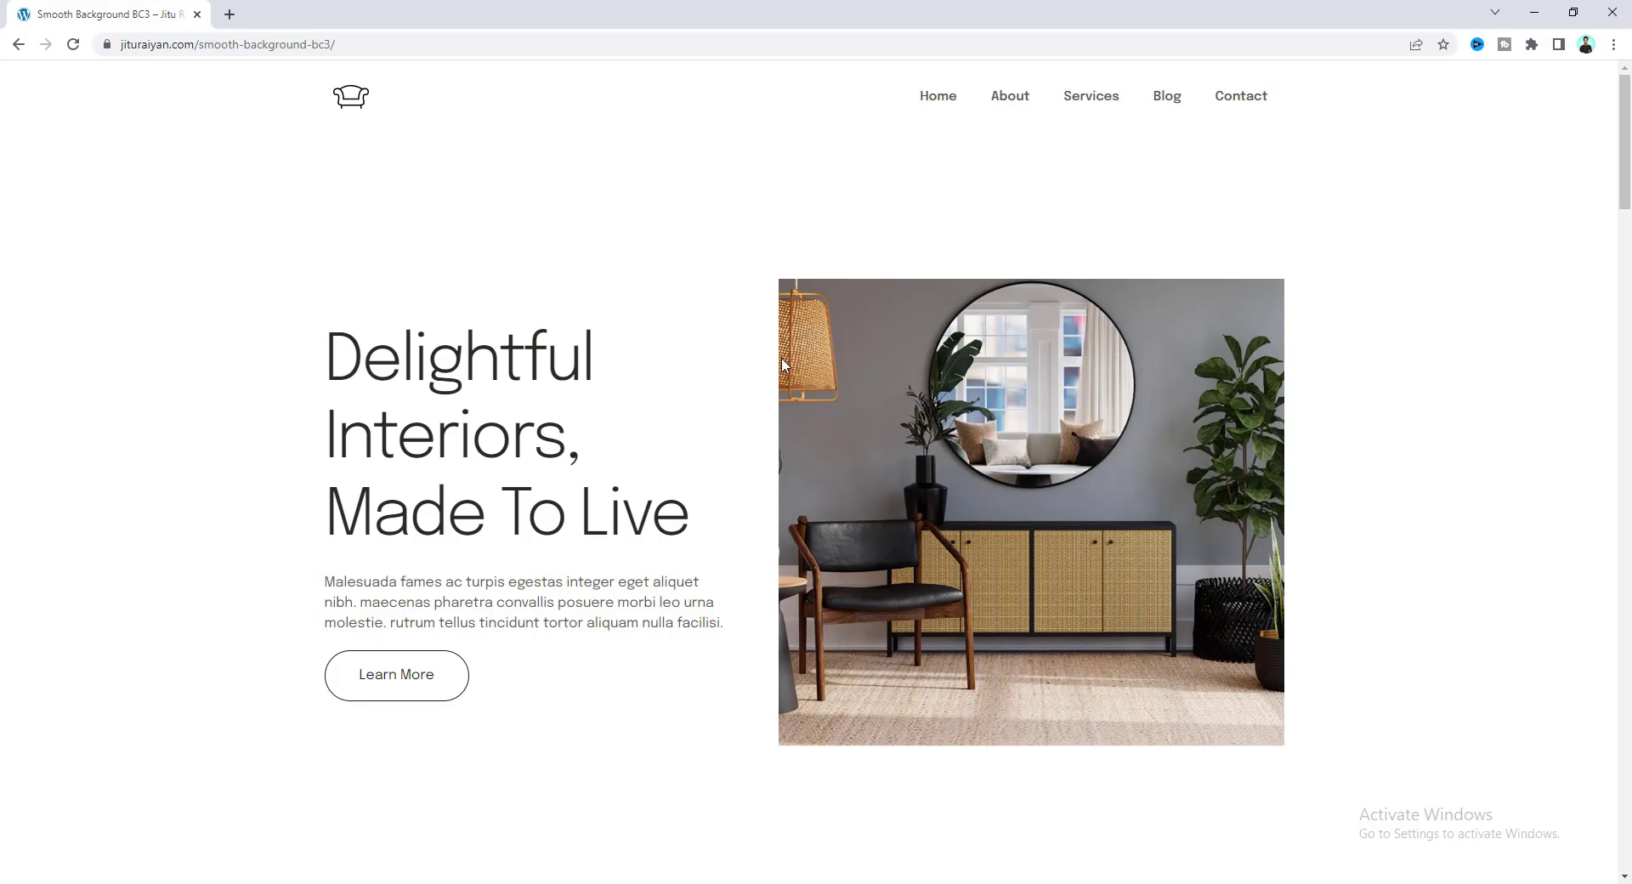
Step: Scroll through the finished demo page to preview each section's background colour fading in
scroll(784, 366, "down", 10)
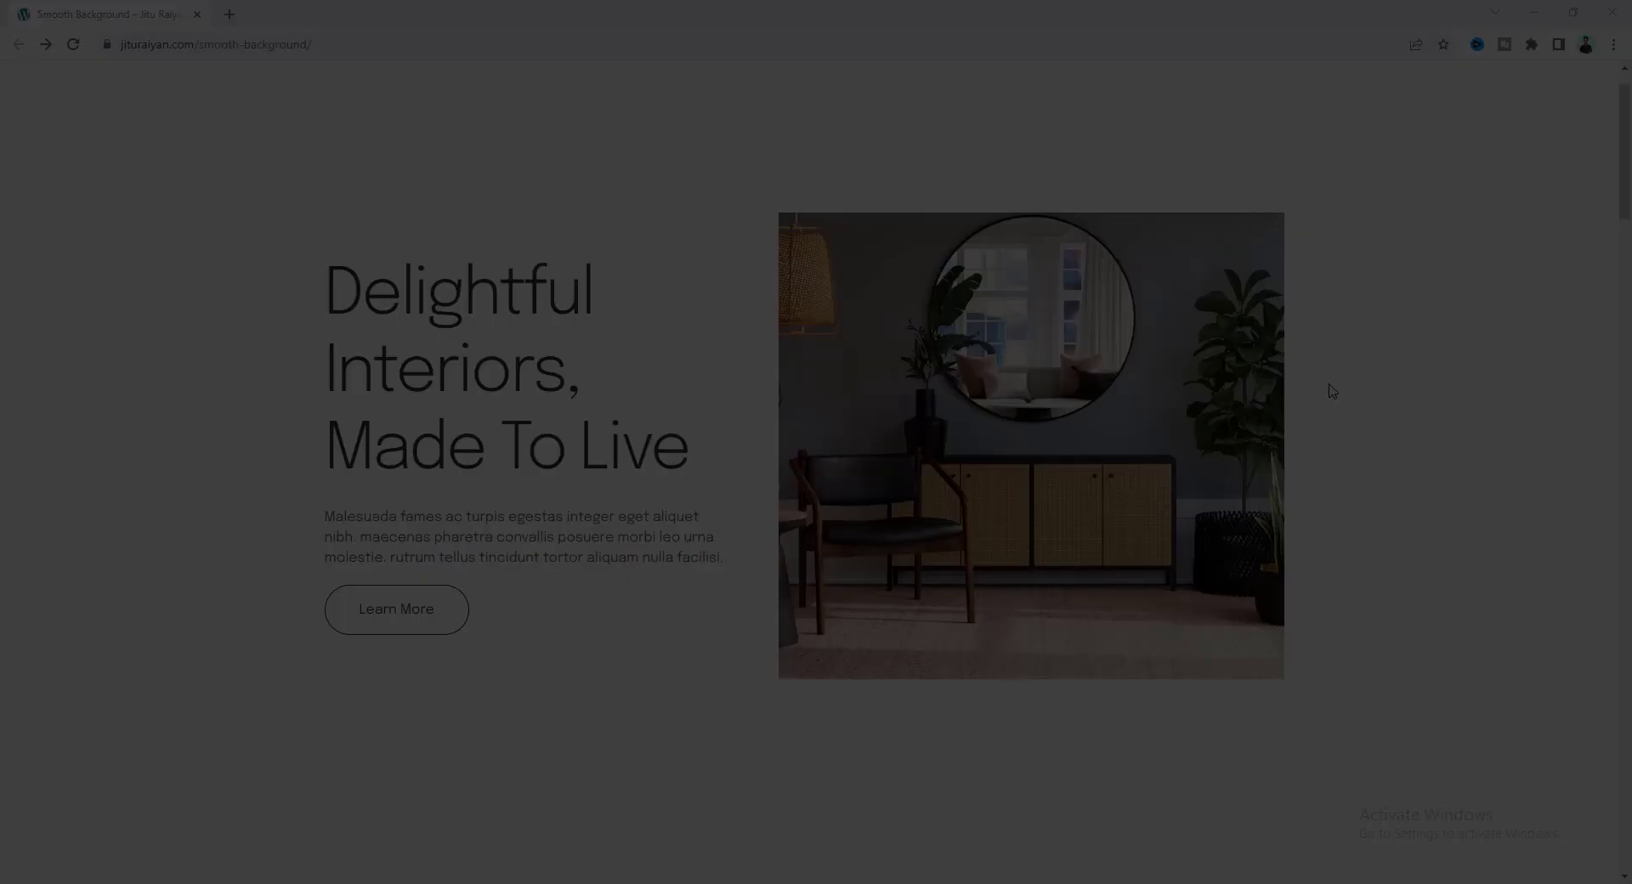
scroll(1330, 390, "down", 5)
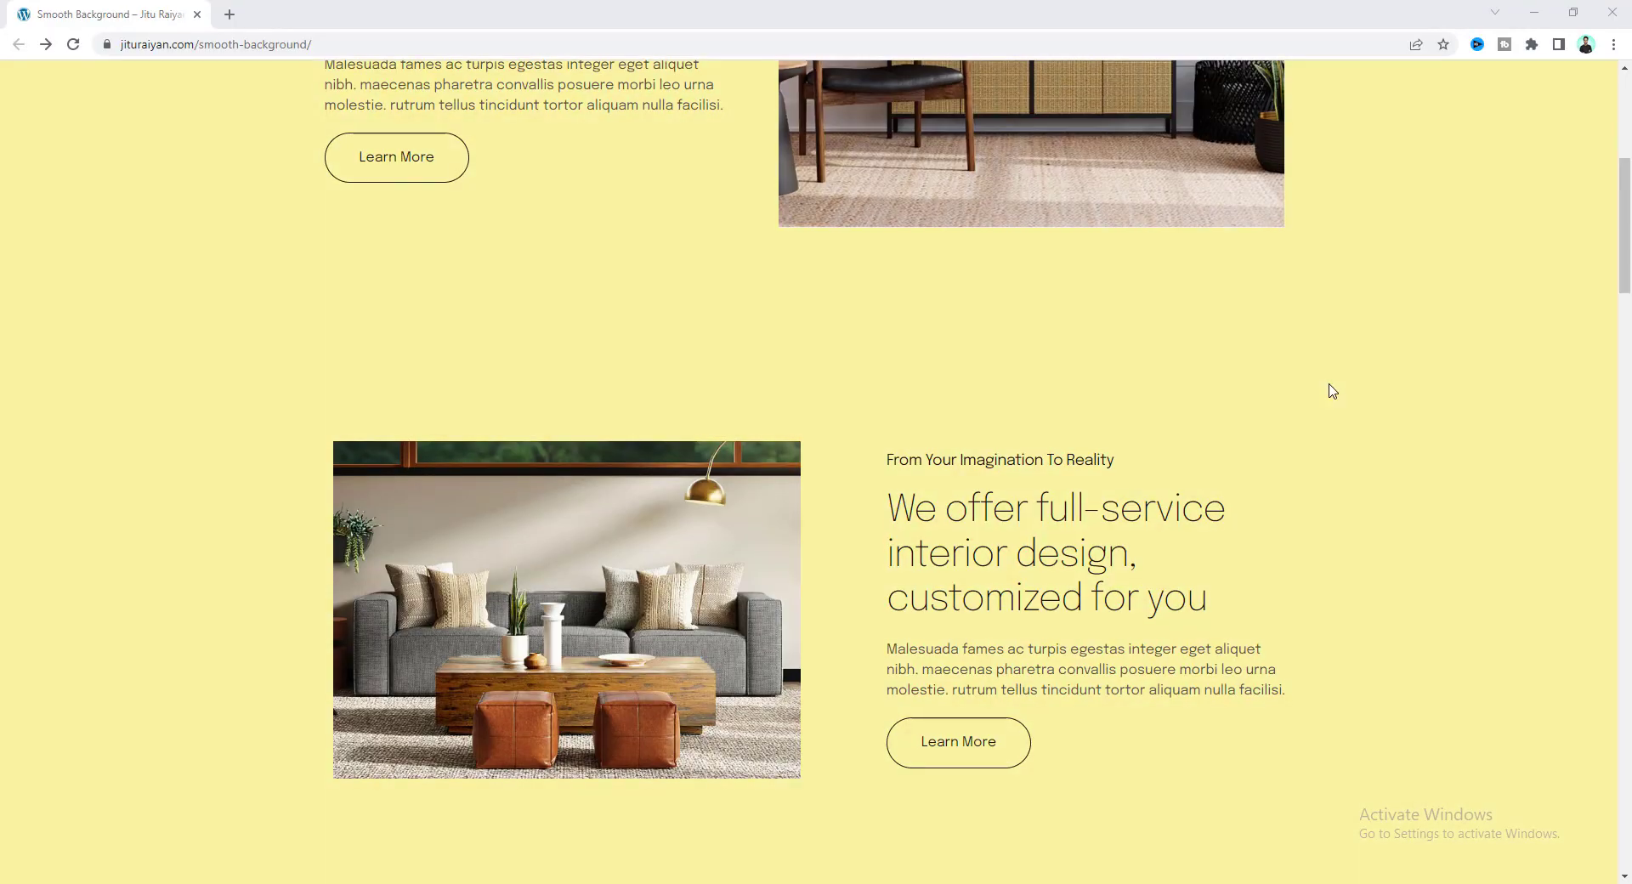
scroll(1331, 390, "down", 10)
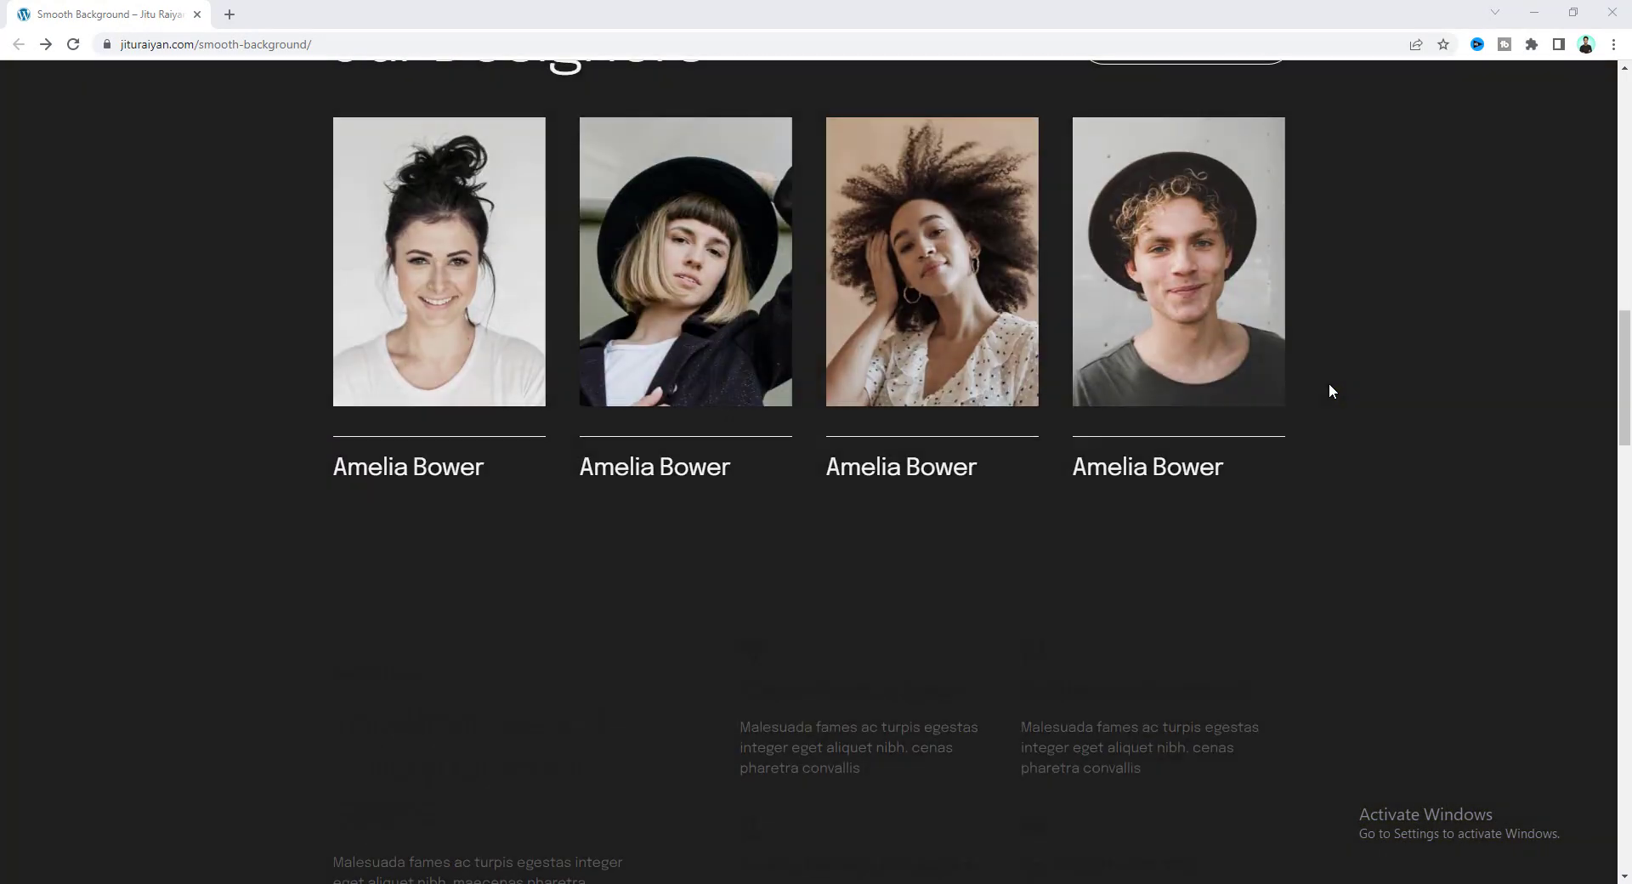
scroll(1330, 390, "down", 5)
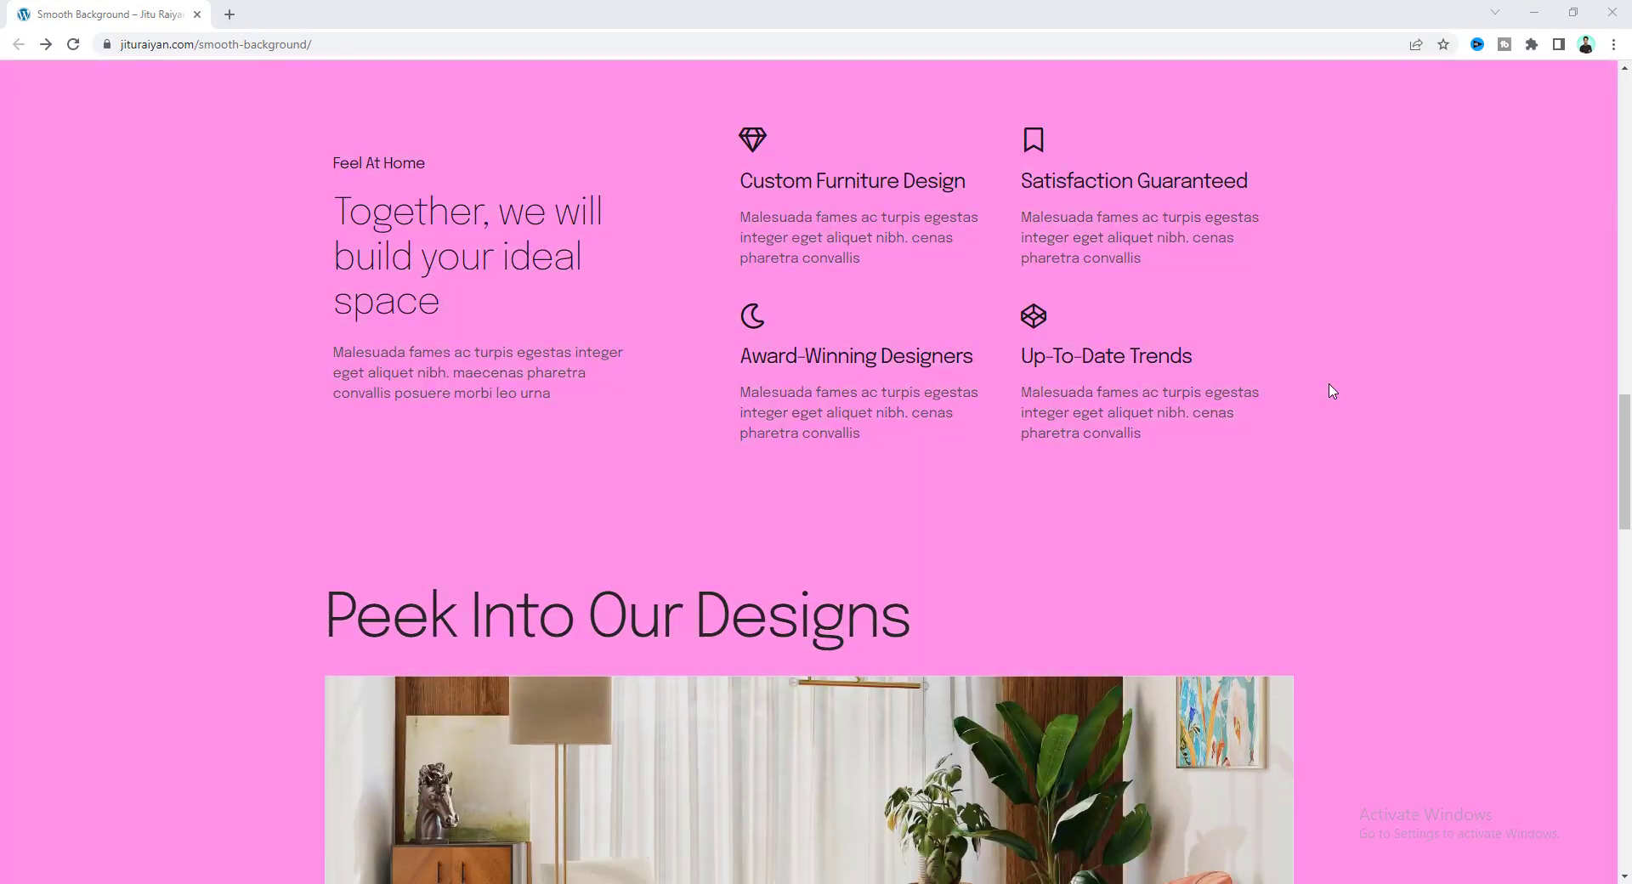
scroll(1332, 390, "down", 10)
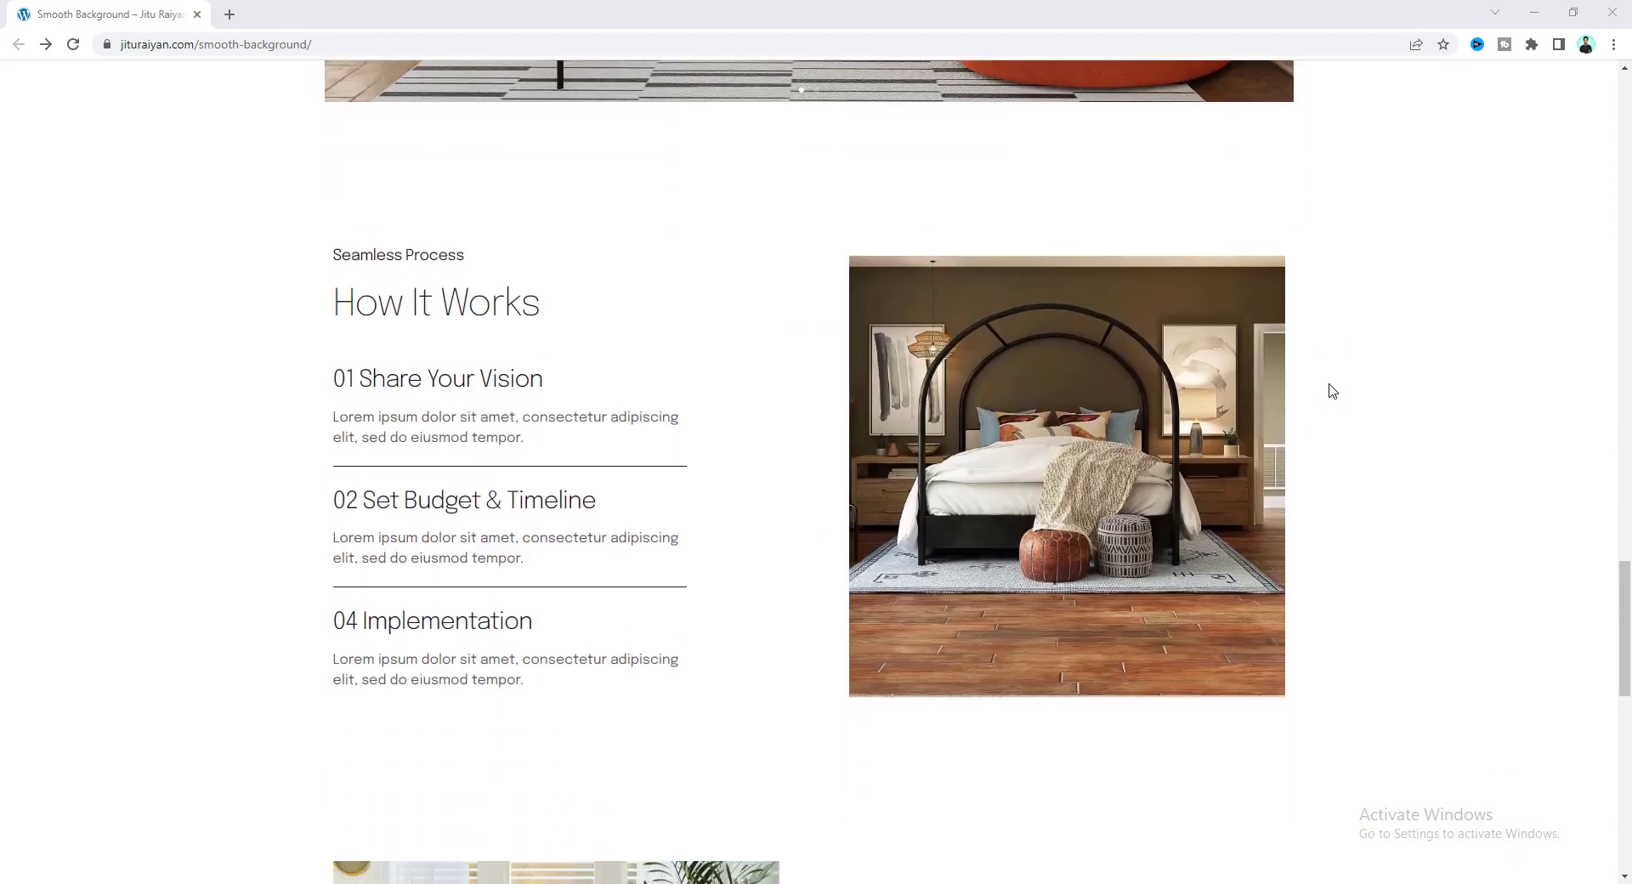
scroll(1331, 391, "down", 9)
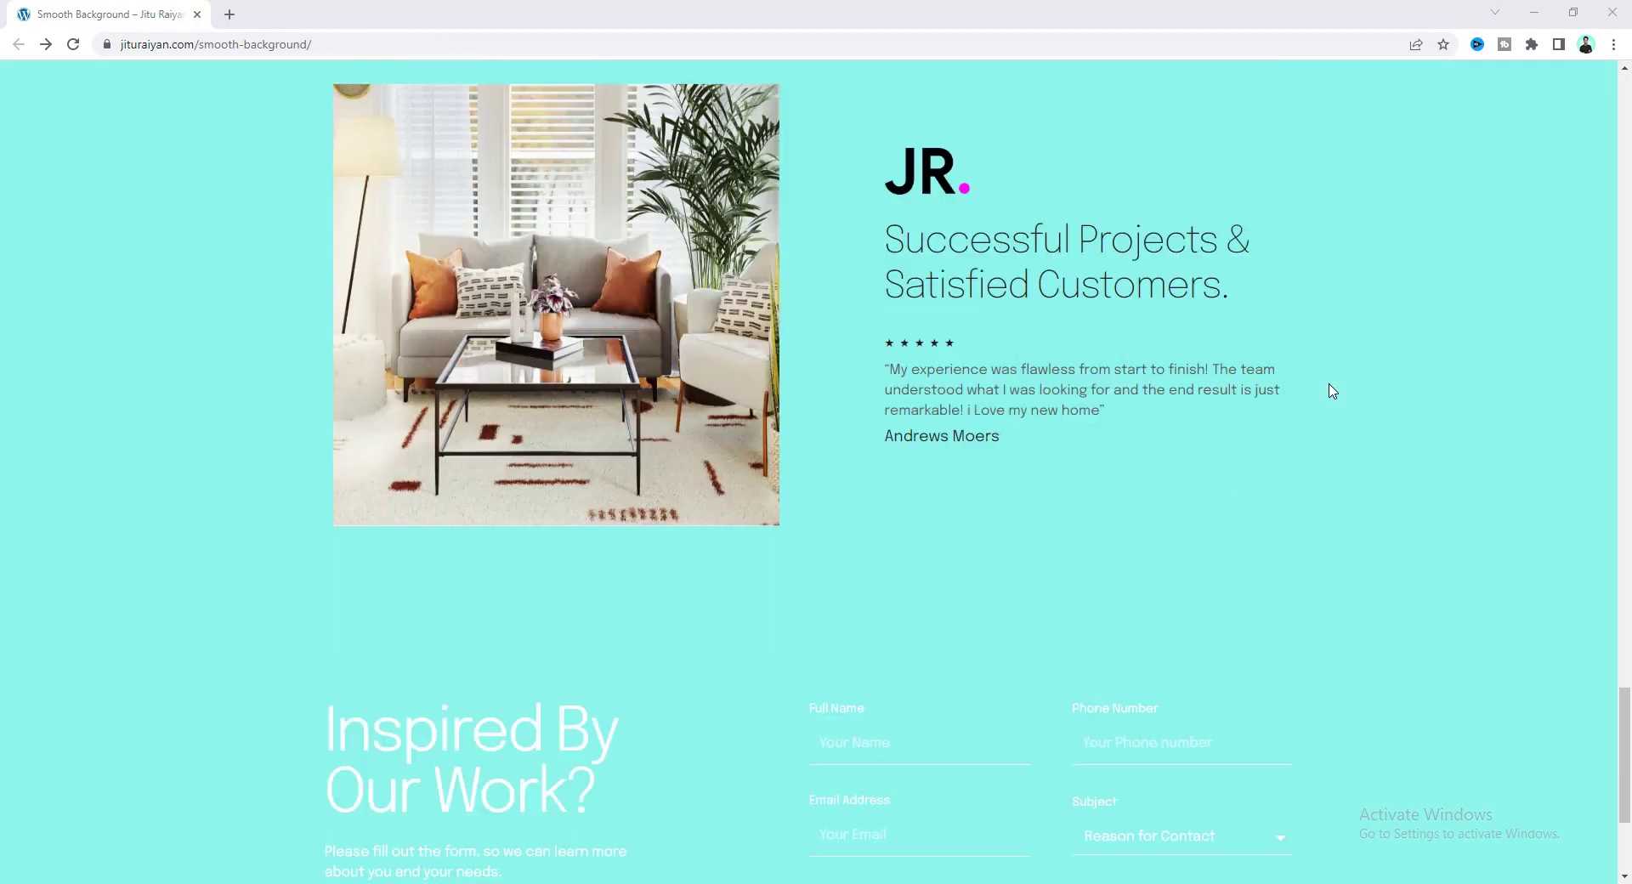
scroll(1329, 387, "down", 3)
scroll(1330, 385, "up", 3)
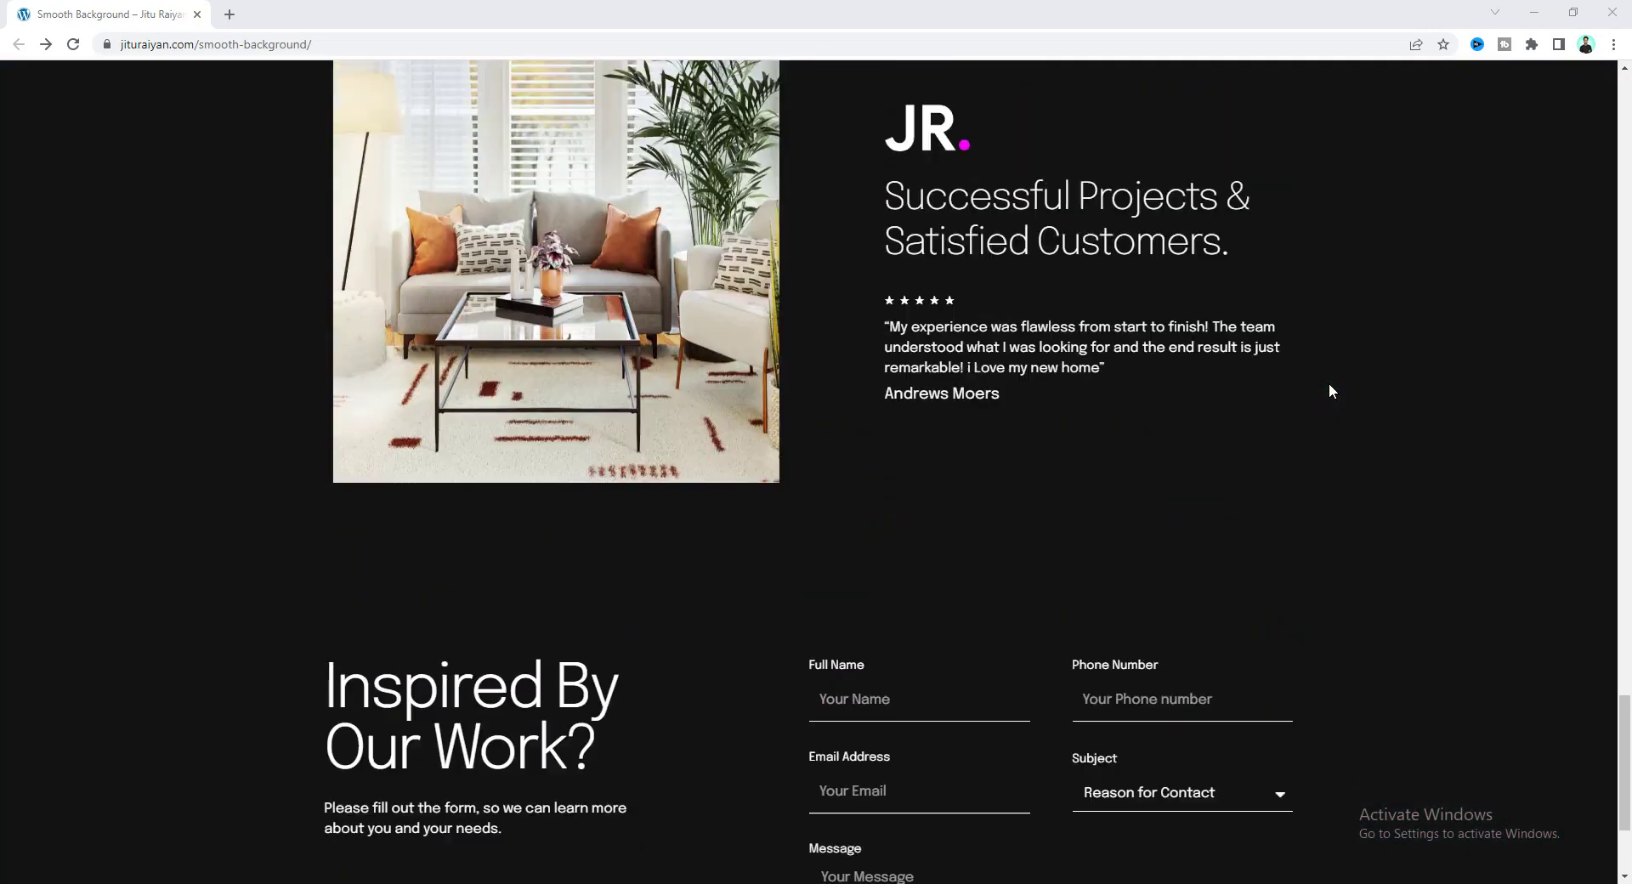
scroll(1332, 391, "up", 8)
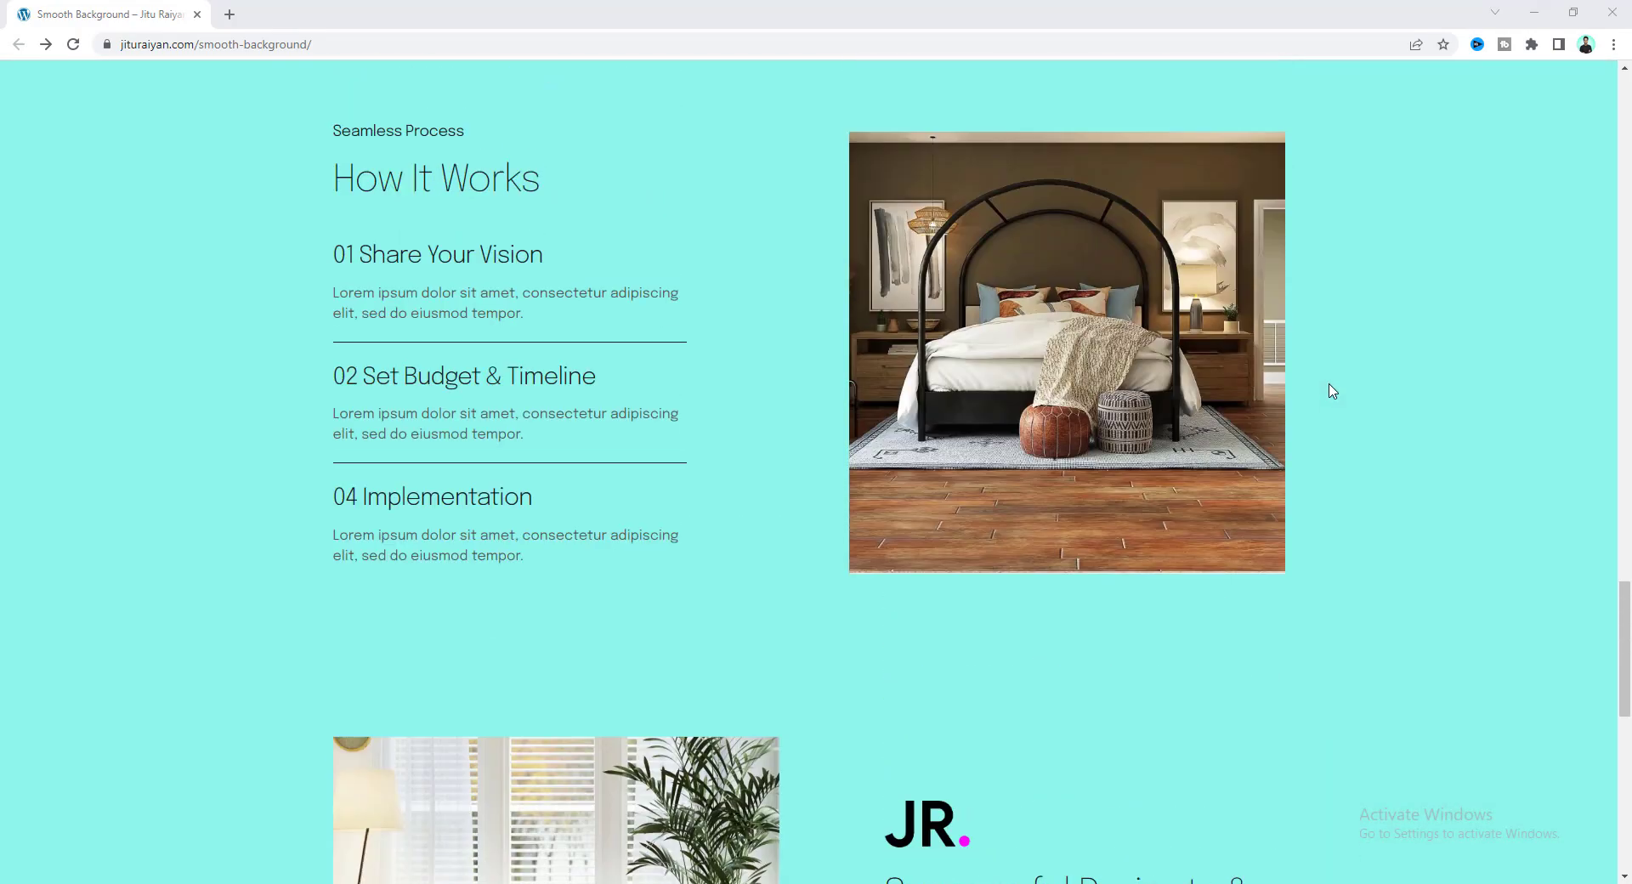
scroll(1332, 391, "up", 5)
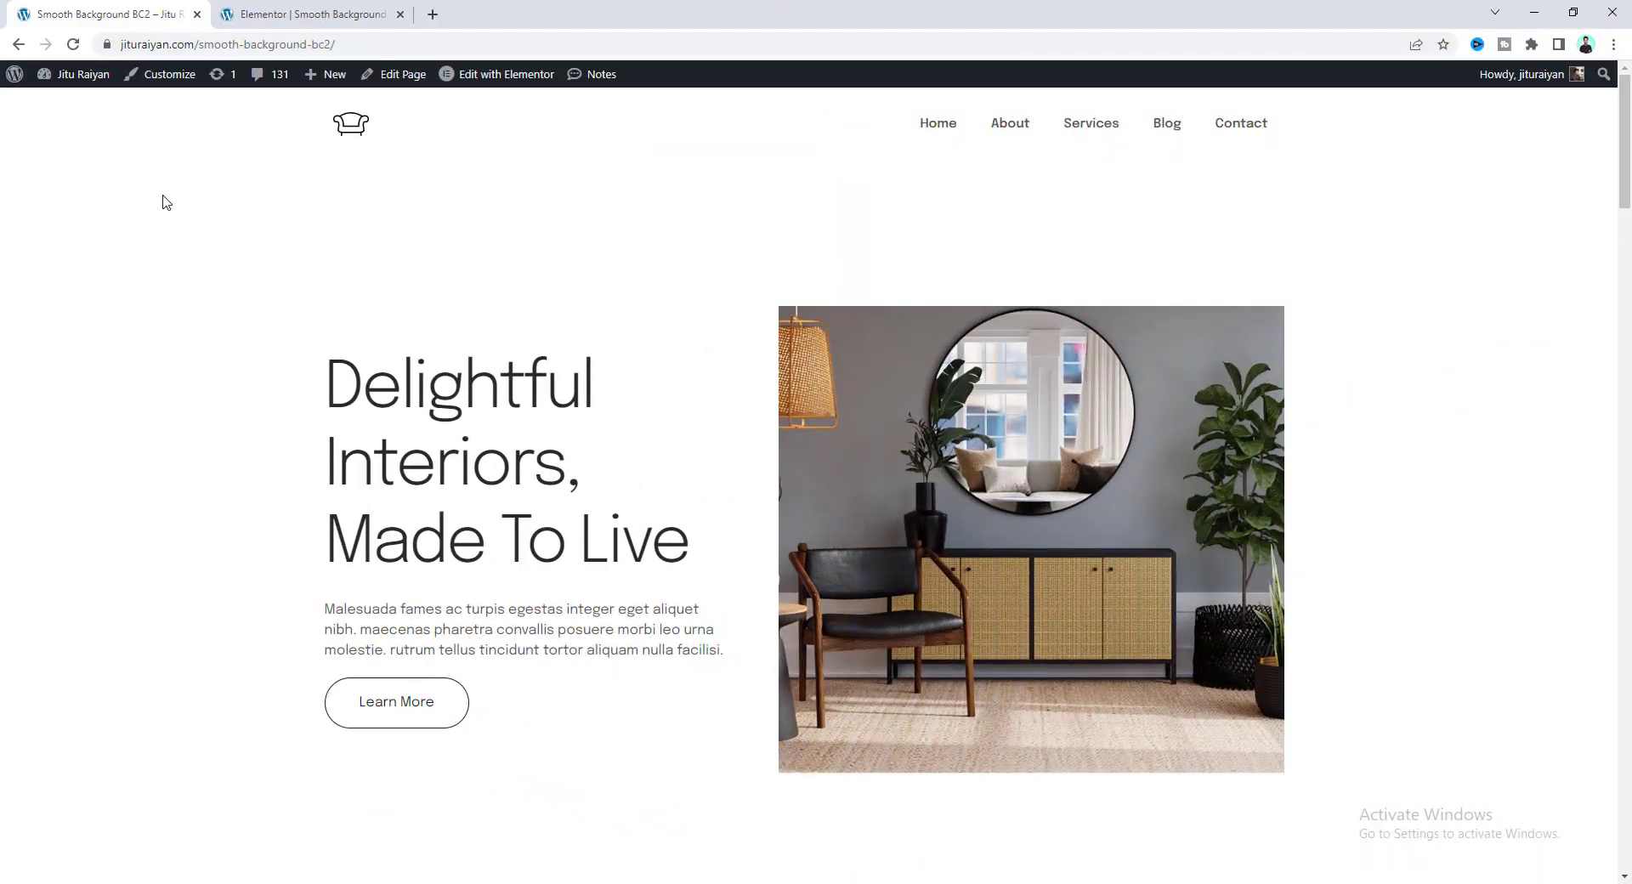
Step: Open the Dashboard in a new tab and add a new snippet under Elementor > Custom Code
right_click(83, 81)
left_click(128, 90)
left_click(295, 7)
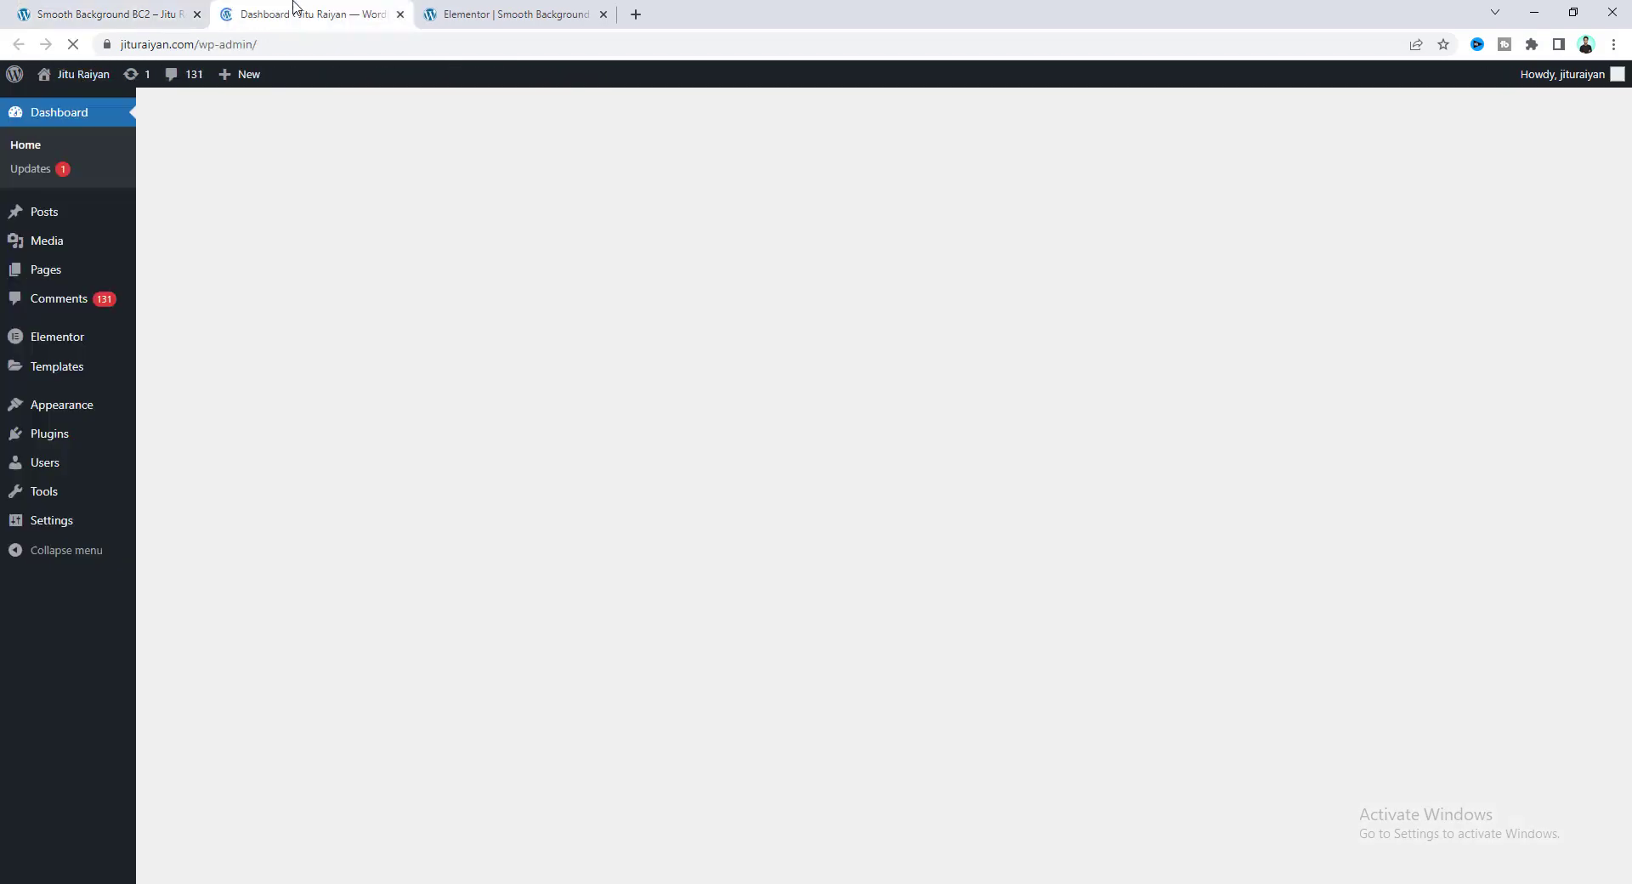
mouse_move(76, 347)
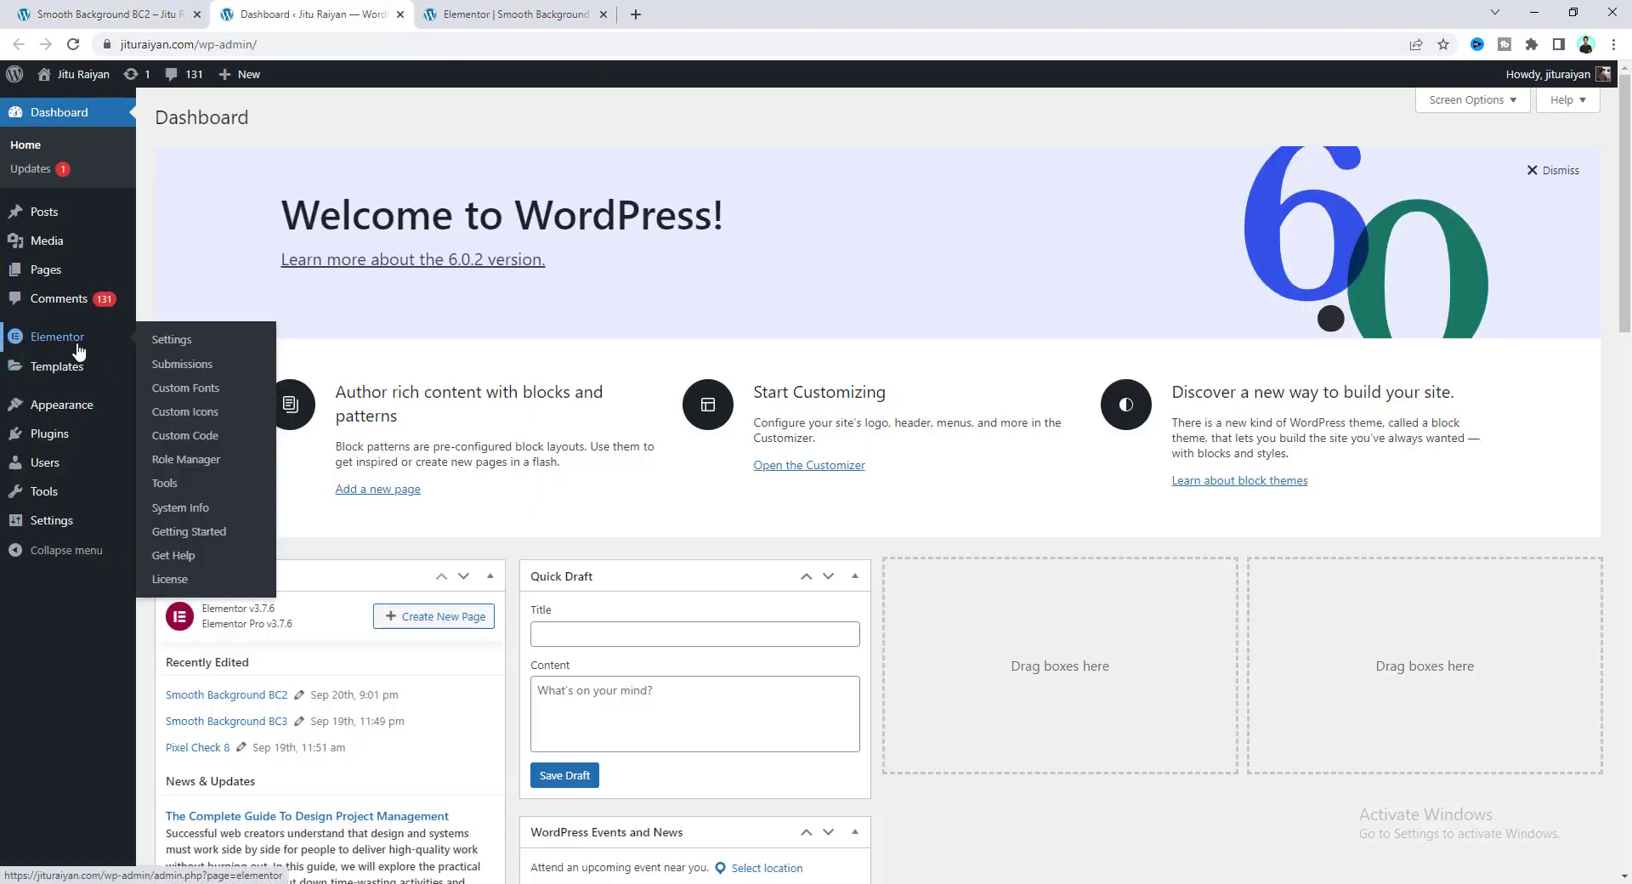
left_click(185, 435)
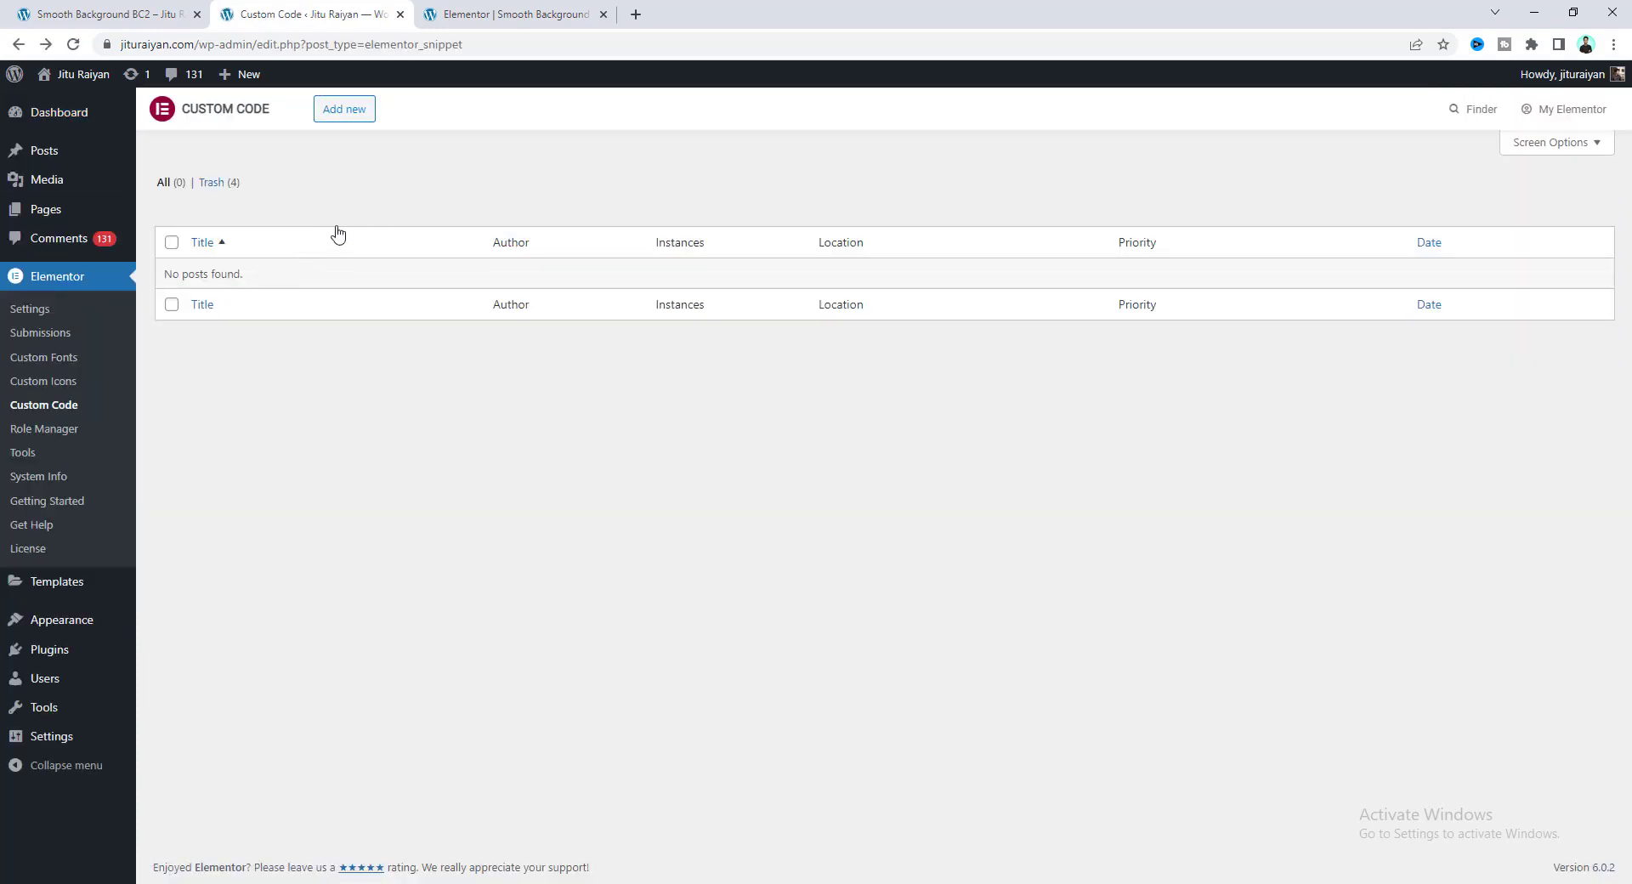
left_click(350, 112)
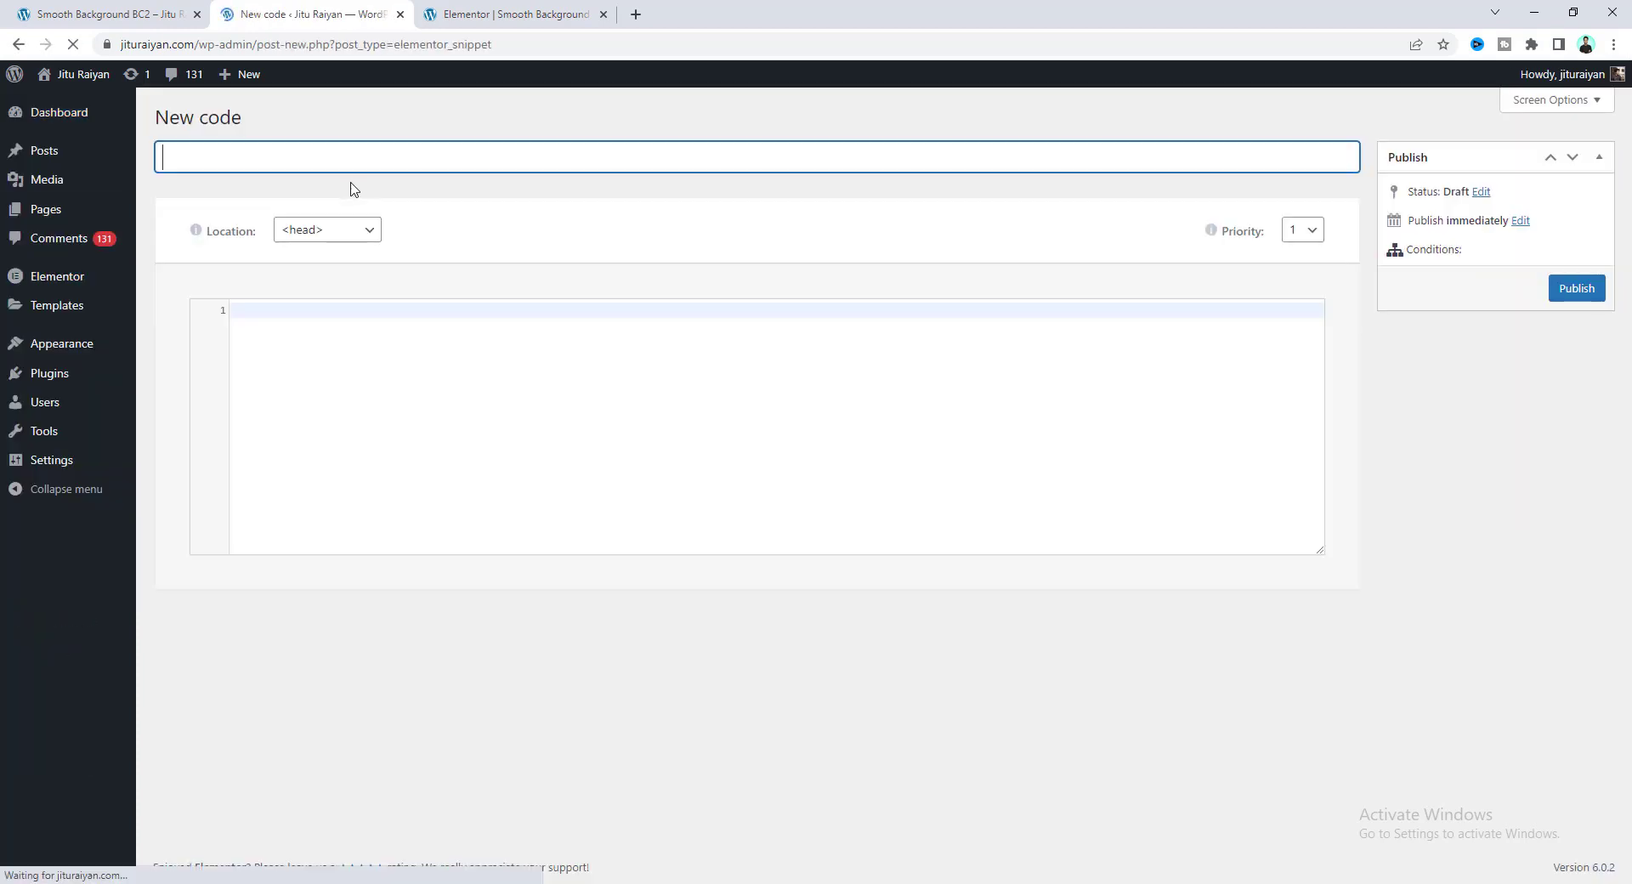
Step: Title the snippet 'Smooth Background Code 1', paste the body opacity:0 style block, and publish
type("Smooth Background Code 1")
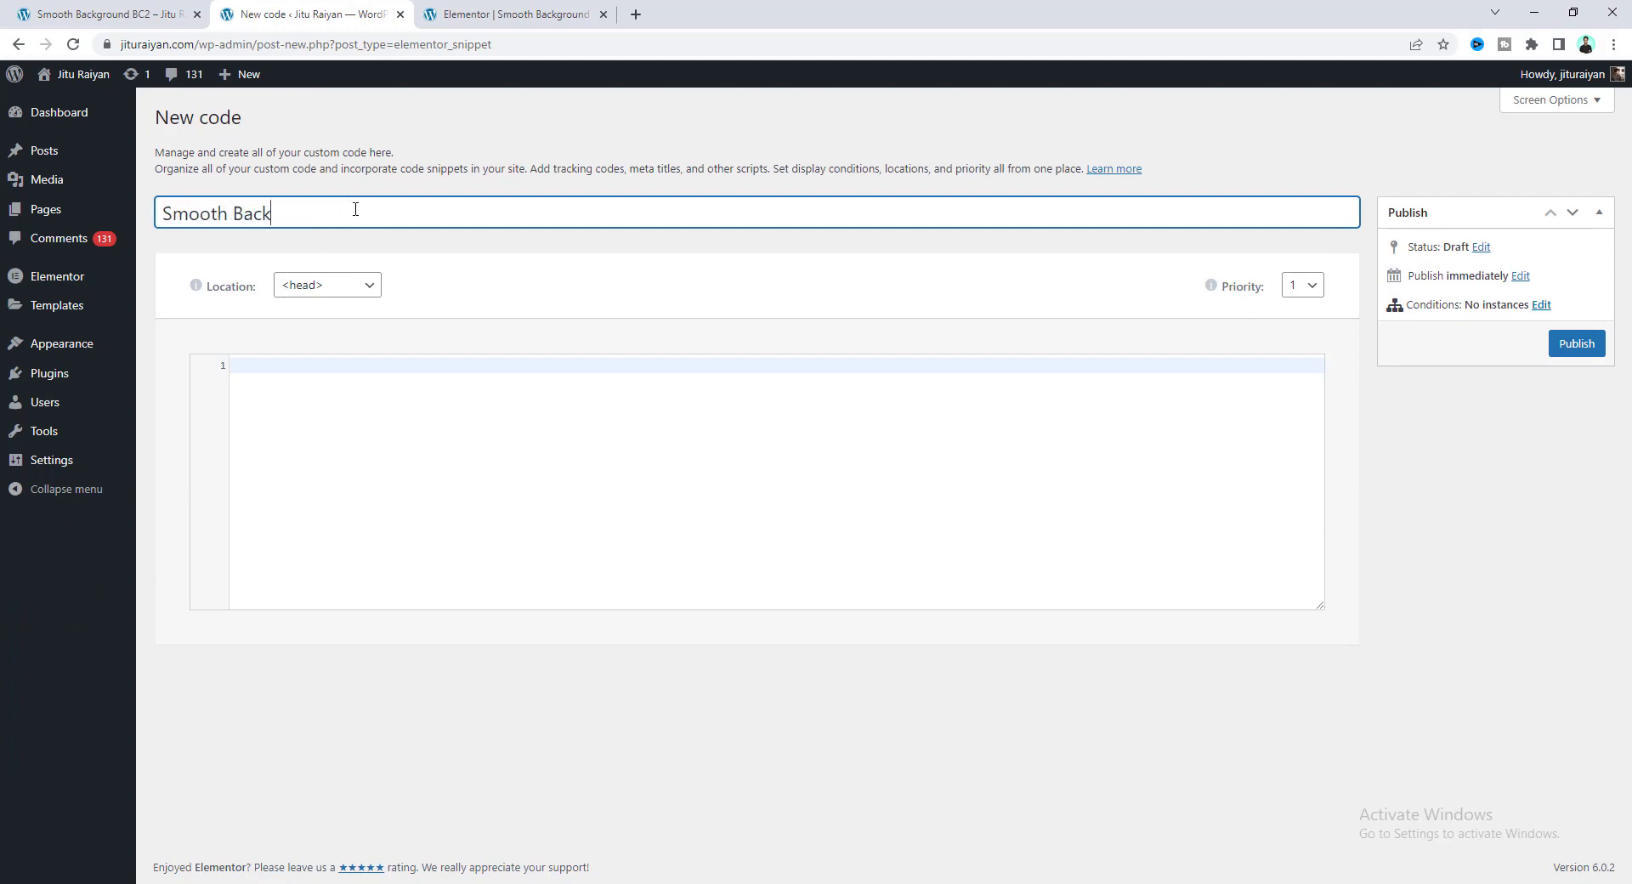
left_click(365, 377)
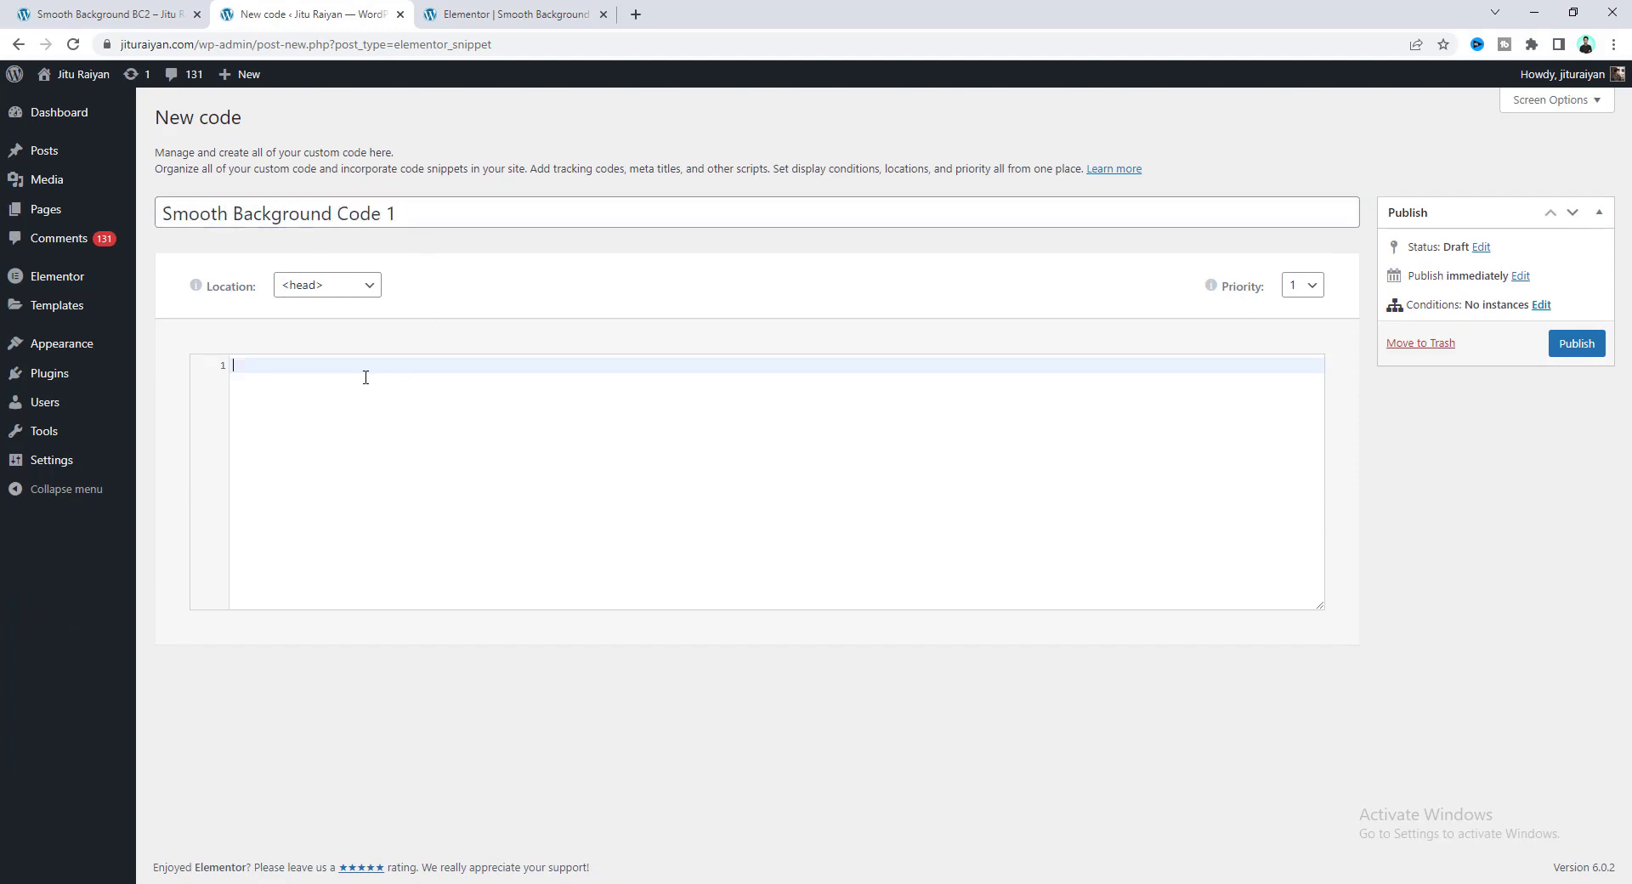
type("<style>   body{     opacity: 0;   } </style>")
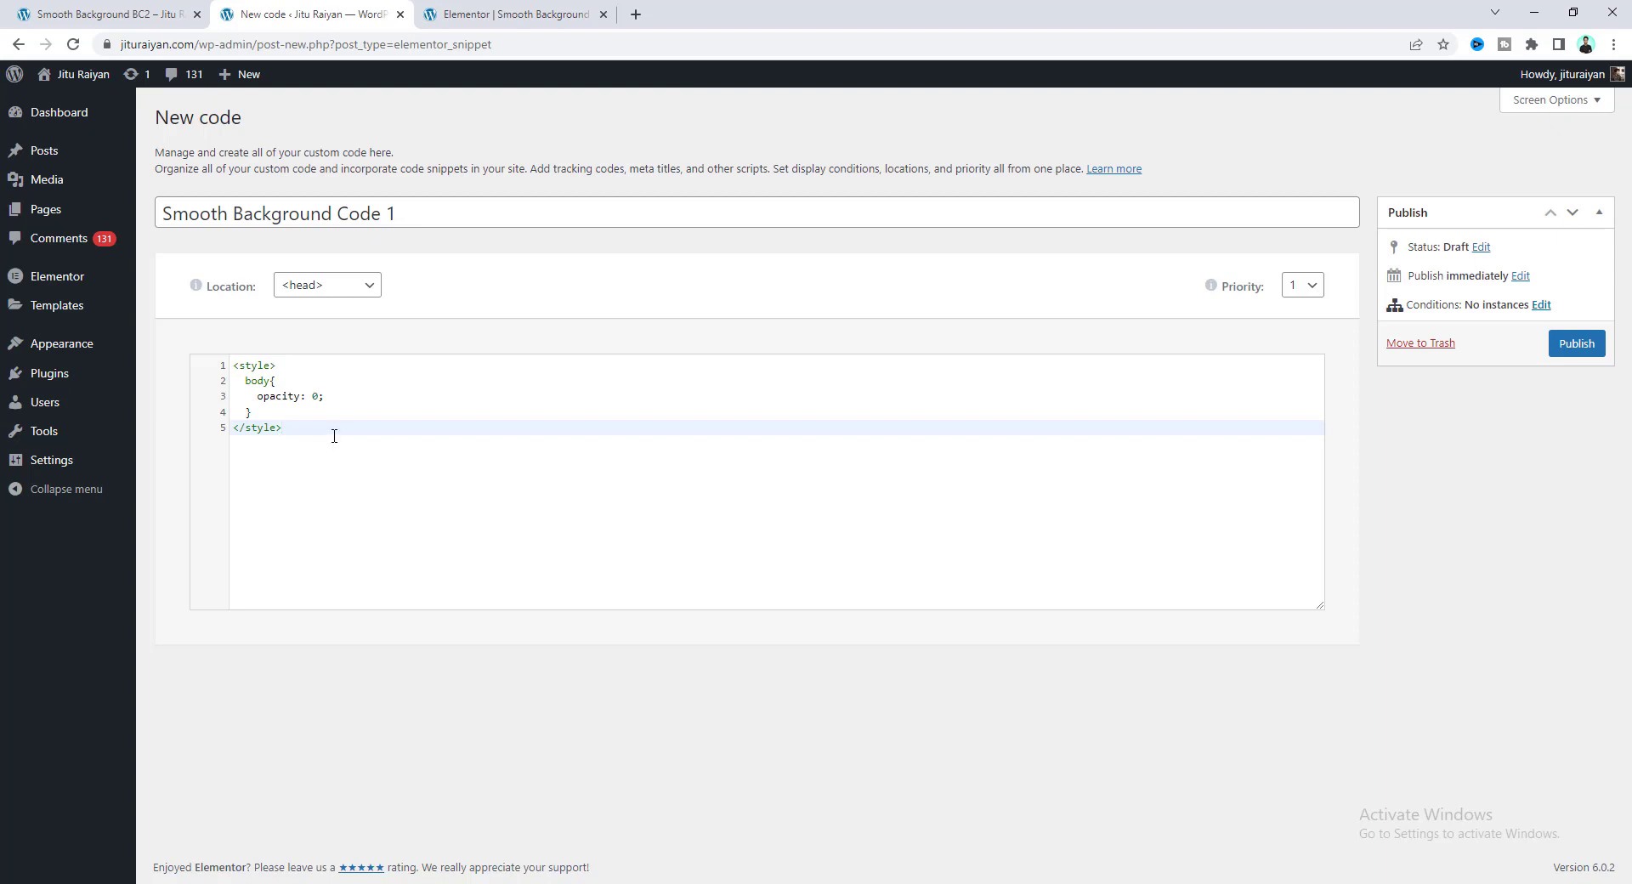
left_click(1564, 355)
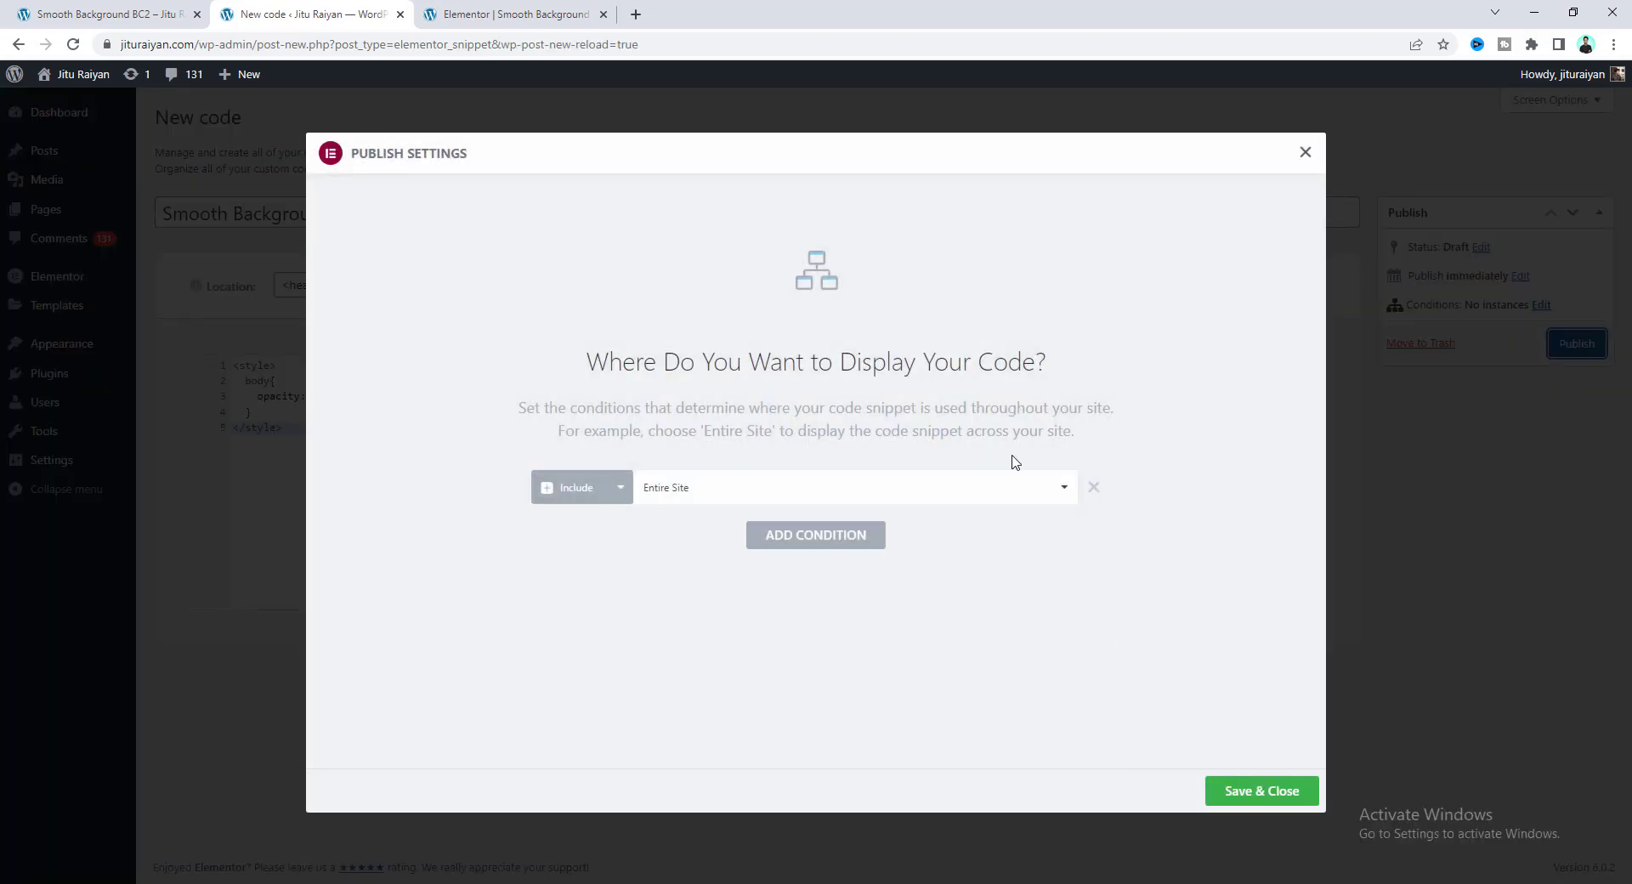
Step: Publish Smooth Background Code 1 with the Include > Entire Site condition, then add another snippet
left_click(810, 497)
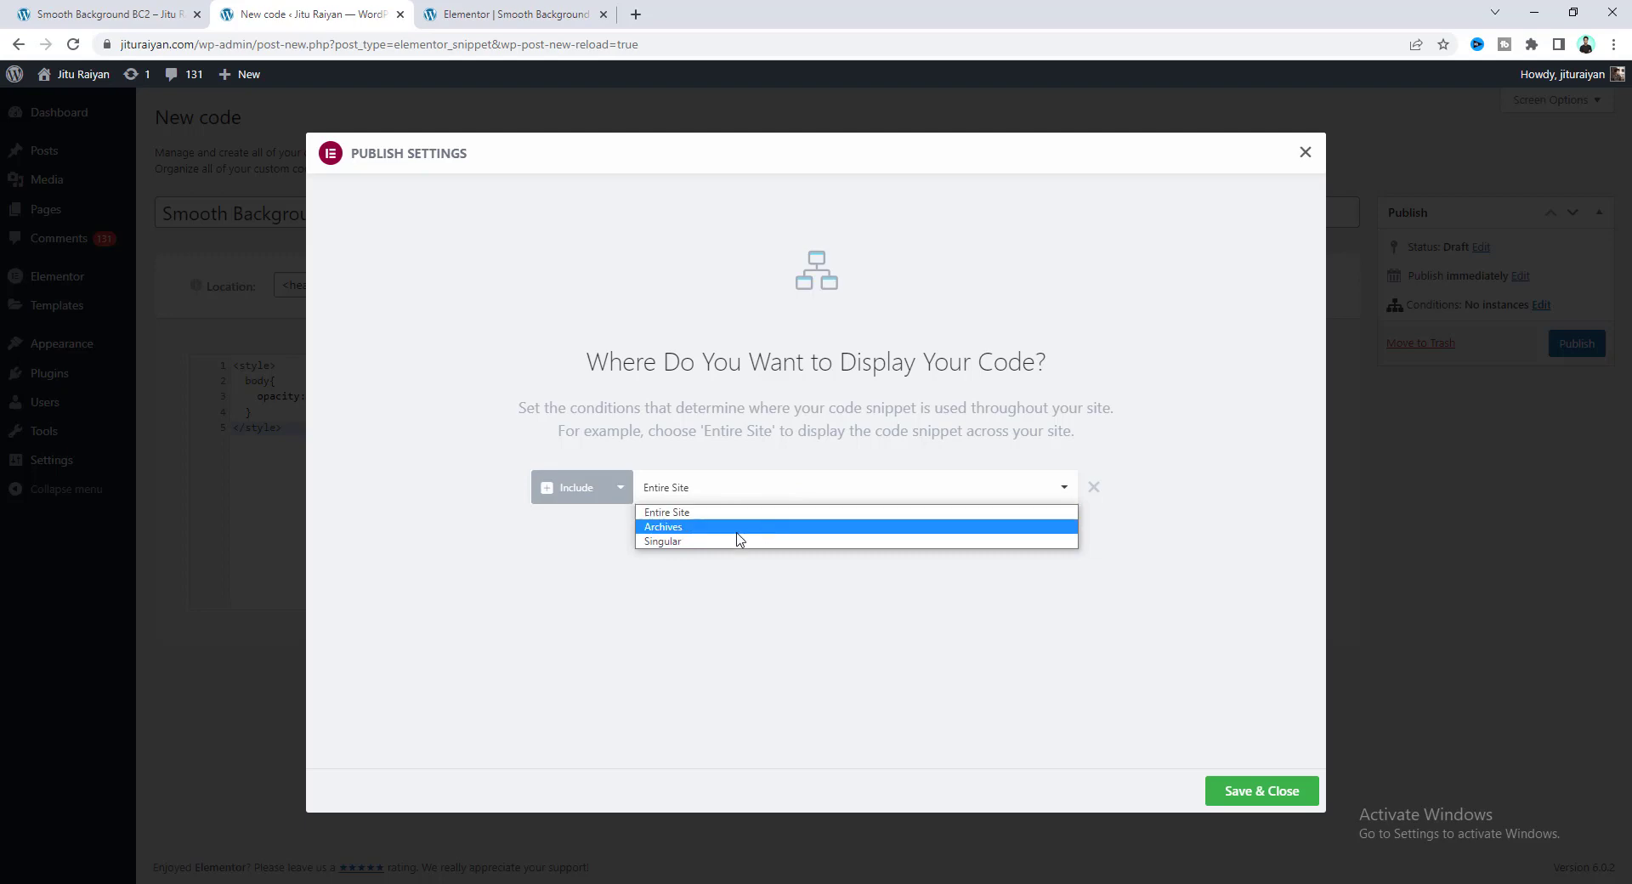
left_click(545, 557)
left_click(1275, 792)
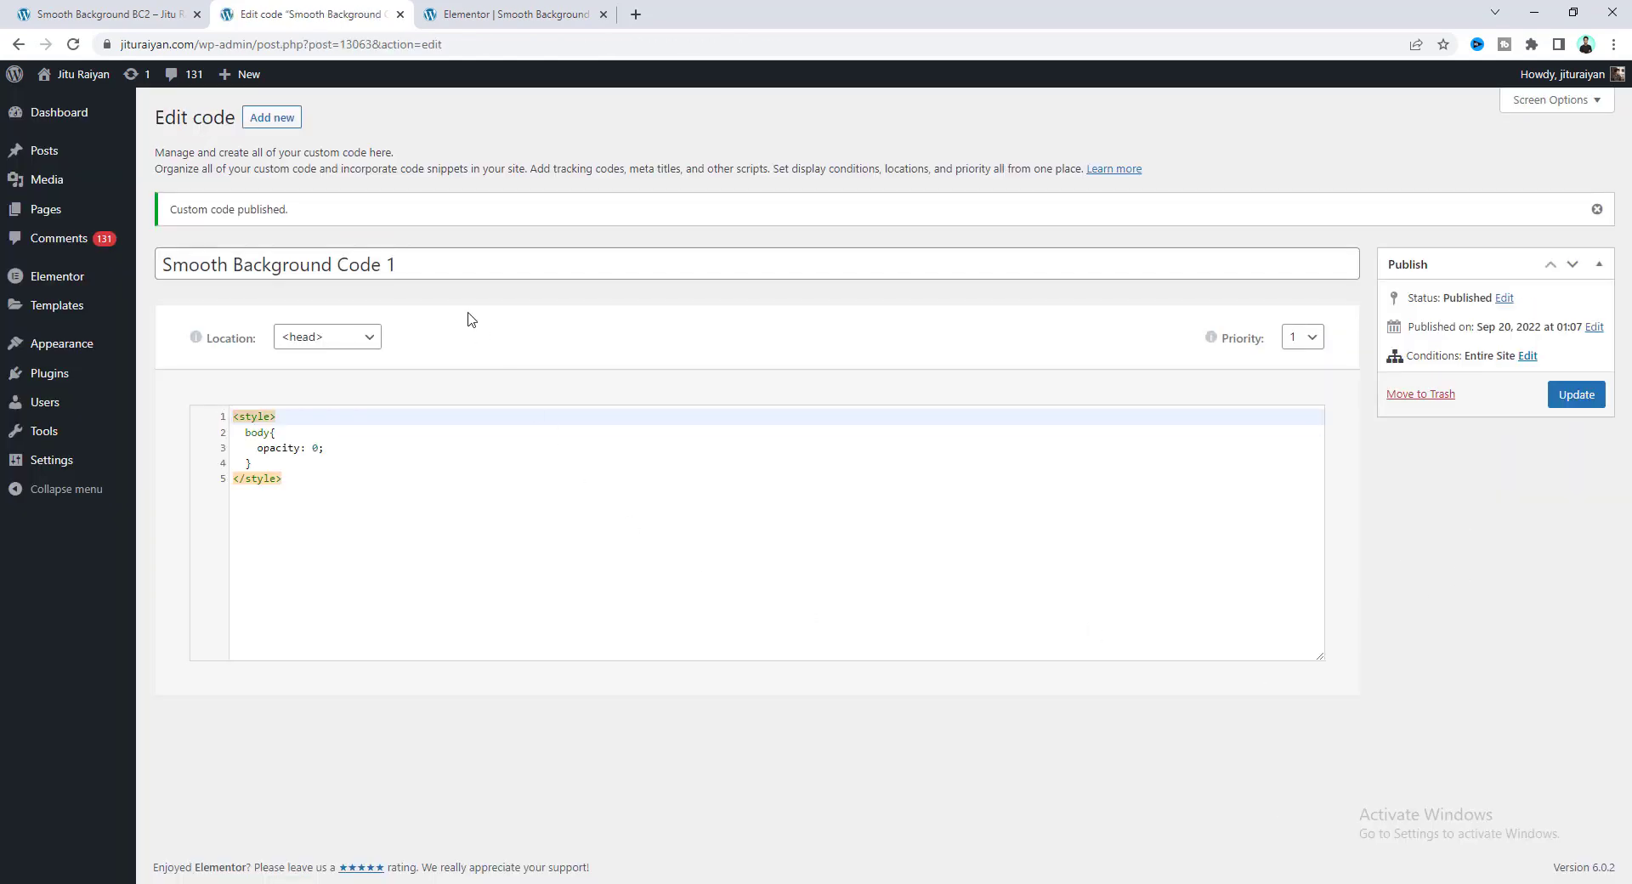
left_click(272, 119)
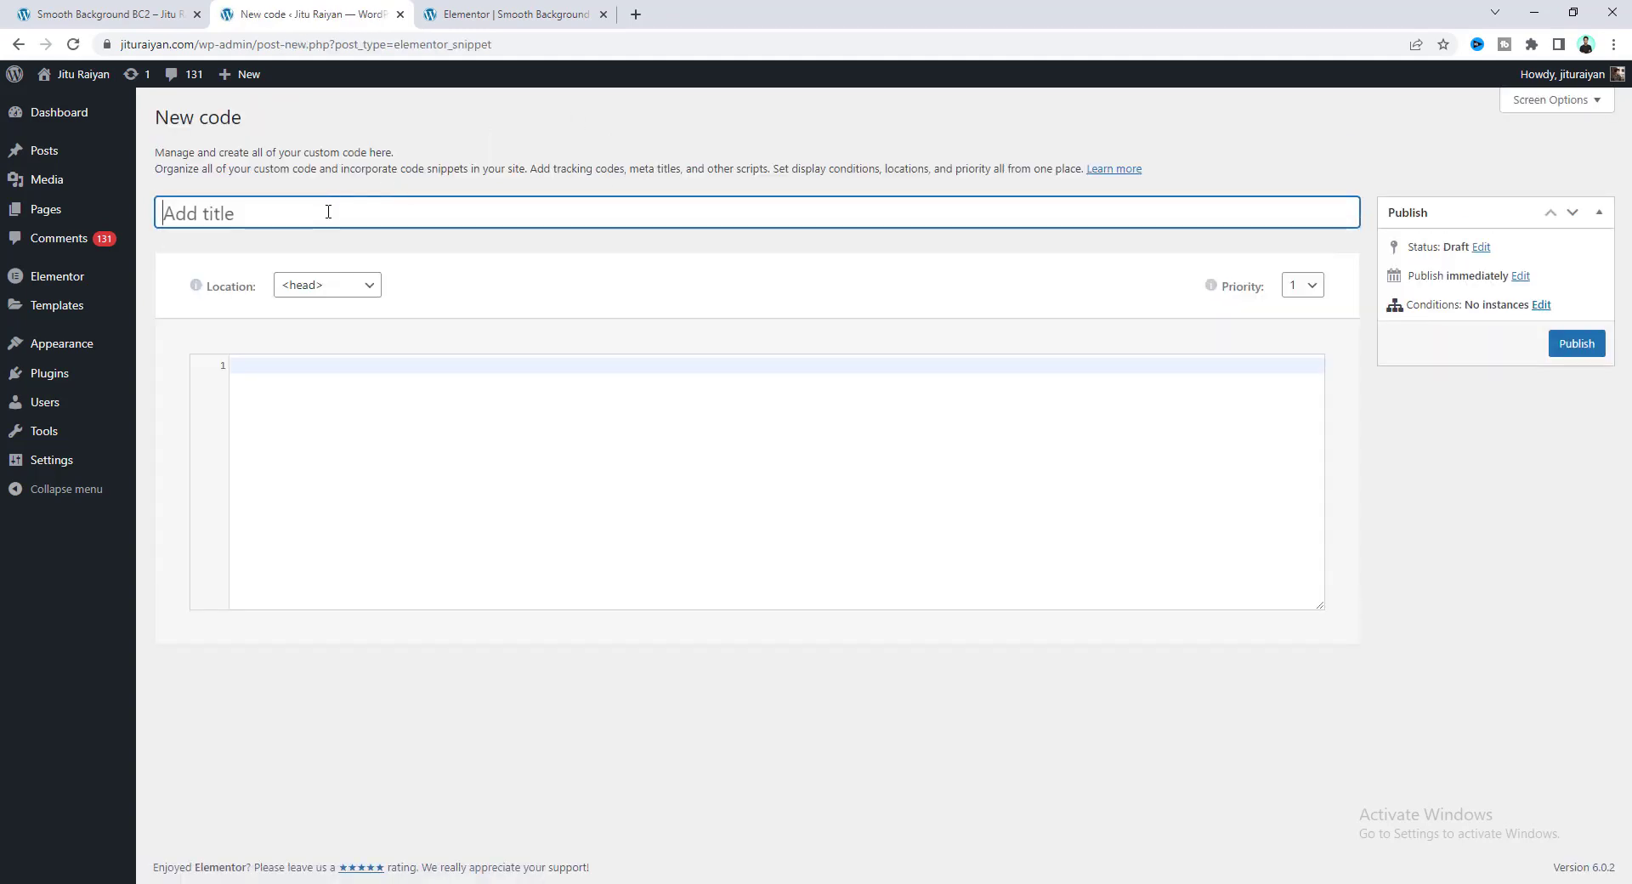
Step: Title the snippet 'Smooth Background Code 2' and paste the smooth background script and styles
type("Smooth Background Code 2")
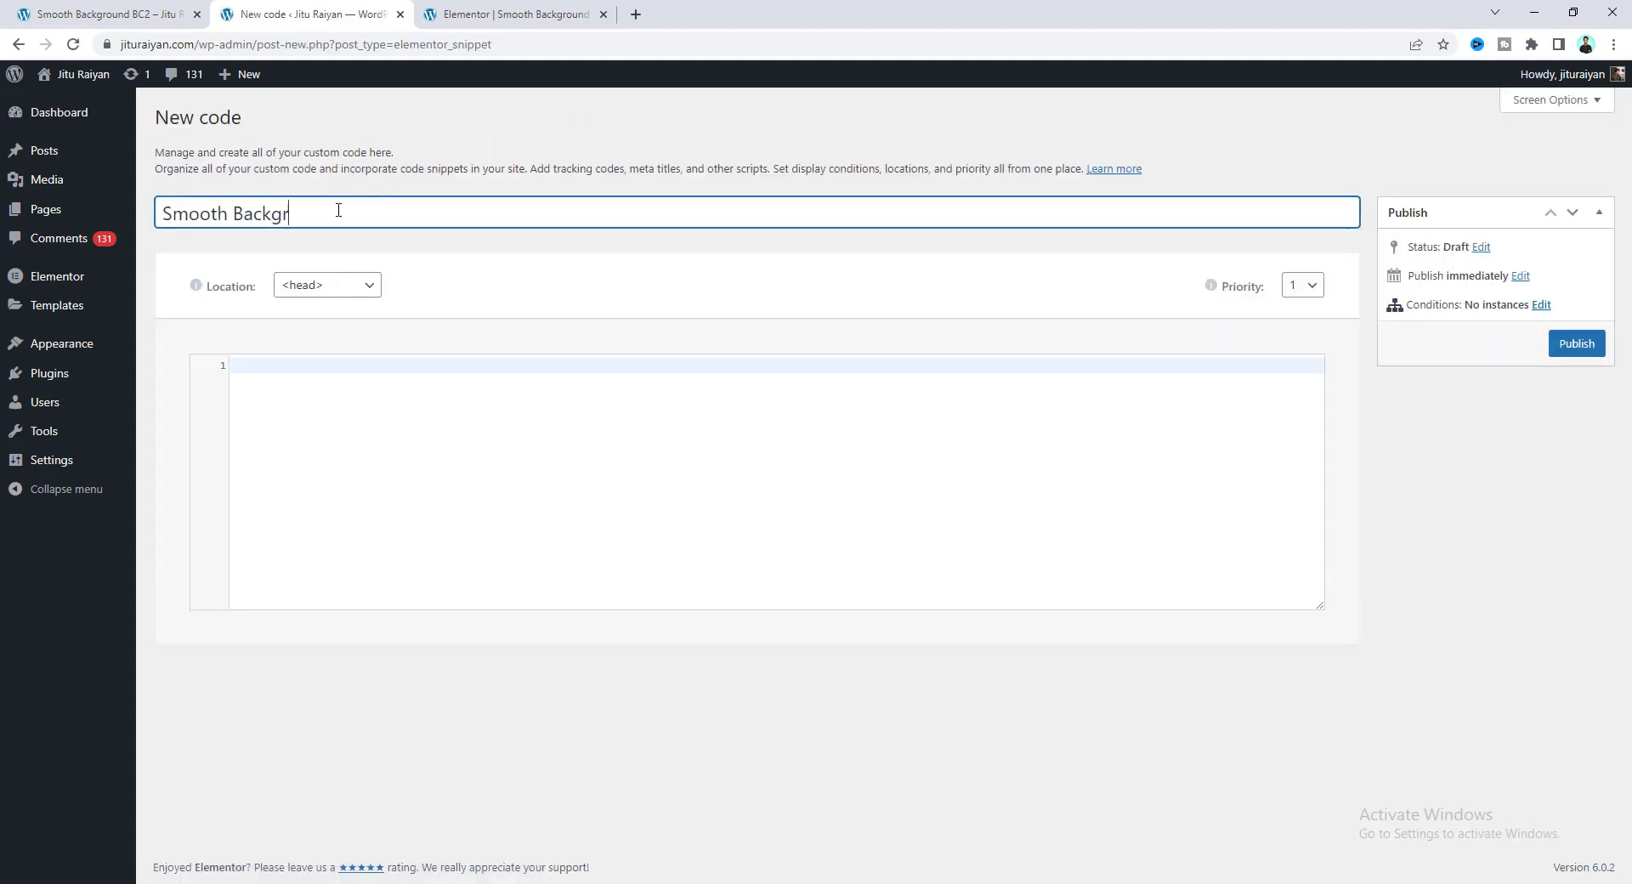
left_click(357, 371)
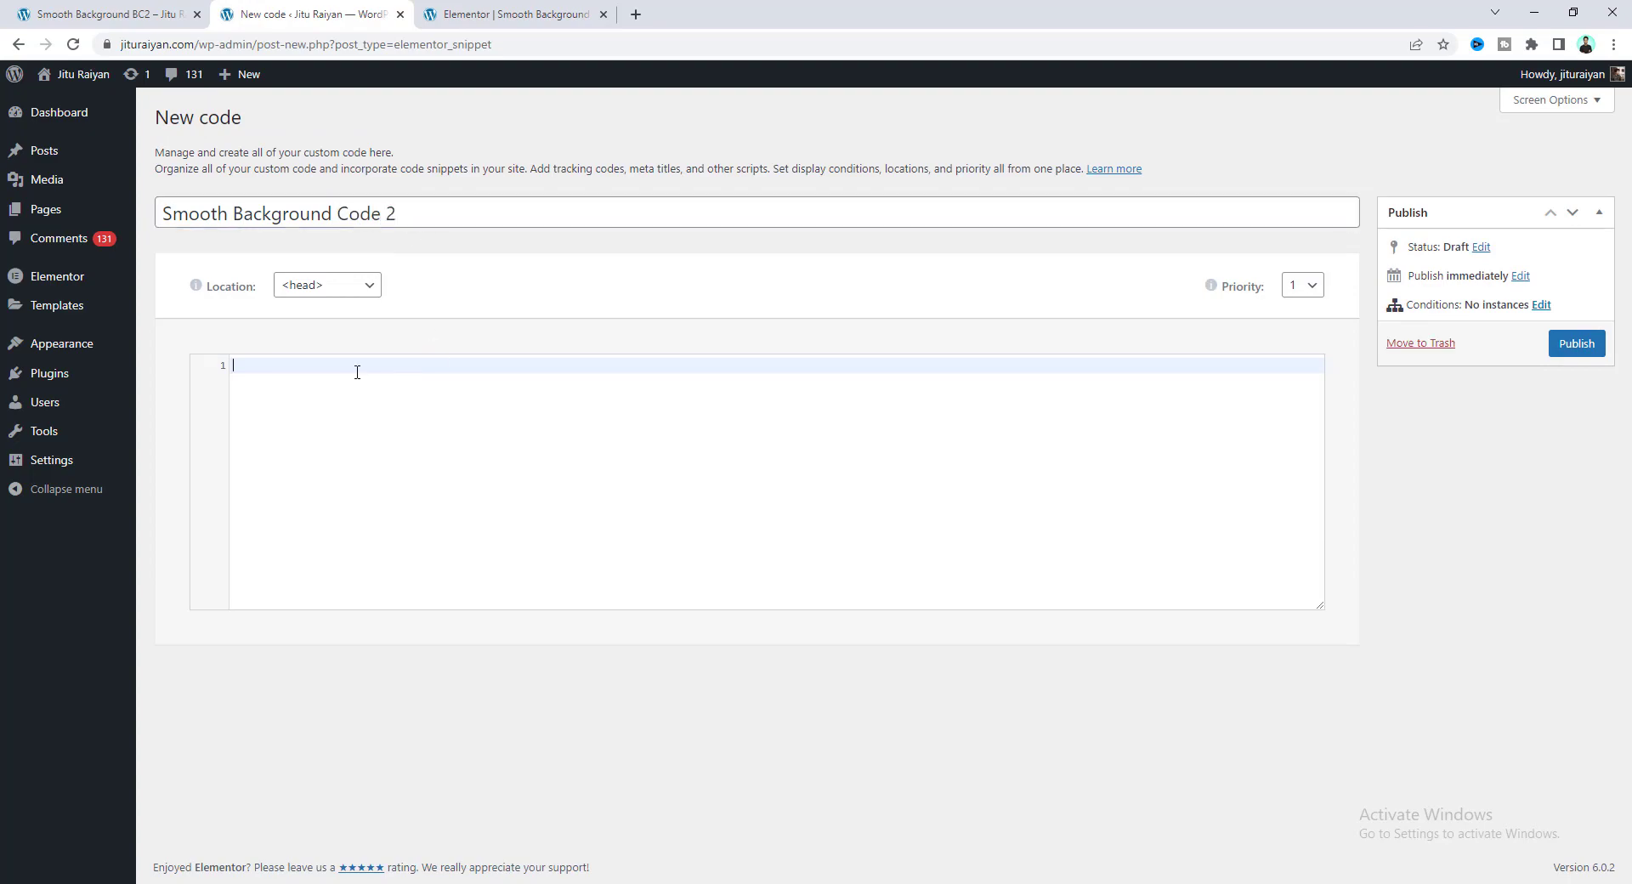
key("ctrl+v")
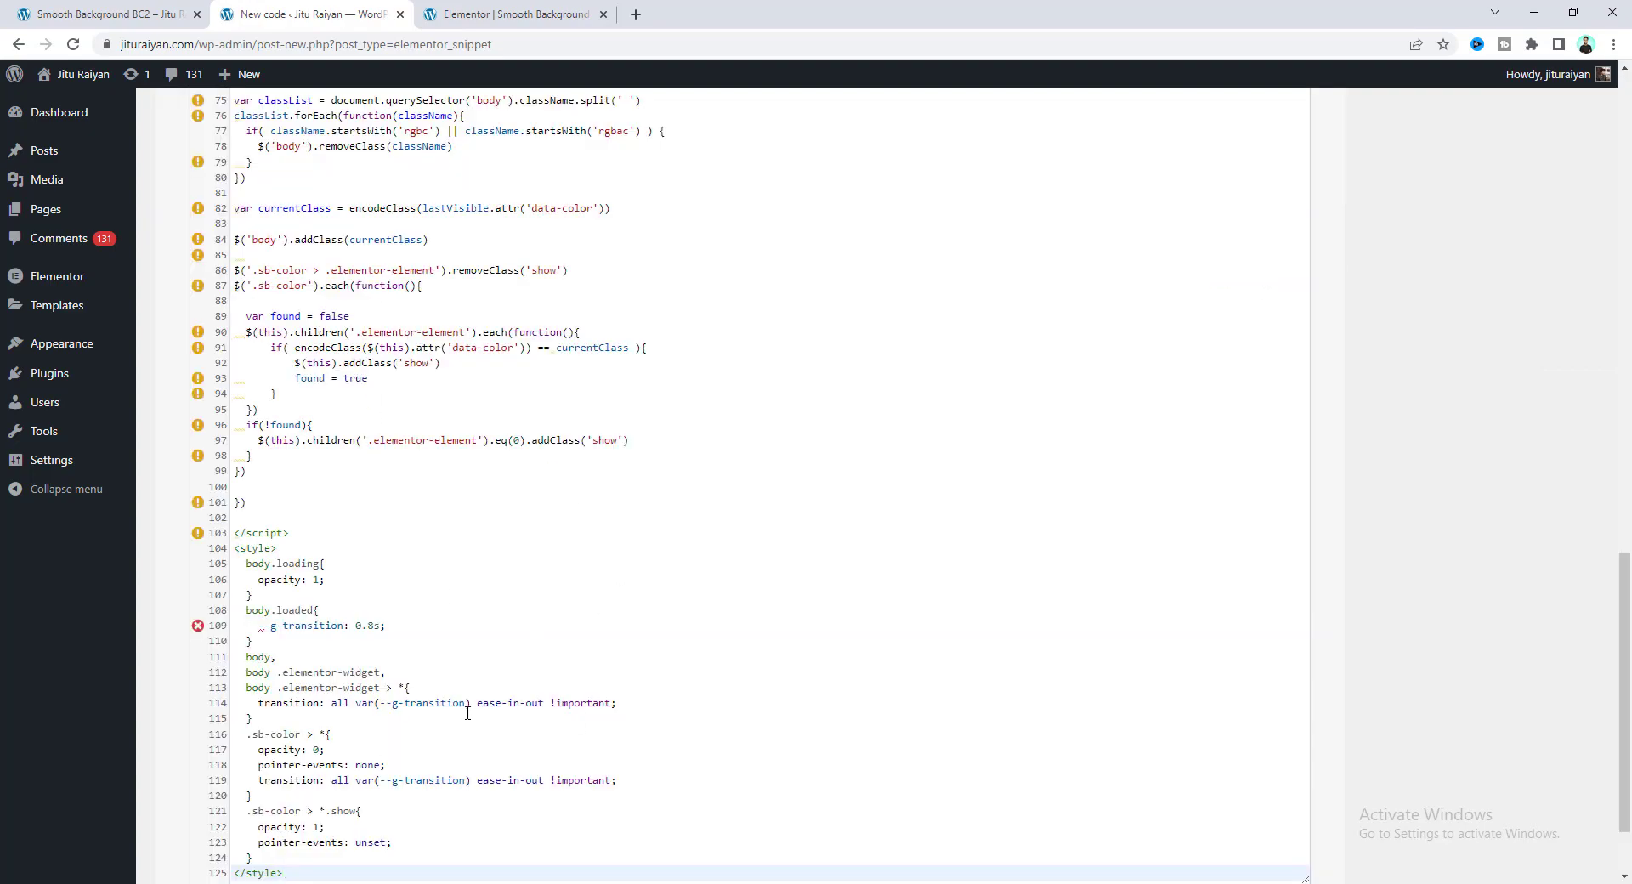
scroll(466, 713, "up", 15)
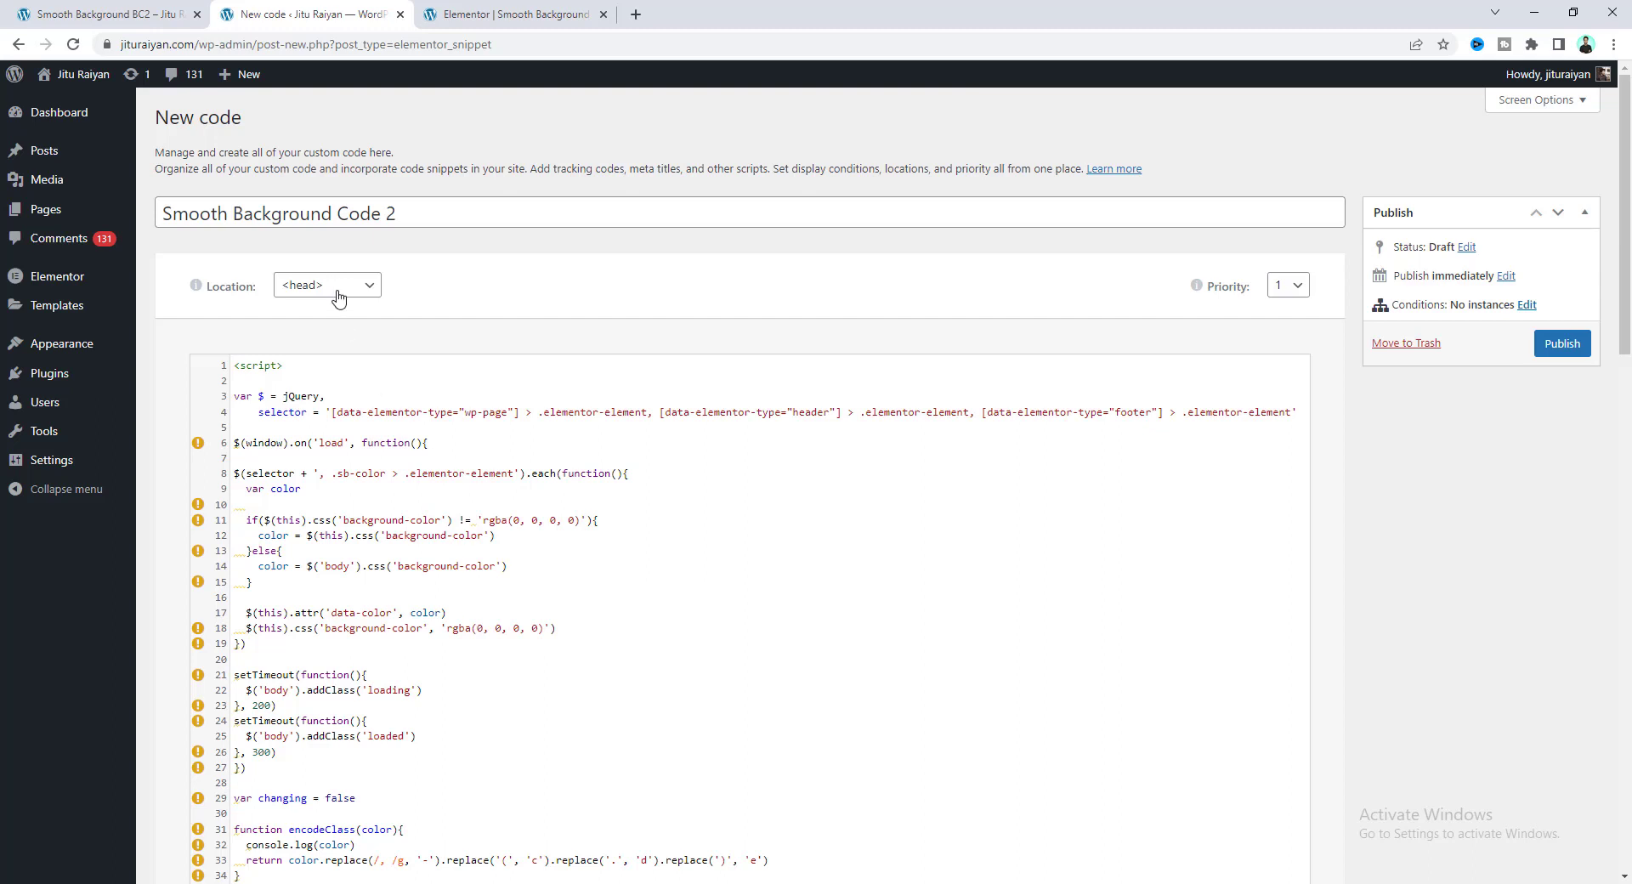
Step: Set Location to </body> - End, always load jQuery, and publish site-wide
left_click(340, 289)
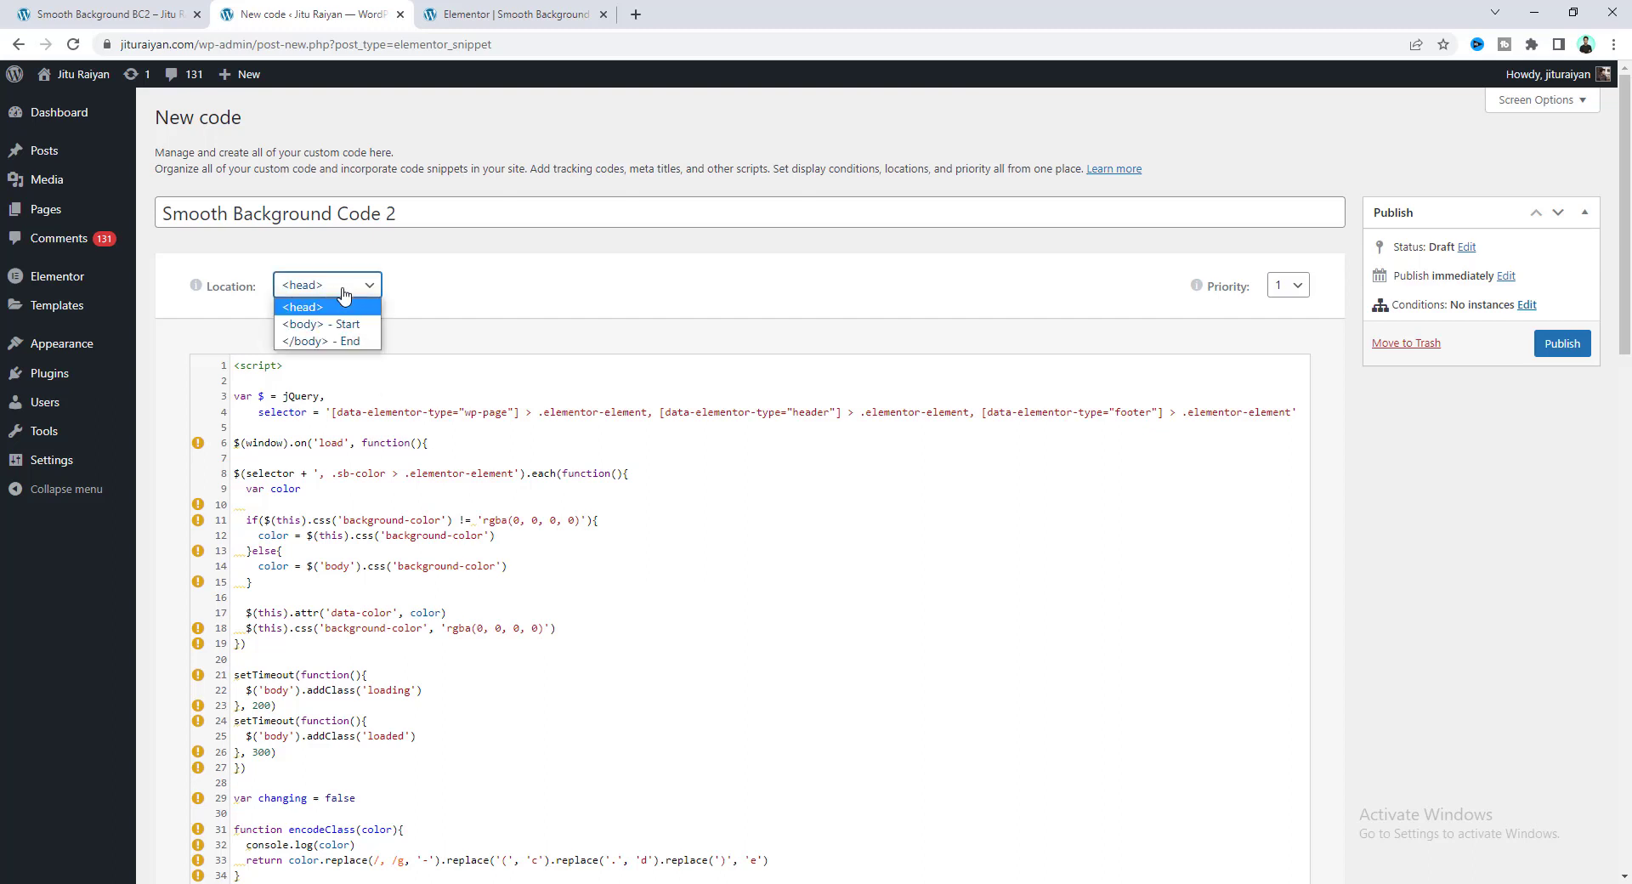
left_click(334, 342)
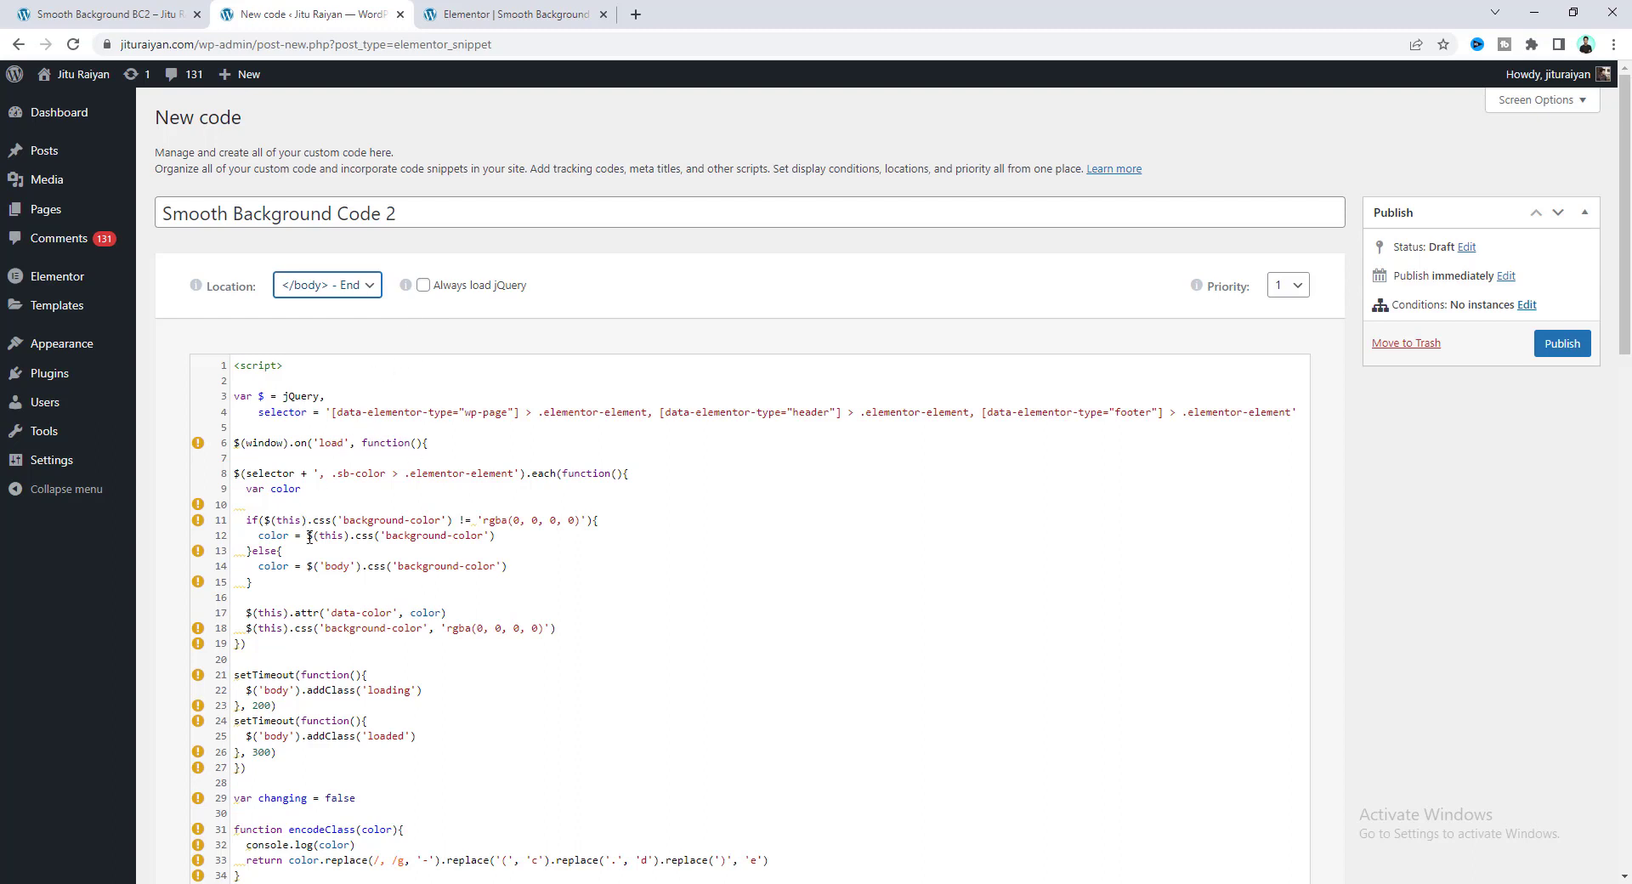
left_click(423, 287)
left_click(473, 333)
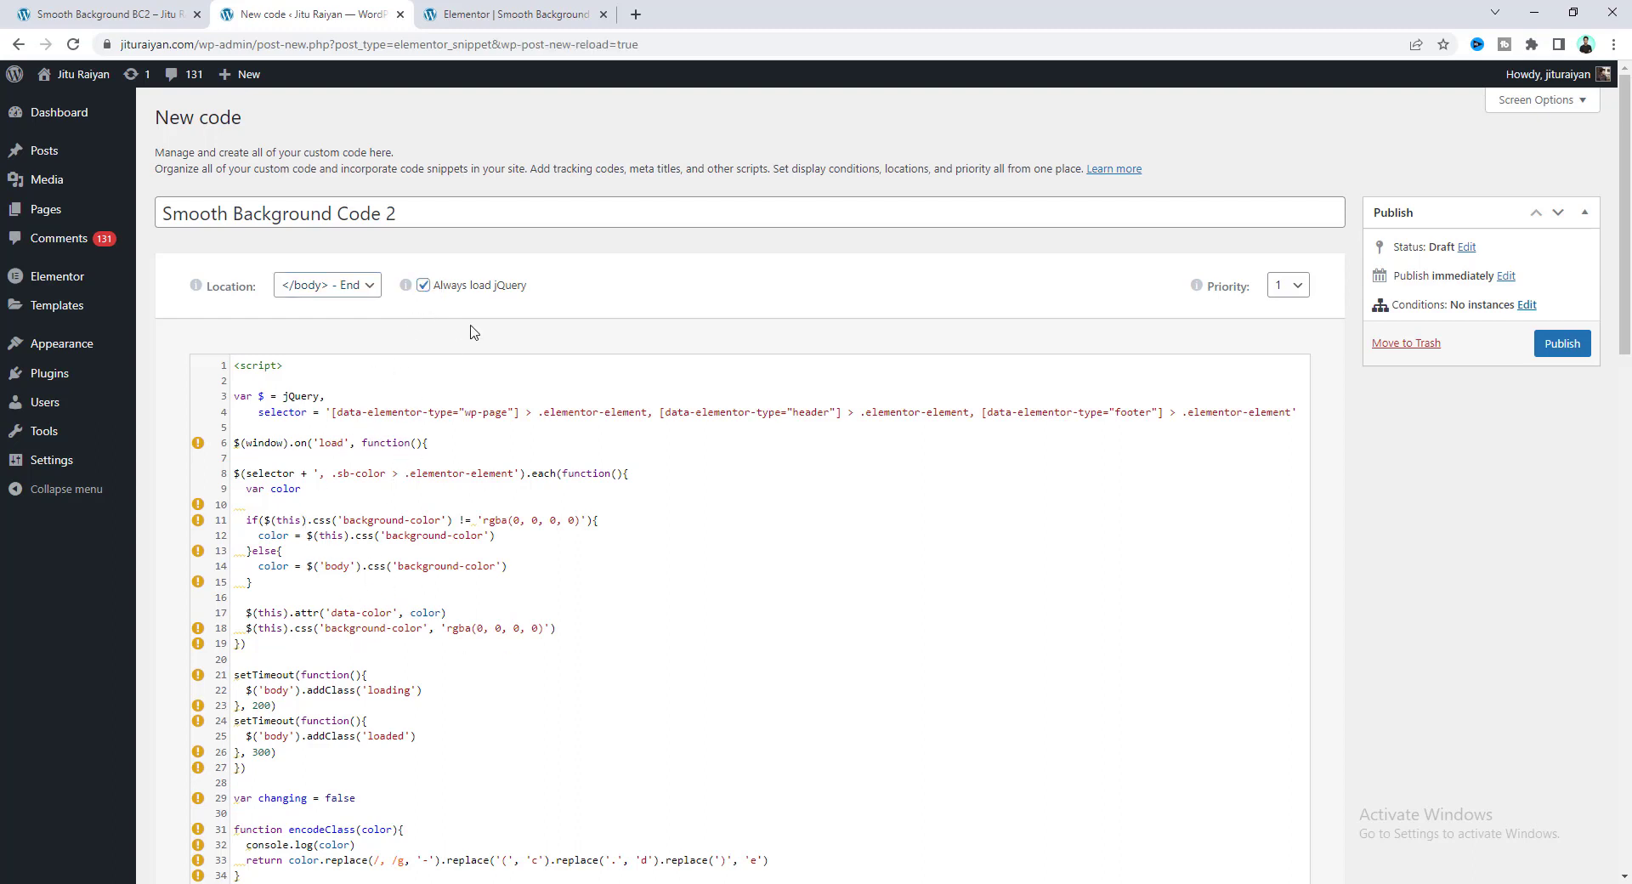
left_click(1555, 344)
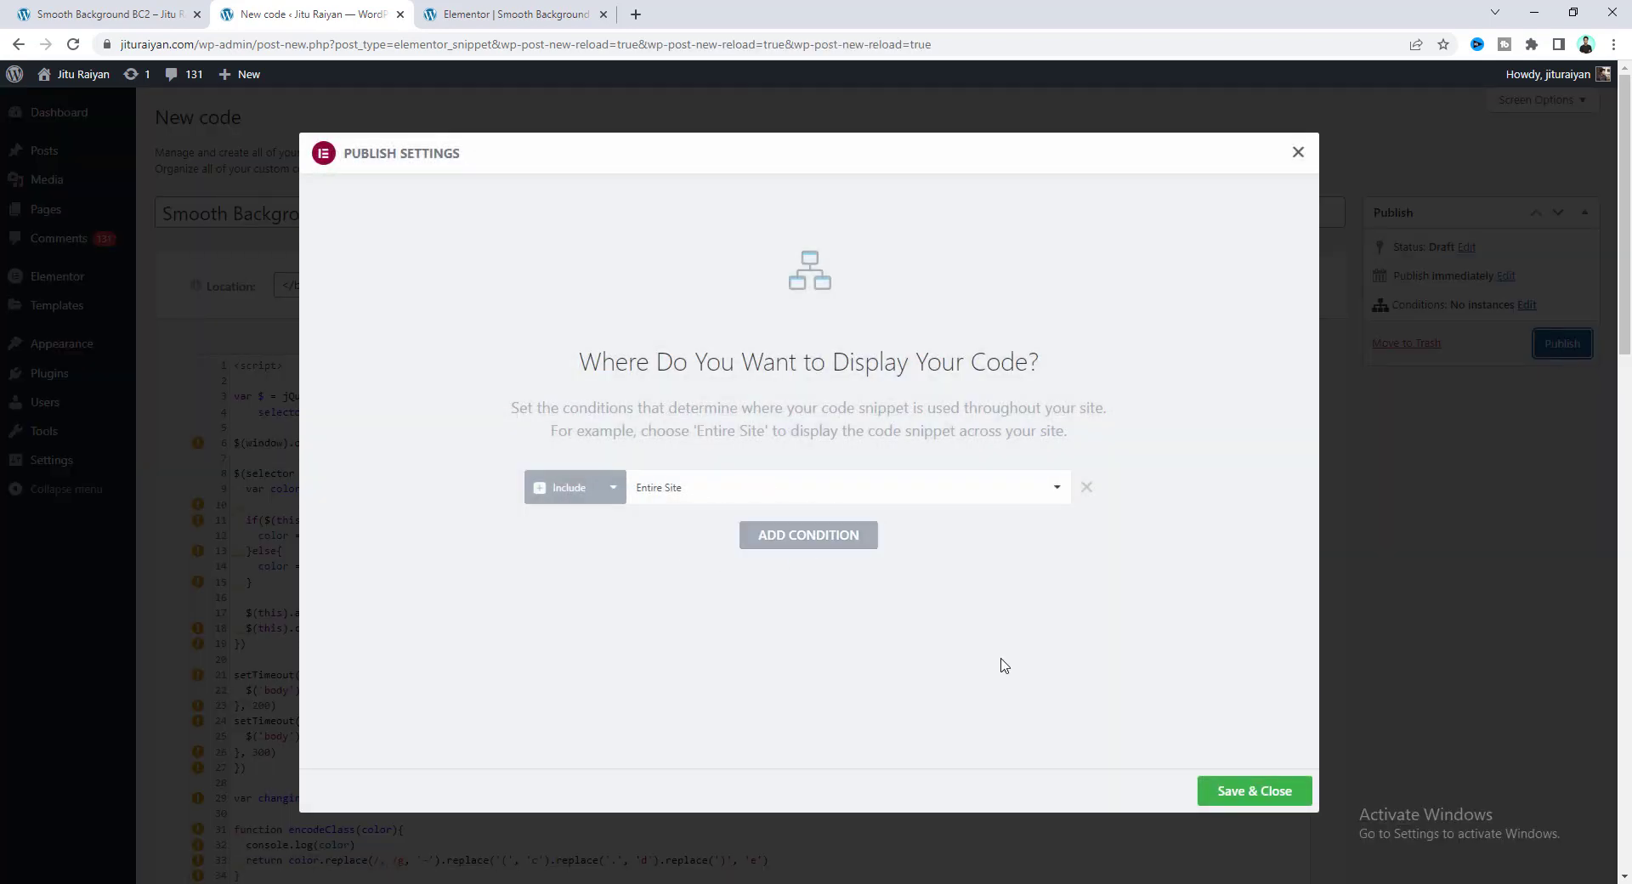
left_click(1205, 786)
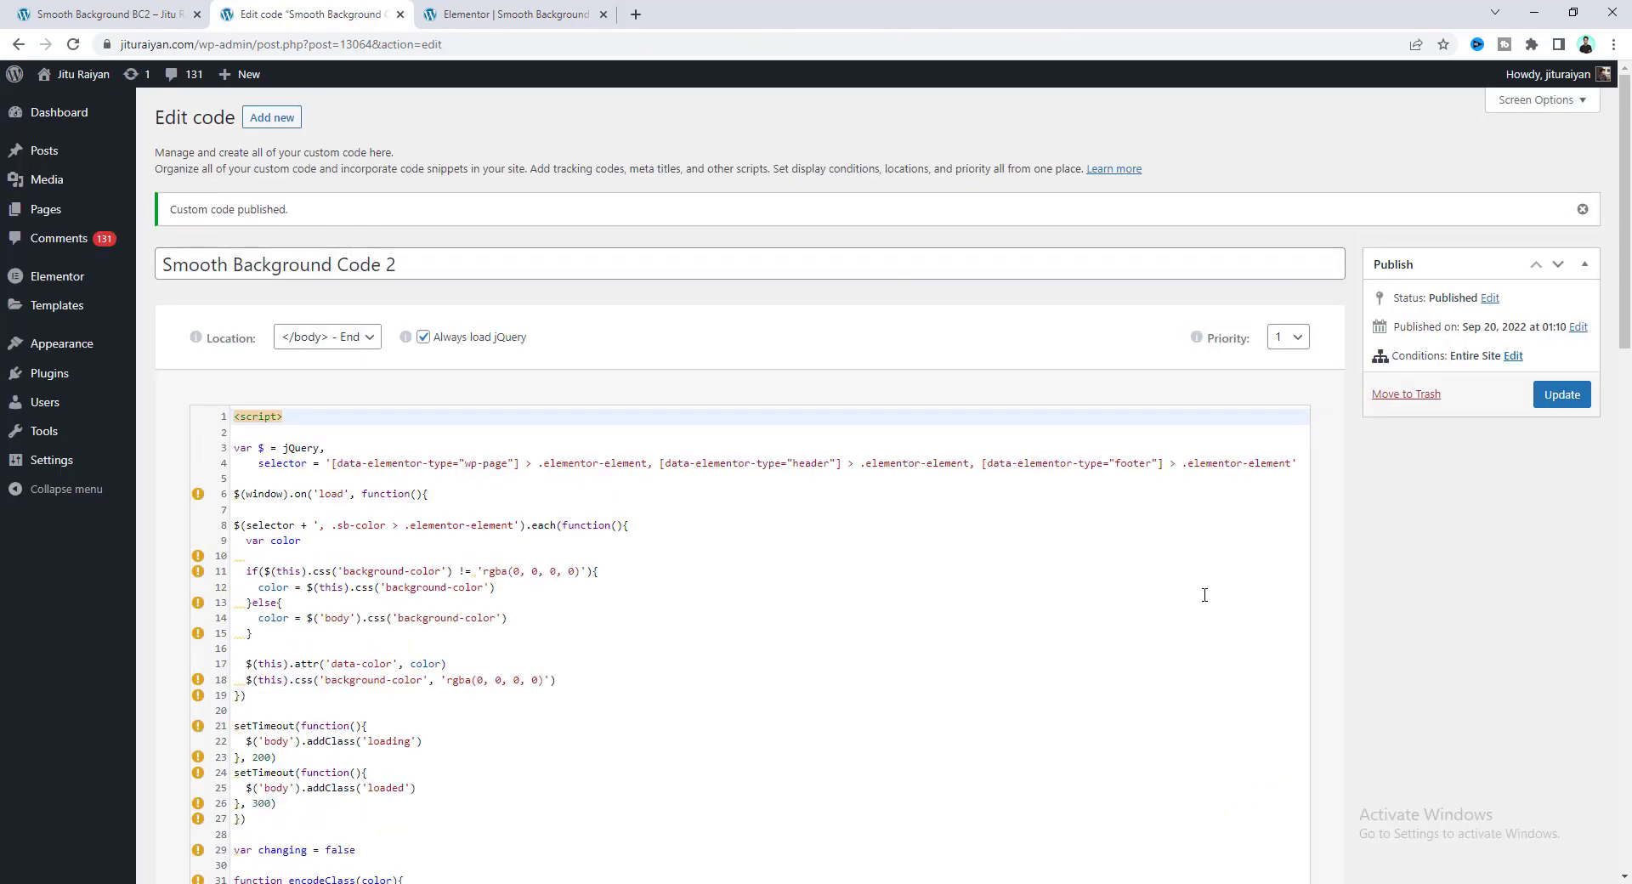
left_click(531, 13)
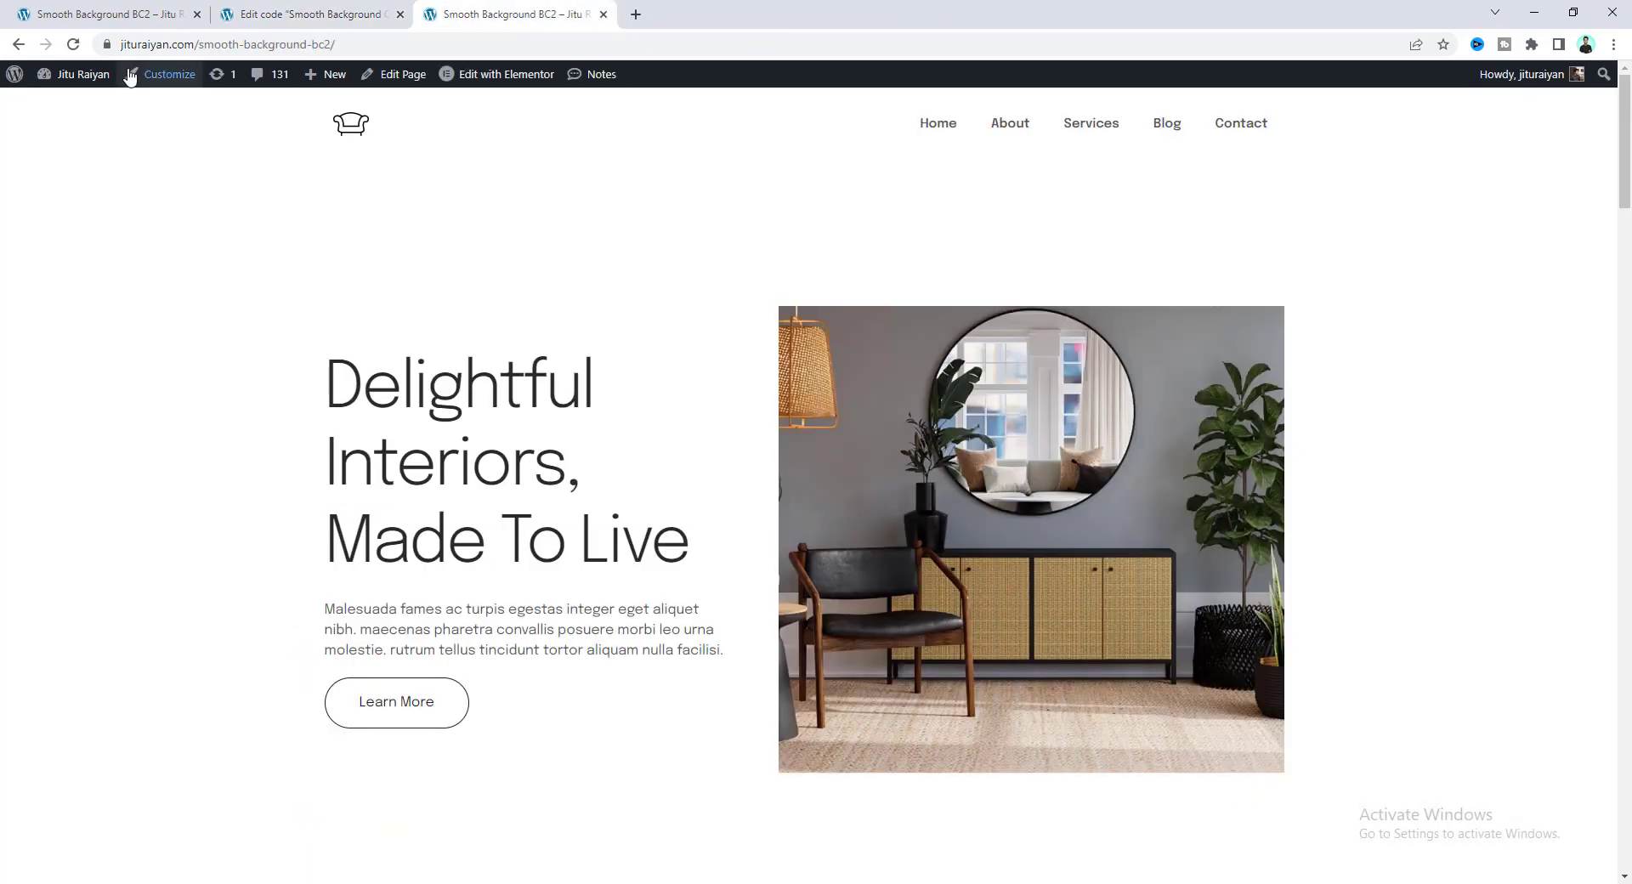
Step: Reload the BC2 page and scroll down to watch the section backgrounds fade between colours
left_click(74, 45)
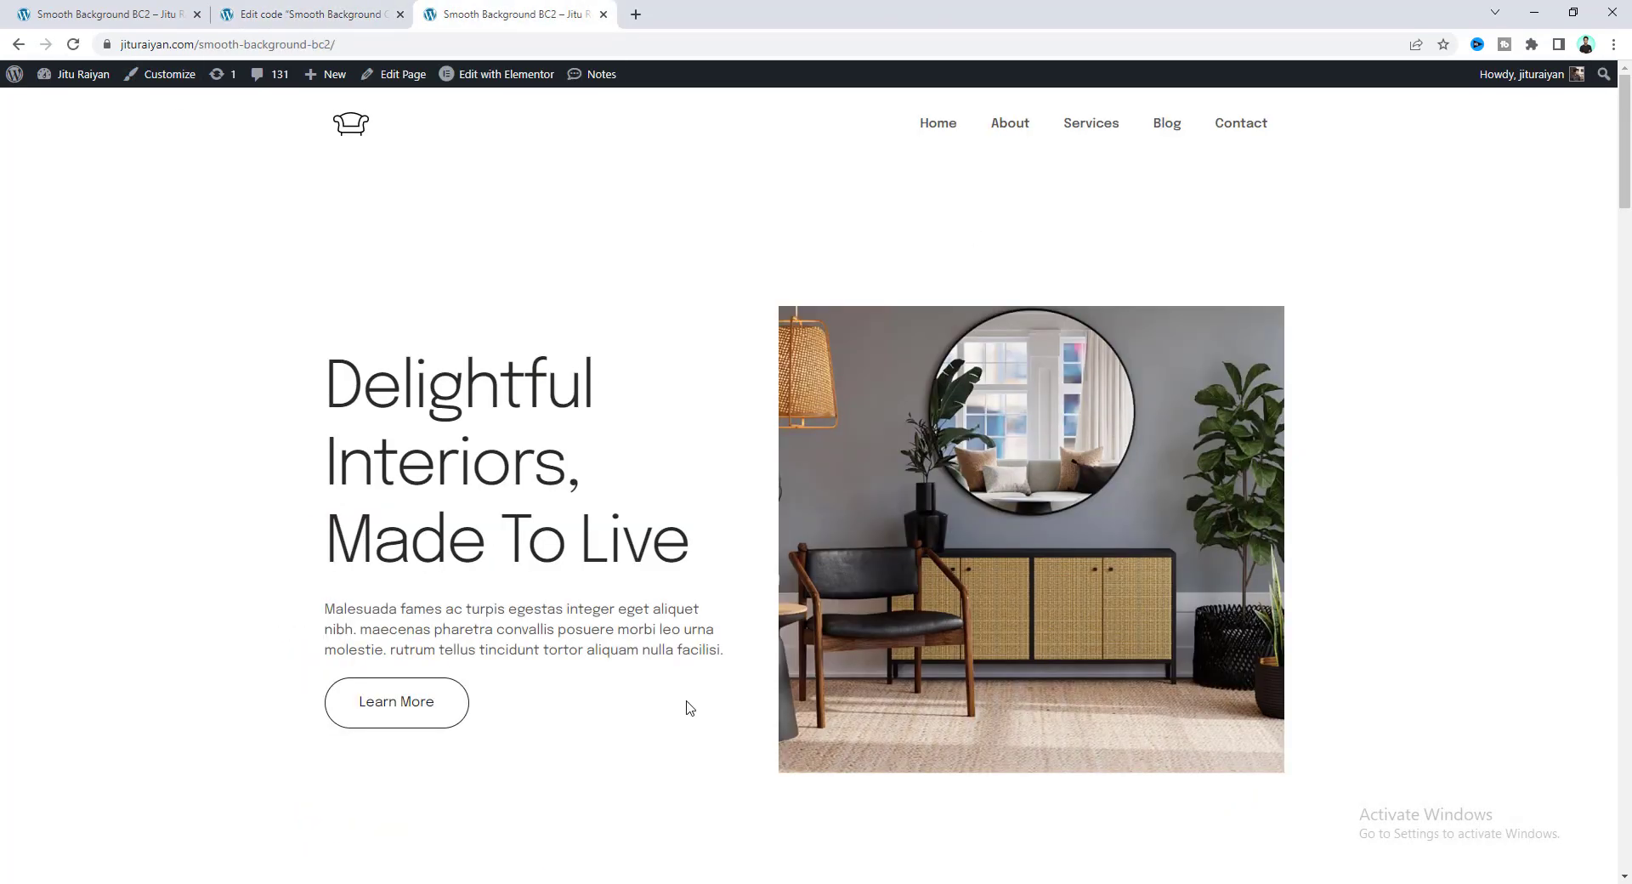
scroll(689, 708, "down", 4)
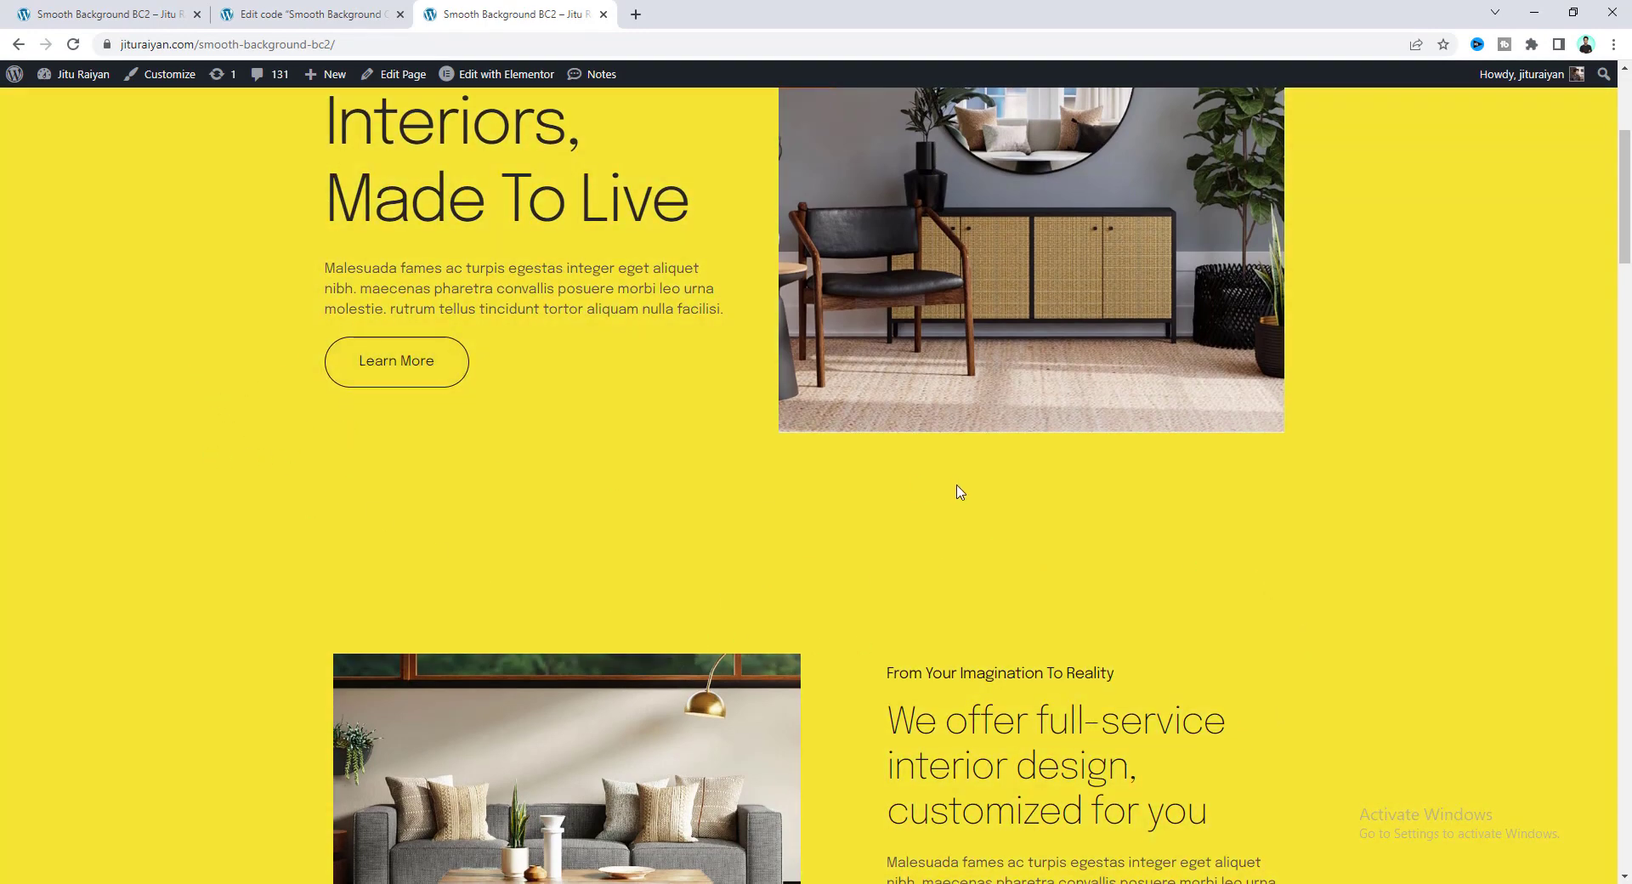
scroll(958, 491, "down", 9)
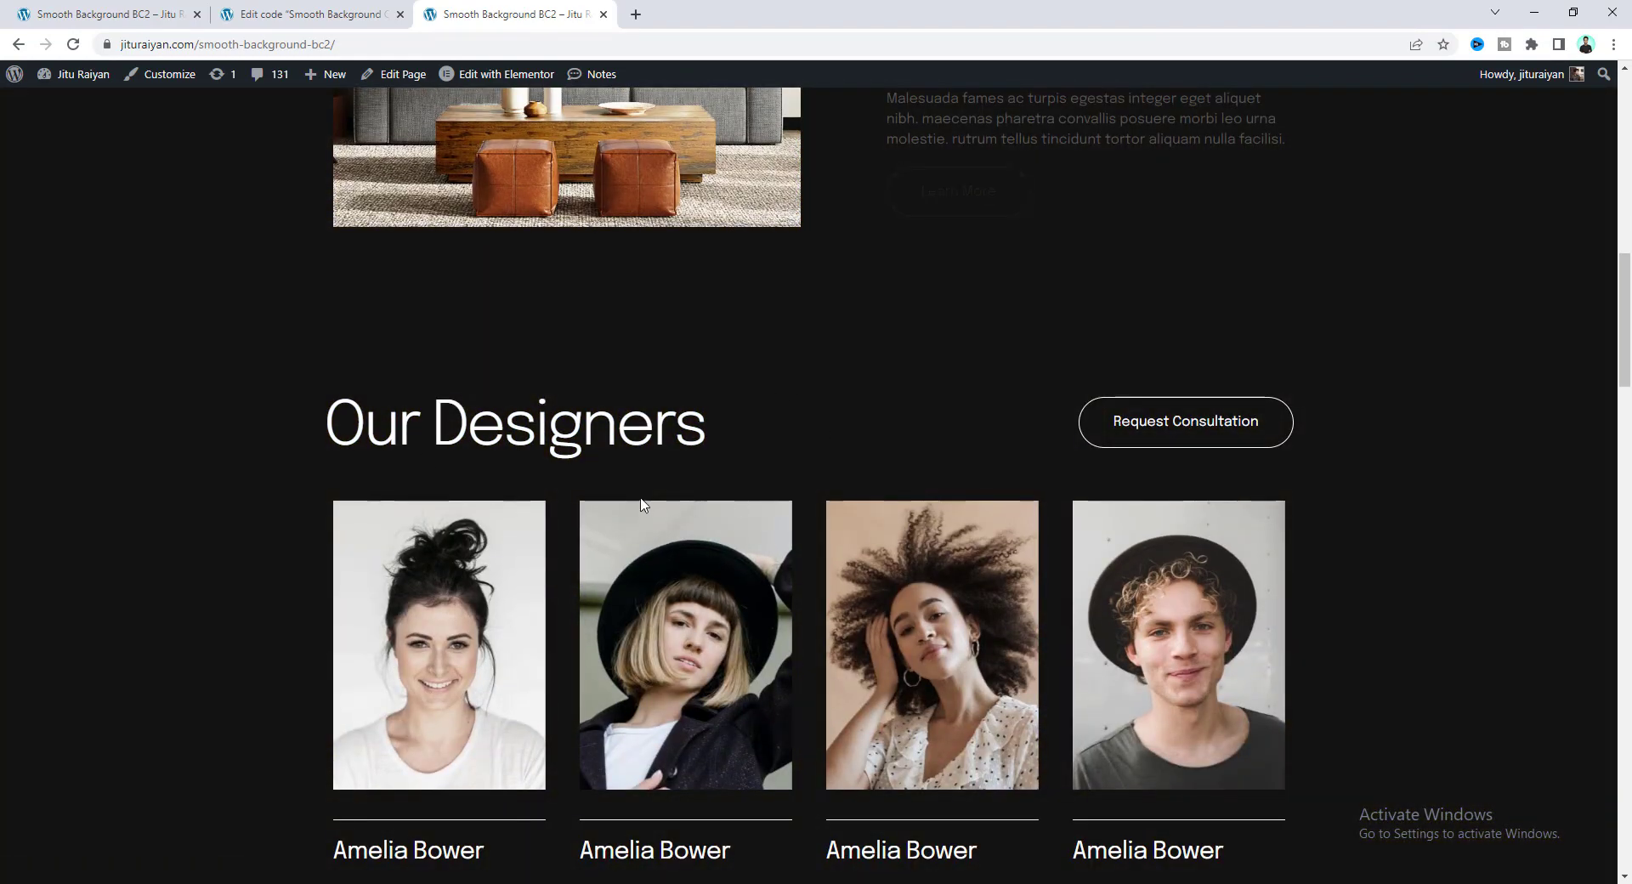
scroll(736, 523, "down", 10)
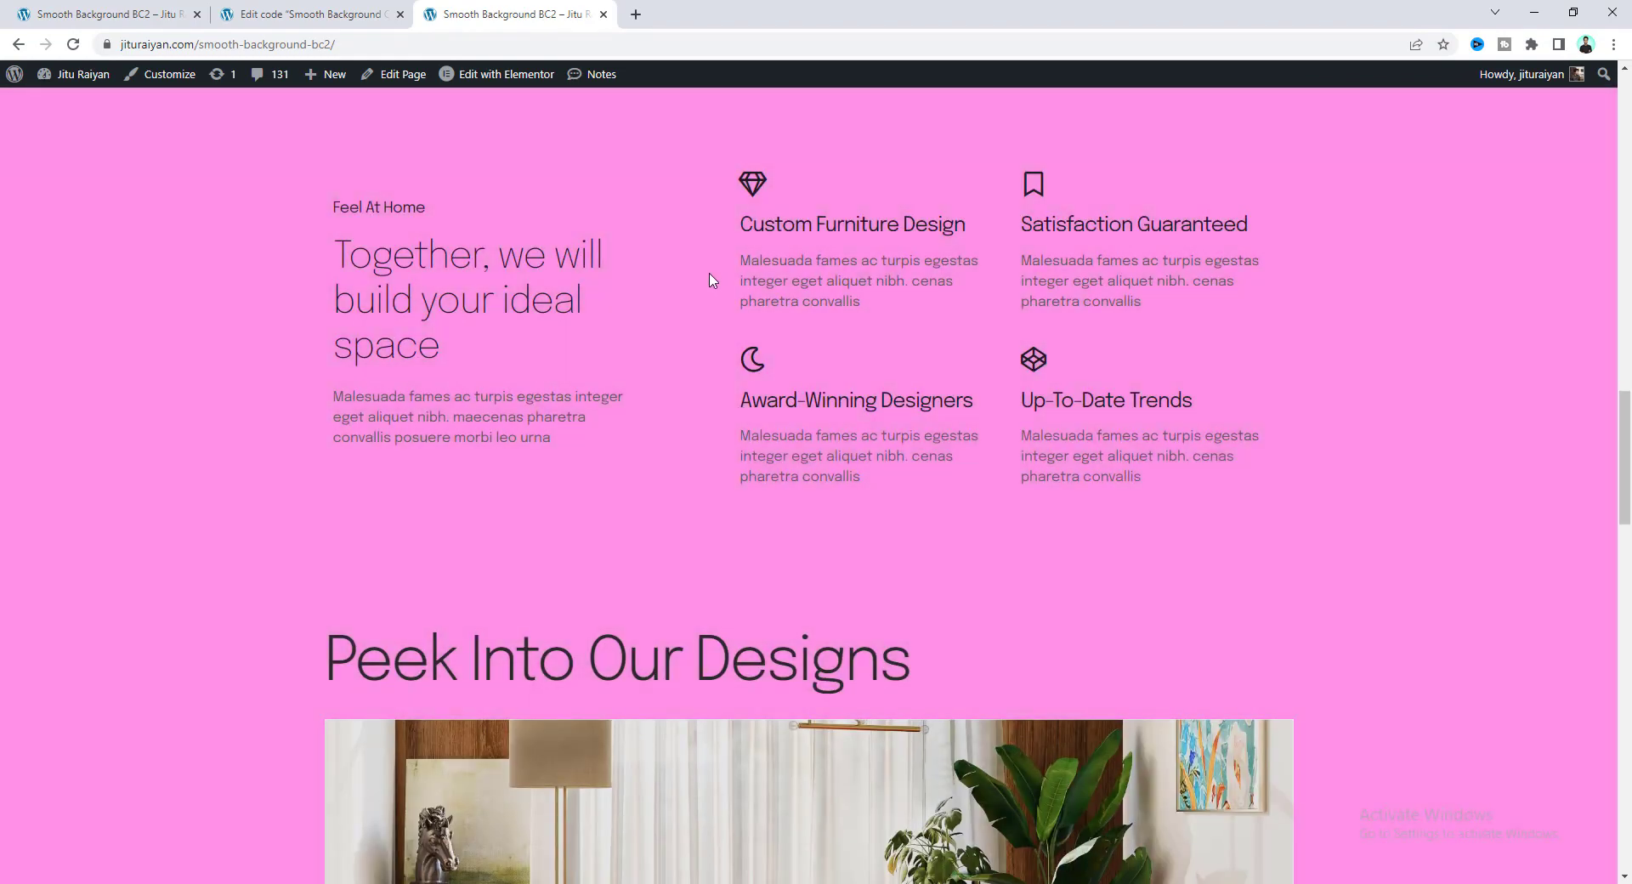
scroll(791, 704, "down", 15)
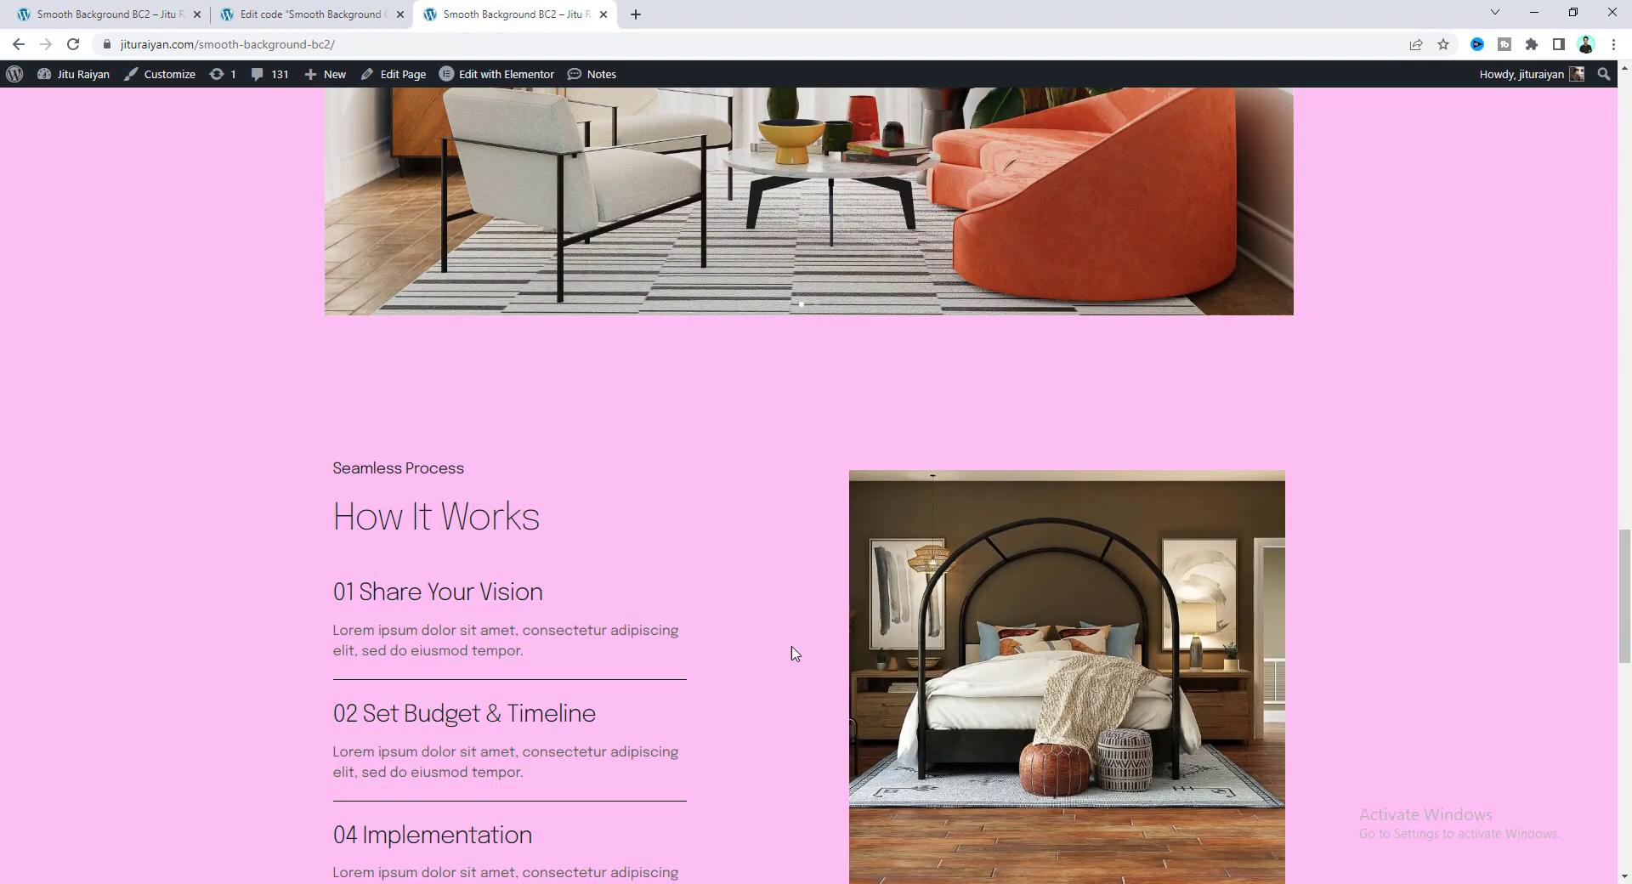
scroll(795, 652, "down", 11)
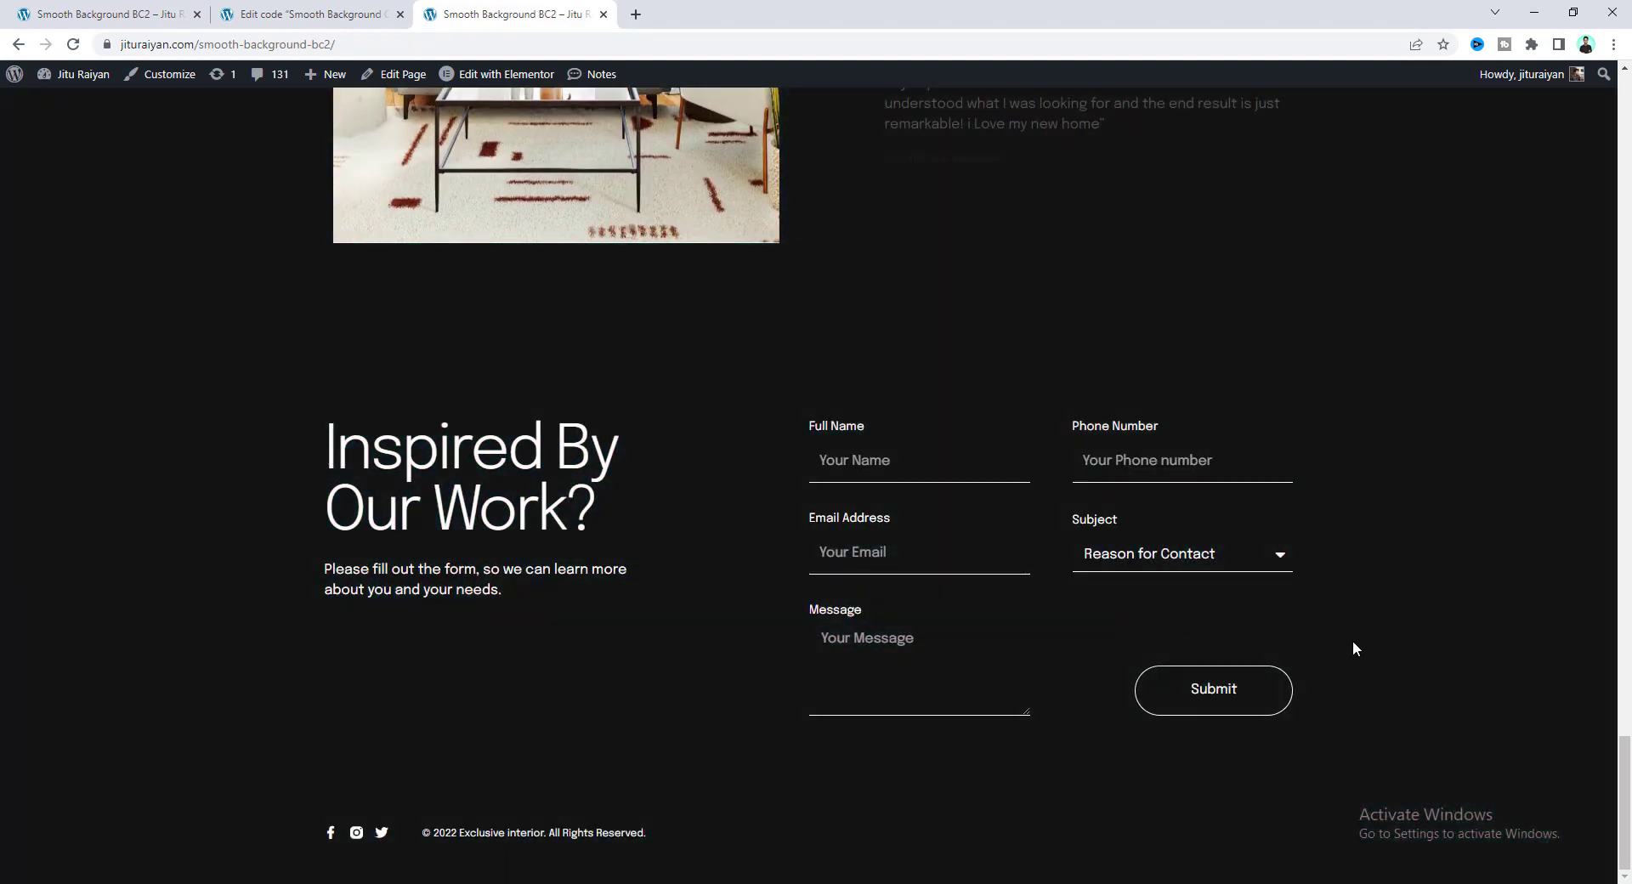
right_click(463, 77)
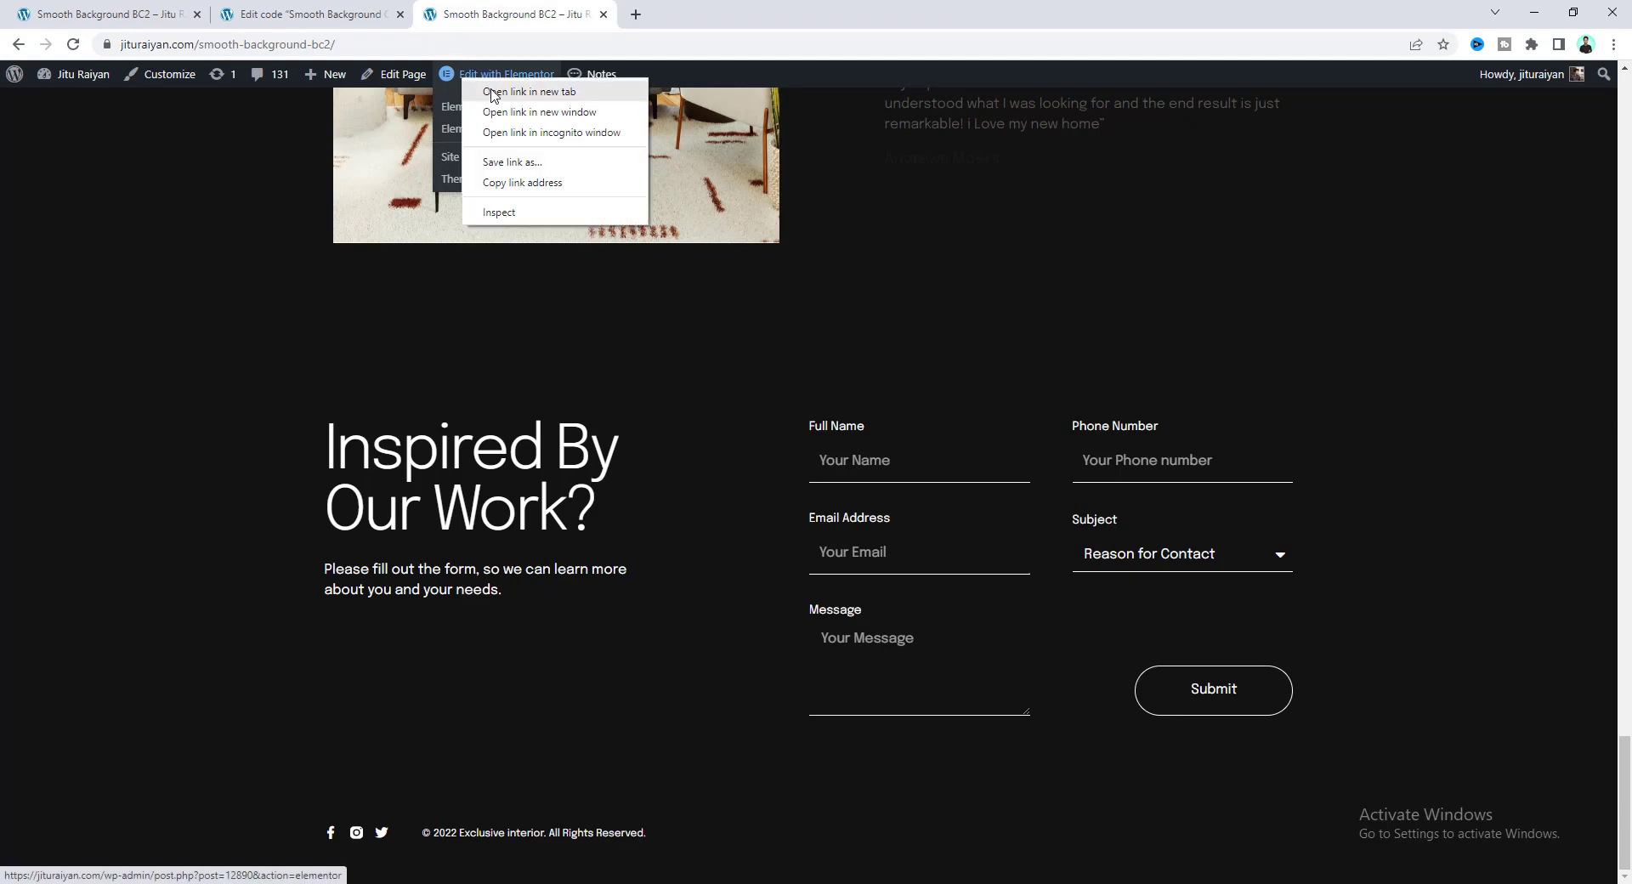
Step: Open the BC2 page in the Elementor editor in a new tab and show the Navigator
left_click(493, 93)
left_click(747, 14)
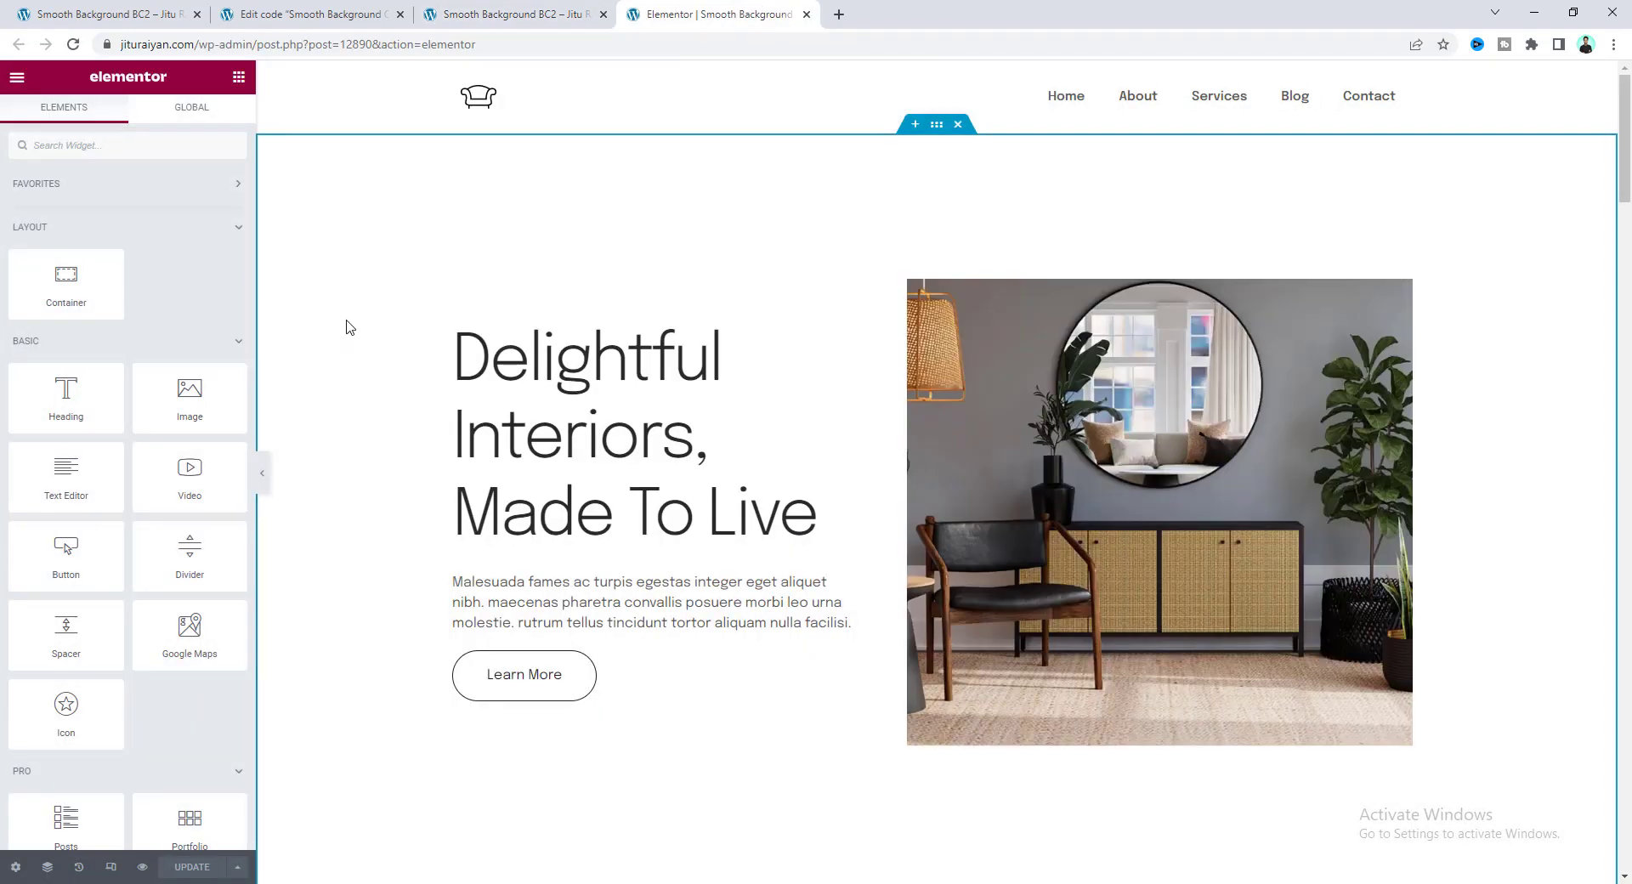
right_click(346, 327)
left_click(409, 565)
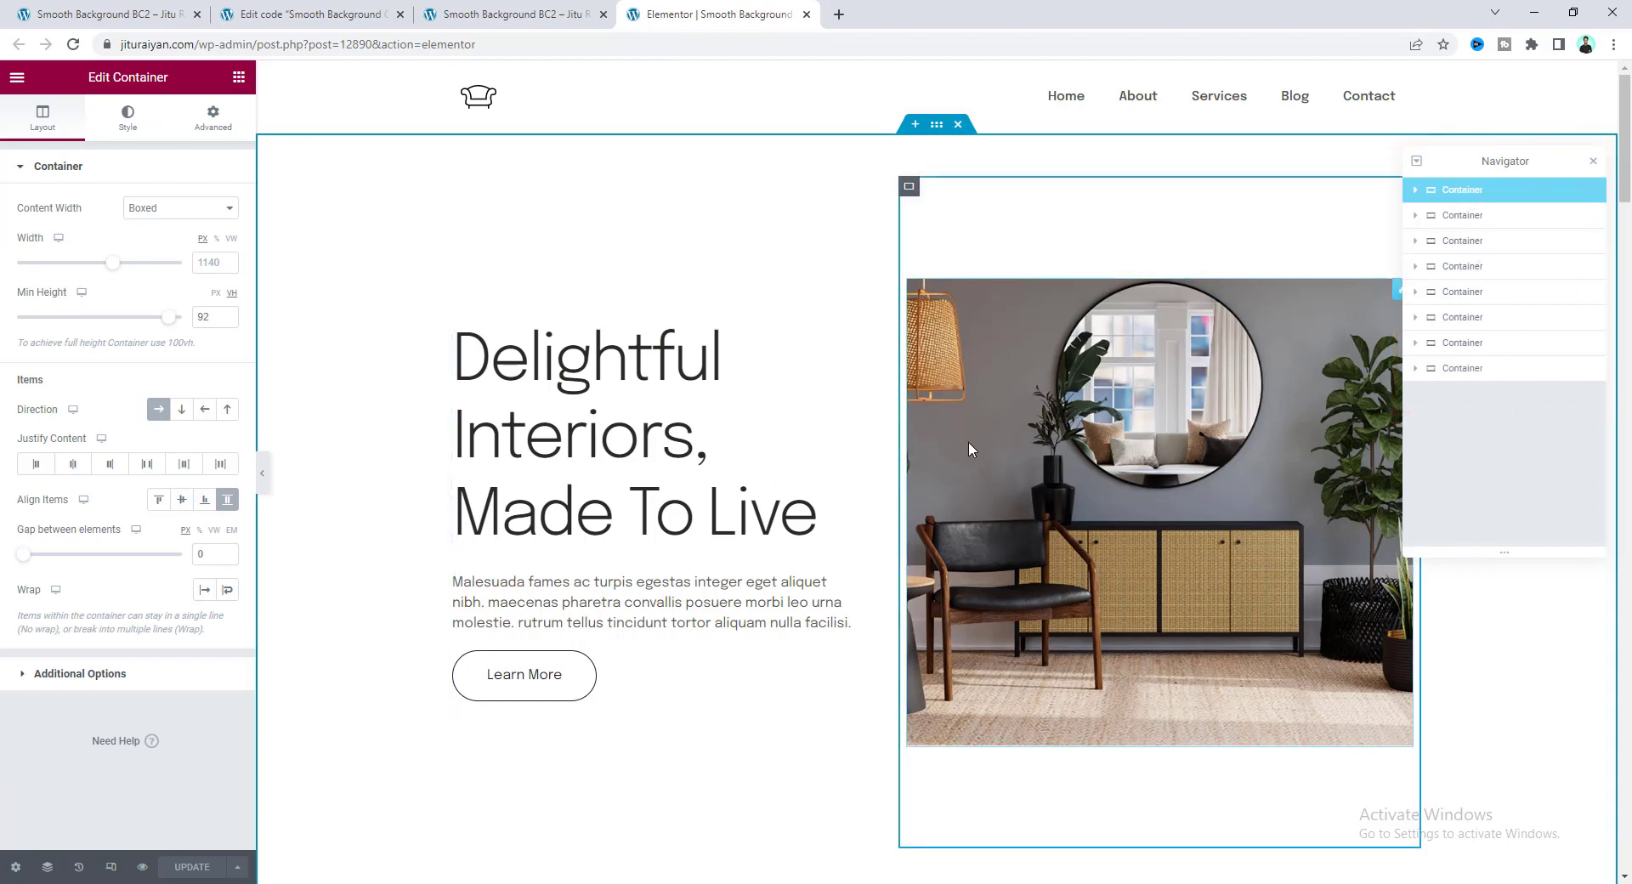
scroll(970, 446, "down", 5)
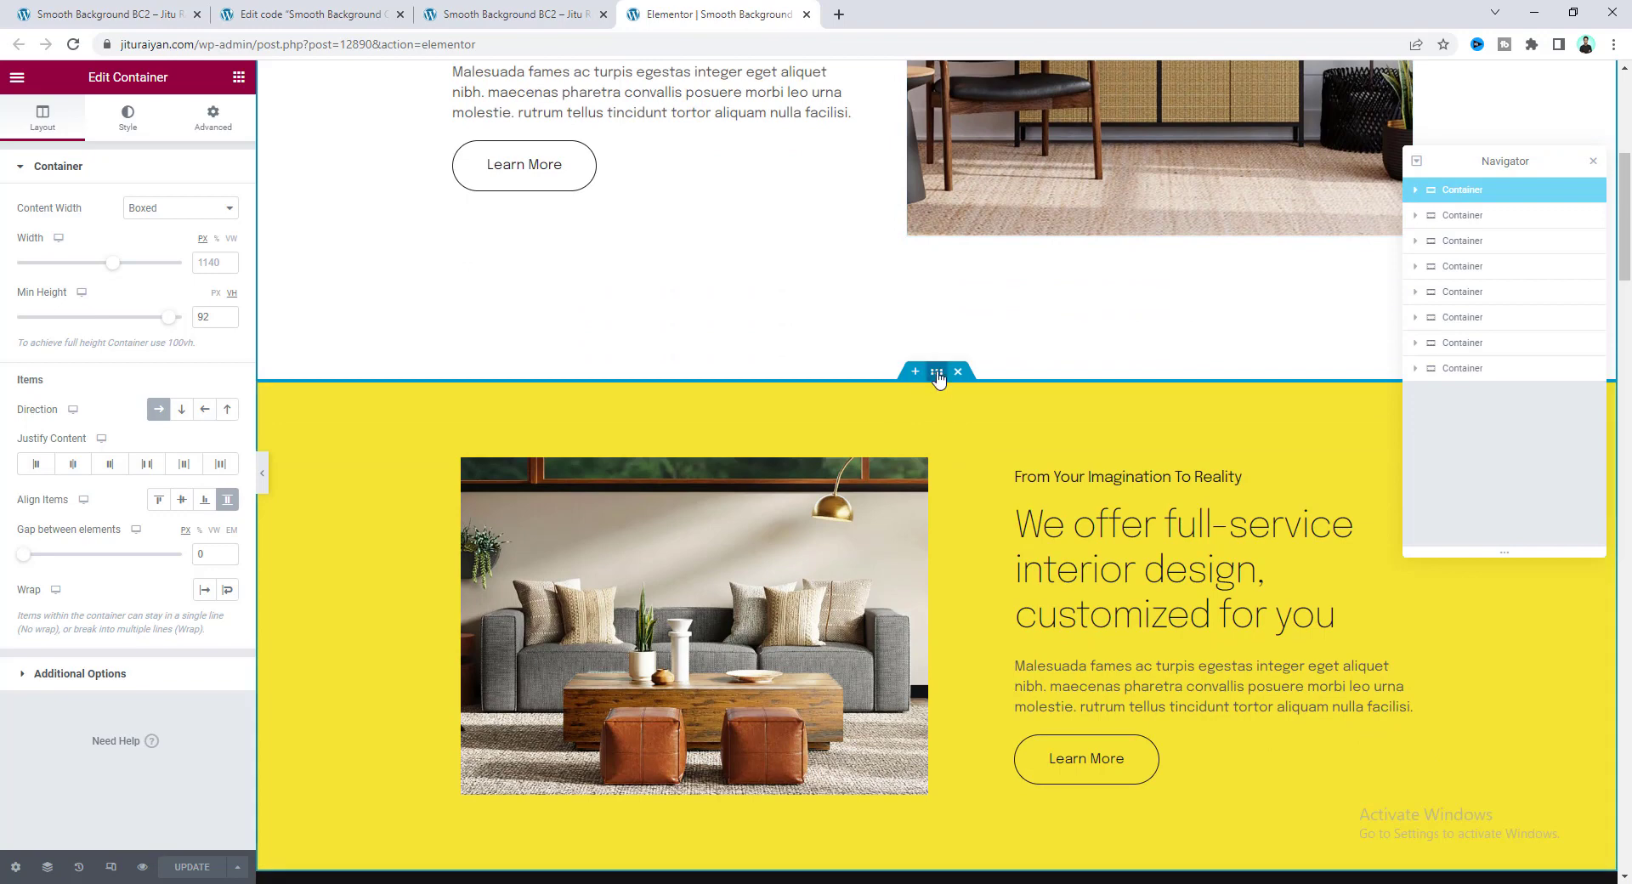
Step: Inspect the Style > Background settings of the yellow section and the dark Our Designers section
left_click(937, 375)
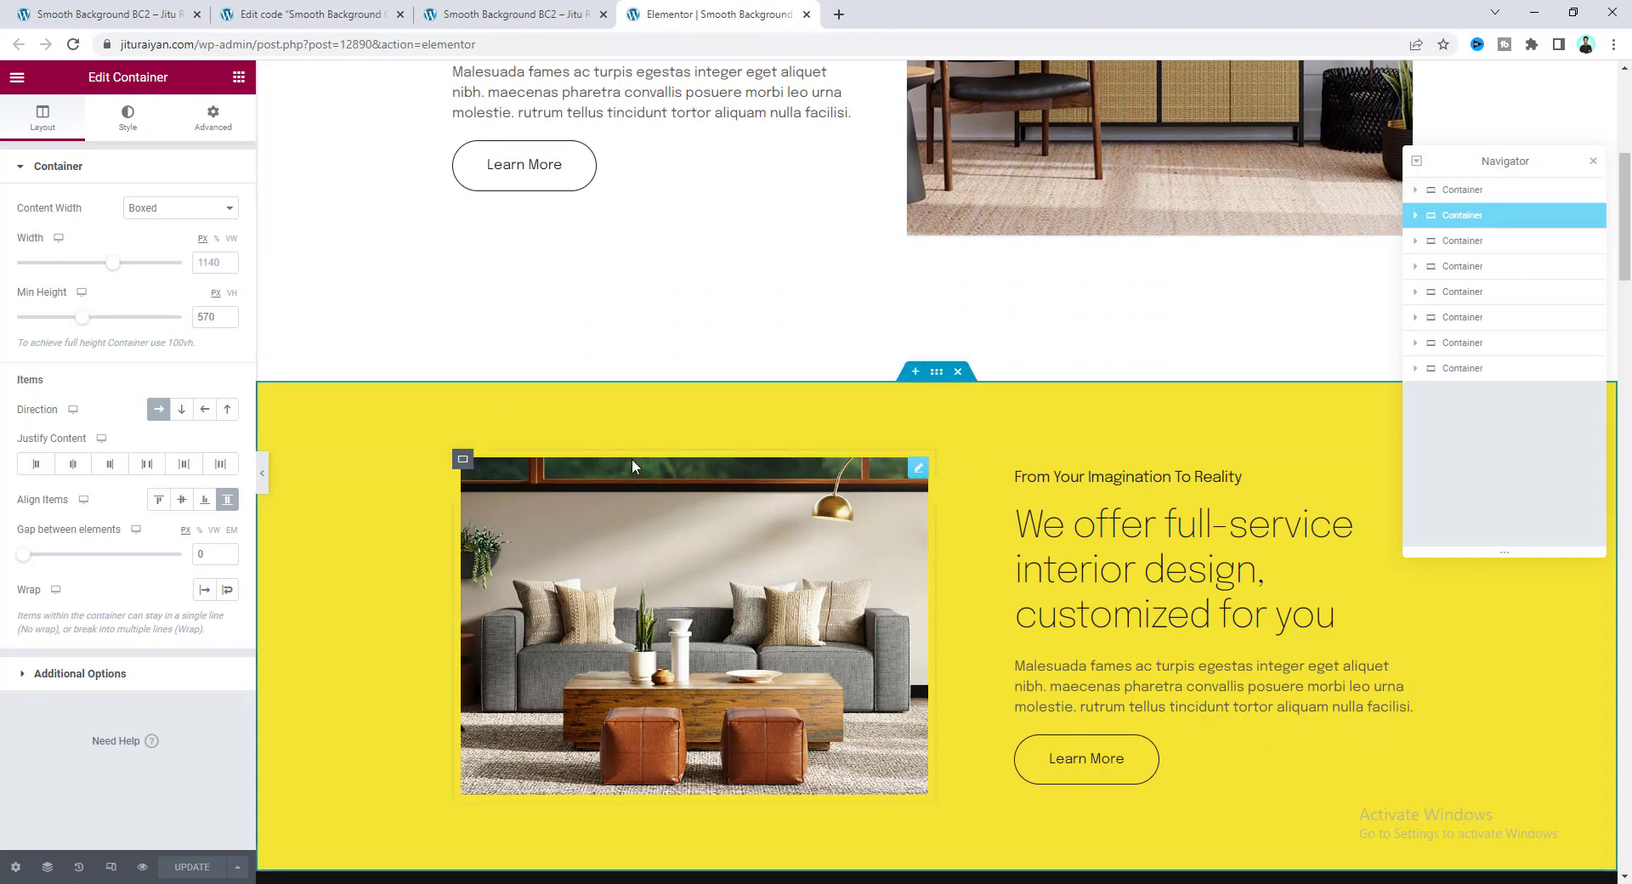
left_click(126, 119)
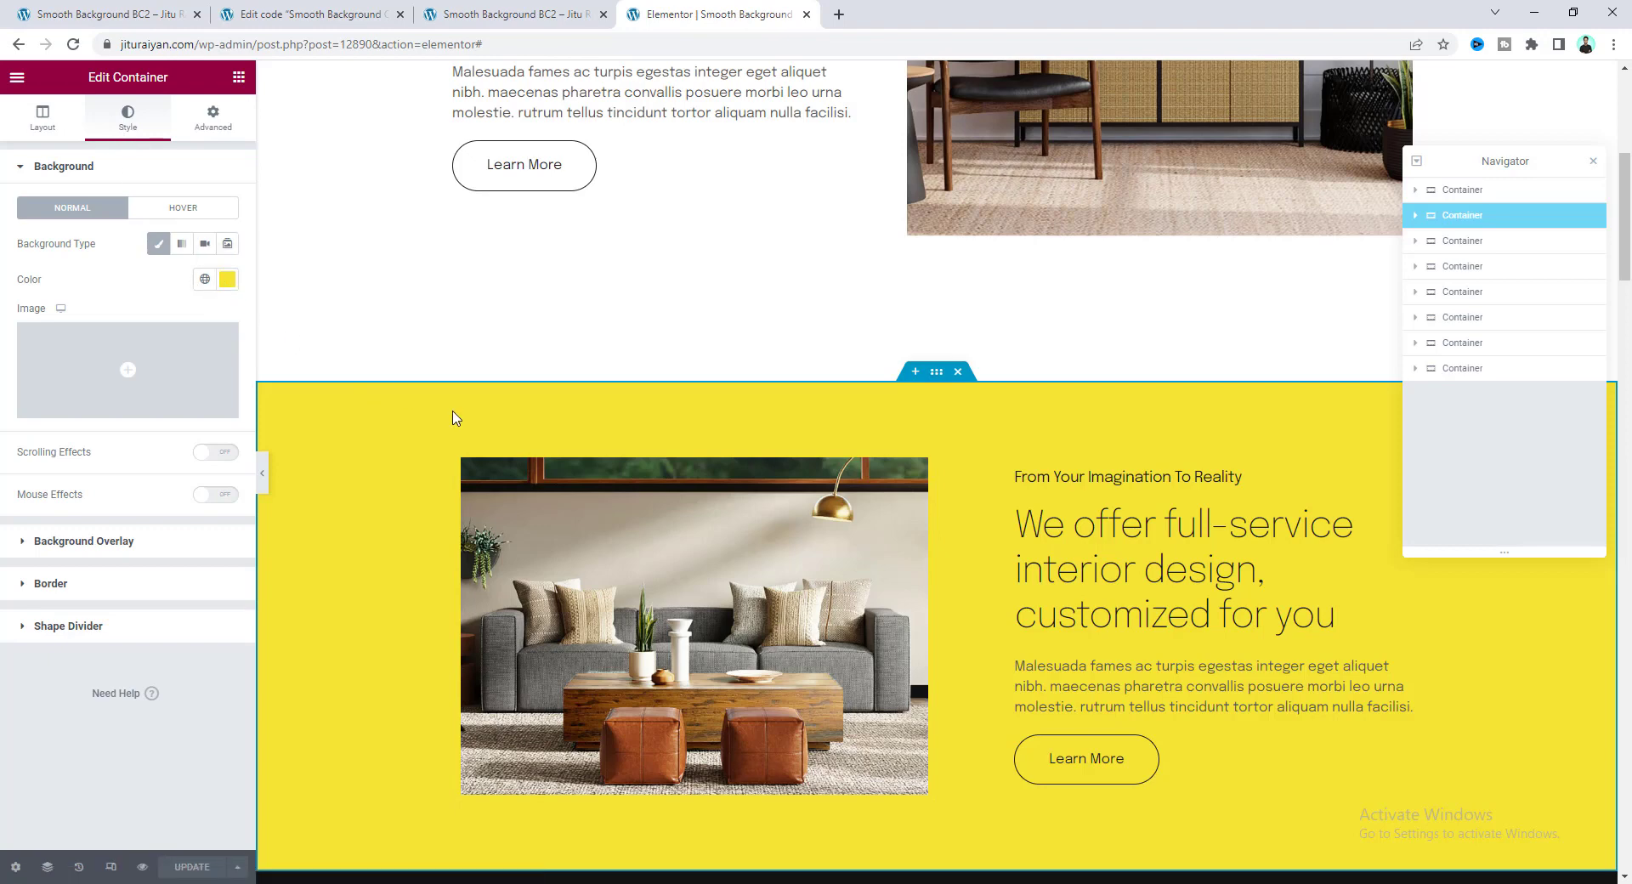
scroll(1102, 581, "down", 3)
scroll(1102, 581, "down", 4)
left_click(937, 269)
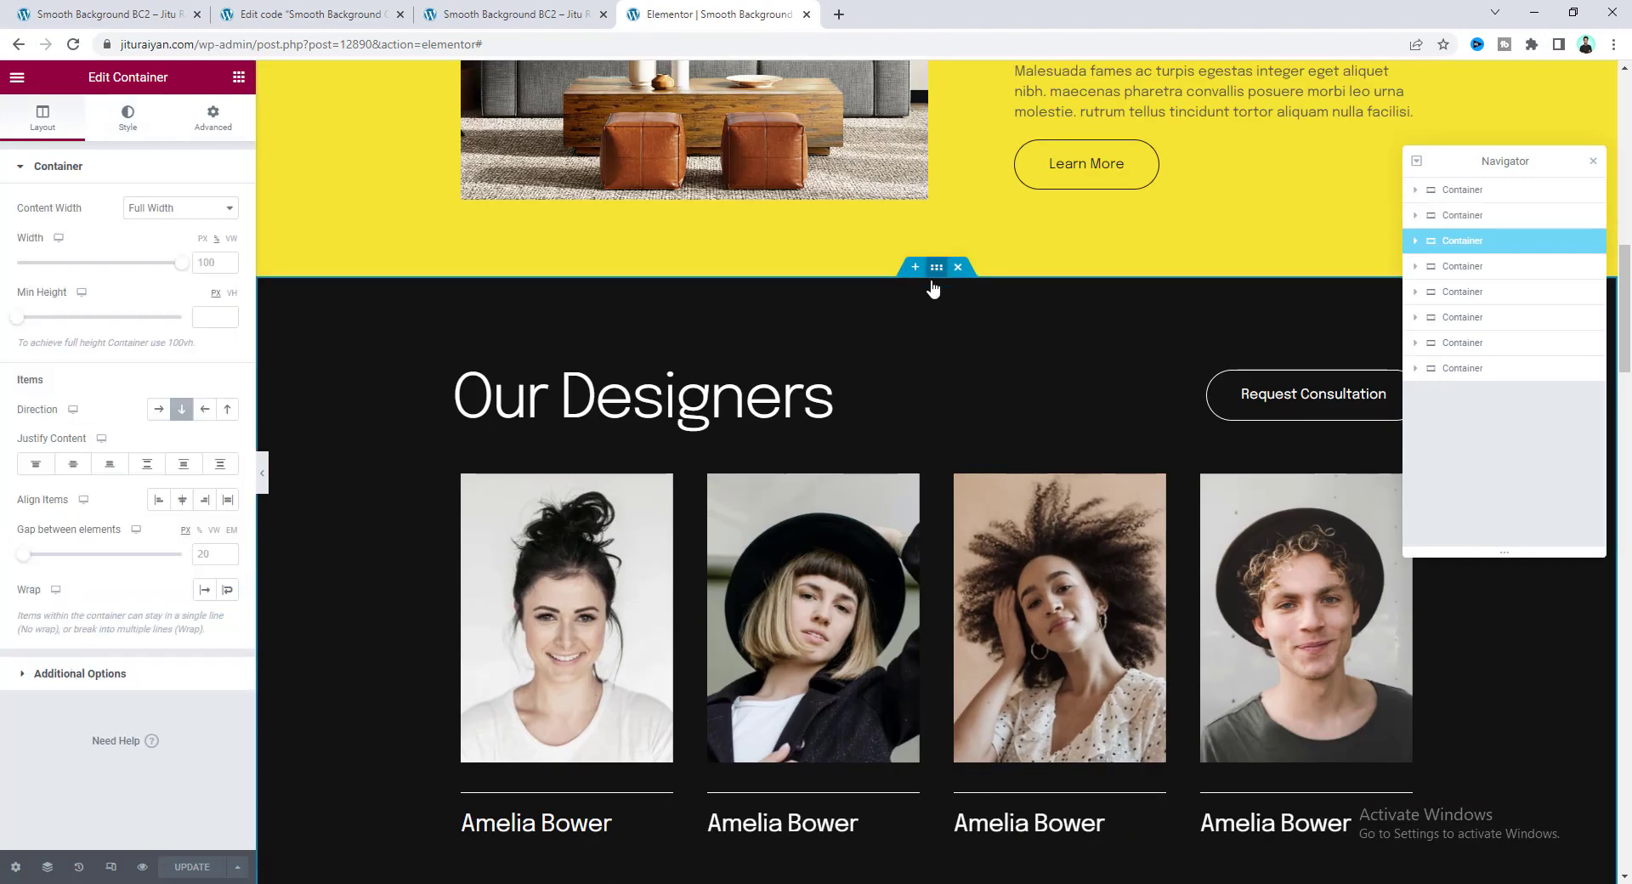
left_click(125, 130)
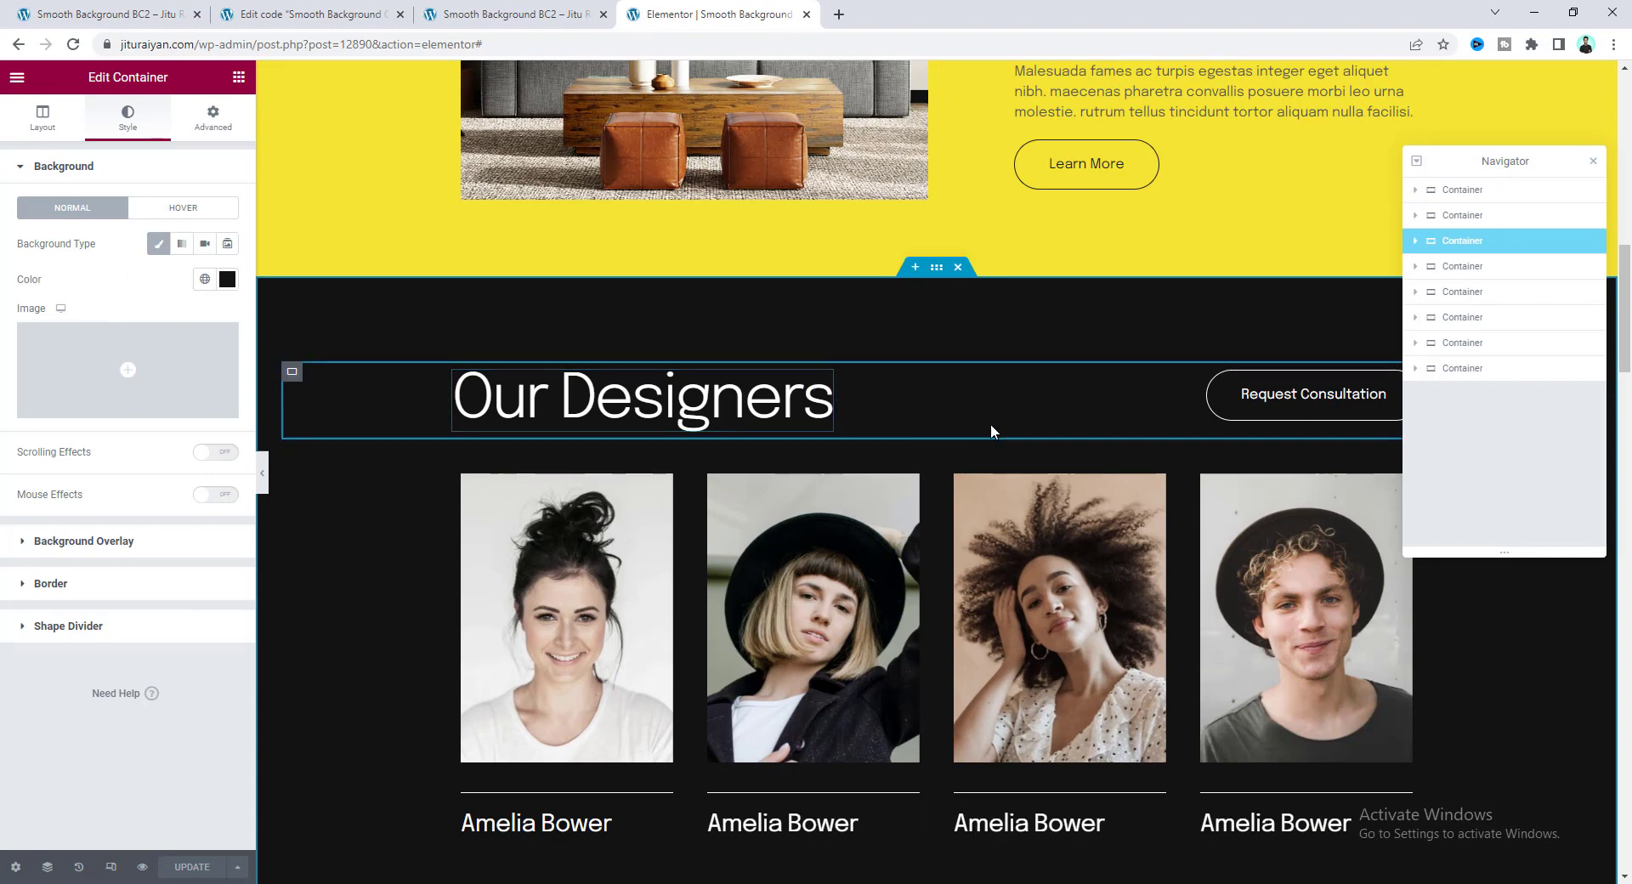
Step: Select the inner Our Designers heading container and expand it in the Navigator
scroll(1024, 437, "down", 1)
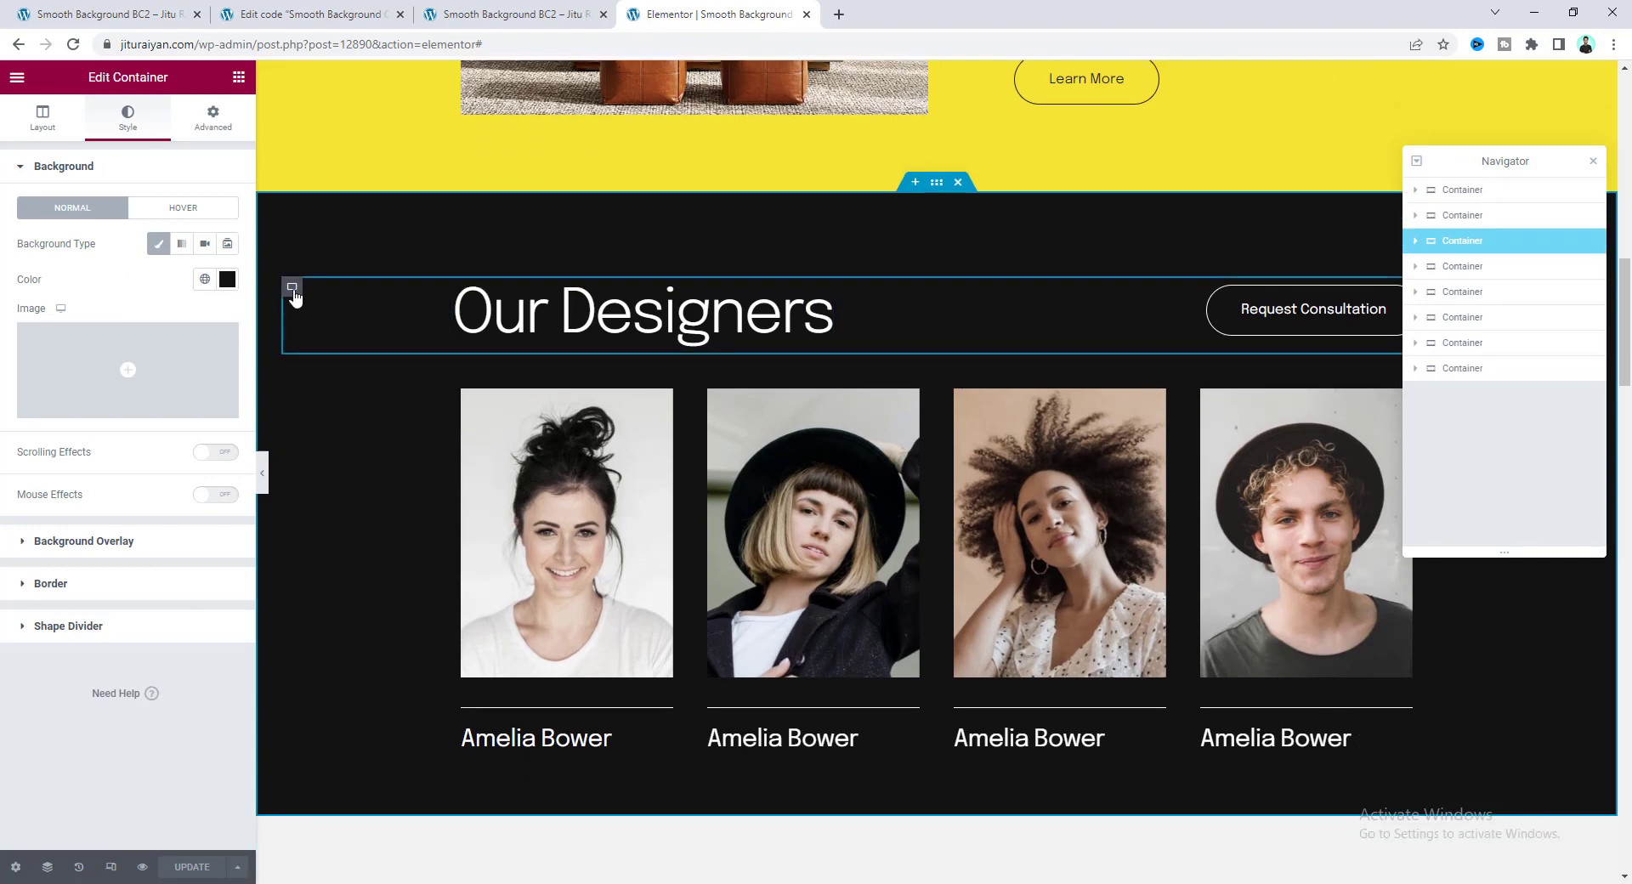
left_click(292, 286)
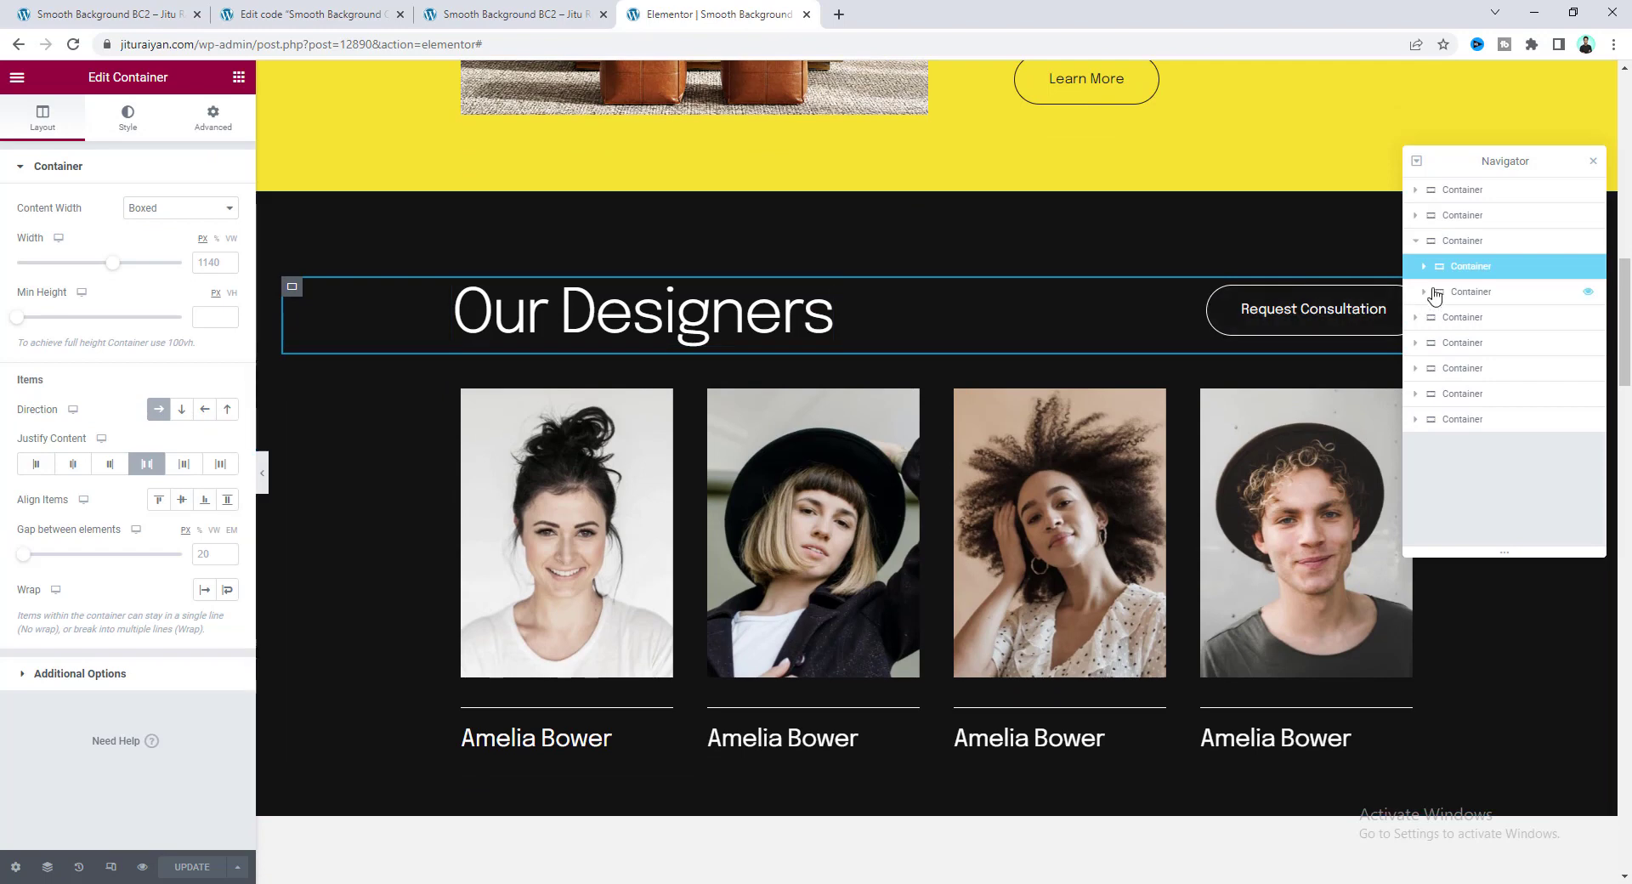
left_click(1424, 292)
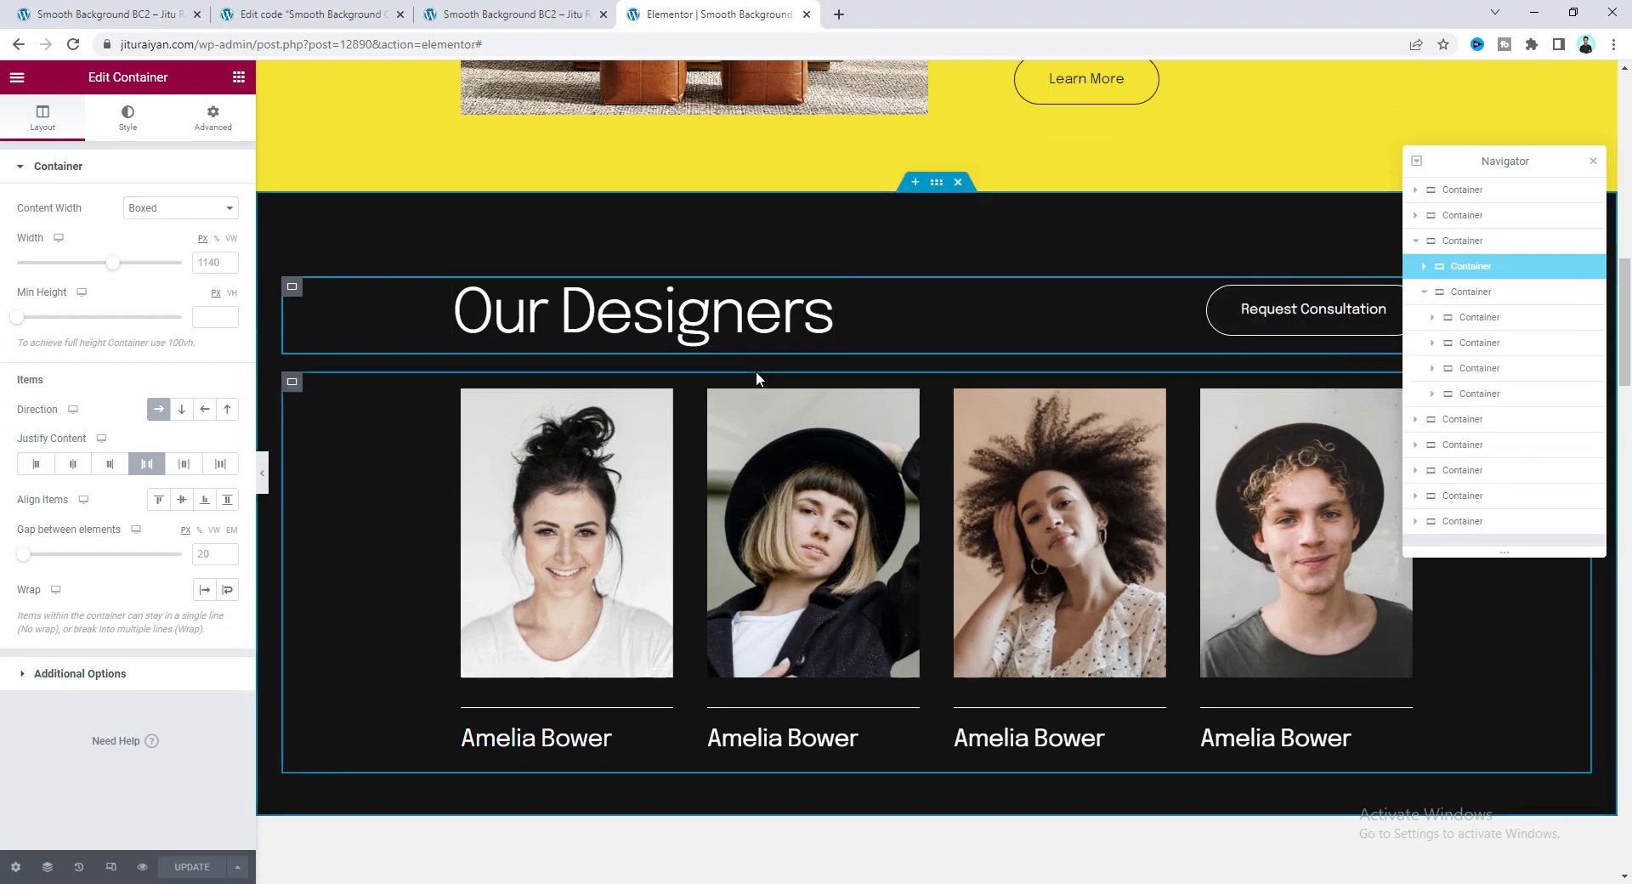
scroll(1089, 285, "up", 2)
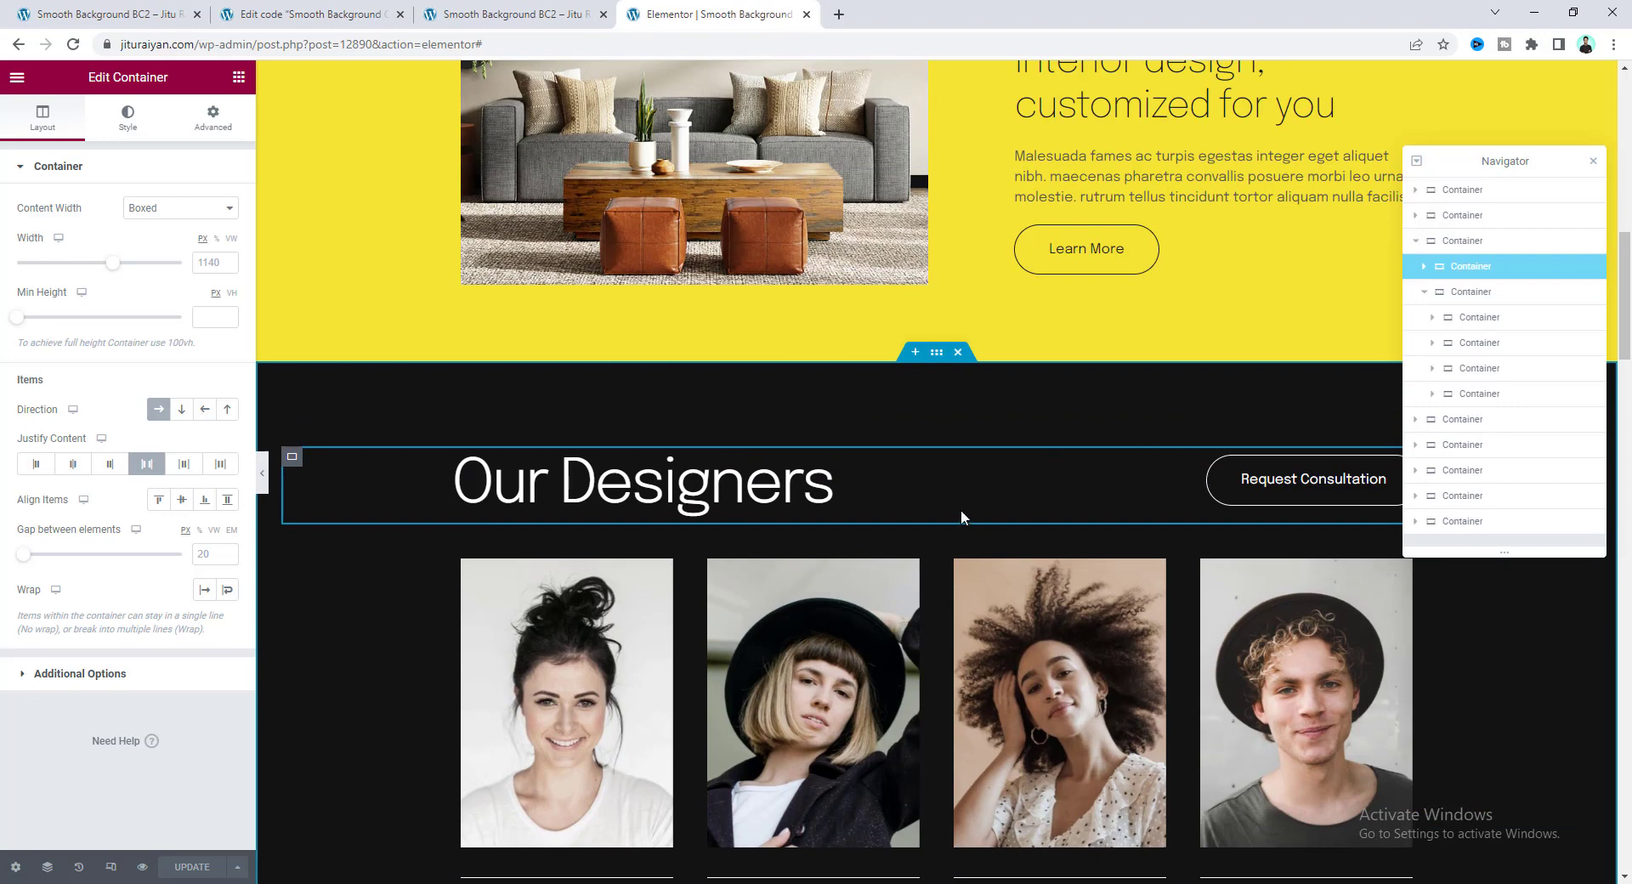
scroll(1130, 448, "up", 2)
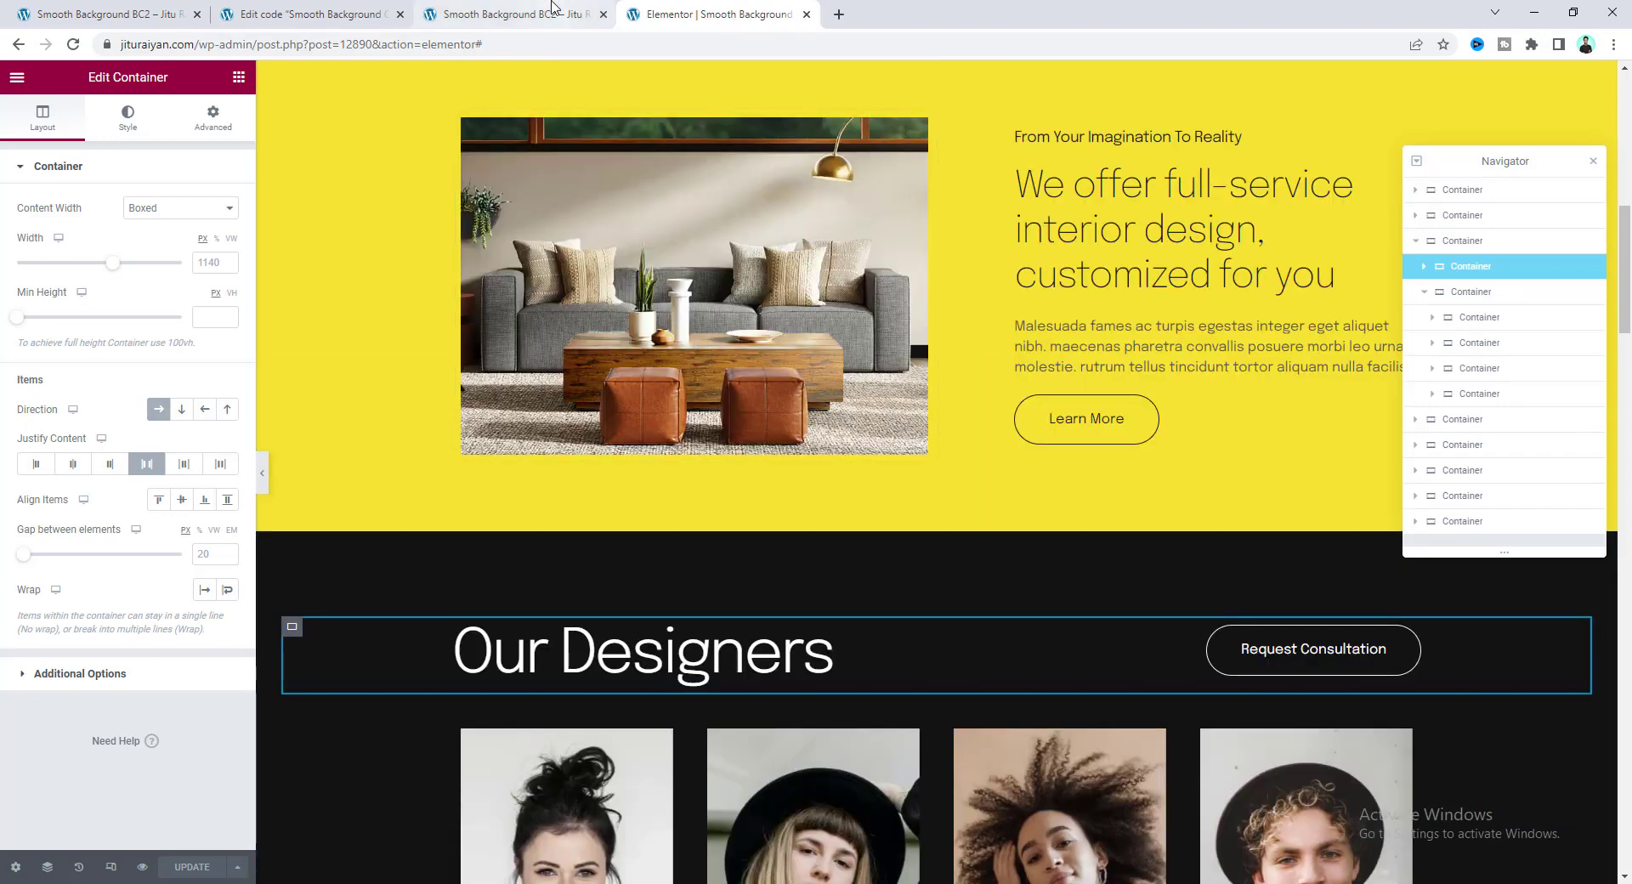
left_click(554, 10)
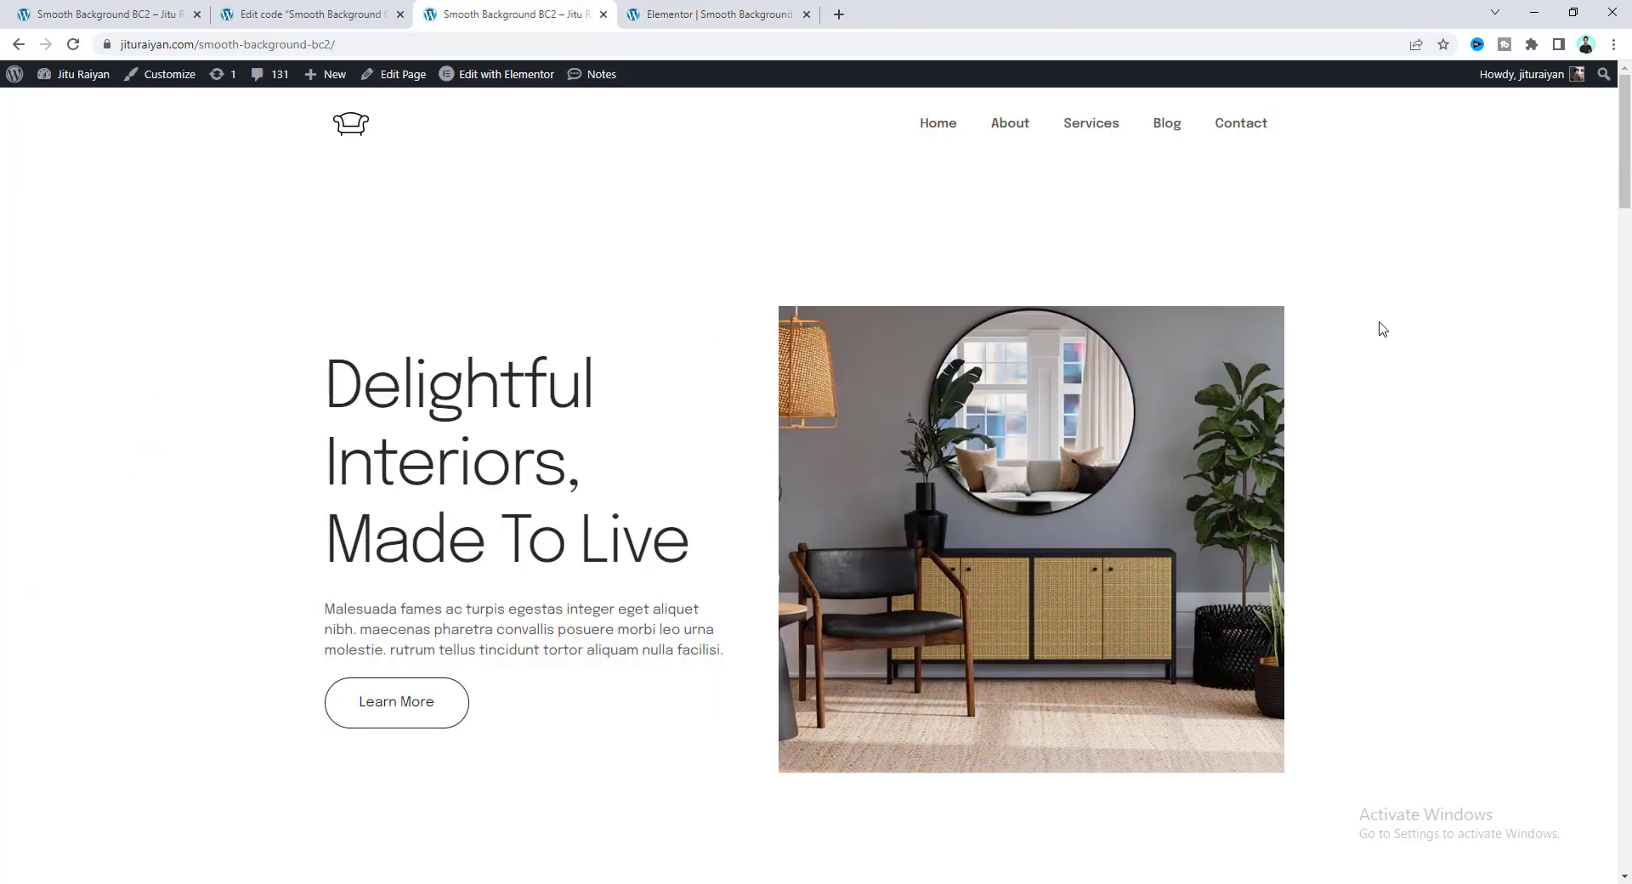
Step: Scroll the live page to check the yellow sections fading into the dark designers section
left_click_drag(1627, 123, 1628, 169)
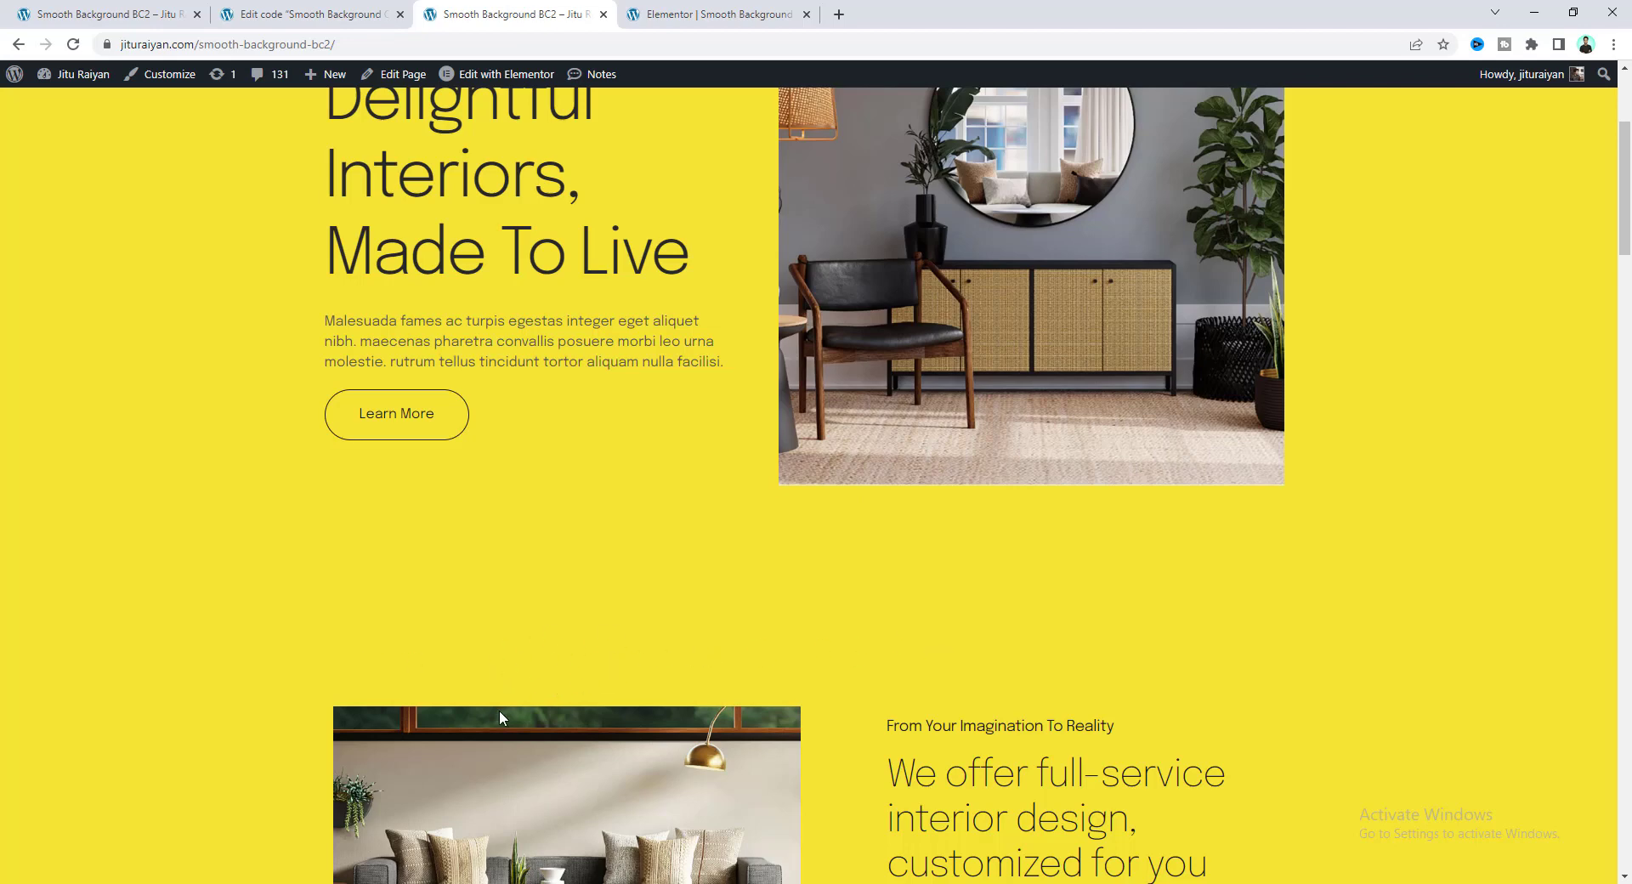
left_click(666, 10)
scroll(893, 335, "up", 3)
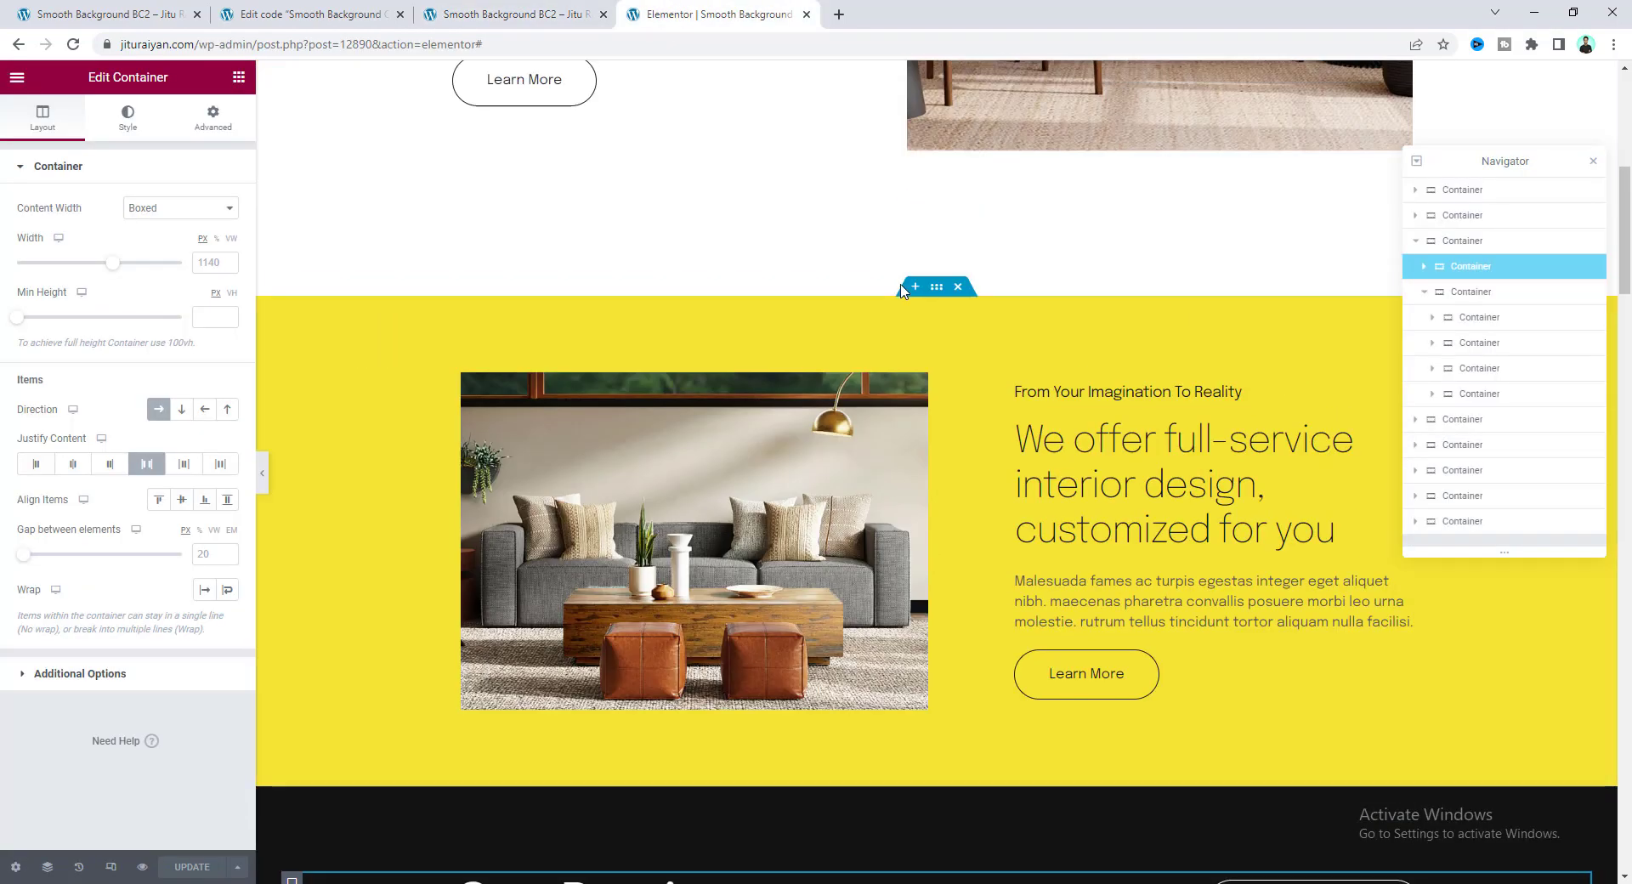
left_click(558, 11)
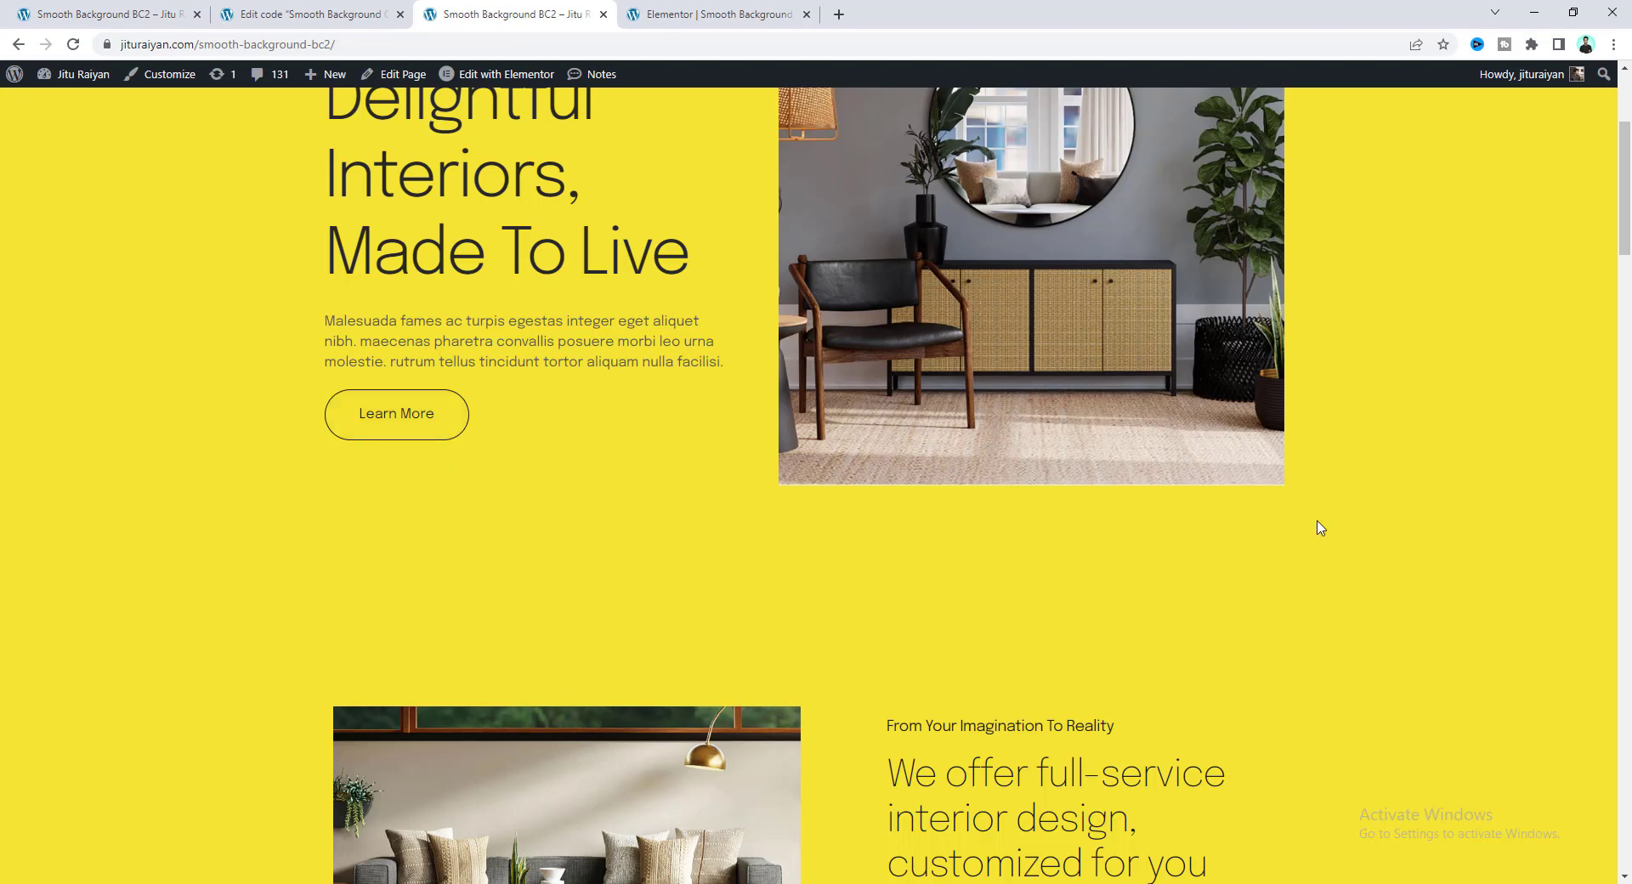
scroll(1417, 554, "down", 10)
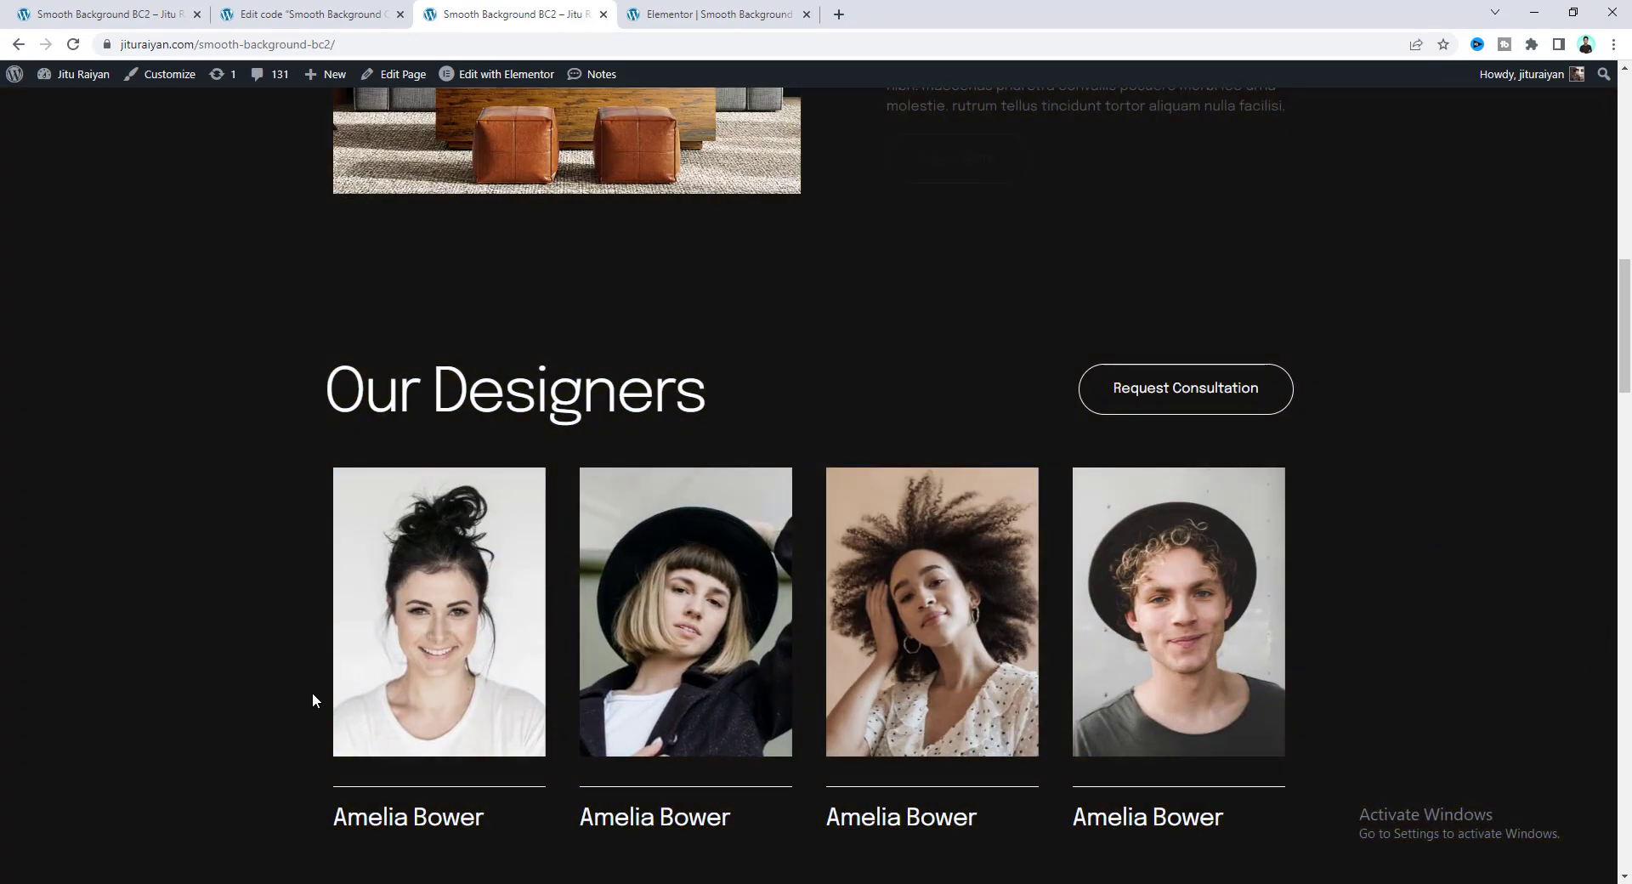
scroll(306, 411, "up", 1)
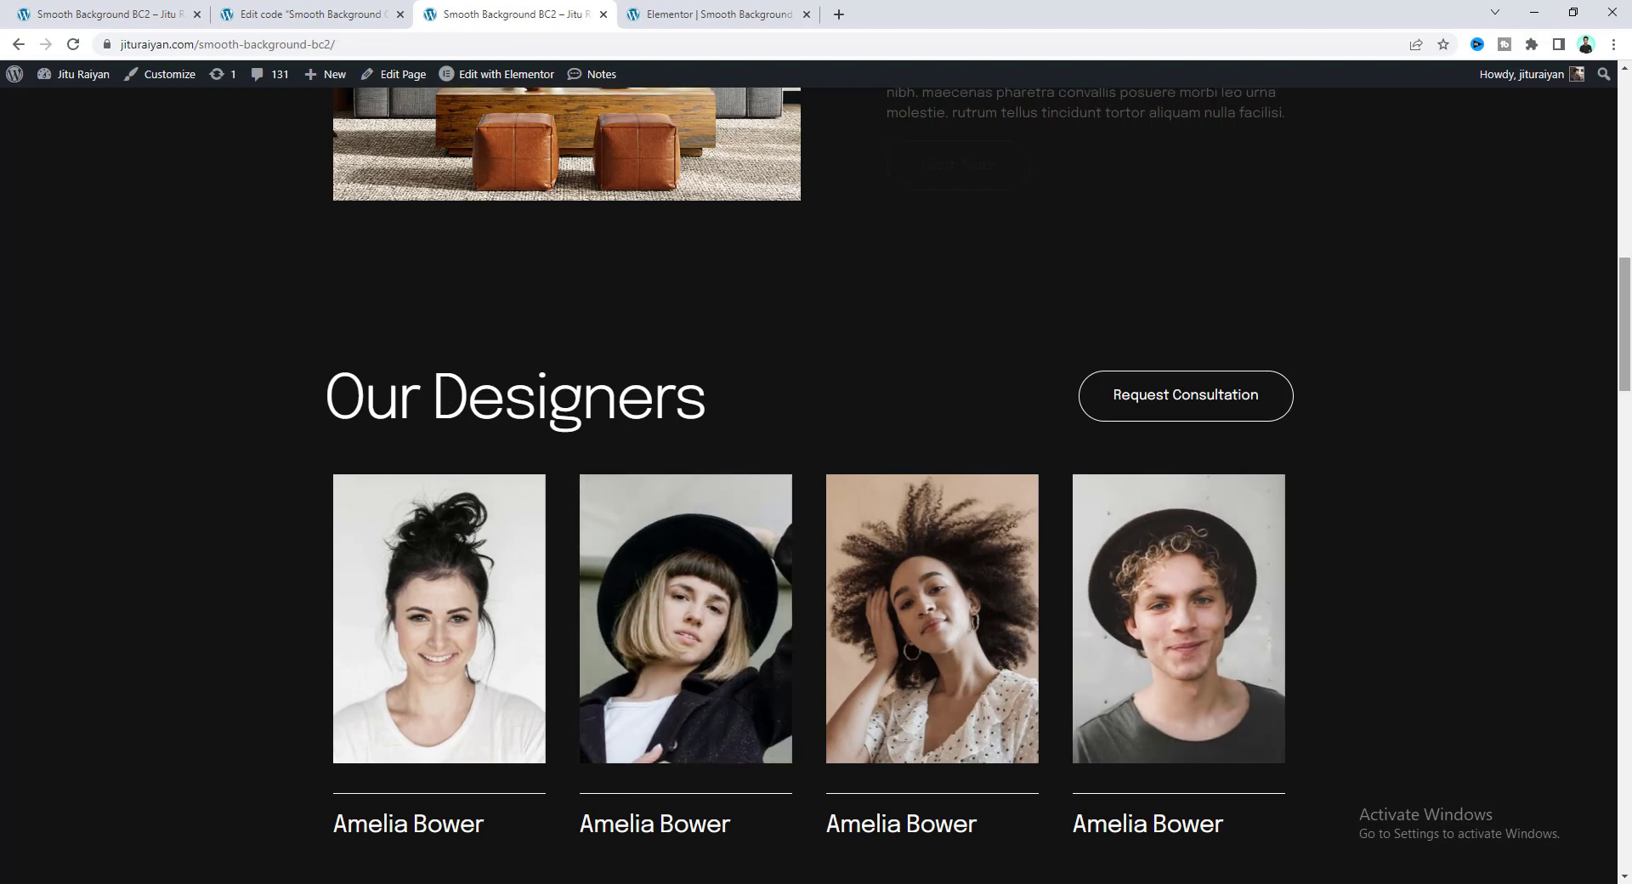
scroll(1628, 334, "up", 2)
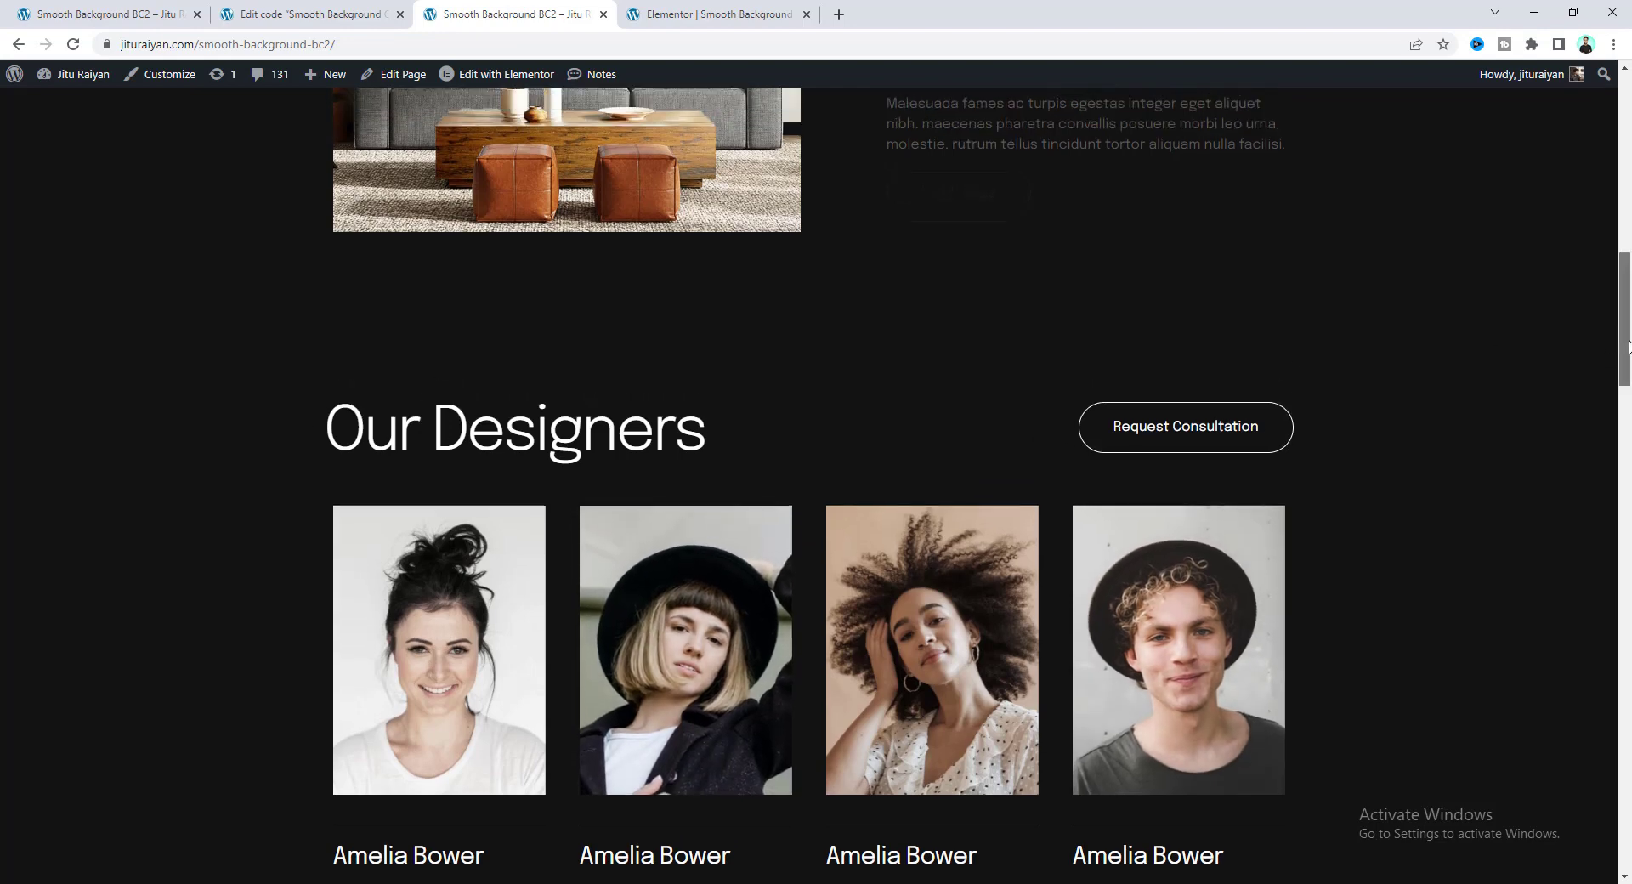
scroll(1628, 334, "up", 1)
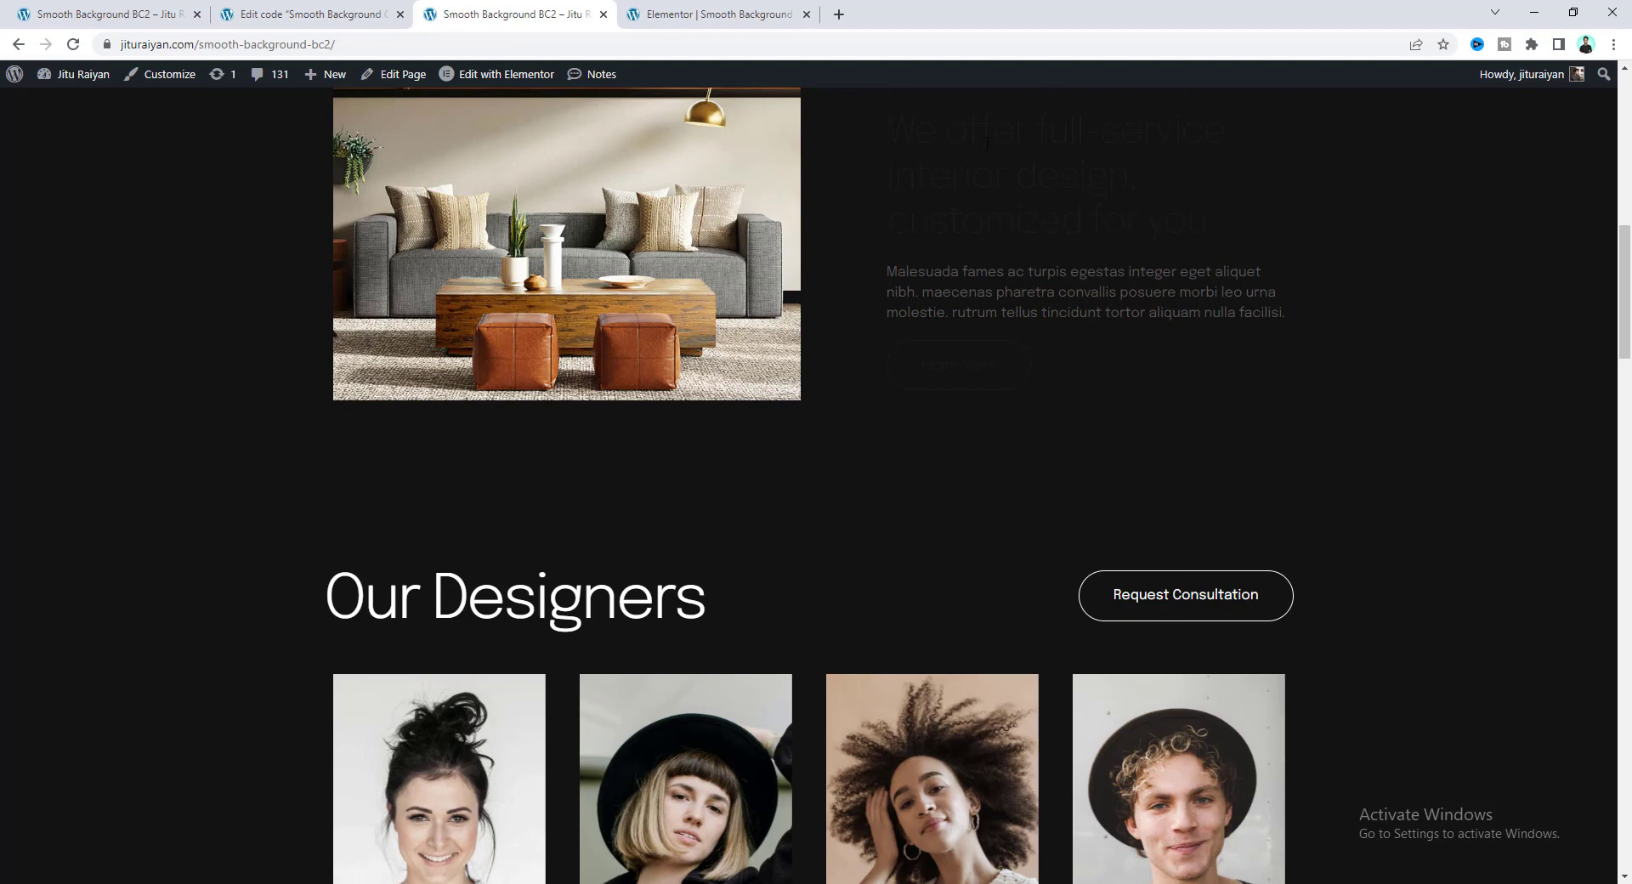
scroll(1350, 252, "up", 4)
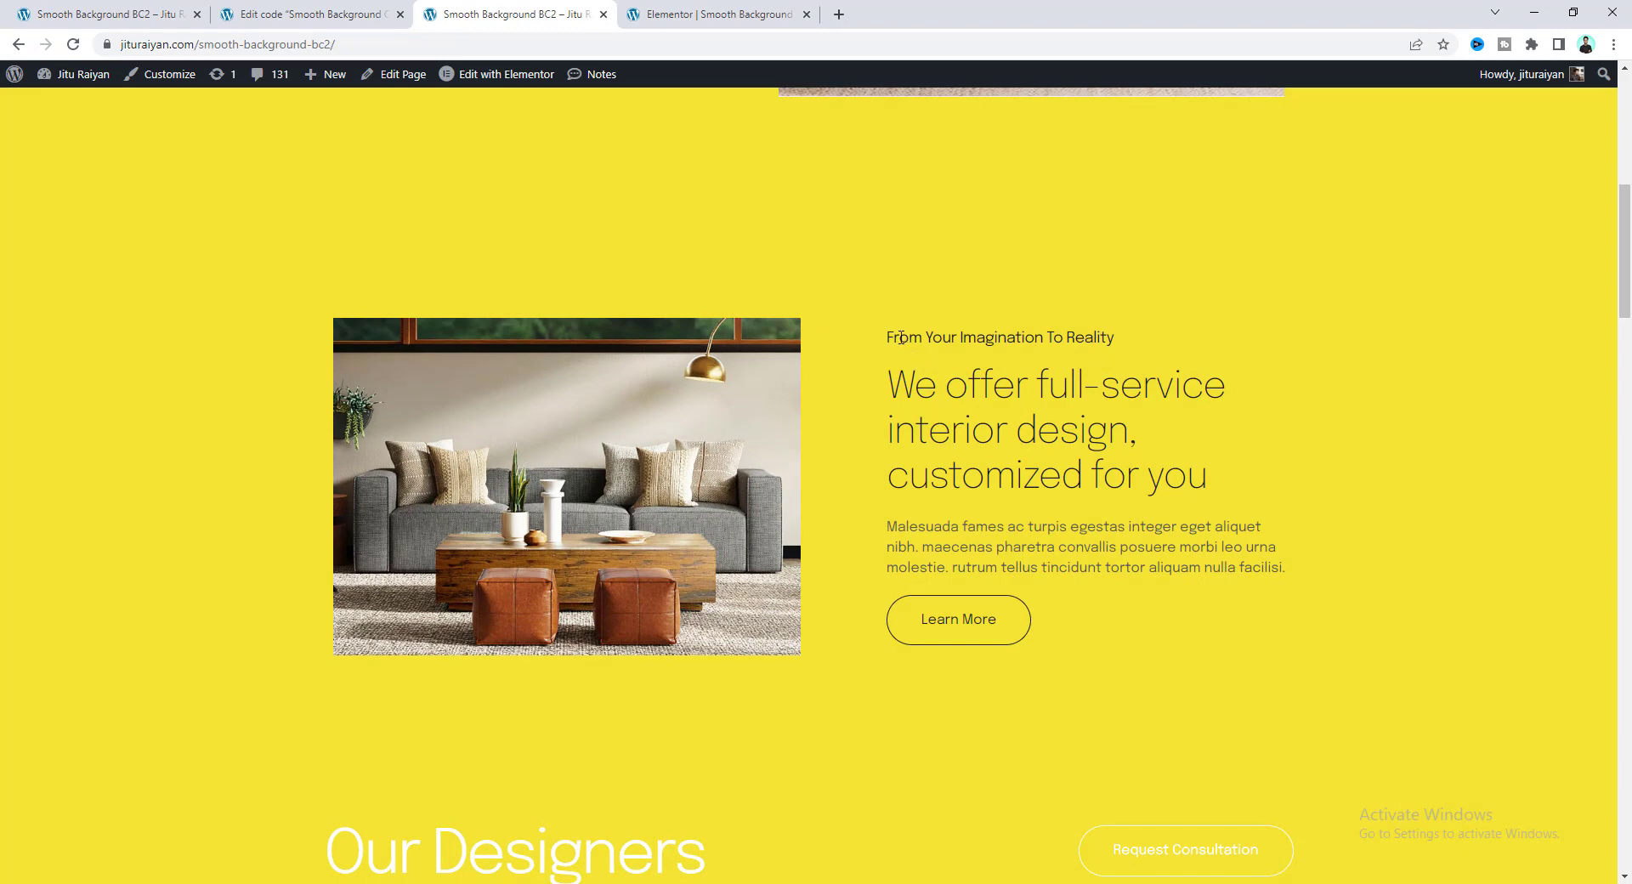
Step: Highlight the small heading text and the faint dark-section text to check their colours
left_click_drag(898, 337, 993, 380)
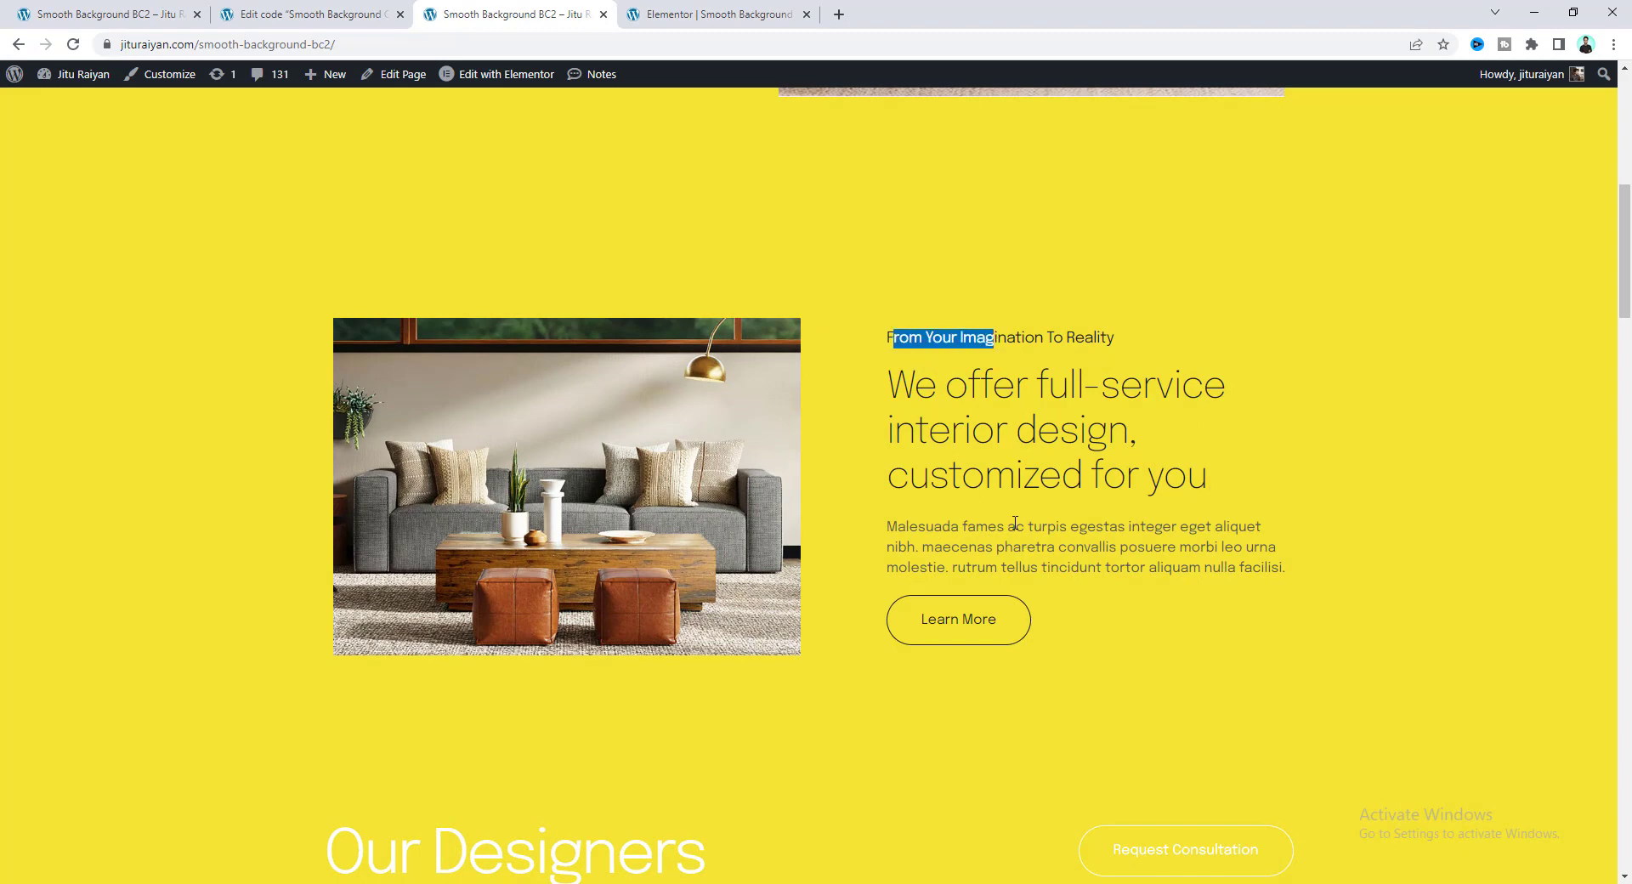
left_click(923, 366)
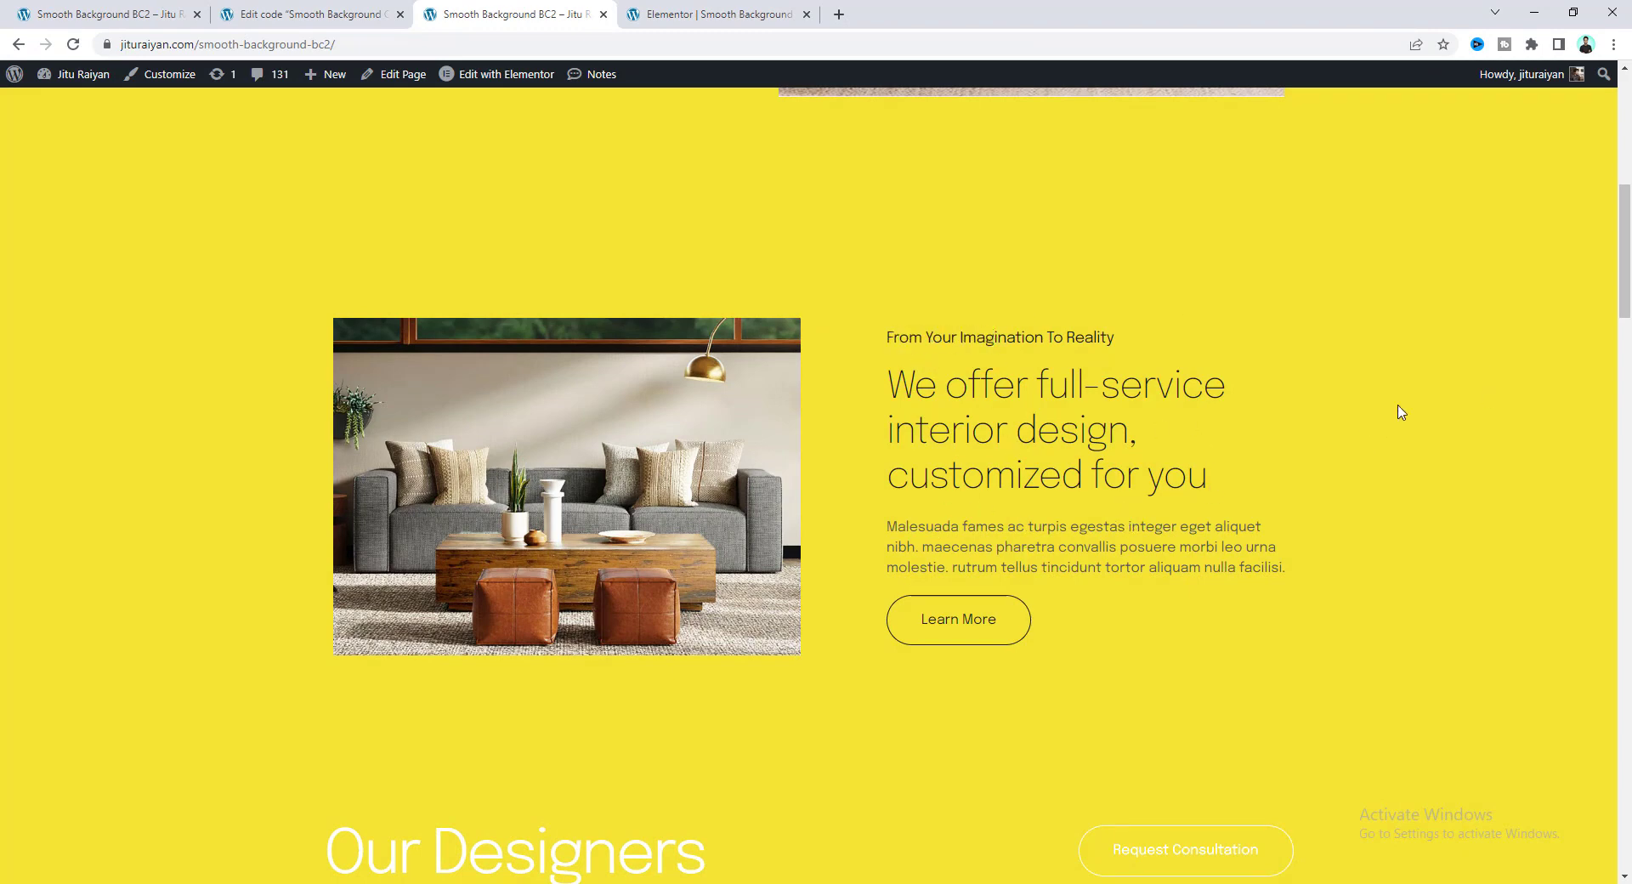
scroll(1394, 412, "down", 2)
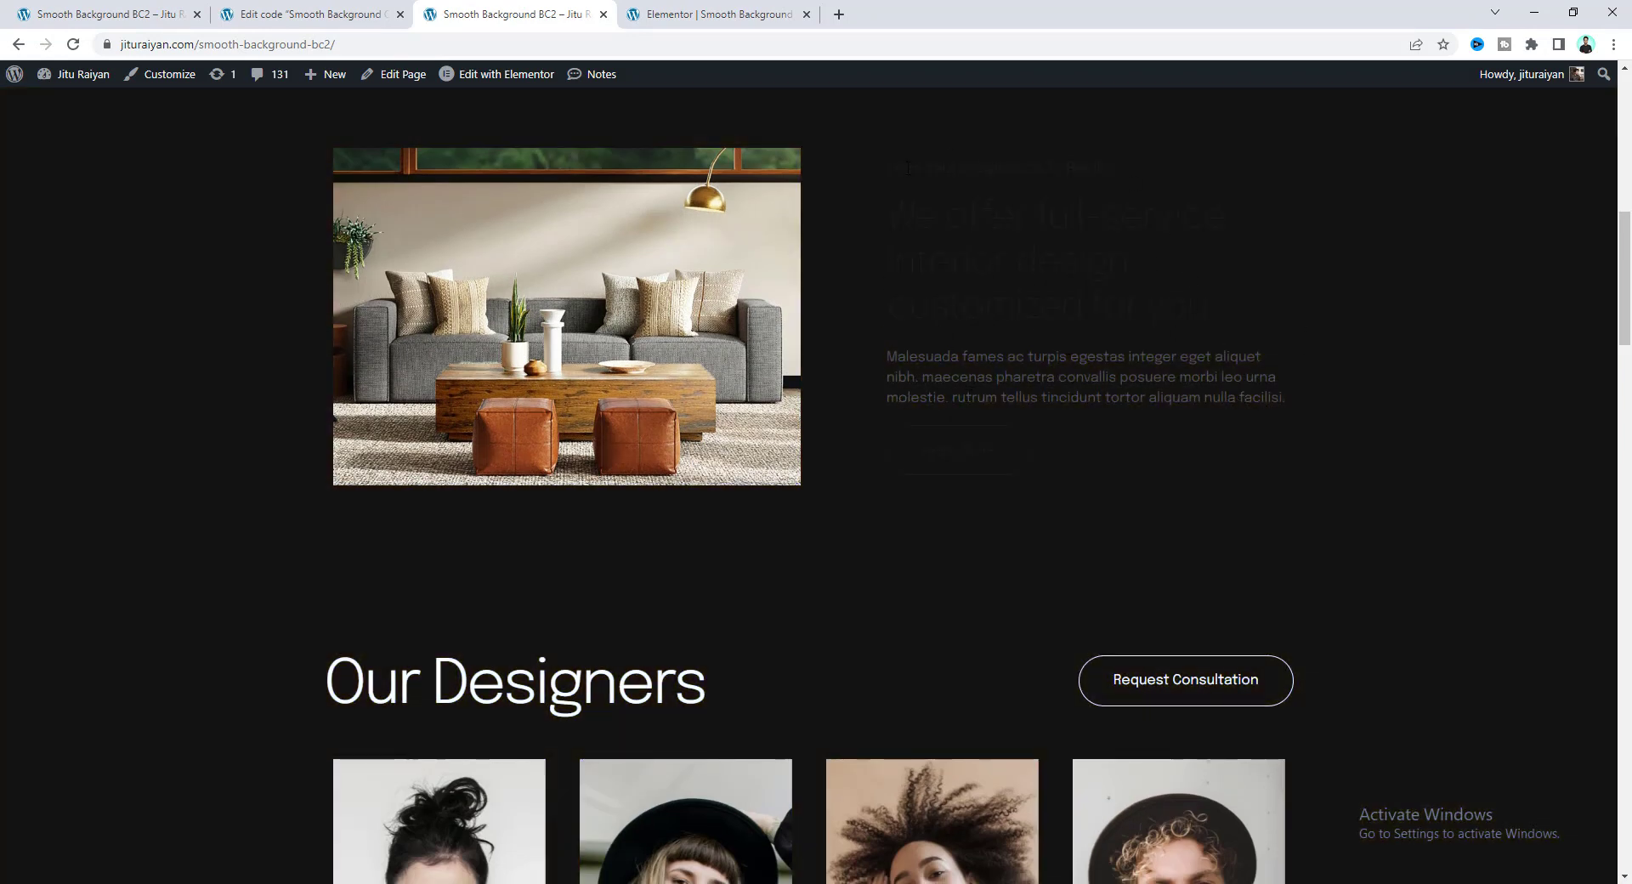
left_click_drag(968, 201, 1042, 357)
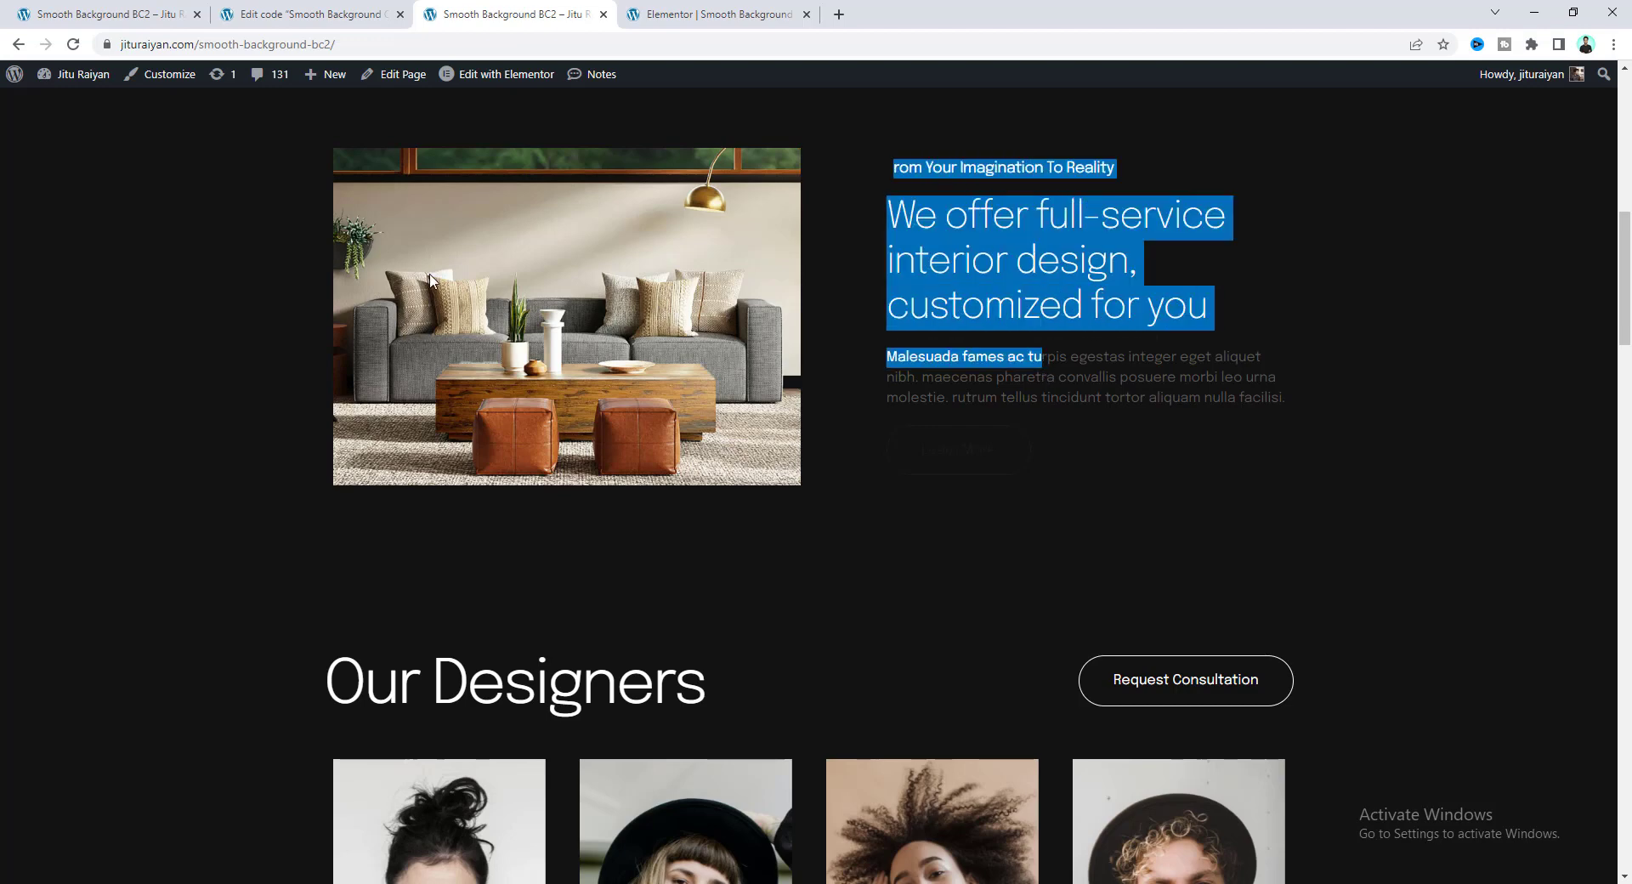
left_click(946, 310)
left_click(758, 13)
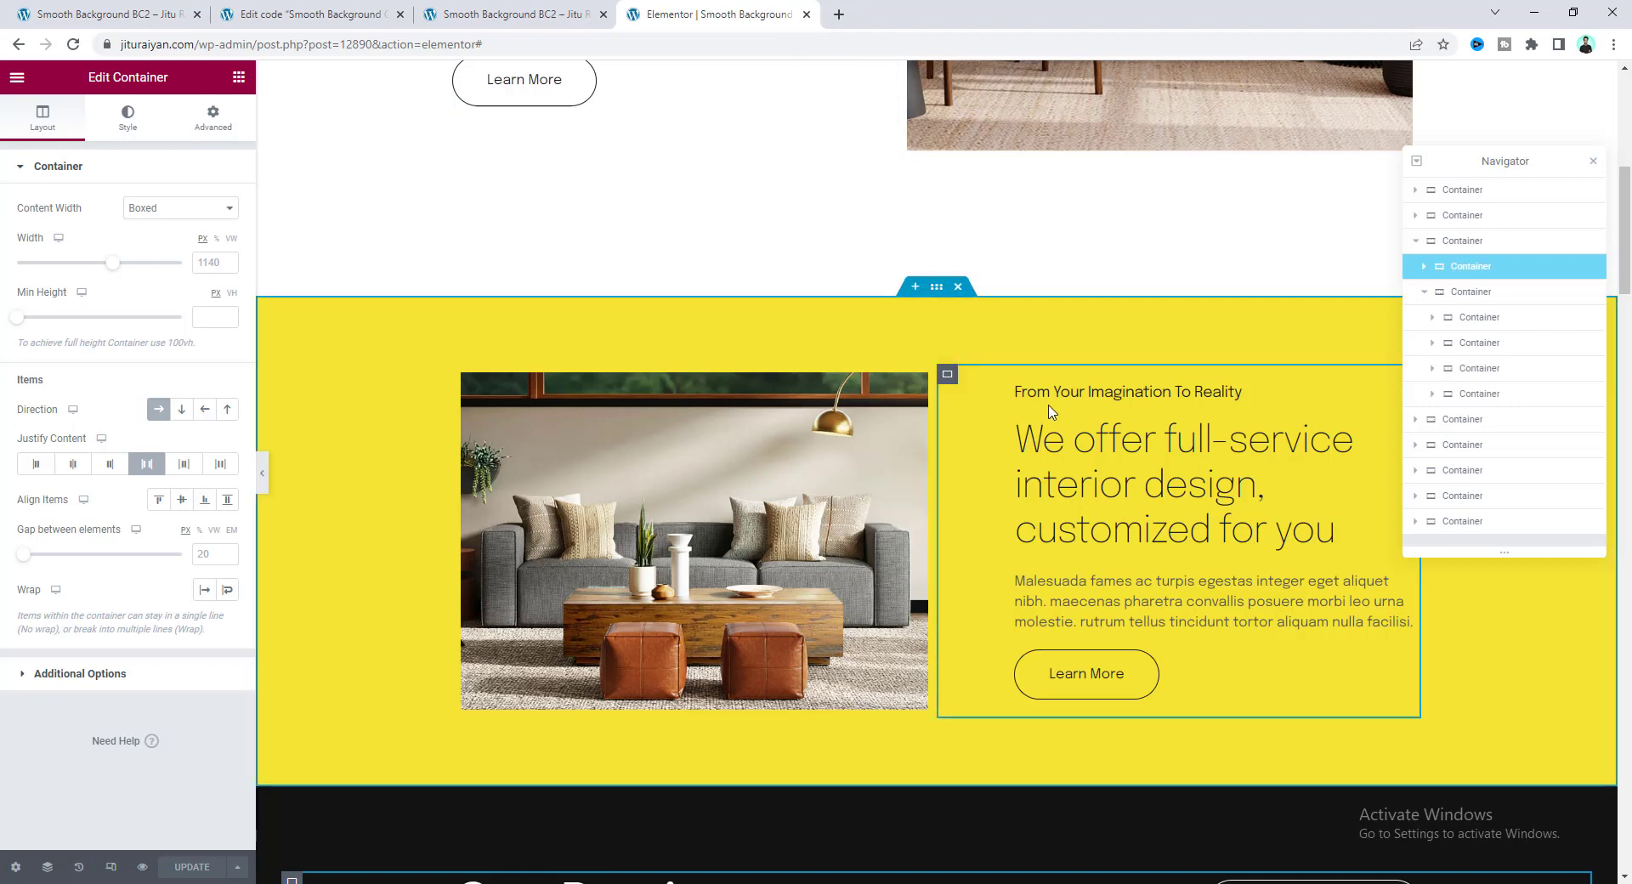
Step: Add an empty single-column container above the yellow interior-design section
scroll(1051, 411, "down", 2)
scroll(1051, 411, "up", 2)
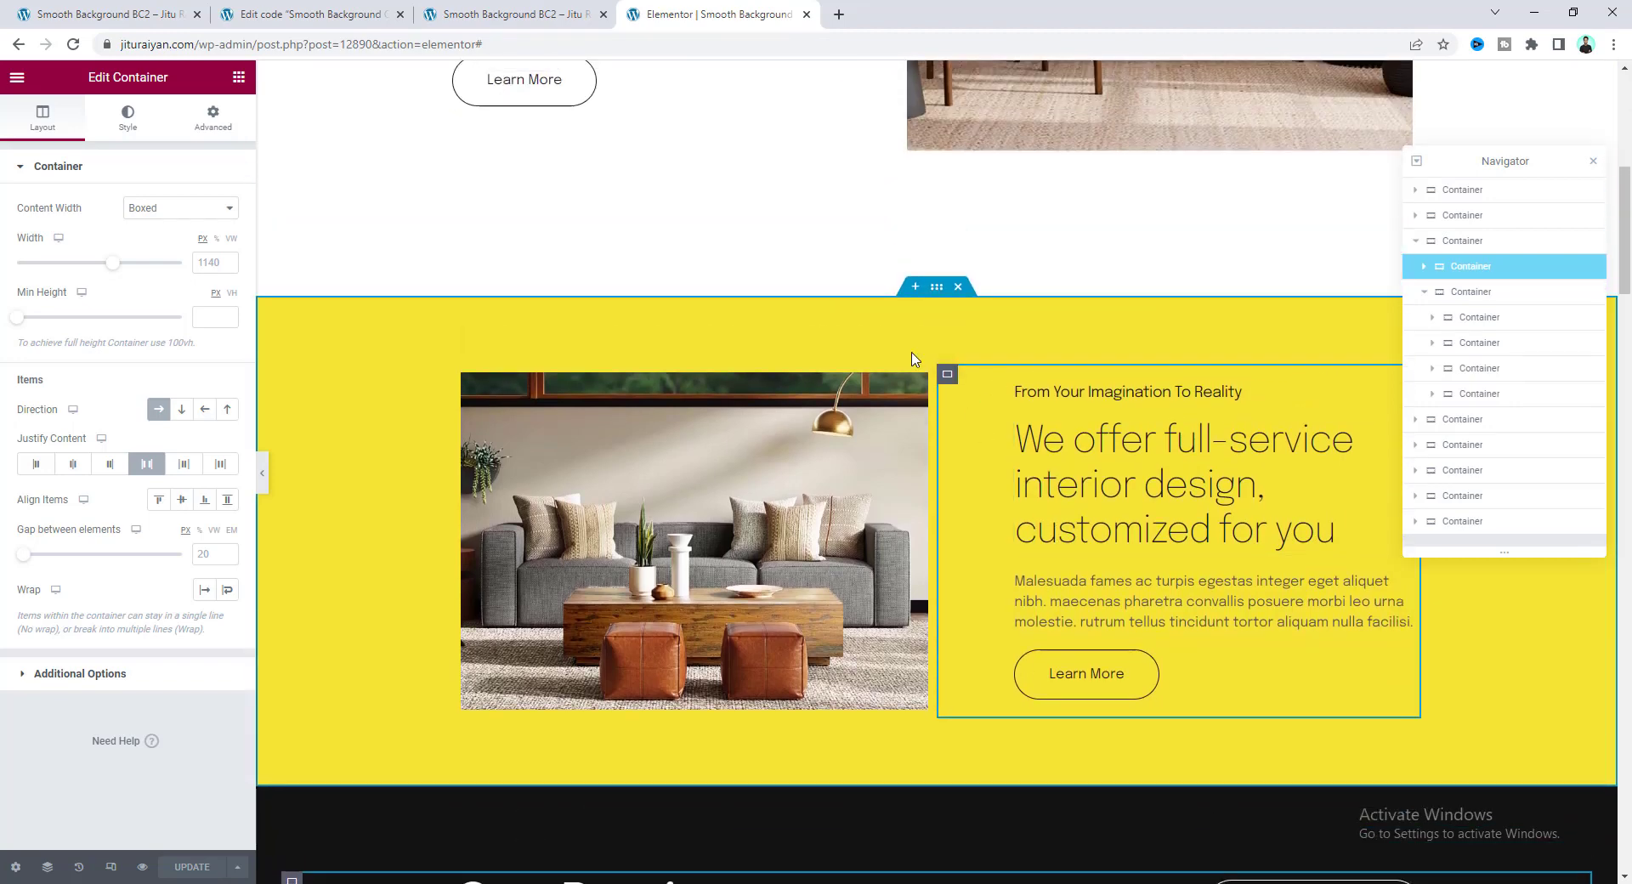
left_click(916, 288)
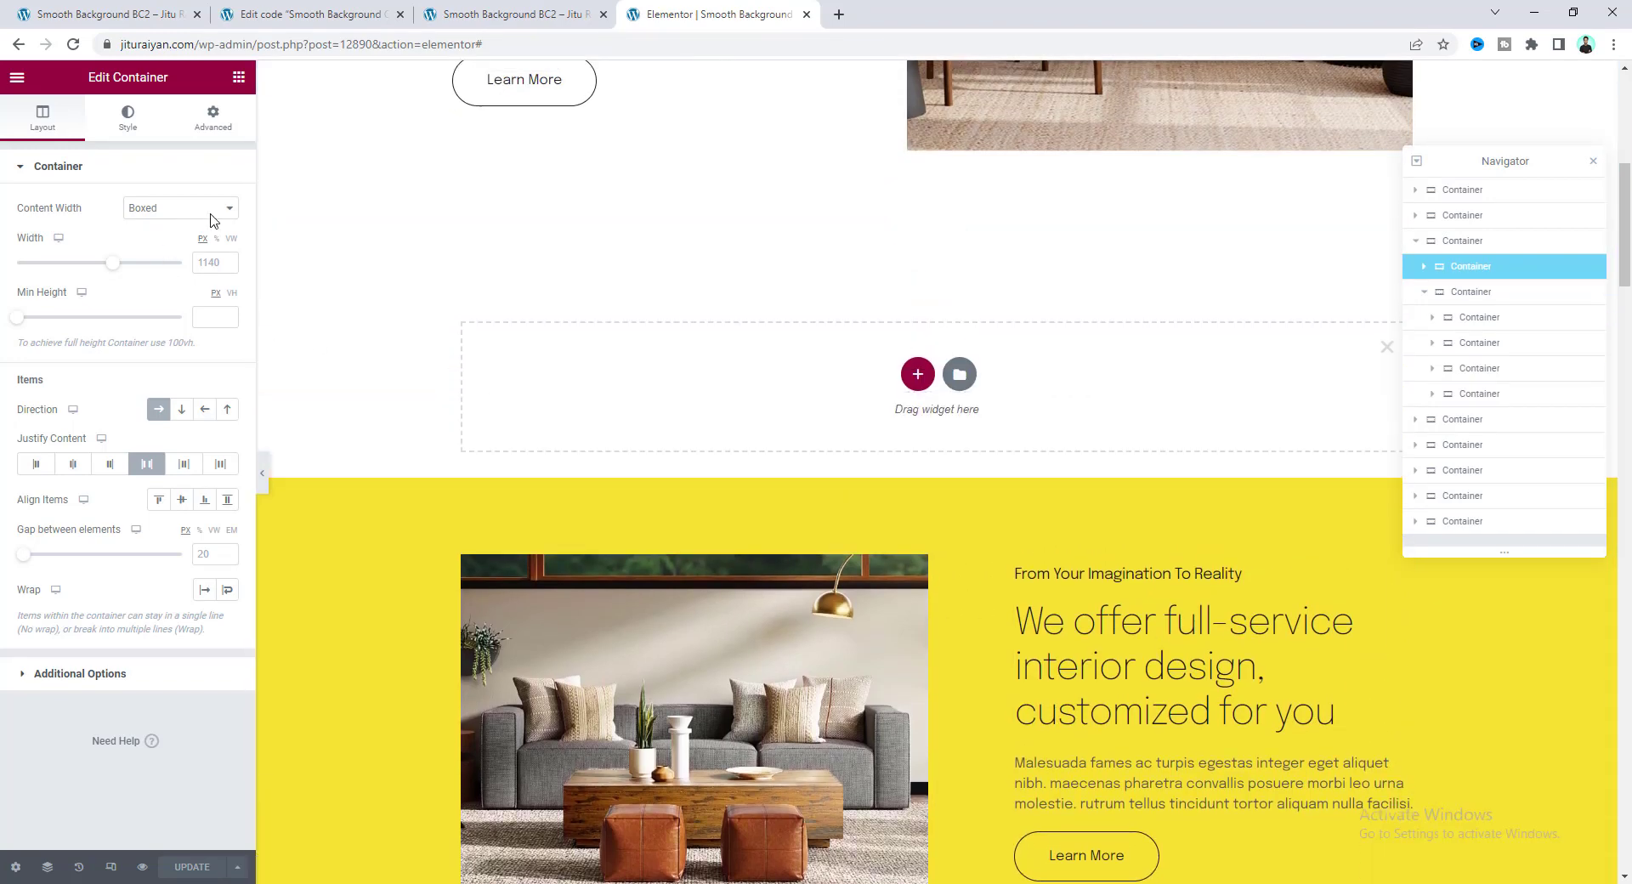
left_click(918, 371)
left_click(704, 412)
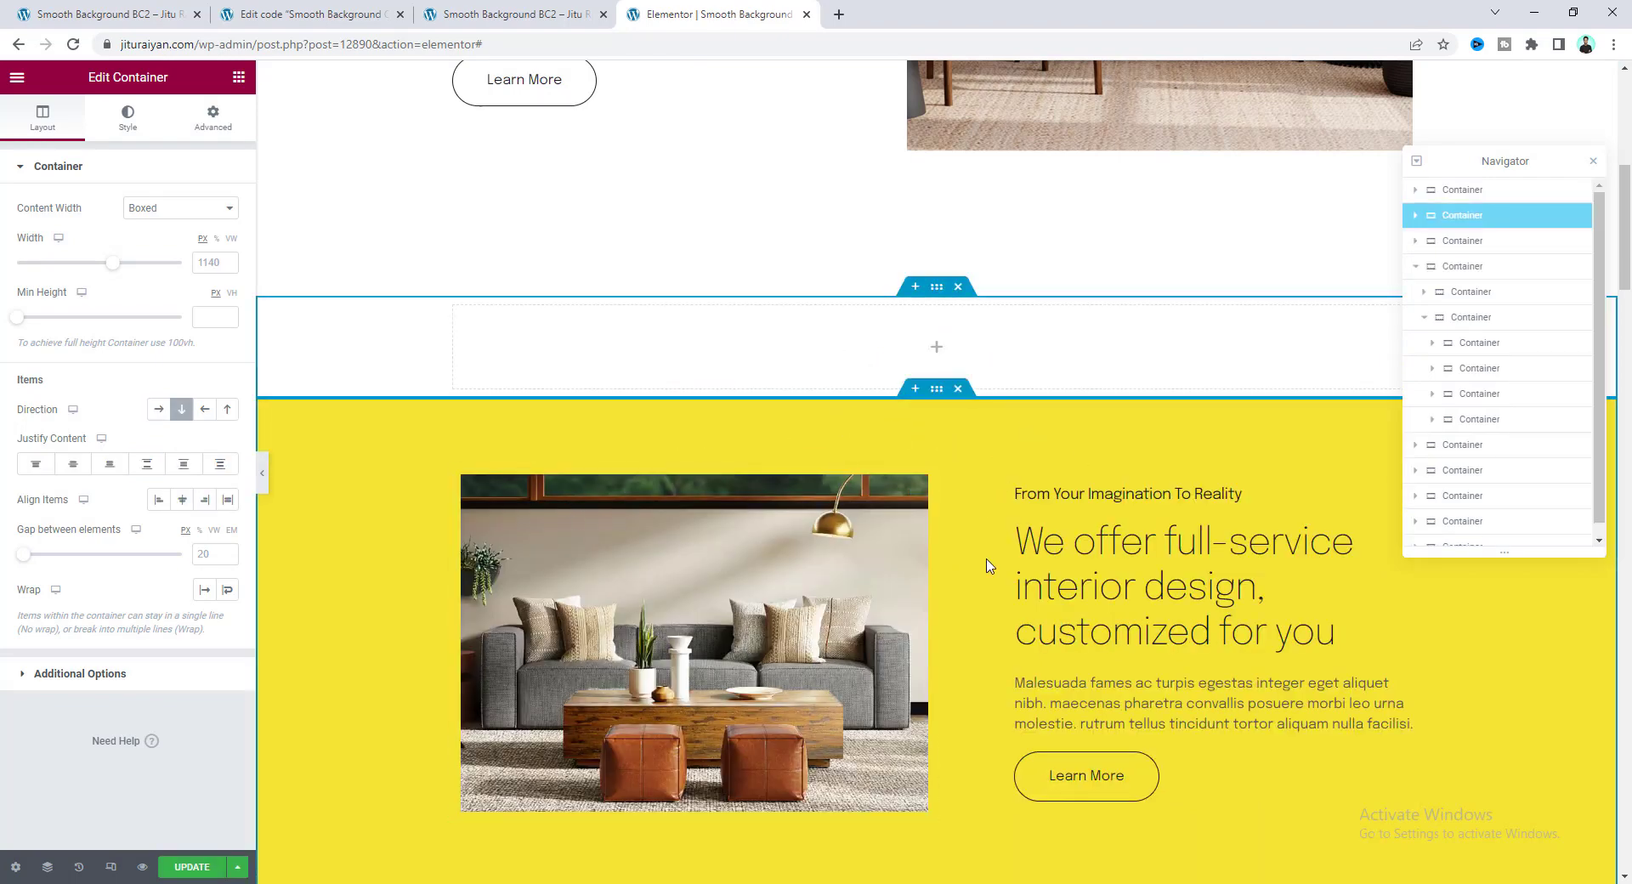
Step: Copy the yellow interior-design container, paste it into the empty container, and copy the result
left_click(938, 396)
right_click(938, 396)
left_click(989, 501)
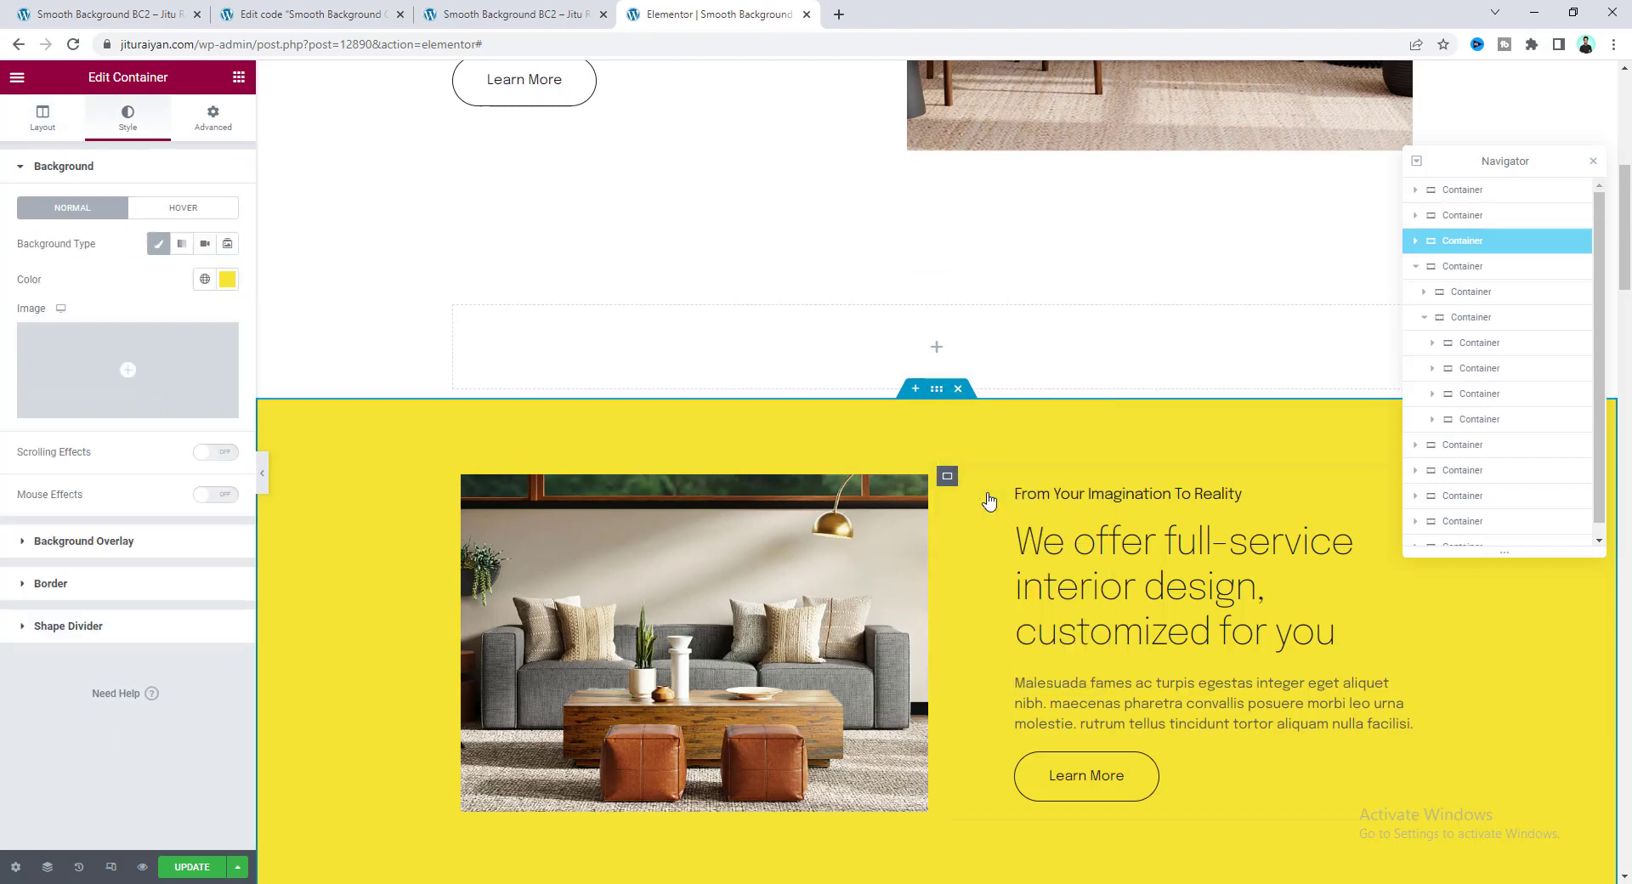
right_click(660, 330)
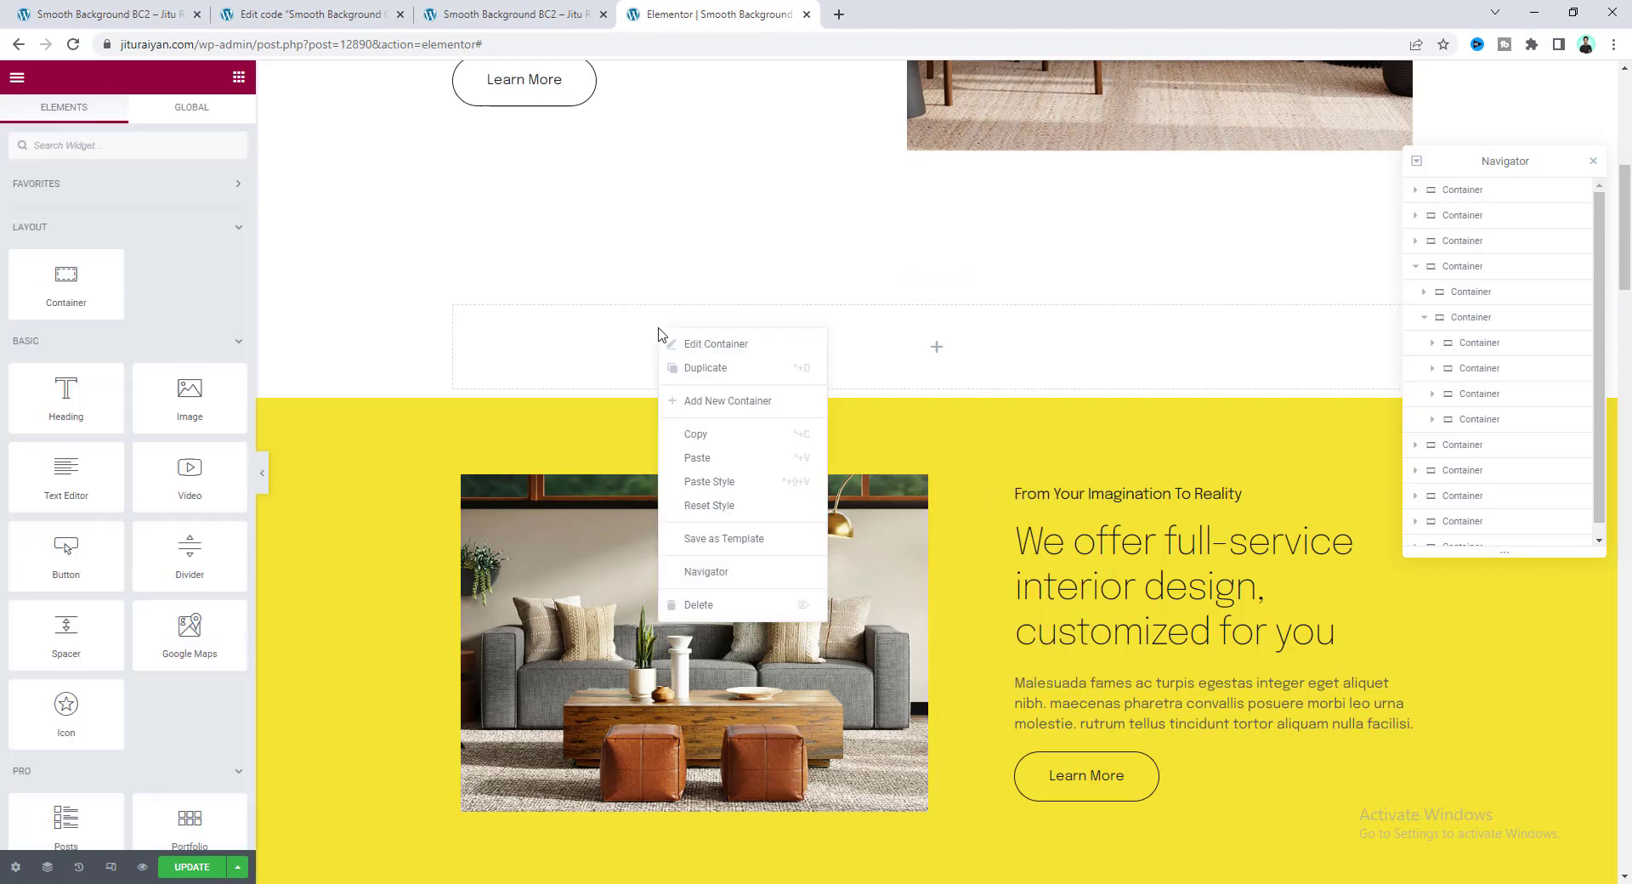
left_click(711, 459)
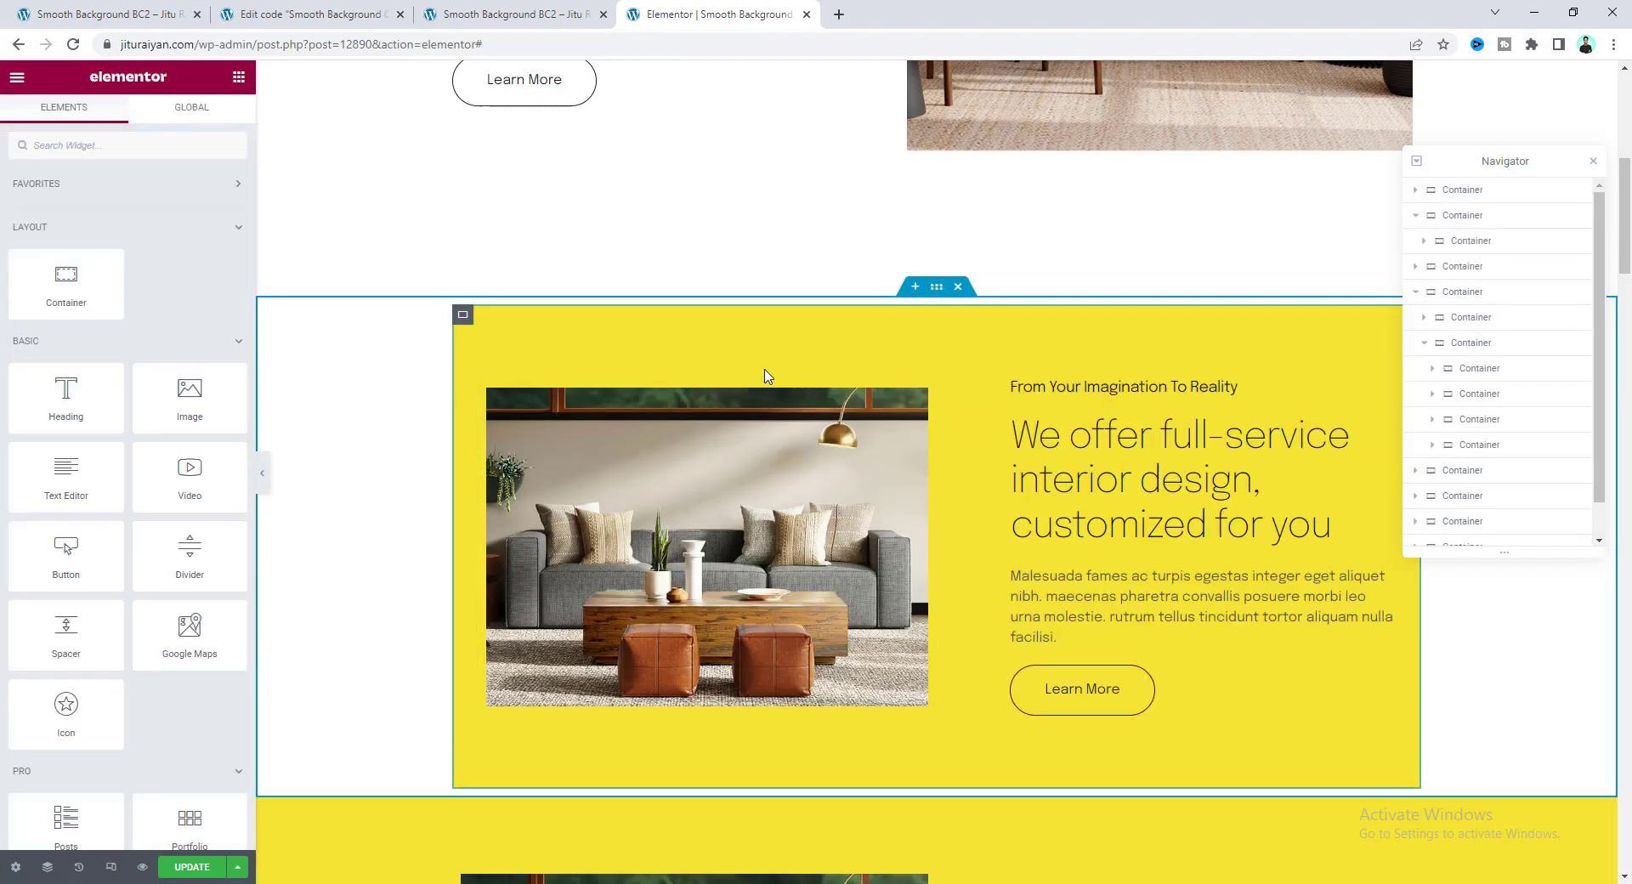
right_click(363, 487)
left_click(399, 586)
scroll(421, 442, "down", 1)
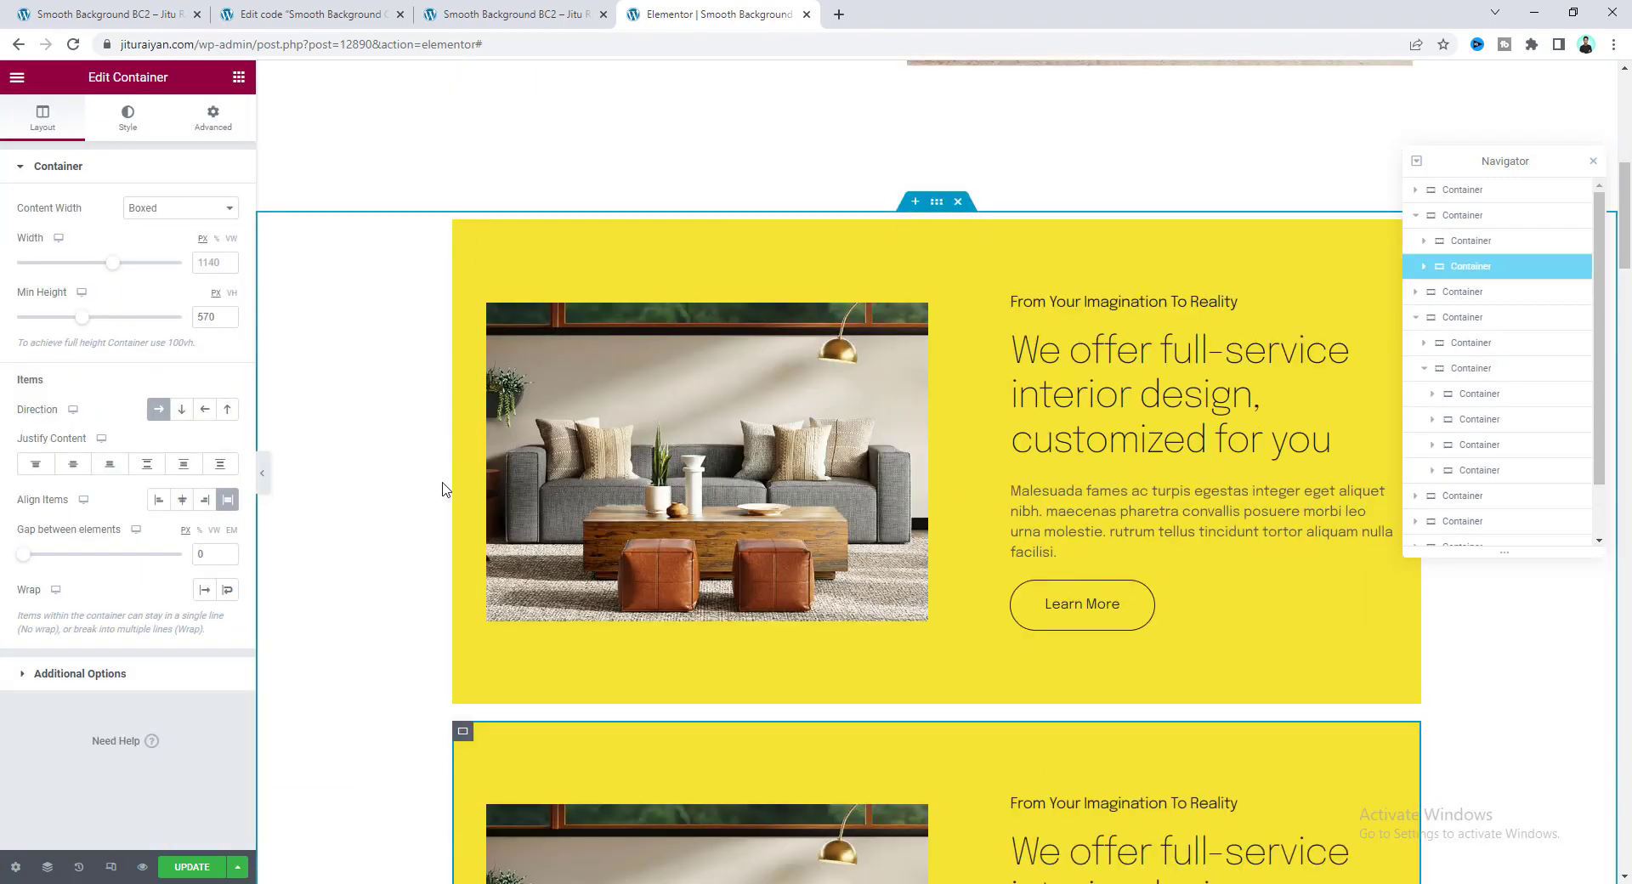
scroll(434, 510, "down", 3)
scroll(418, 451, "down", 4)
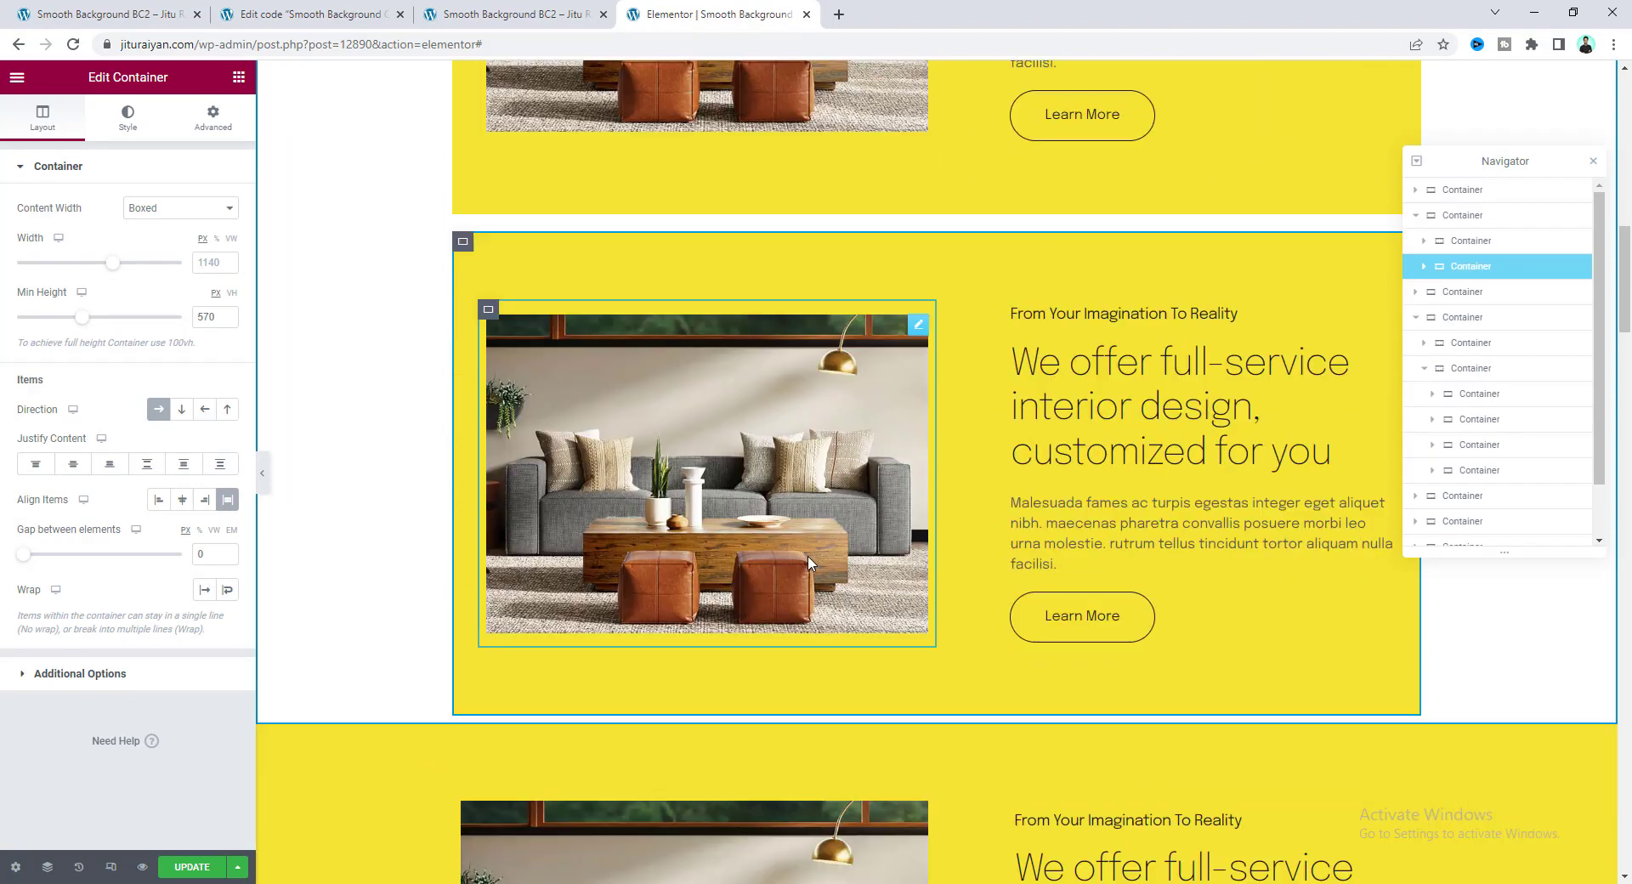
scroll(1035, 553, "down", 2)
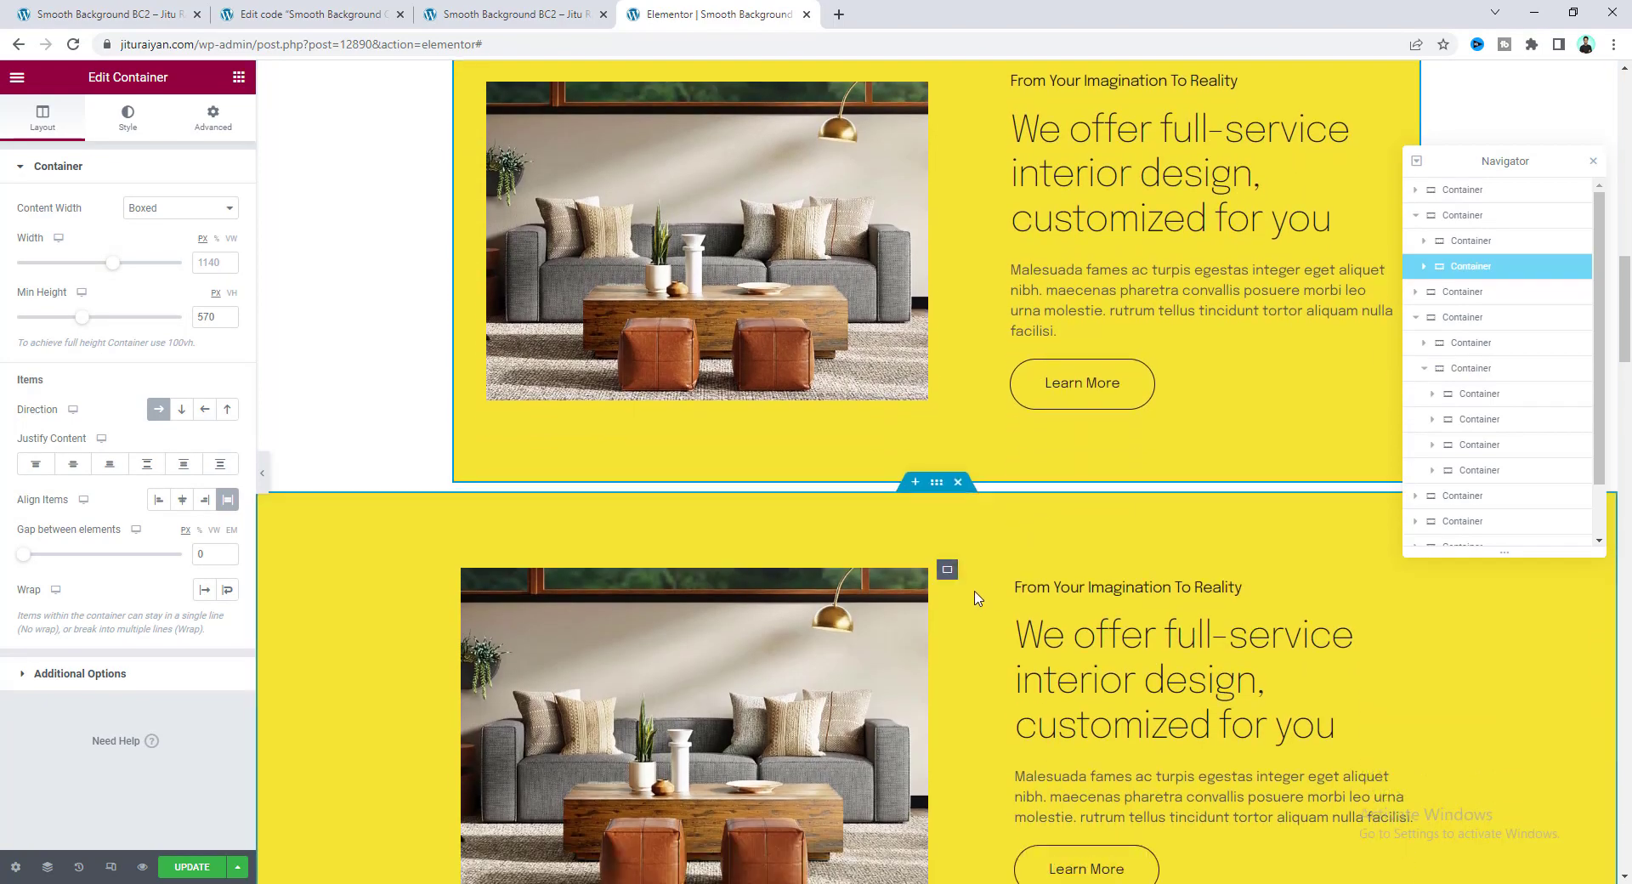
left_click(959, 442)
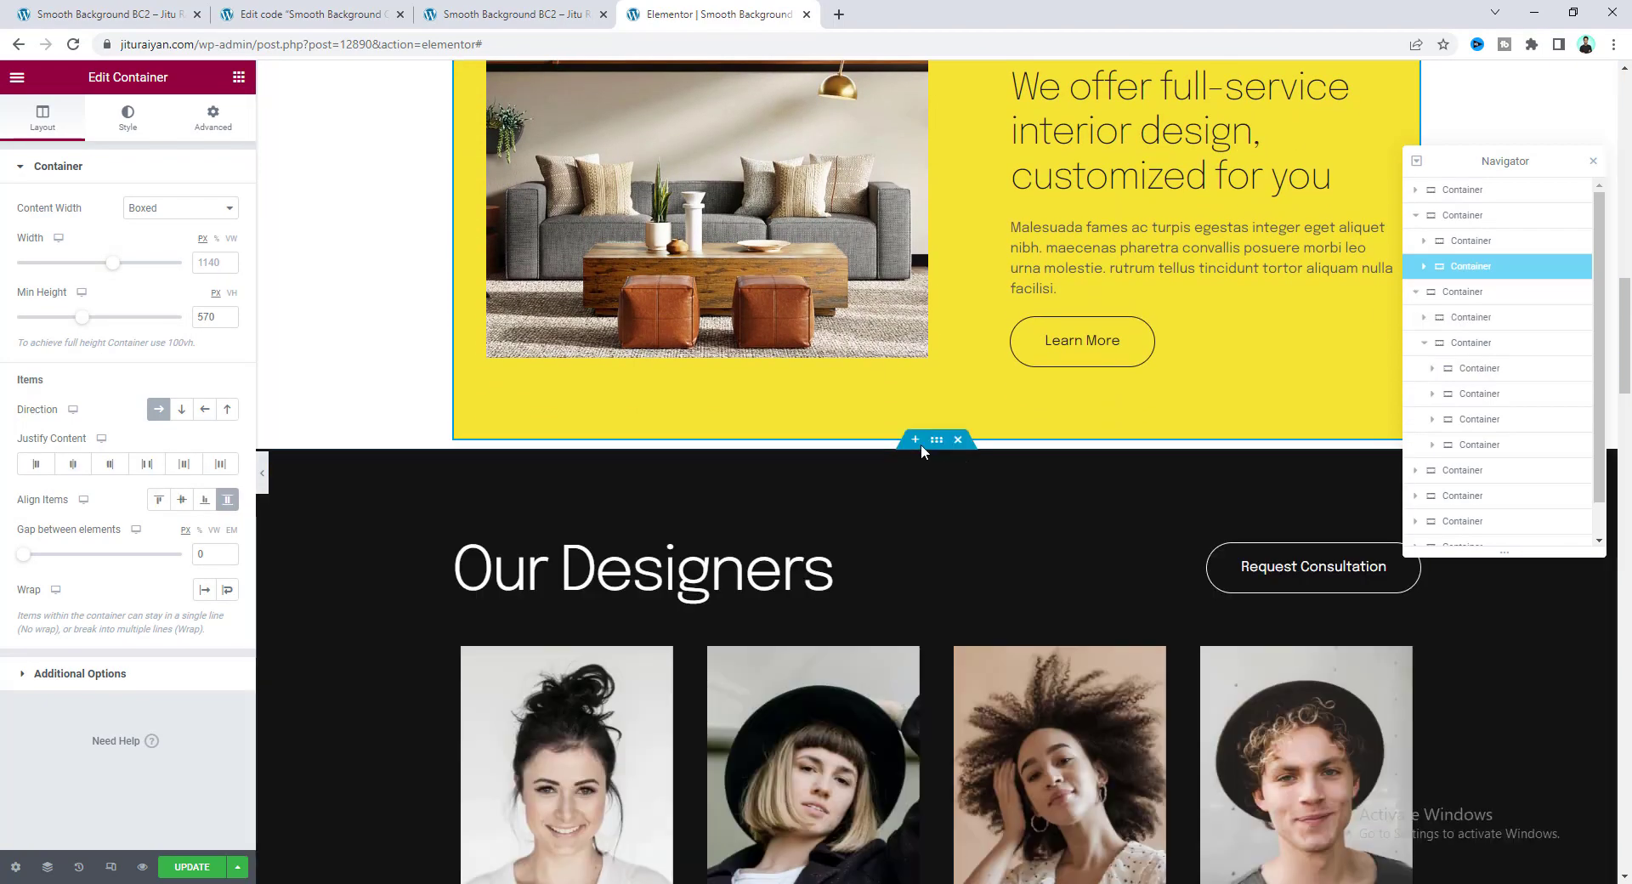
scroll(1006, 460, "up", 4)
key("ctrl+z")
scroll(1011, 469, "up", 3)
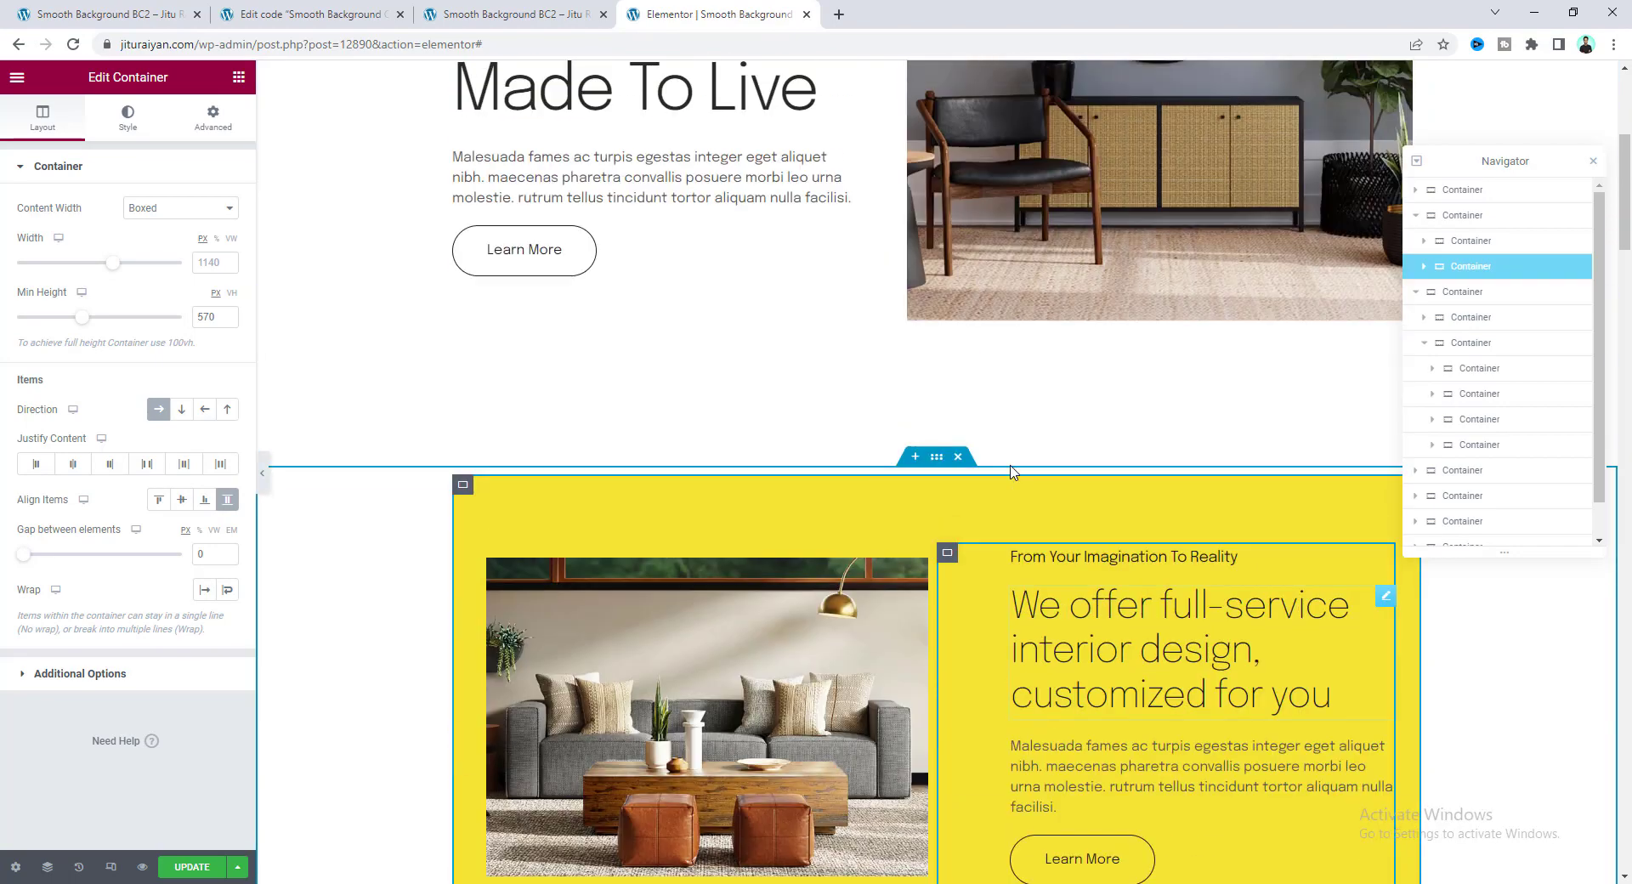
scroll(1012, 472, "down", 2)
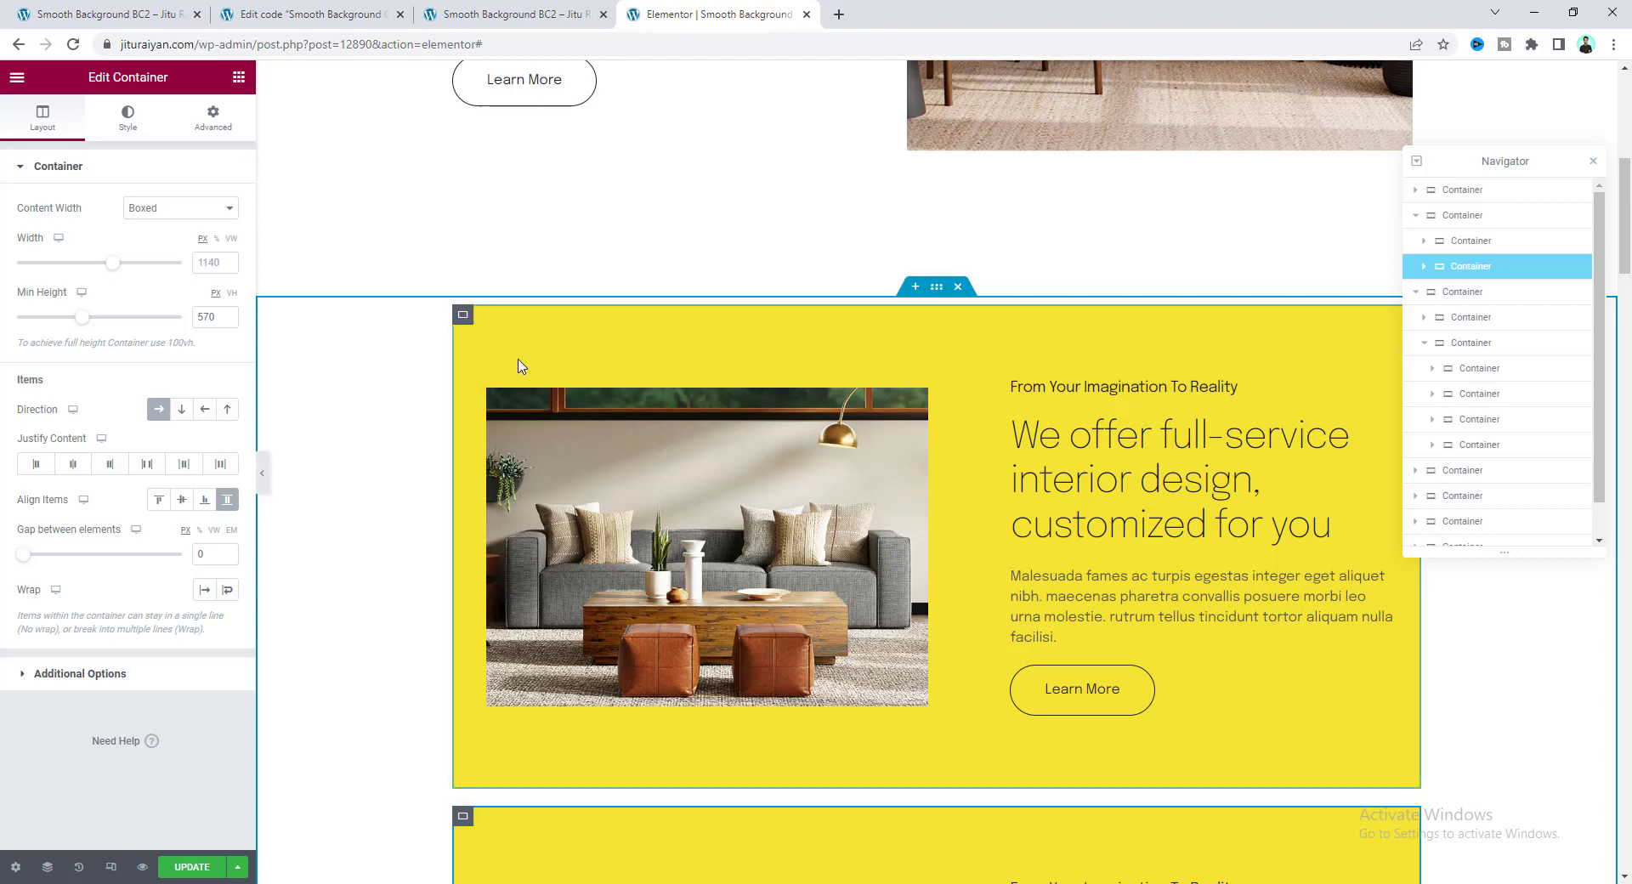
left_click(463, 316)
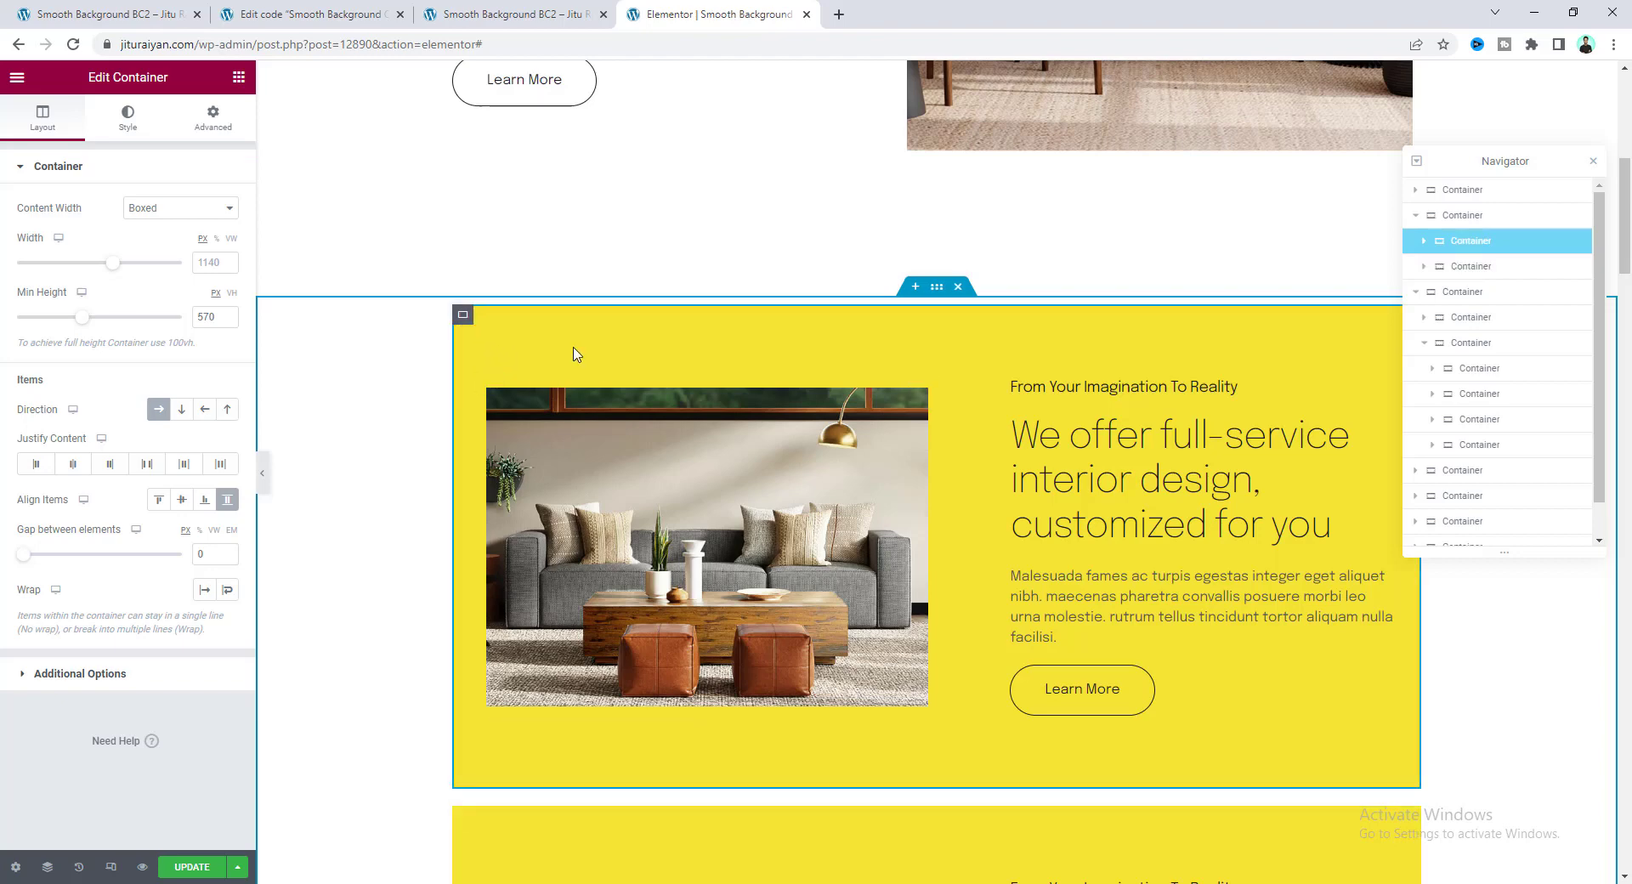
Step: Copy #F4E433 from the inner container and apply it as the parent container's background colour
left_click(128, 118)
left_click(227, 279)
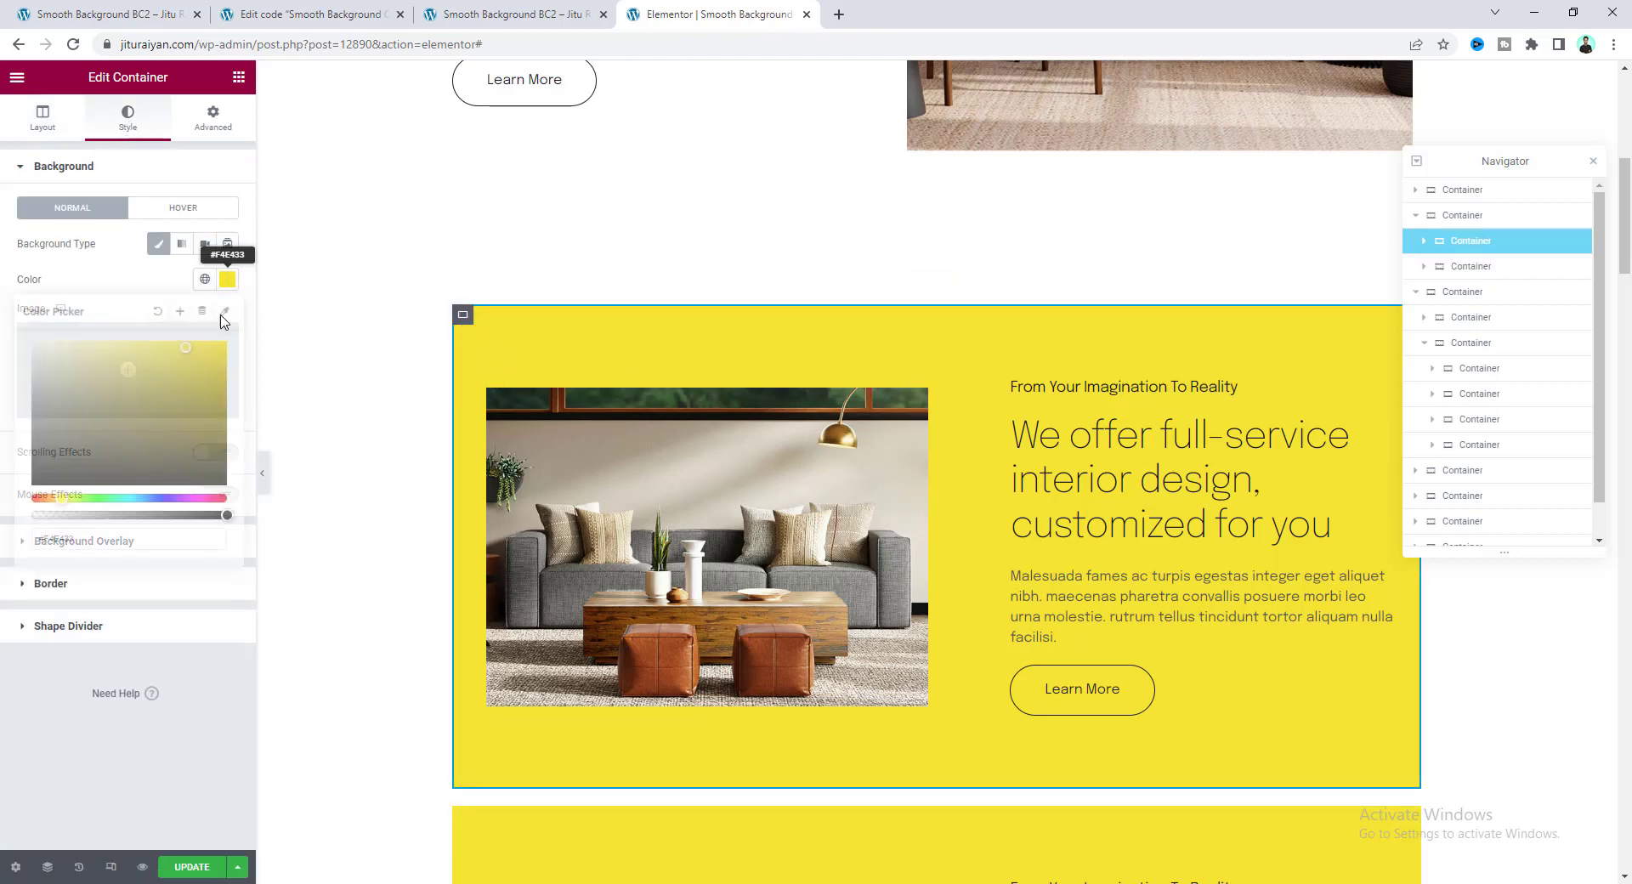
left_click(163, 538)
key("ctrl+c")
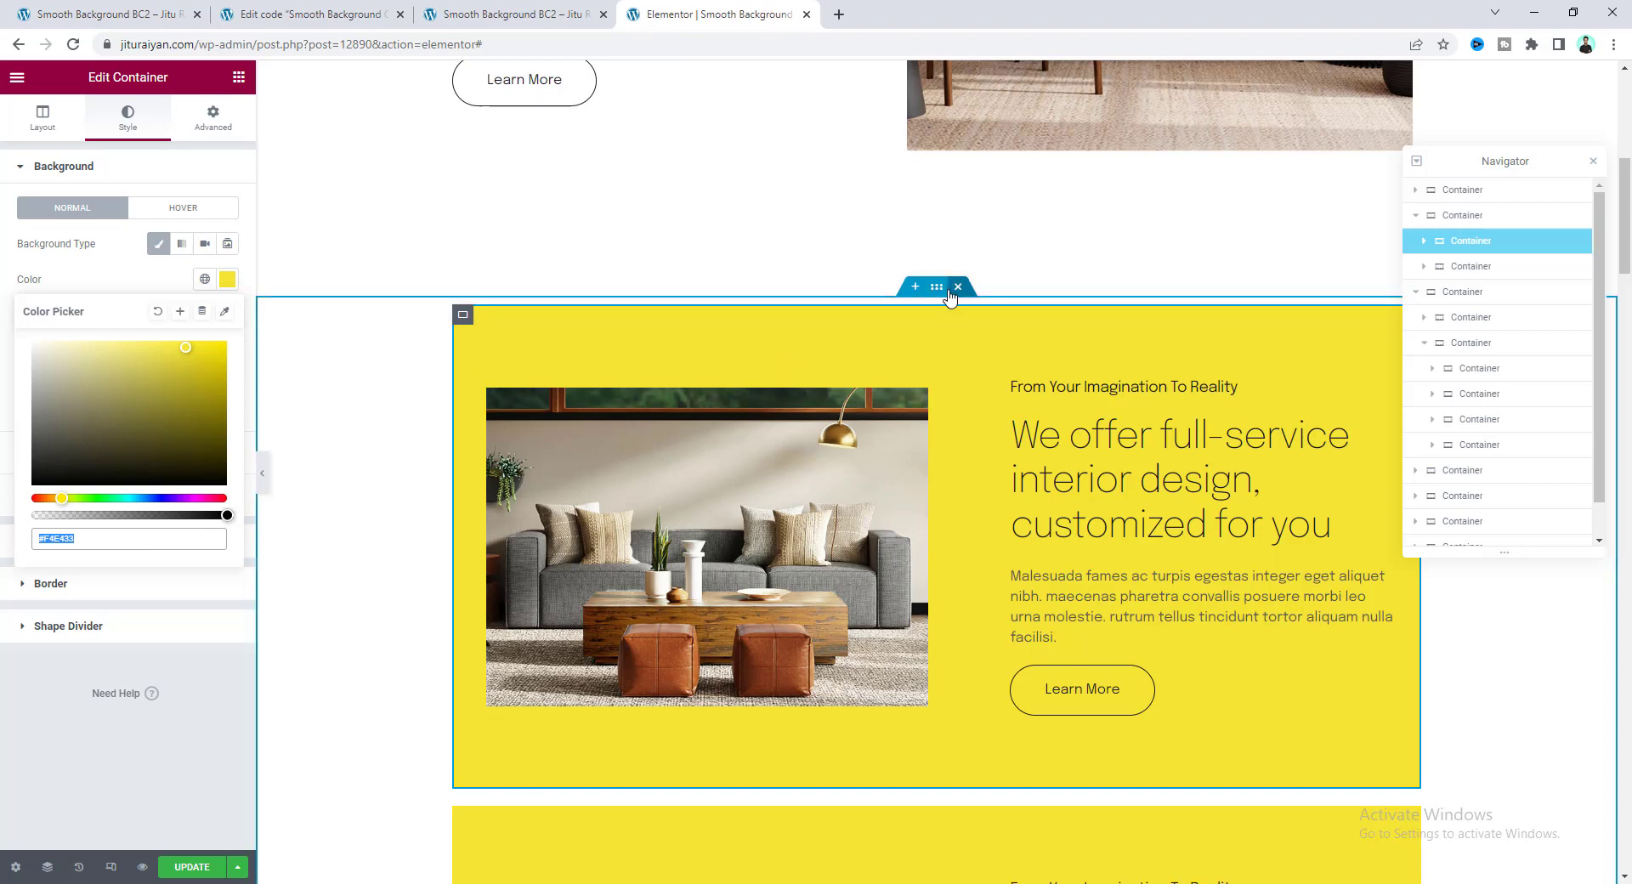
left_click(936, 289)
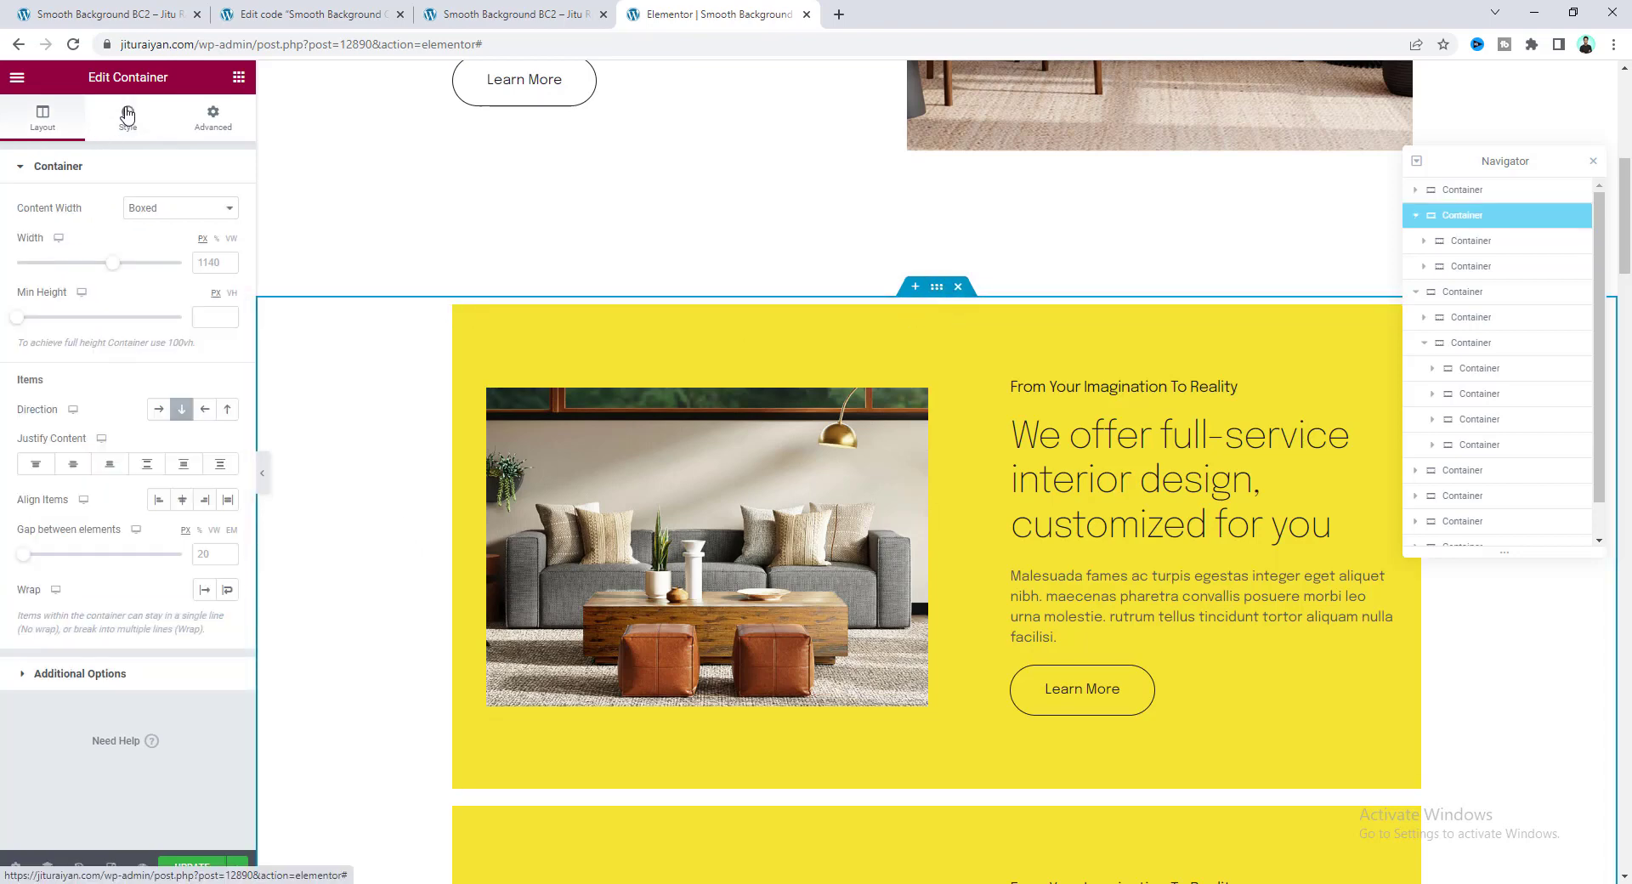
left_click(162, 246)
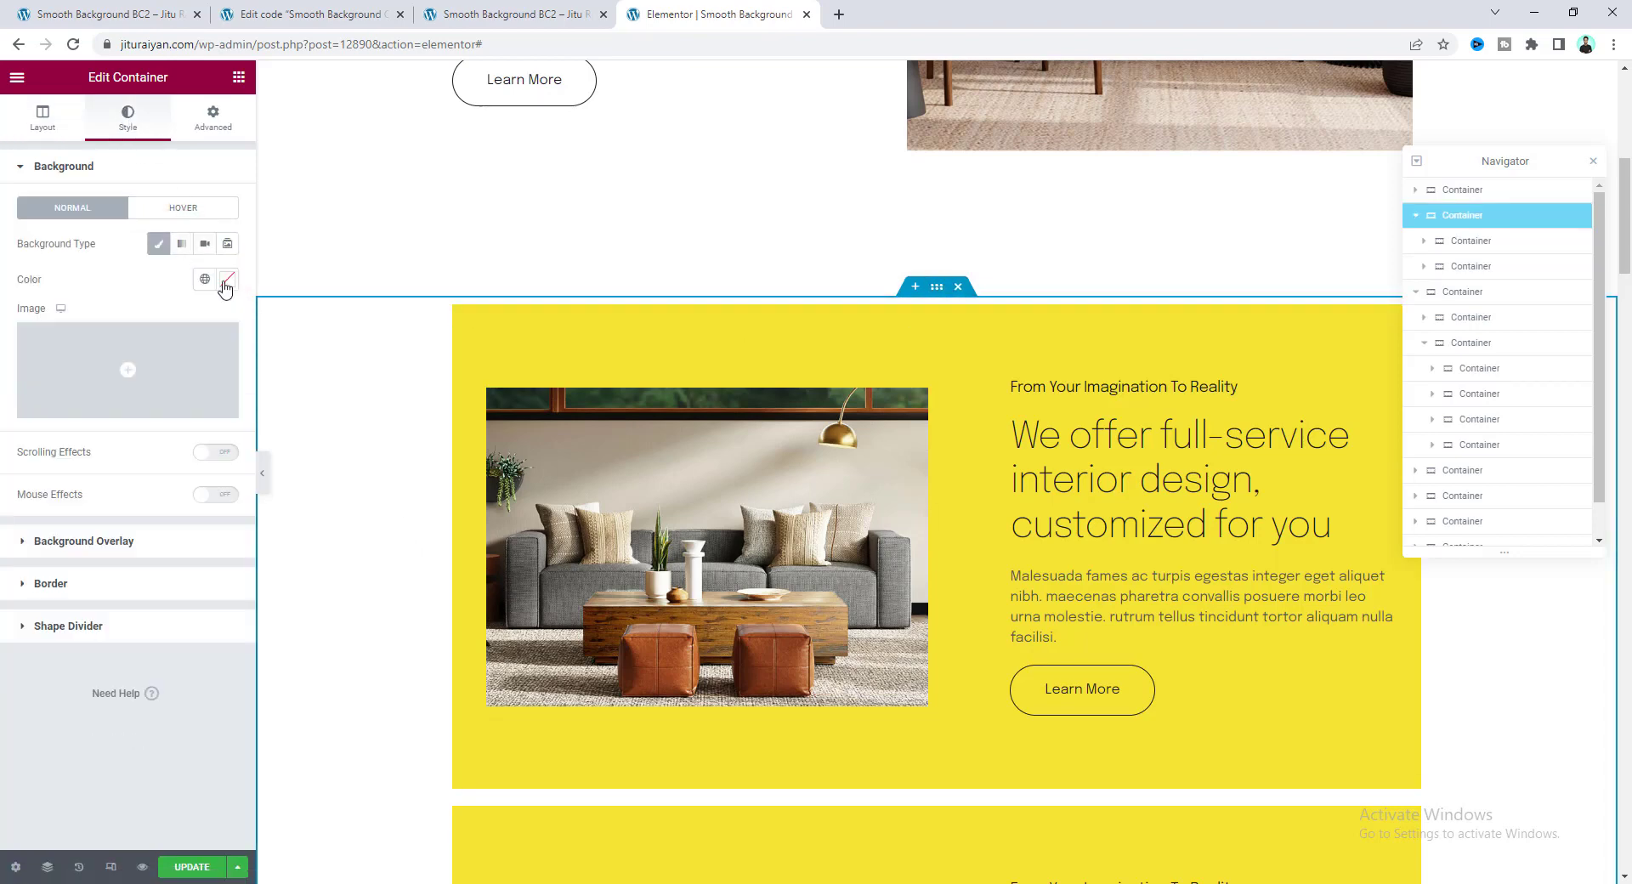
left_click(227, 279)
key("ctrl+v")
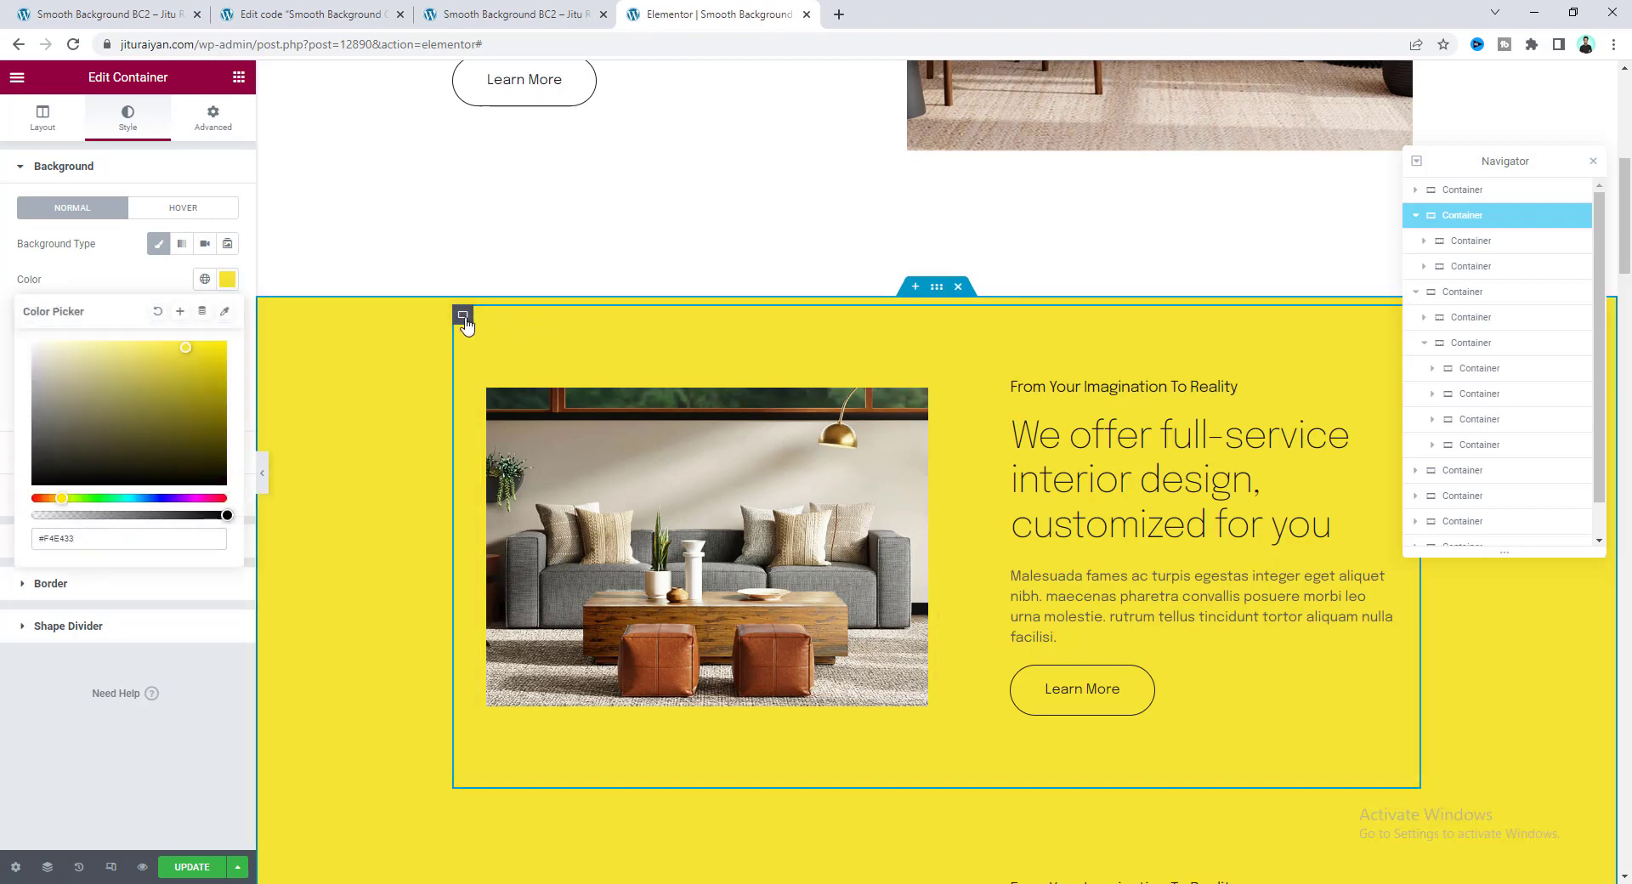
Step: Select the inner yellow container, then the lower section's container
left_click(464, 318)
scroll(578, 476, "down", 4)
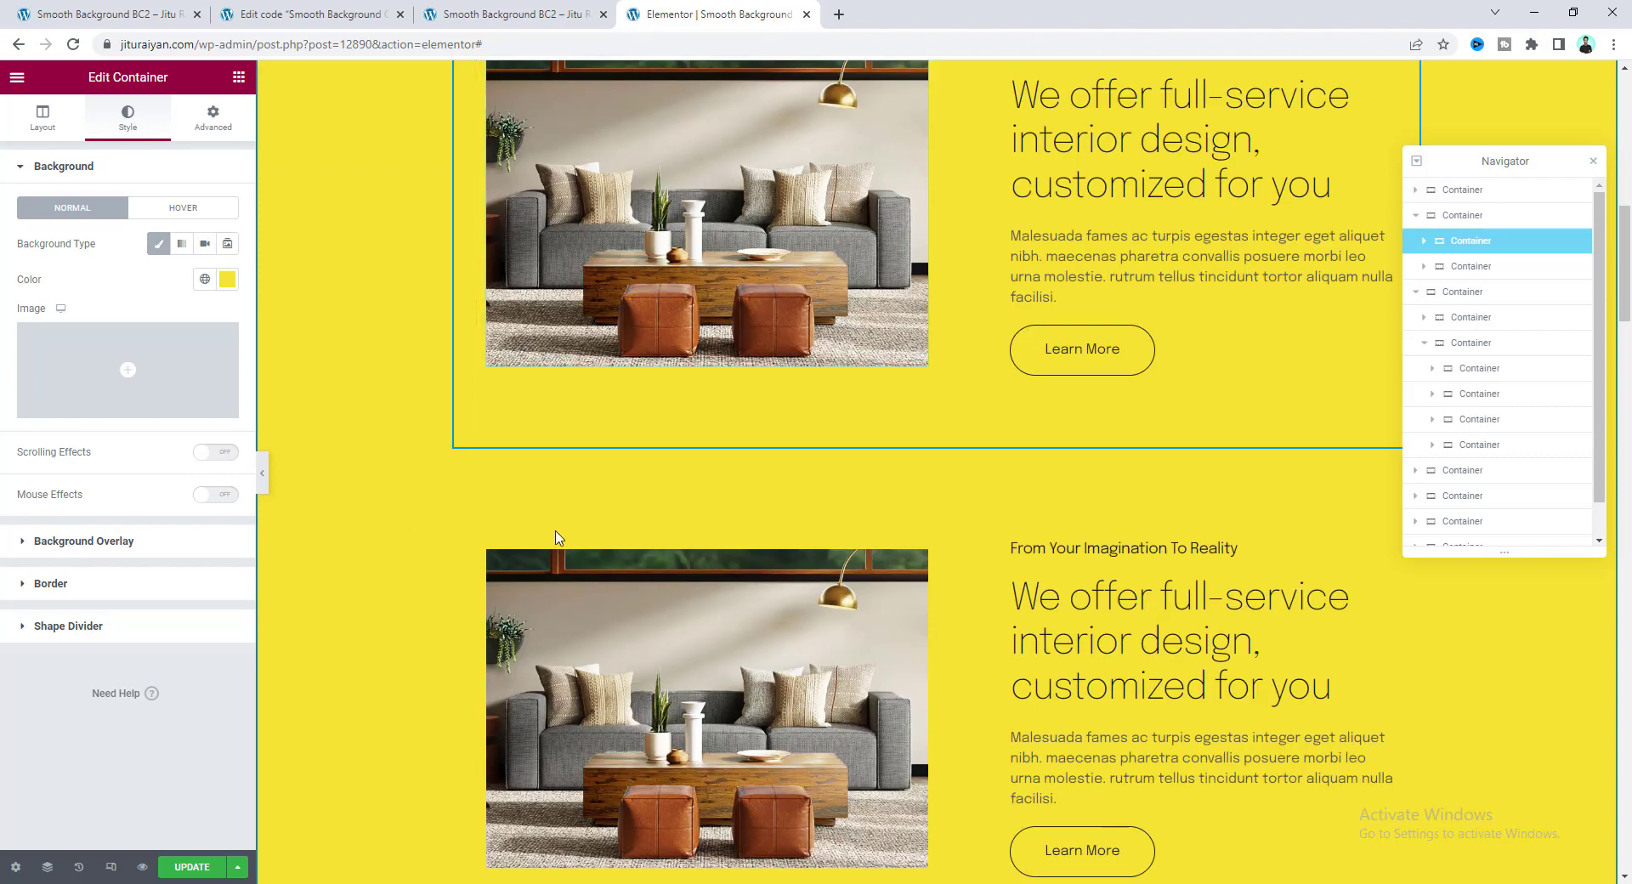
left_click(464, 481)
scroll(482, 396, "down", 1)
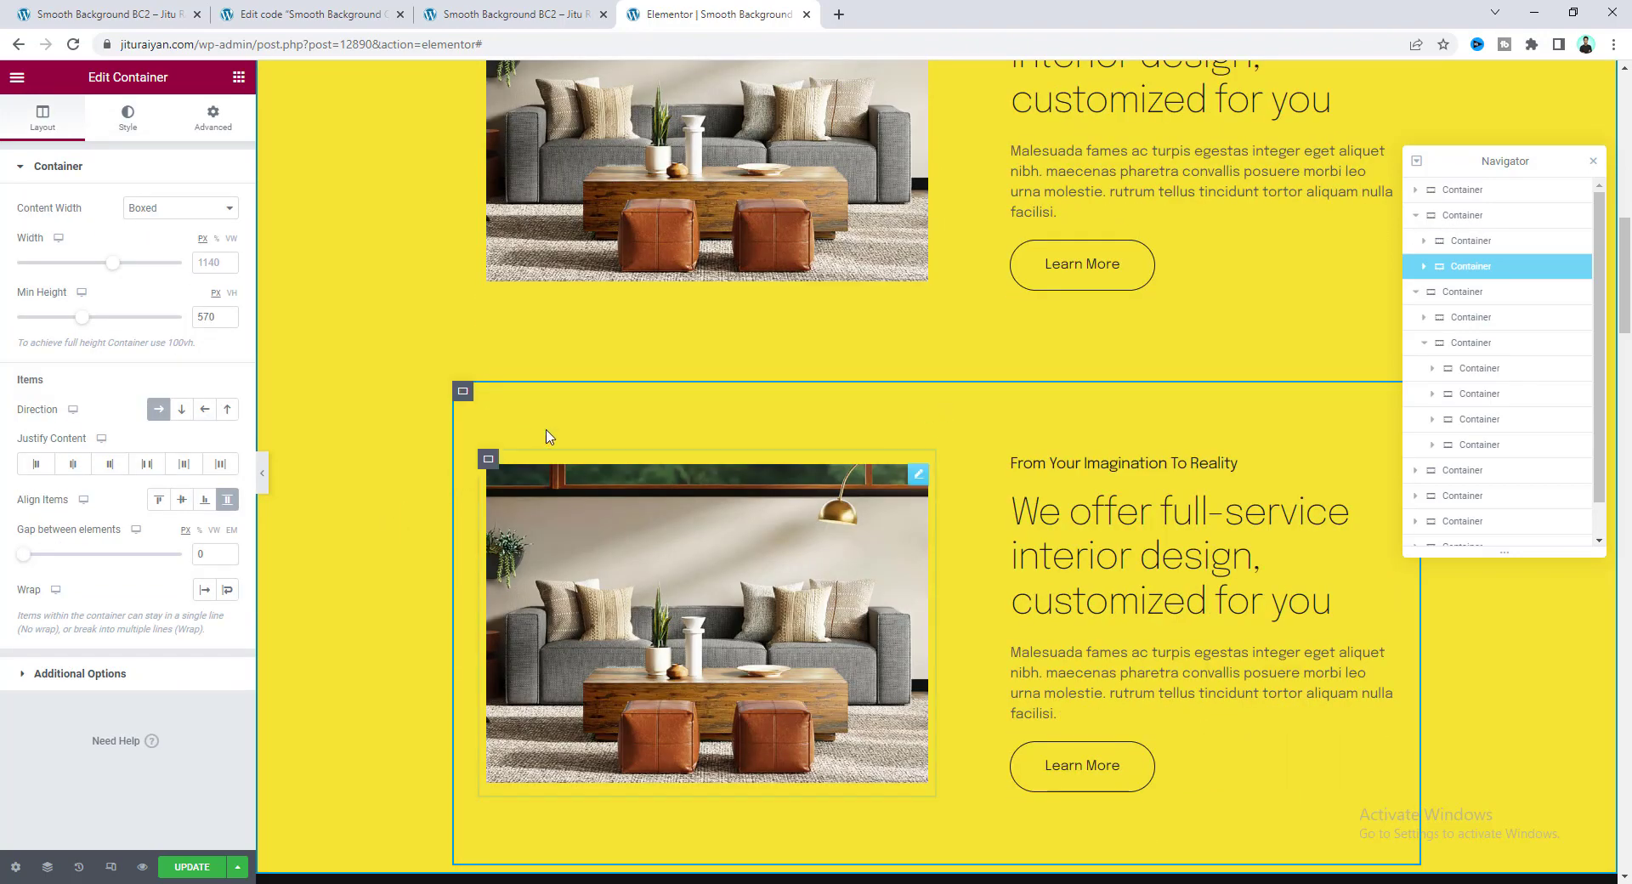
scroll(679, 467, "down", 5)
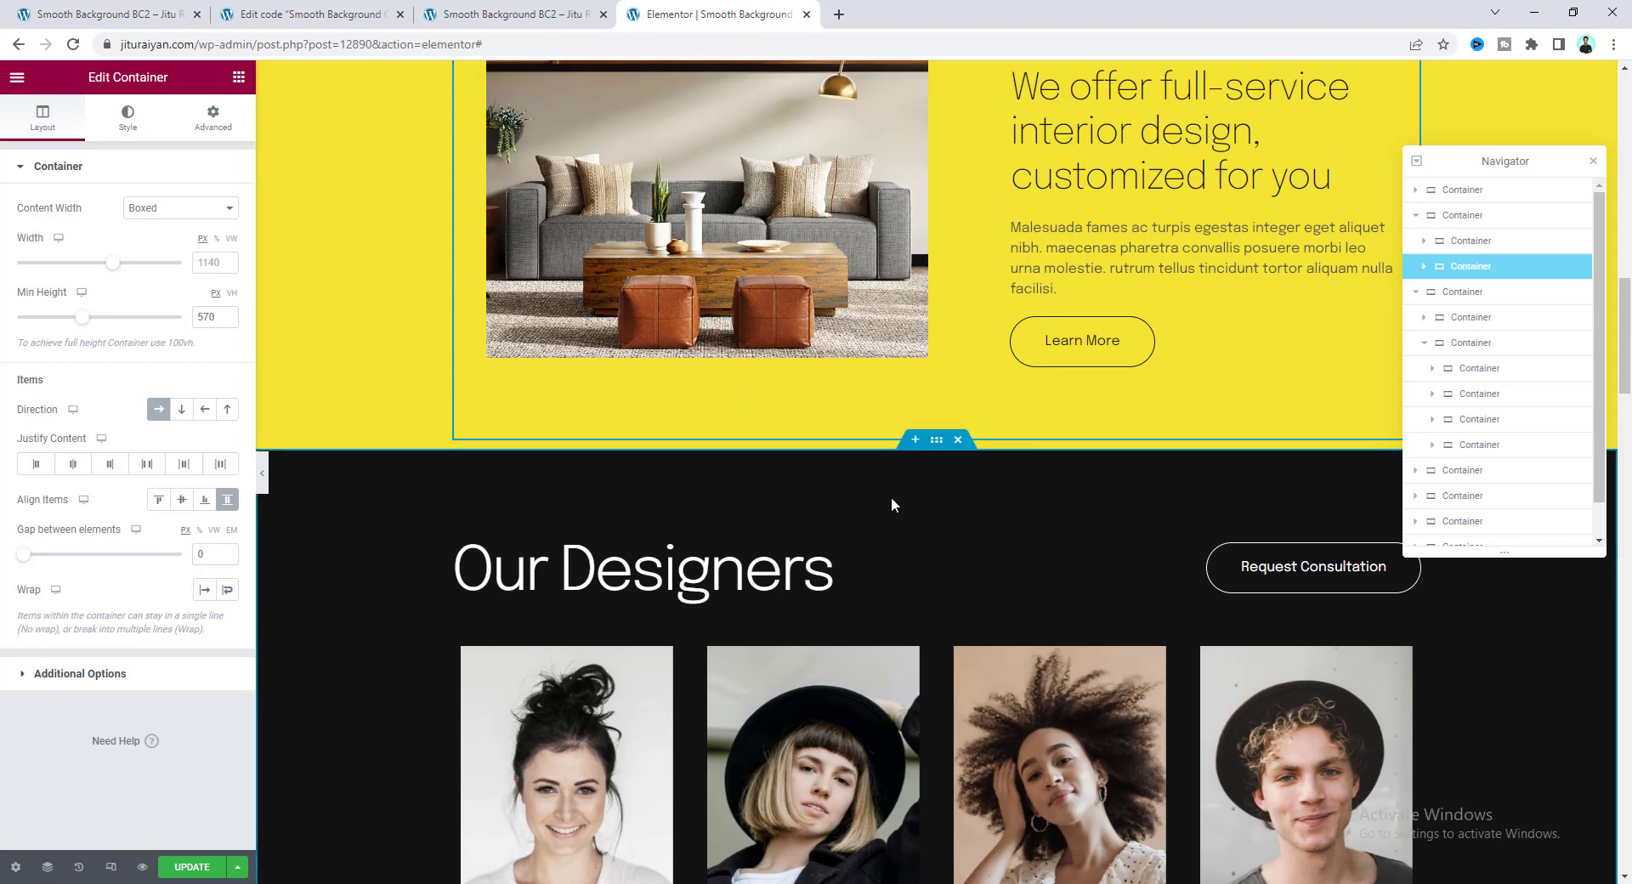
scroll(782, 364, "up", 1)
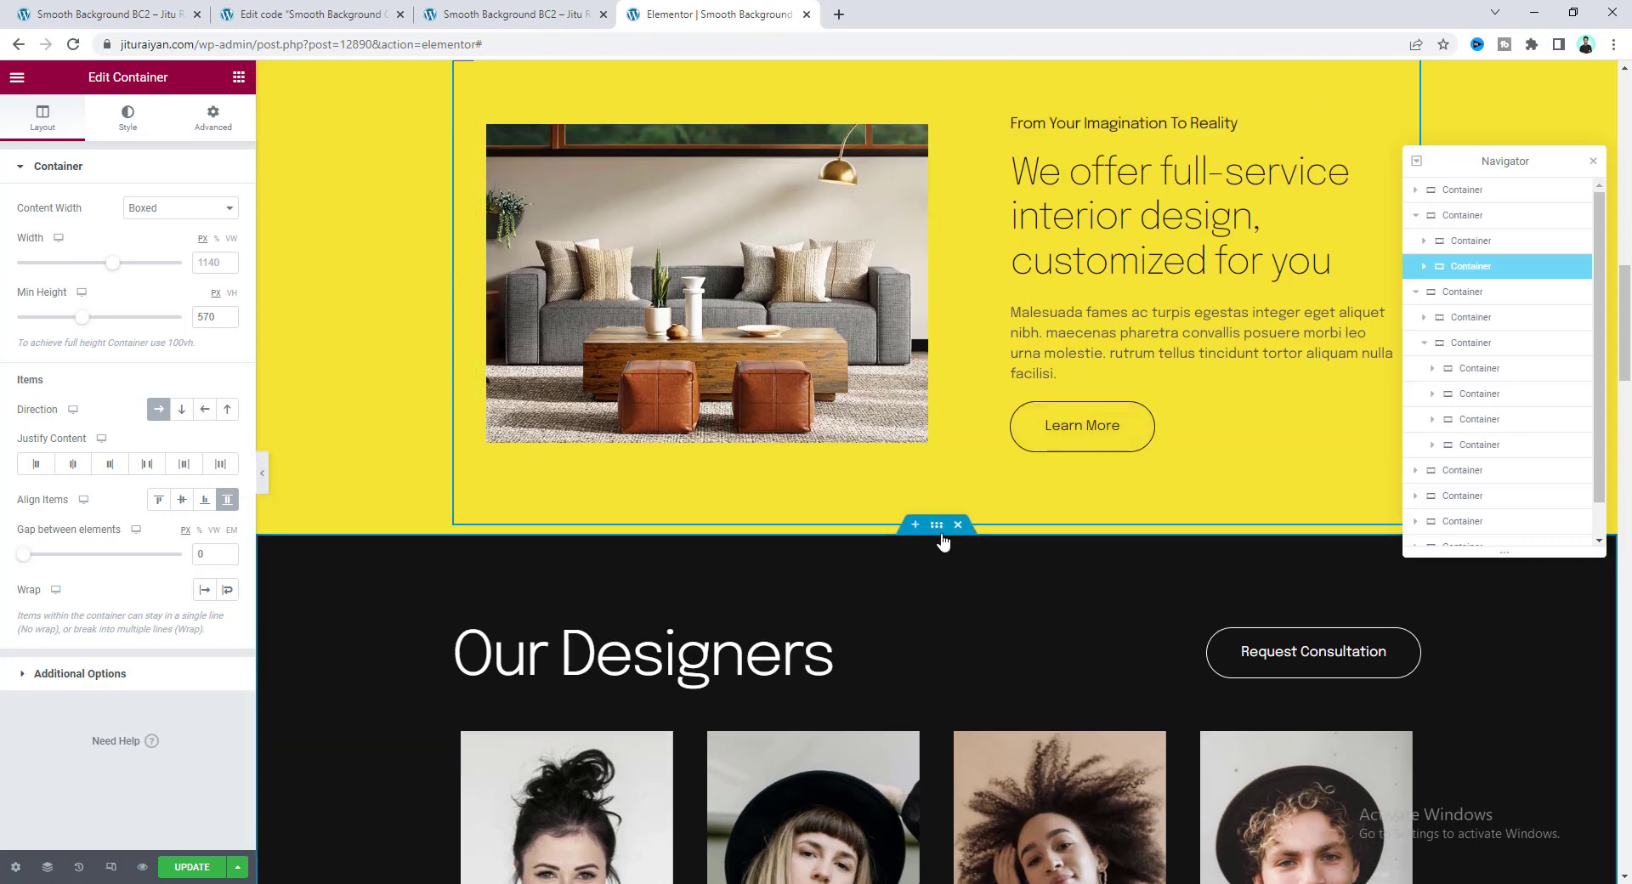
Step: Copy #121212 from Our Designers and paste it as the lower inner container's background
left_click(936, 527)
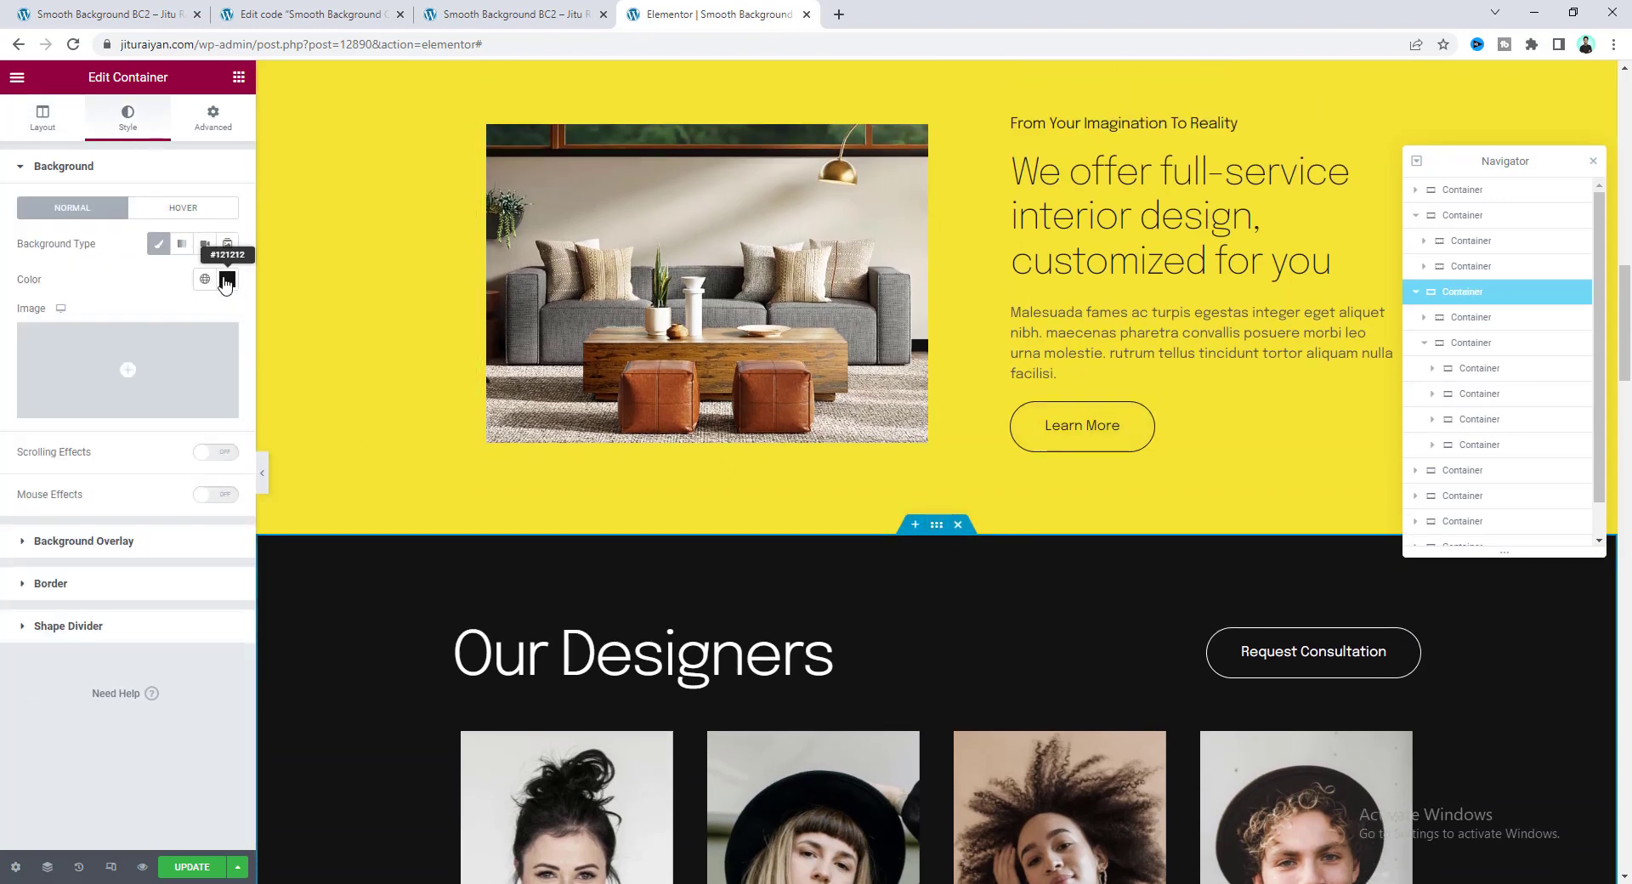
left_click(226, 281)
key("ctrl+c")
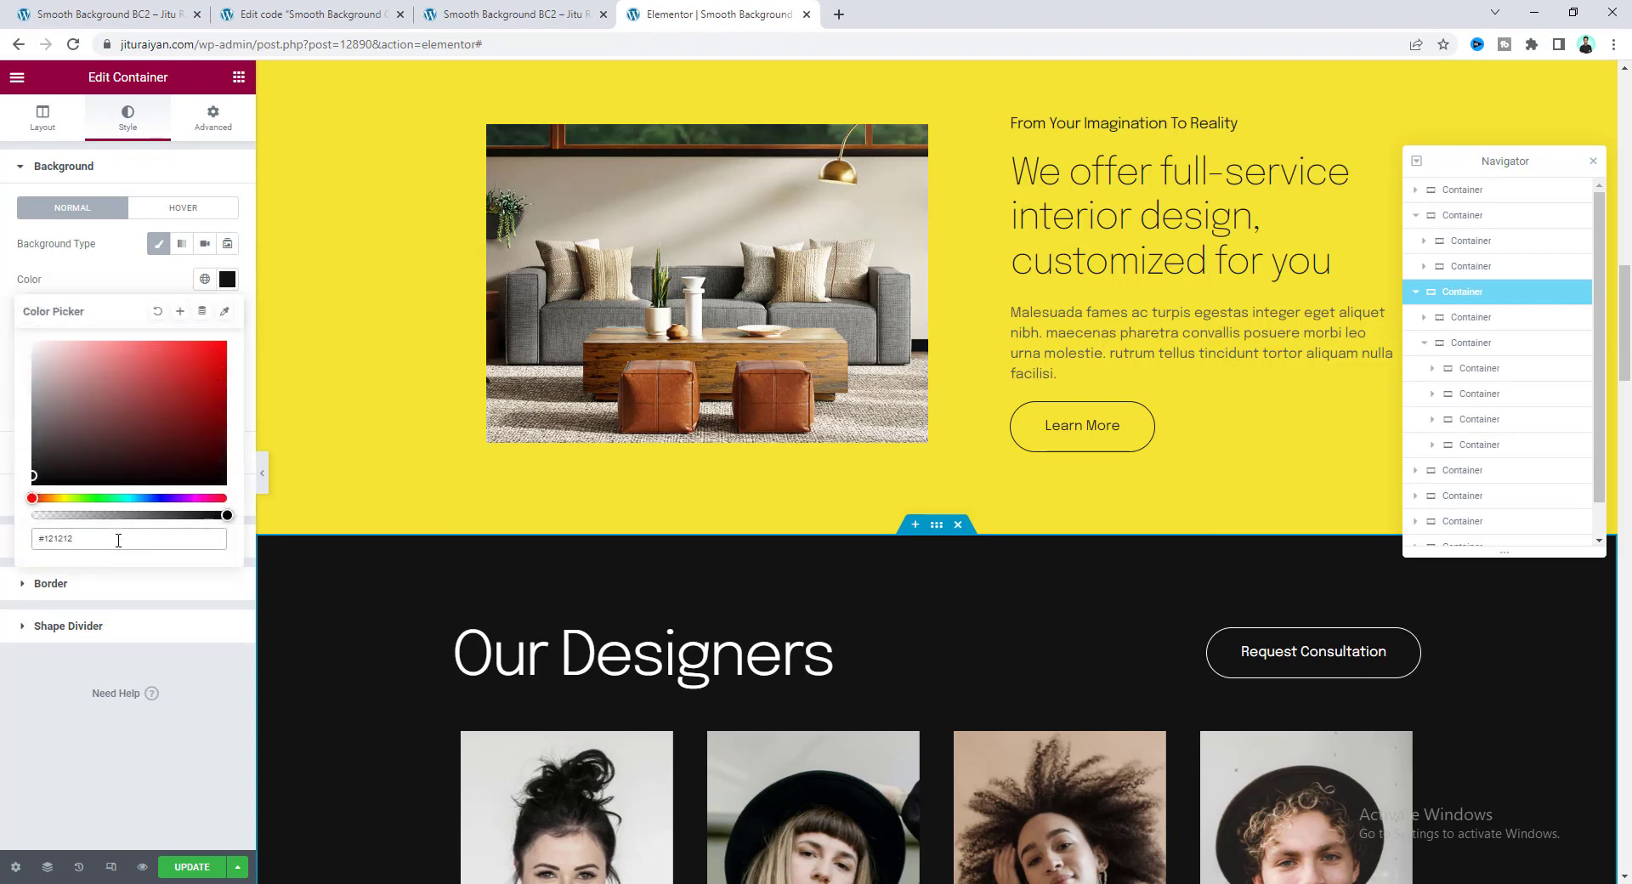
scroll(595, 383, "up", 3)
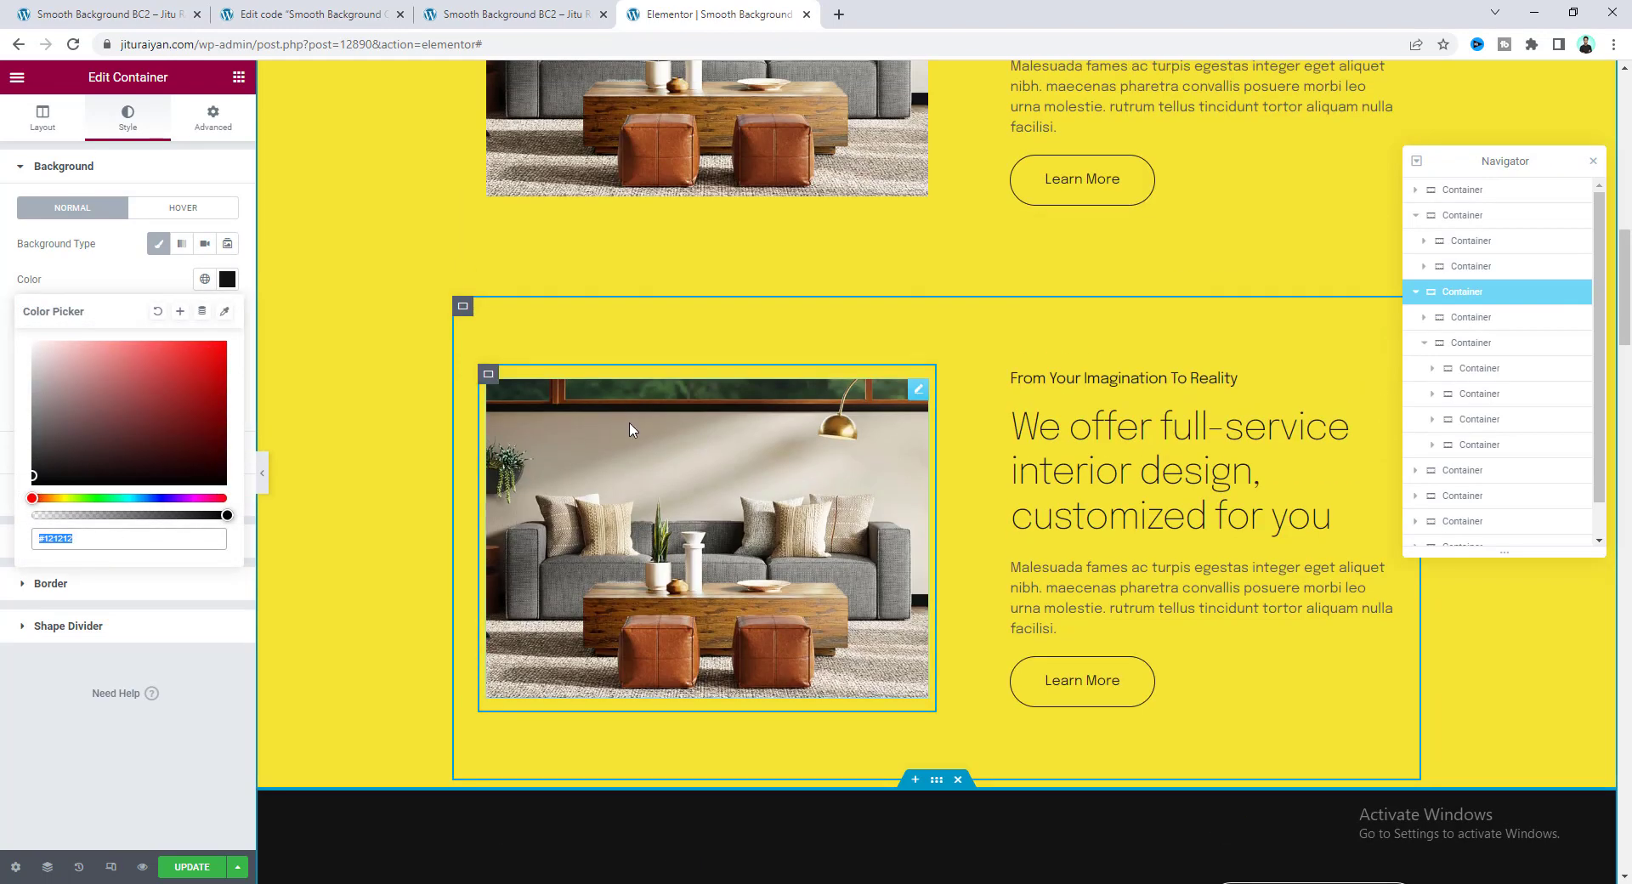
left_click(463, 306)
left_click(128, 117)
left_click(226, 278)
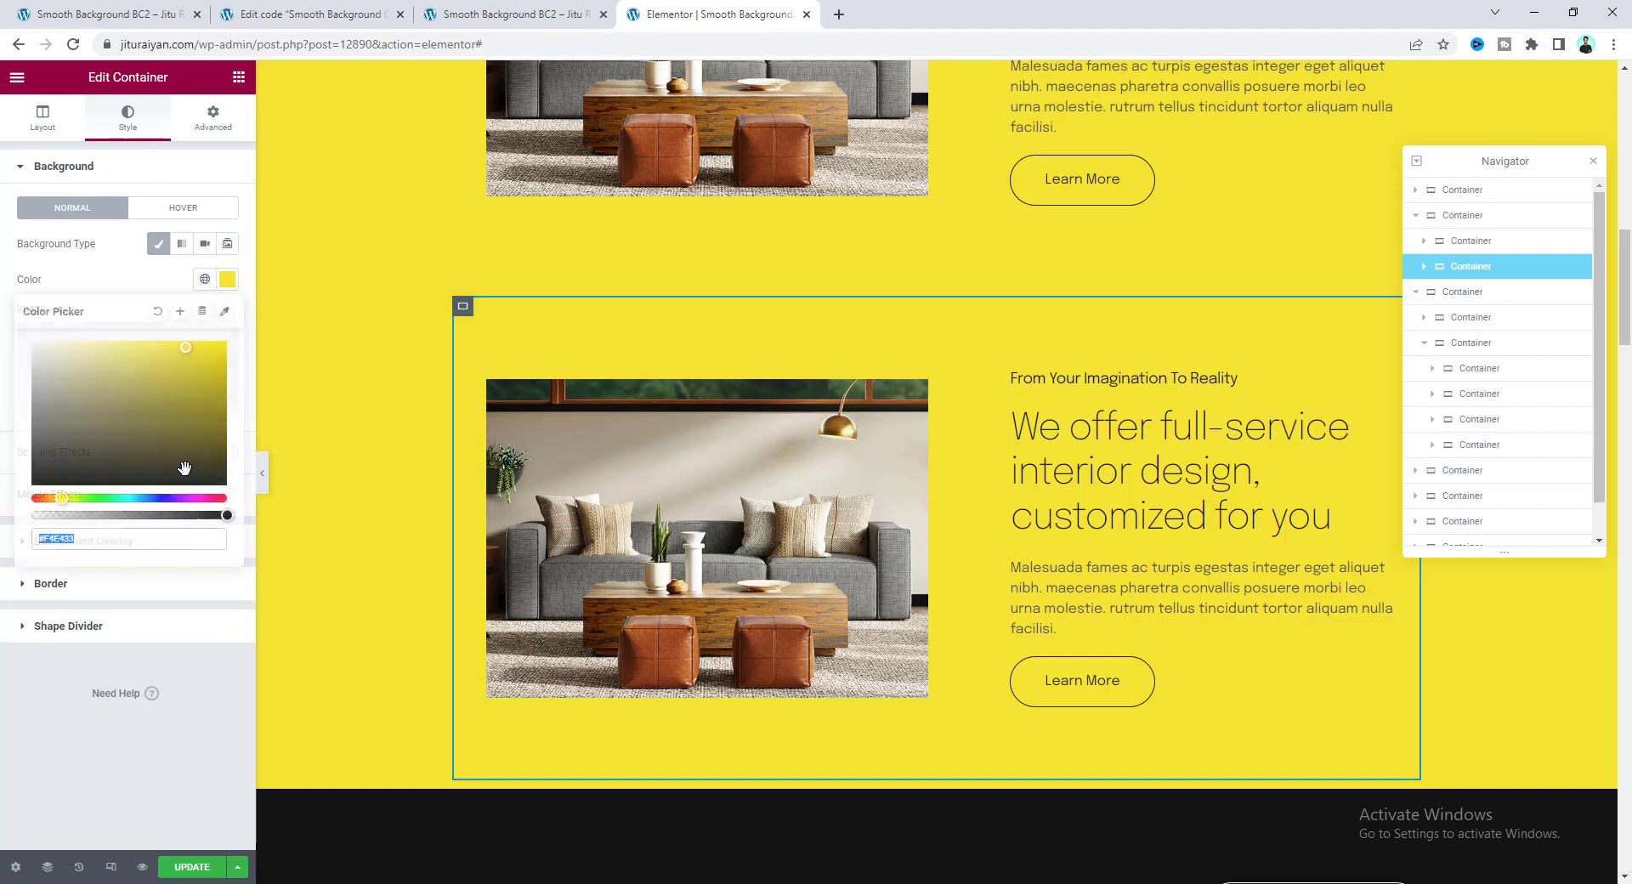
key("ctrl+v")
Step: Make the dark section's small heading and large heading text white
left_click(1057, 381)
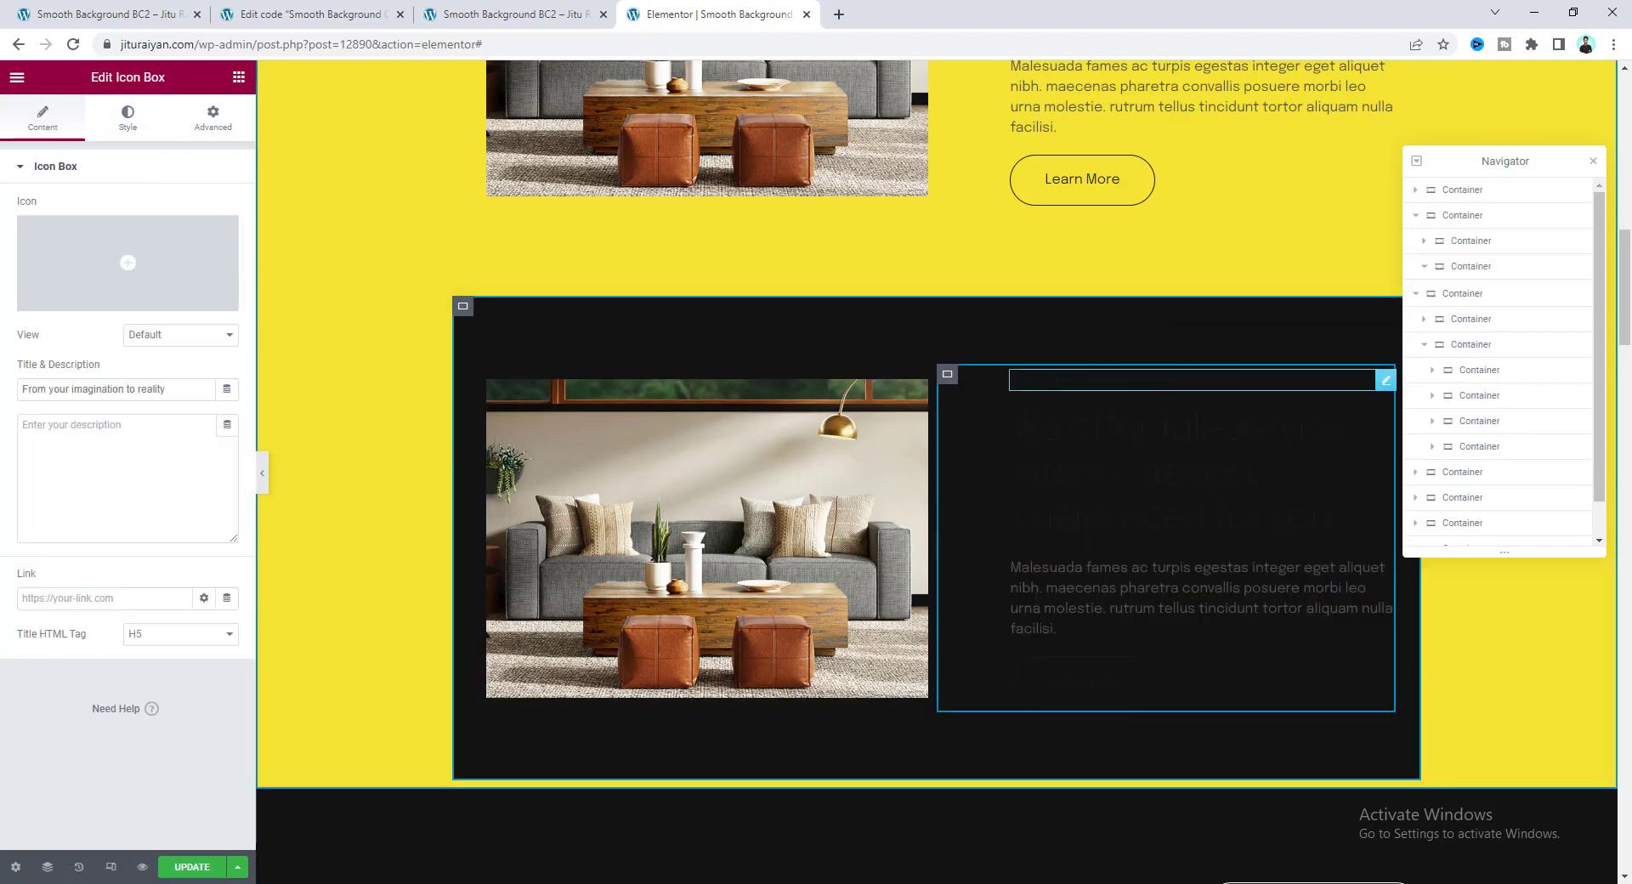
left_click(128, 117)
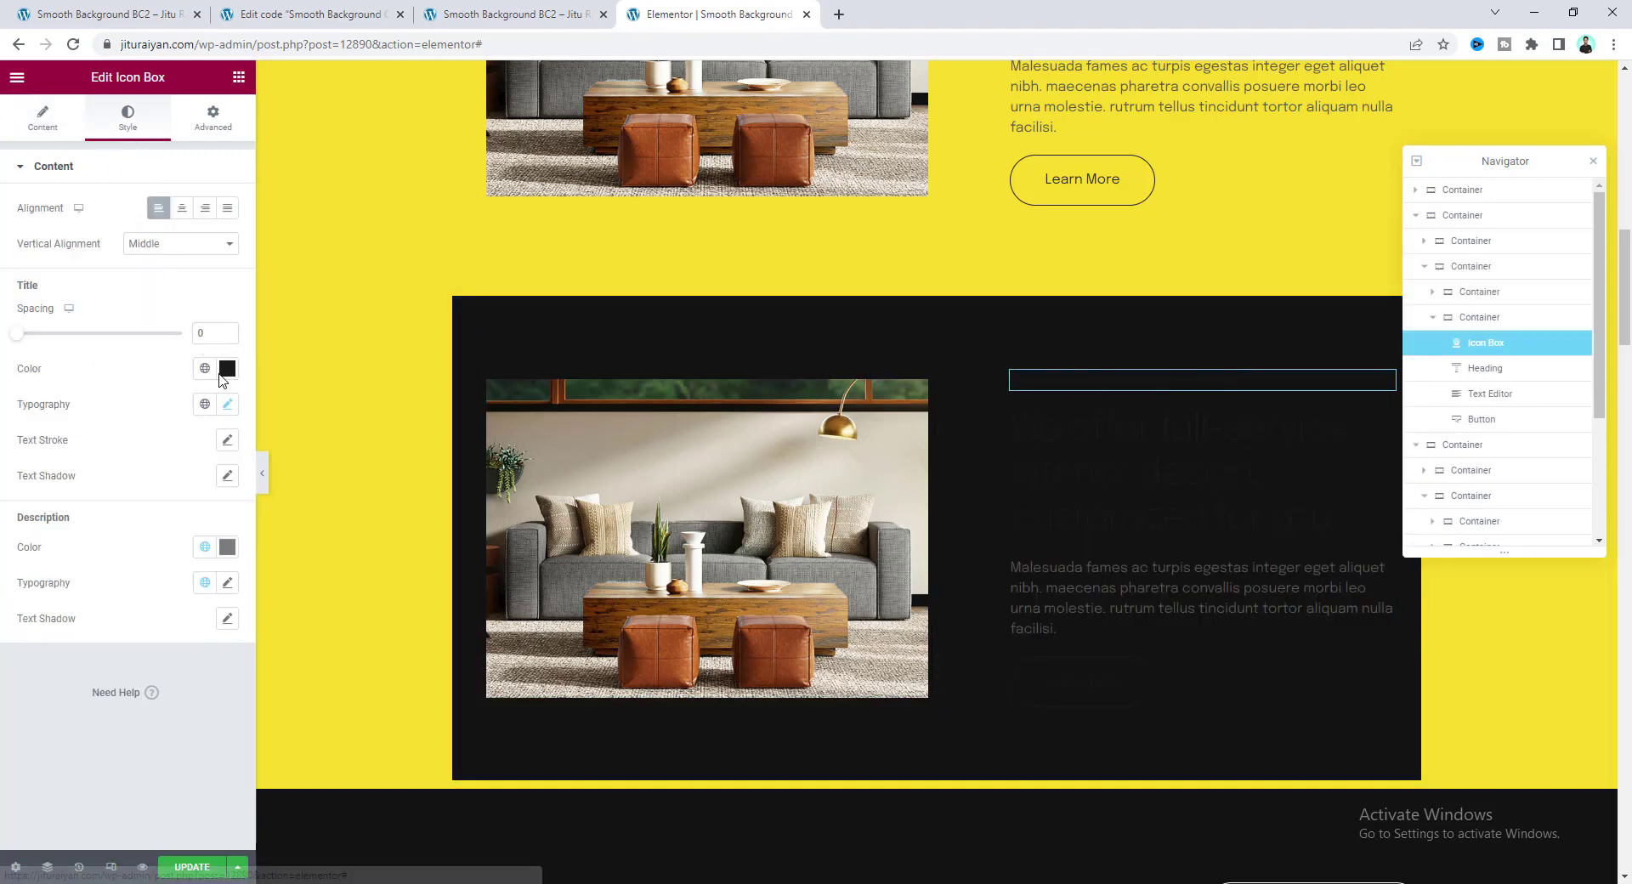
left_click(226, 368)
type("#FFFFFF")
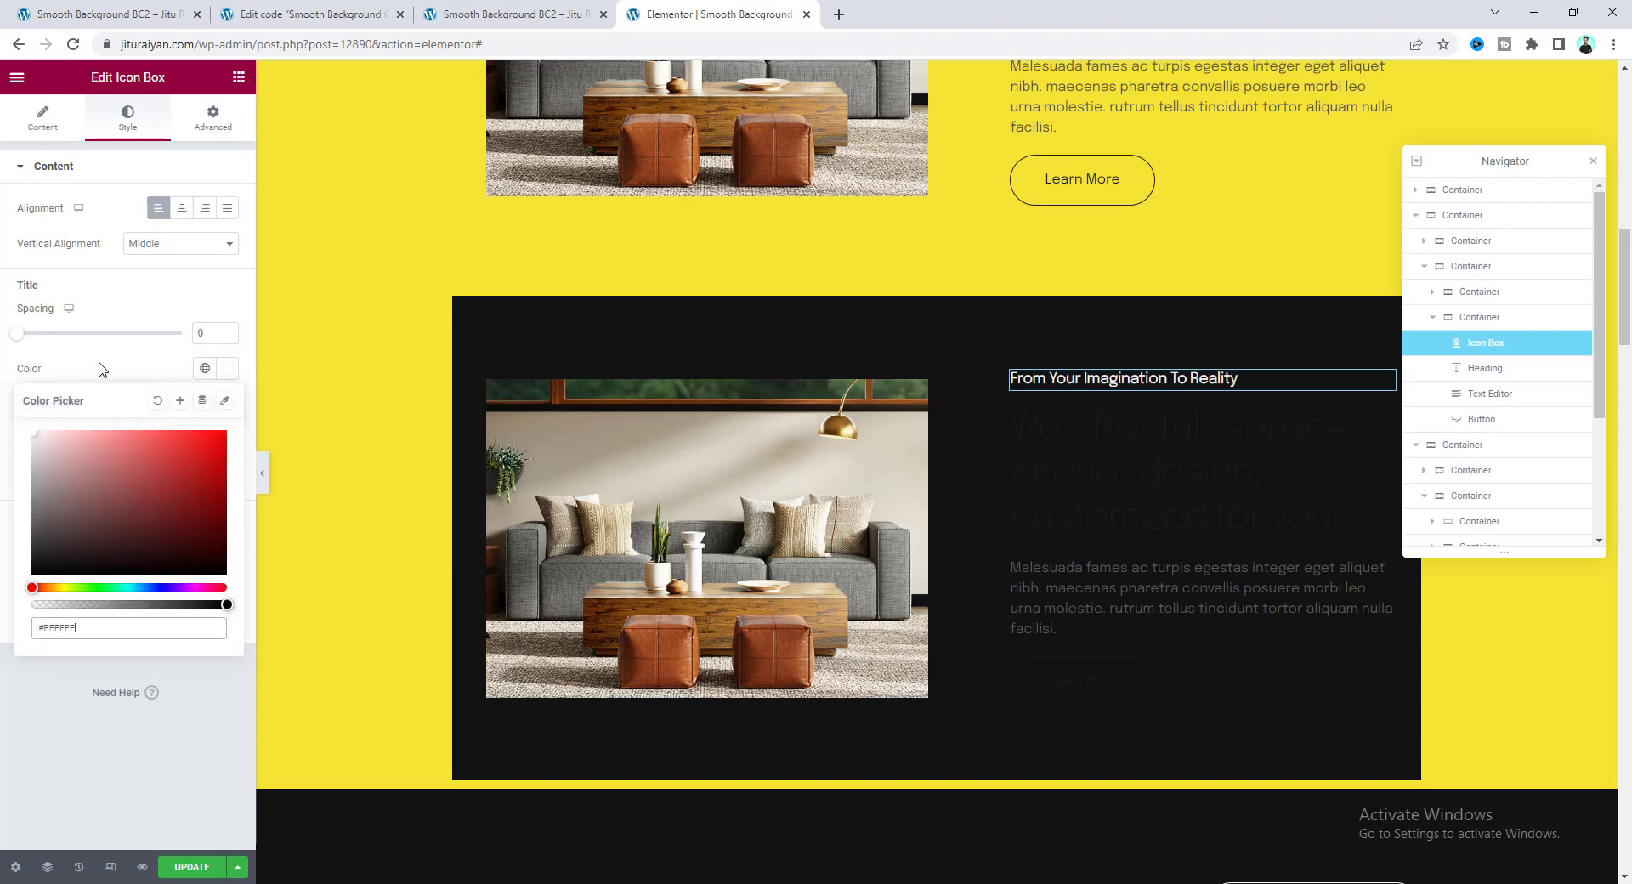
left_click(1069, 459)
left_click(1115, 476)
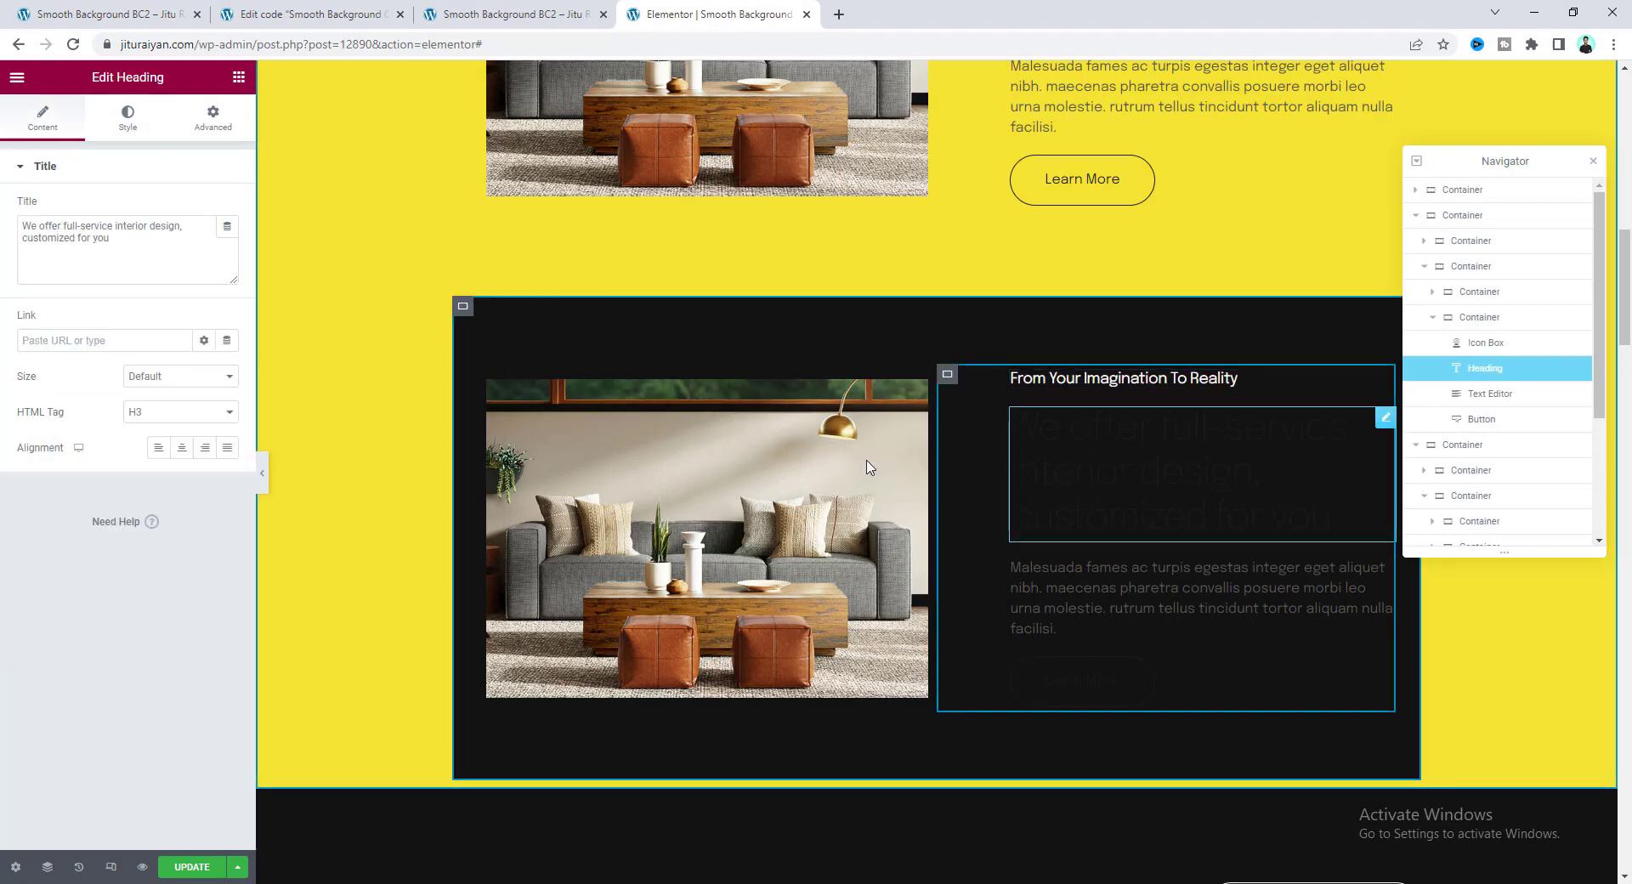
left_click(127, 117)
left_click(227, 208)
type("#FFFFFF")
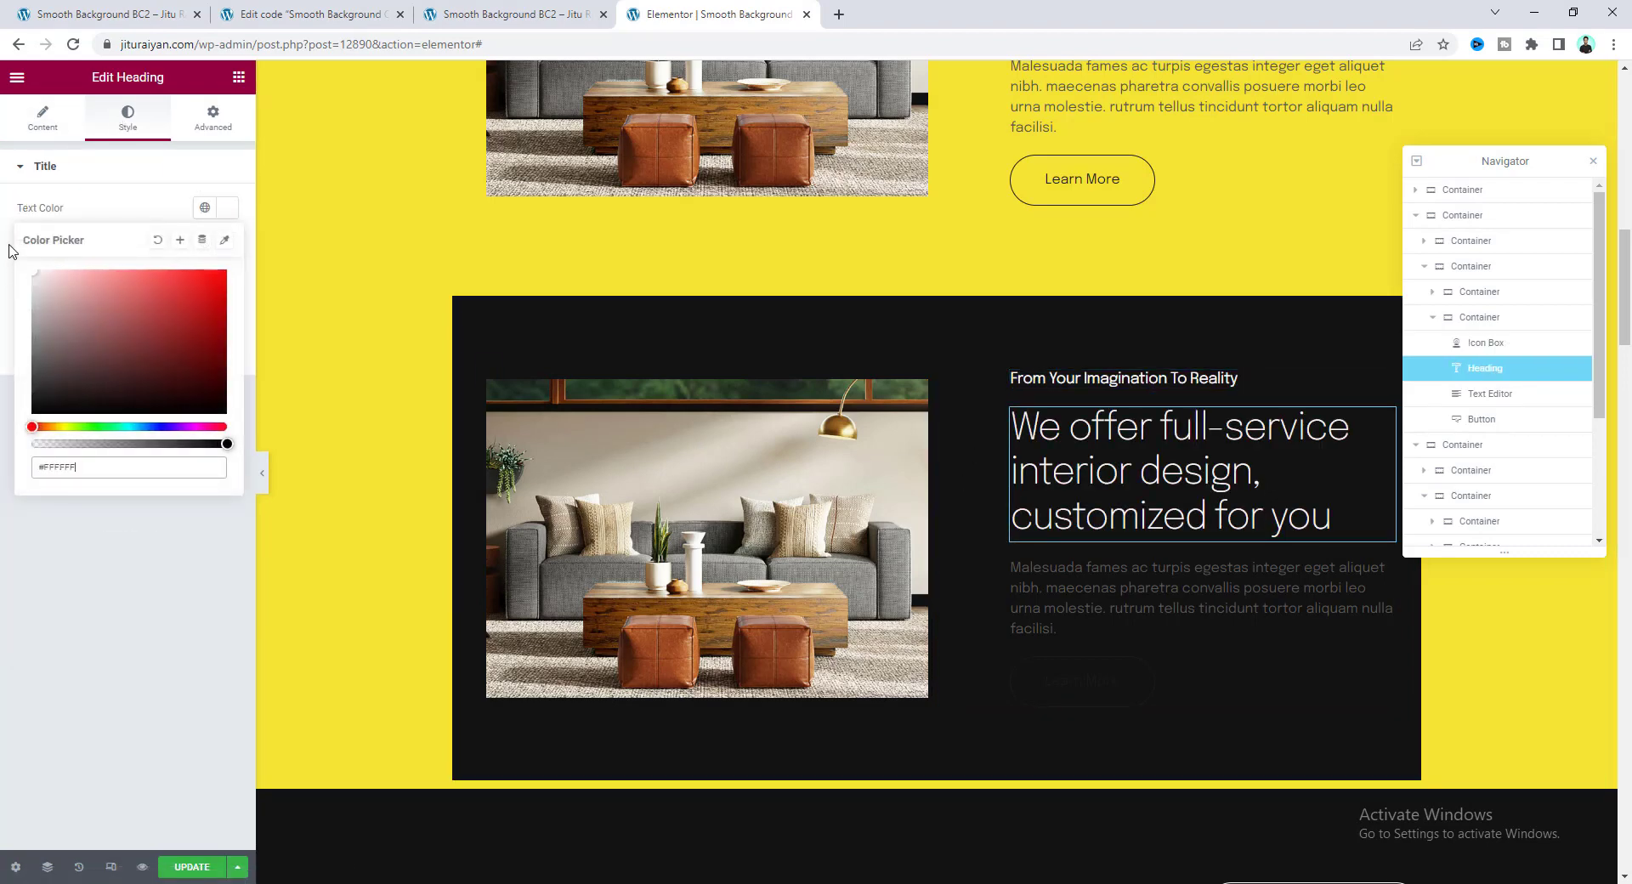
Step: Make the dark section's paragraph text white
left_click(1165, 587)
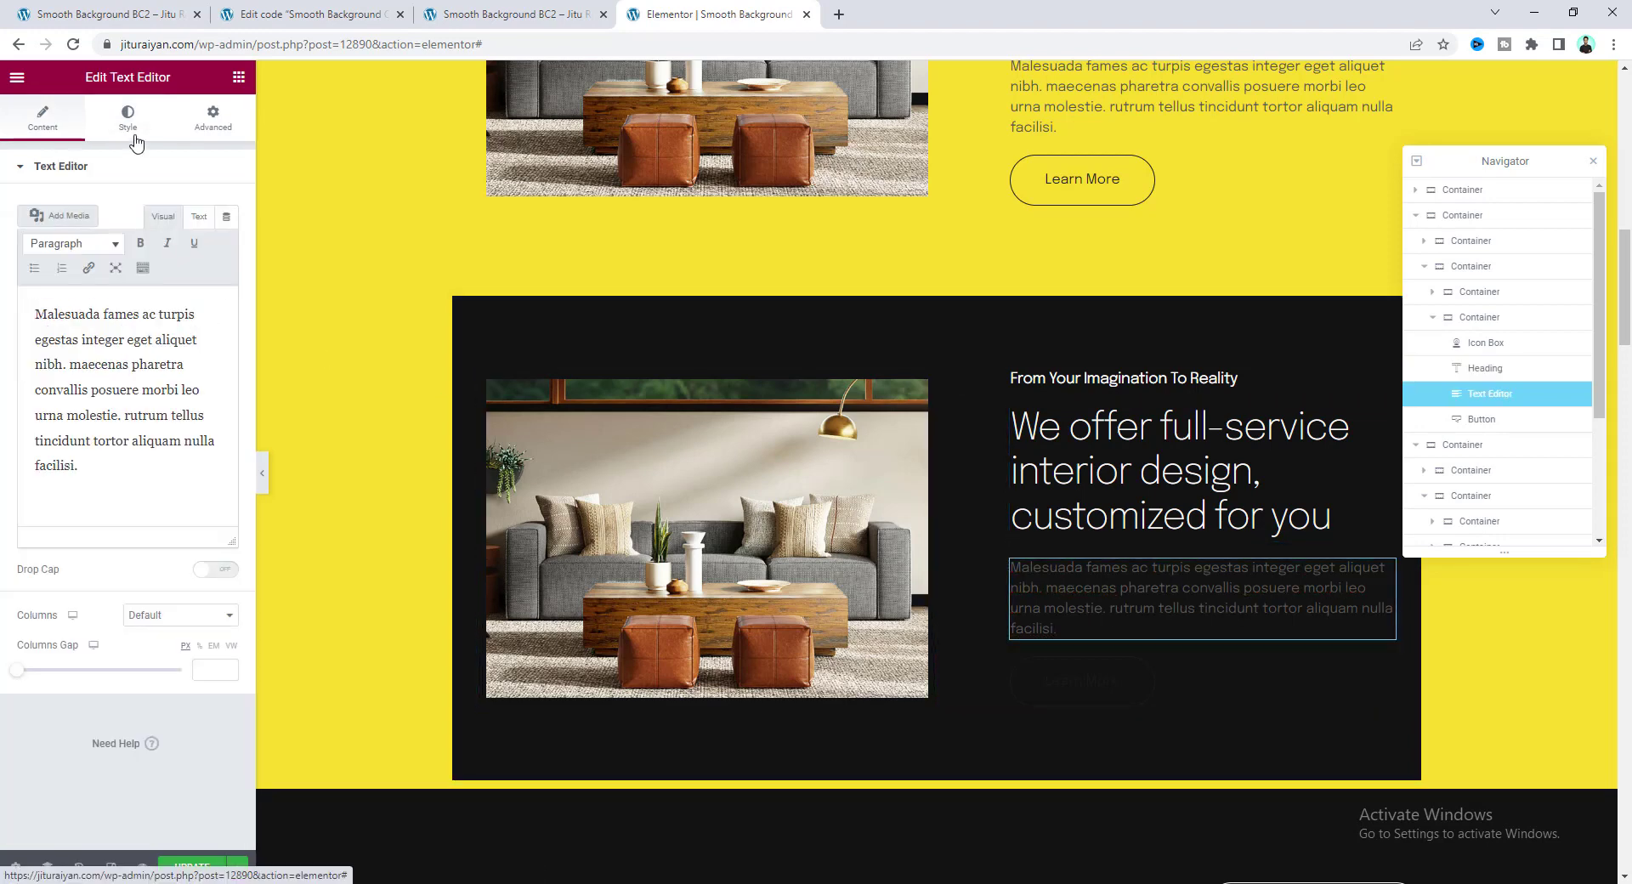
left_click(128, 117)
left_click(227, 243)
left_click(106, 238)
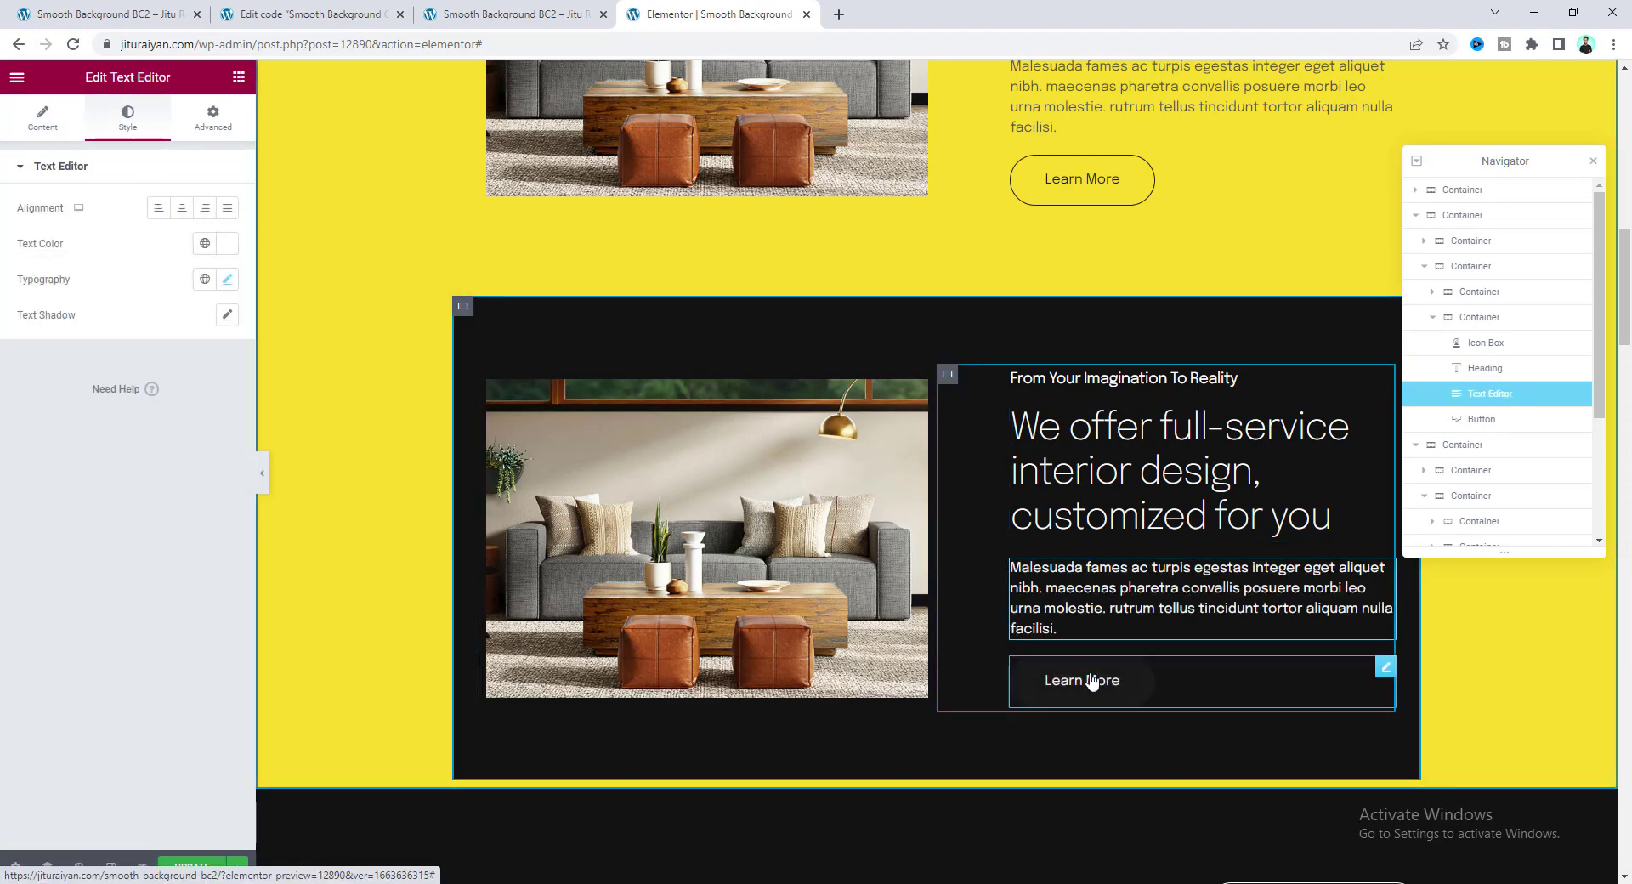
Step: Give the Learn More button white text and a white border
left_click(1057, 681)
left_click(127, 118)
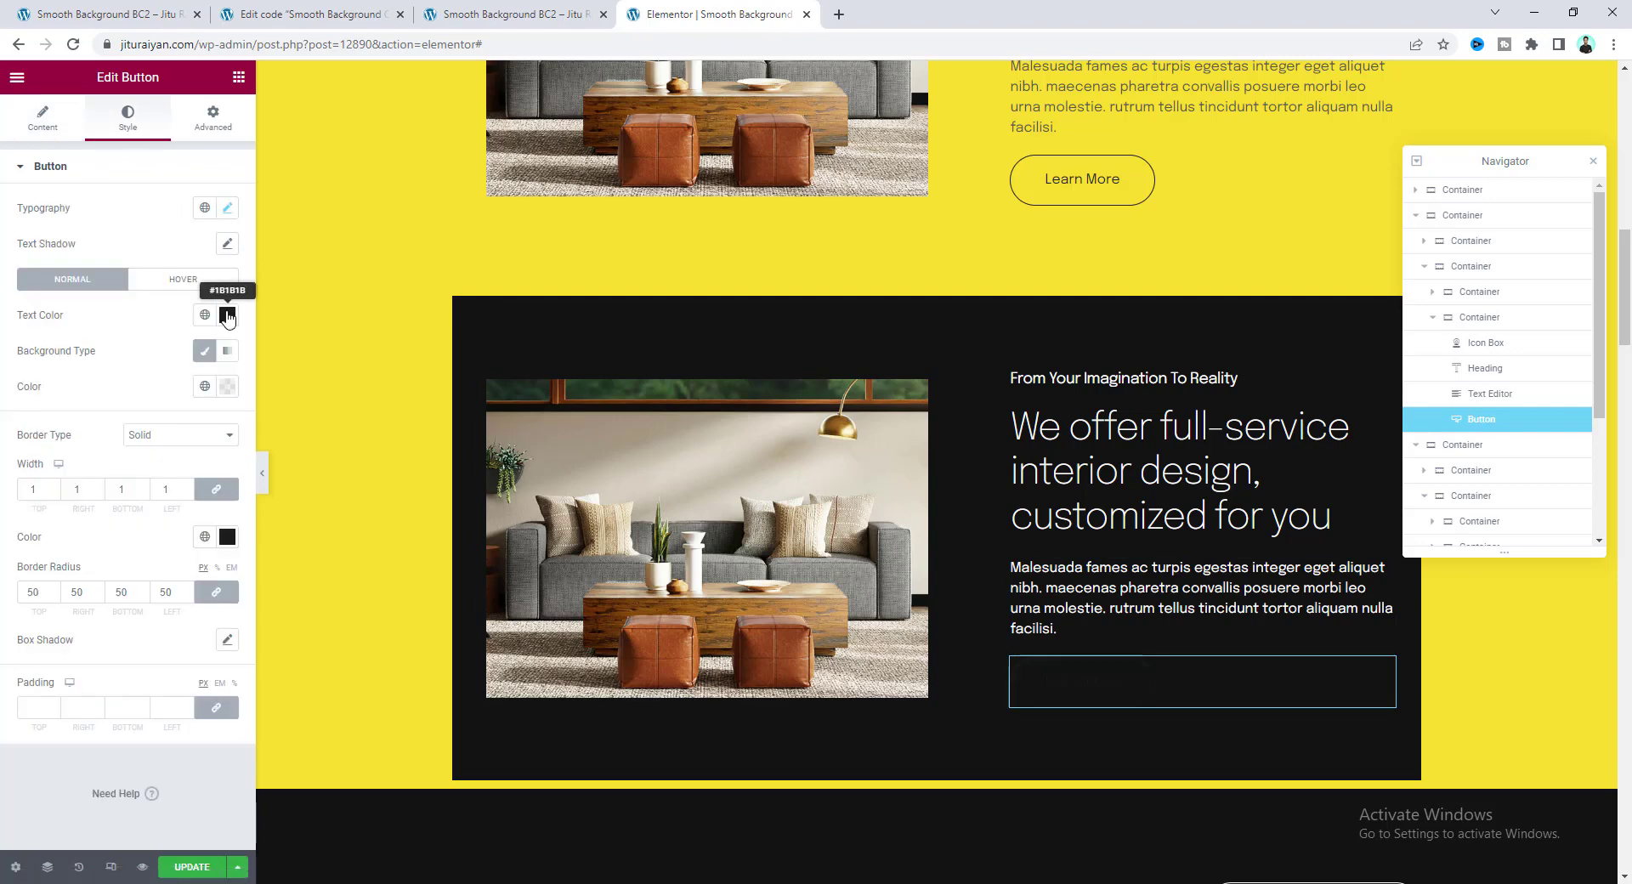
left_click(227, 315)
left_click(231, 553)
left_click(226, 536)
left_click(22, 591)
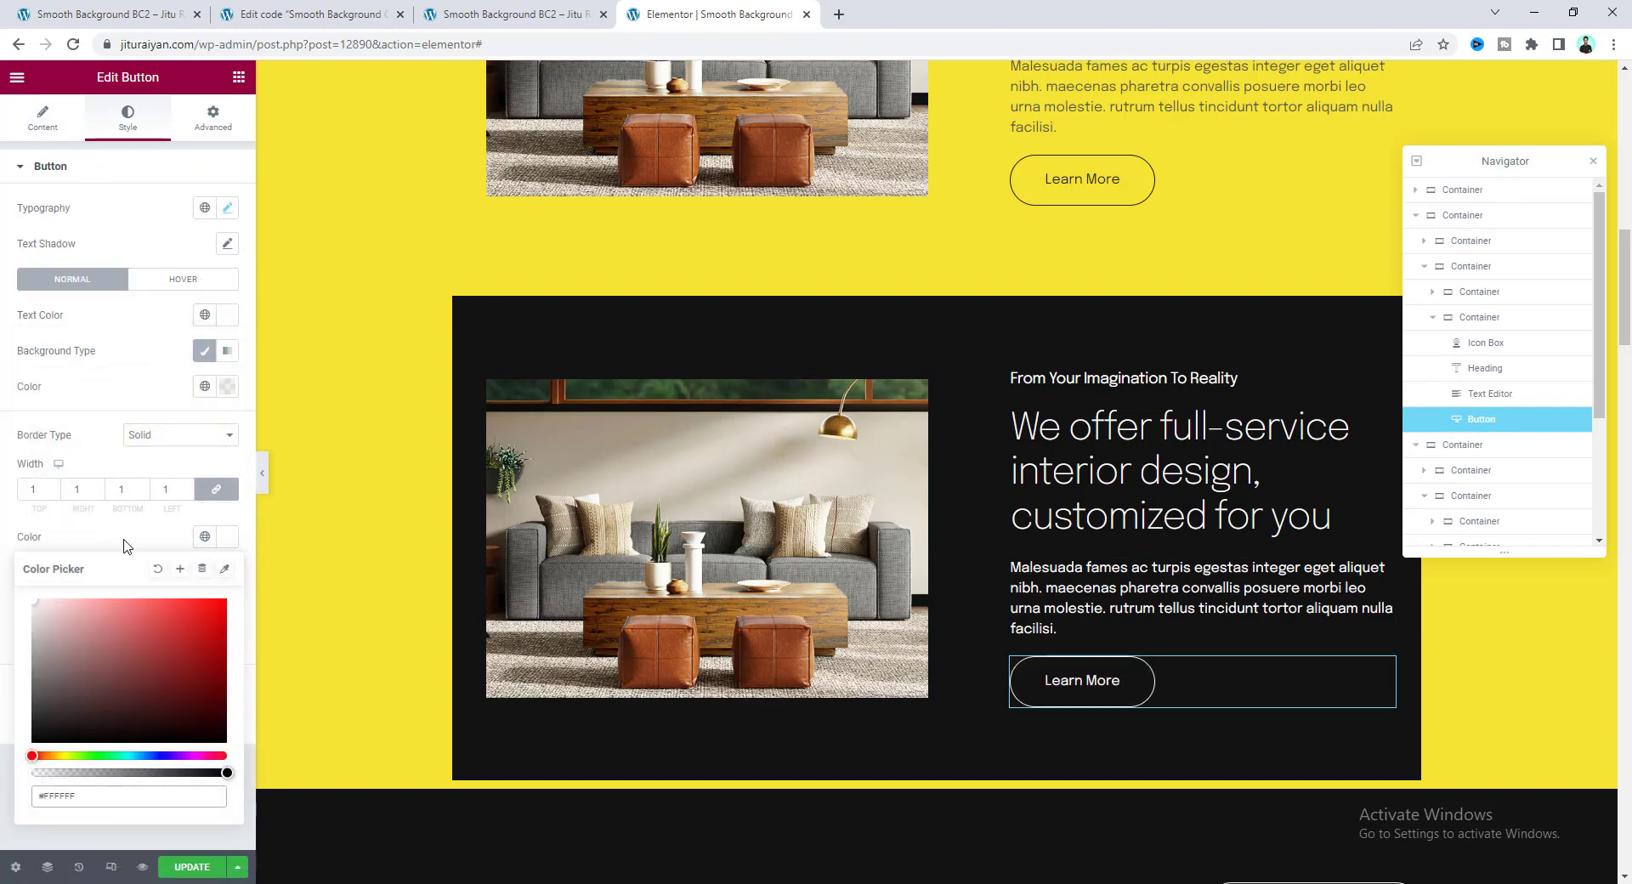
left_click(131, 544)
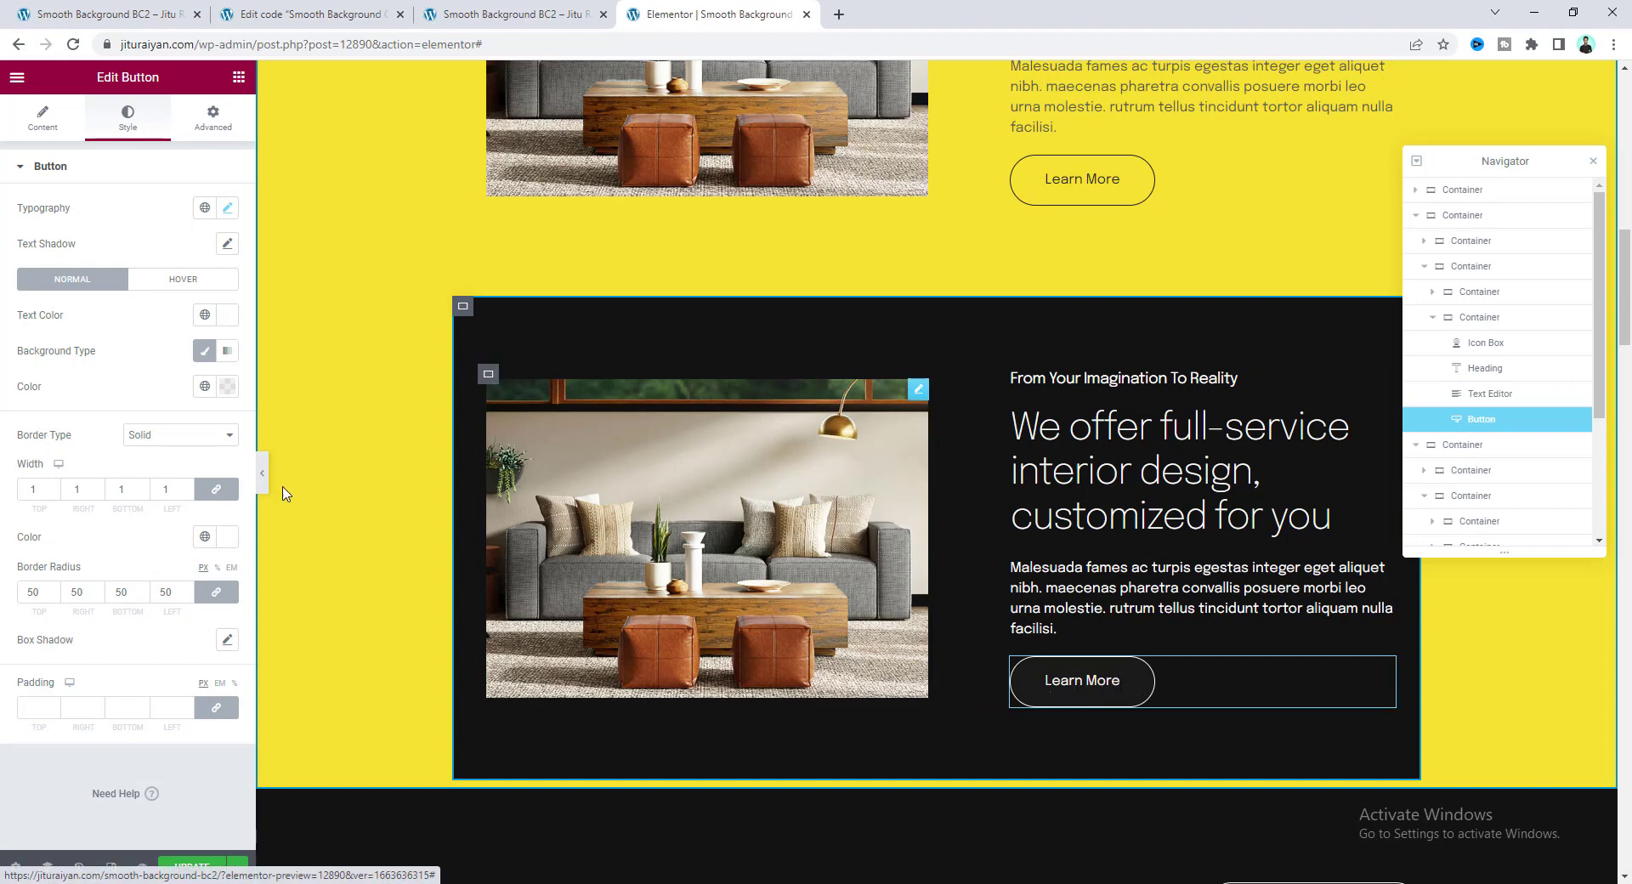
Step: Set the button's hover state to black text on a white background
left_click(164, 289)
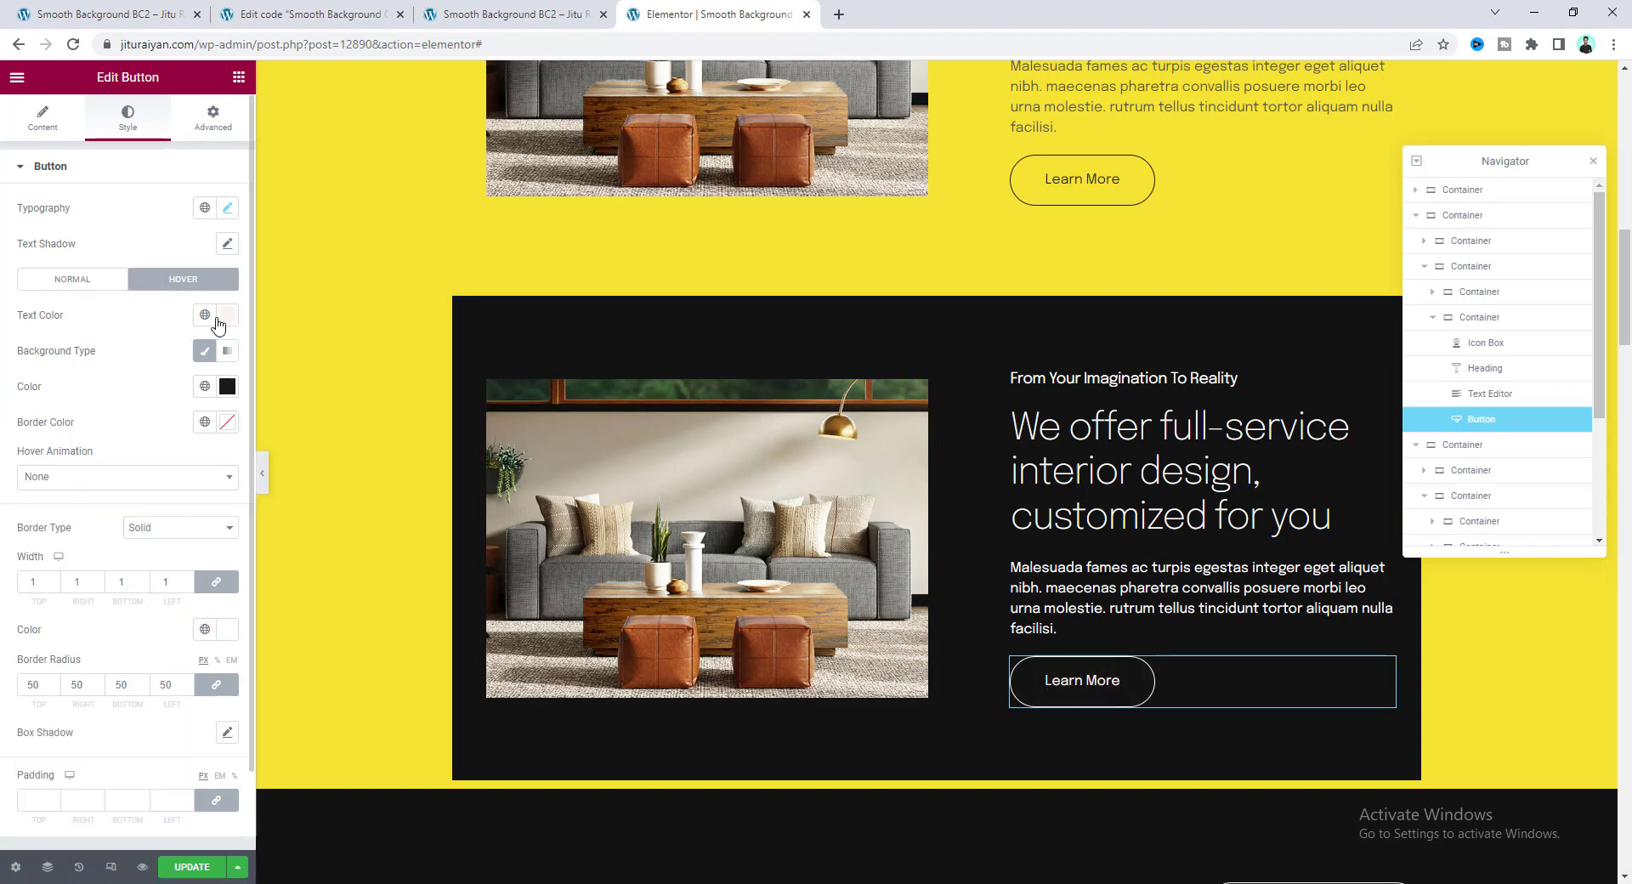
left_click(220, 320)
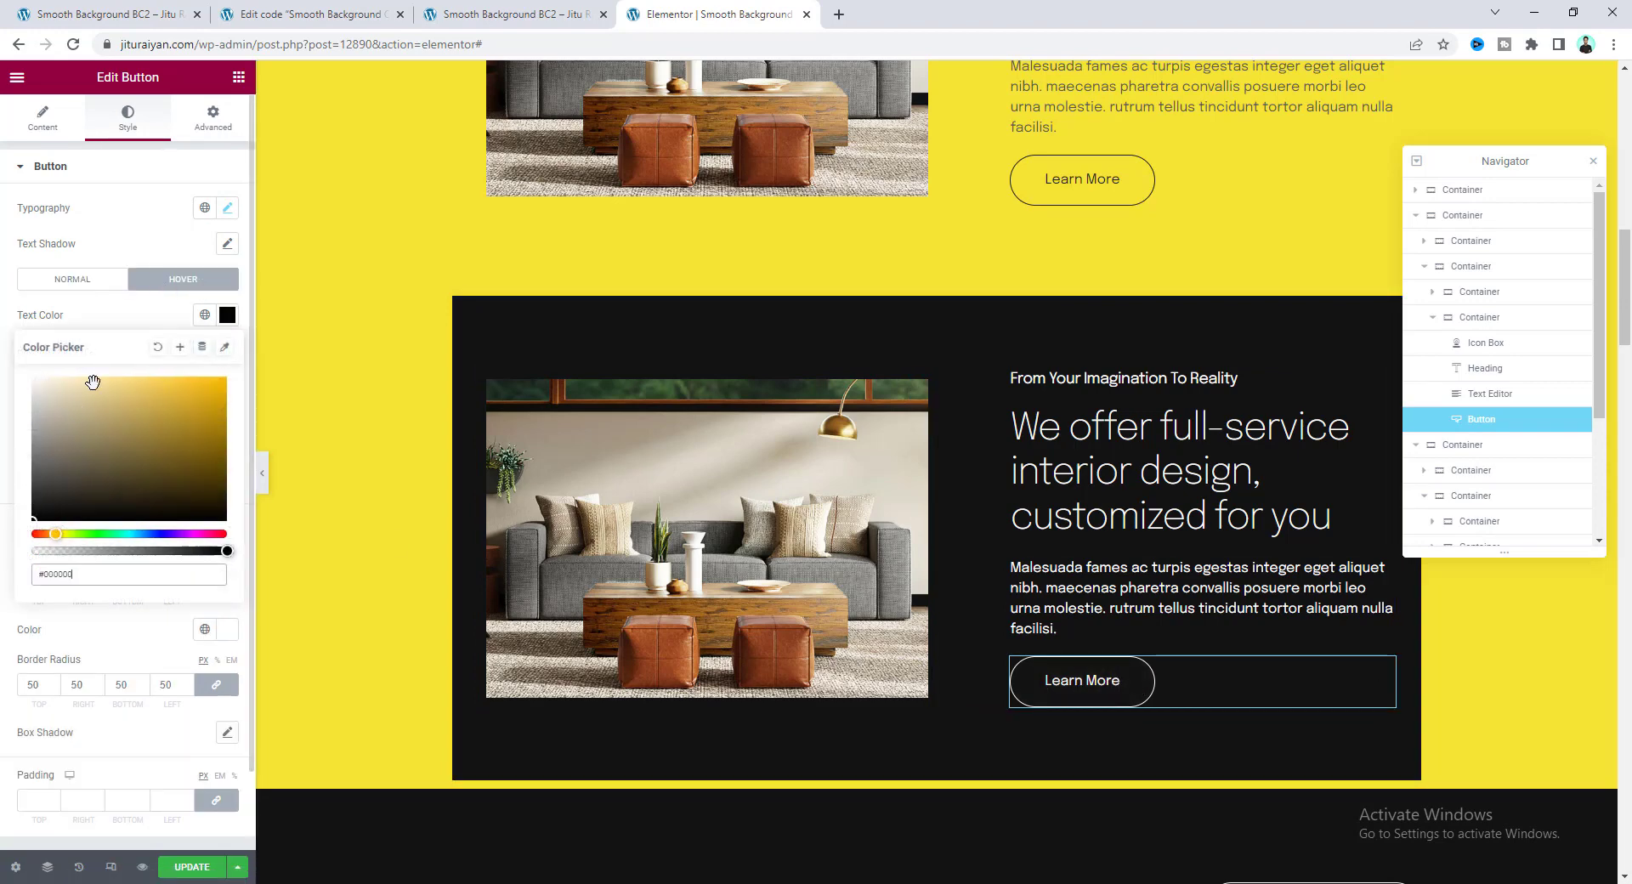
left_click(119, 313)
left_click(227, 385)
key("ctrl+v")
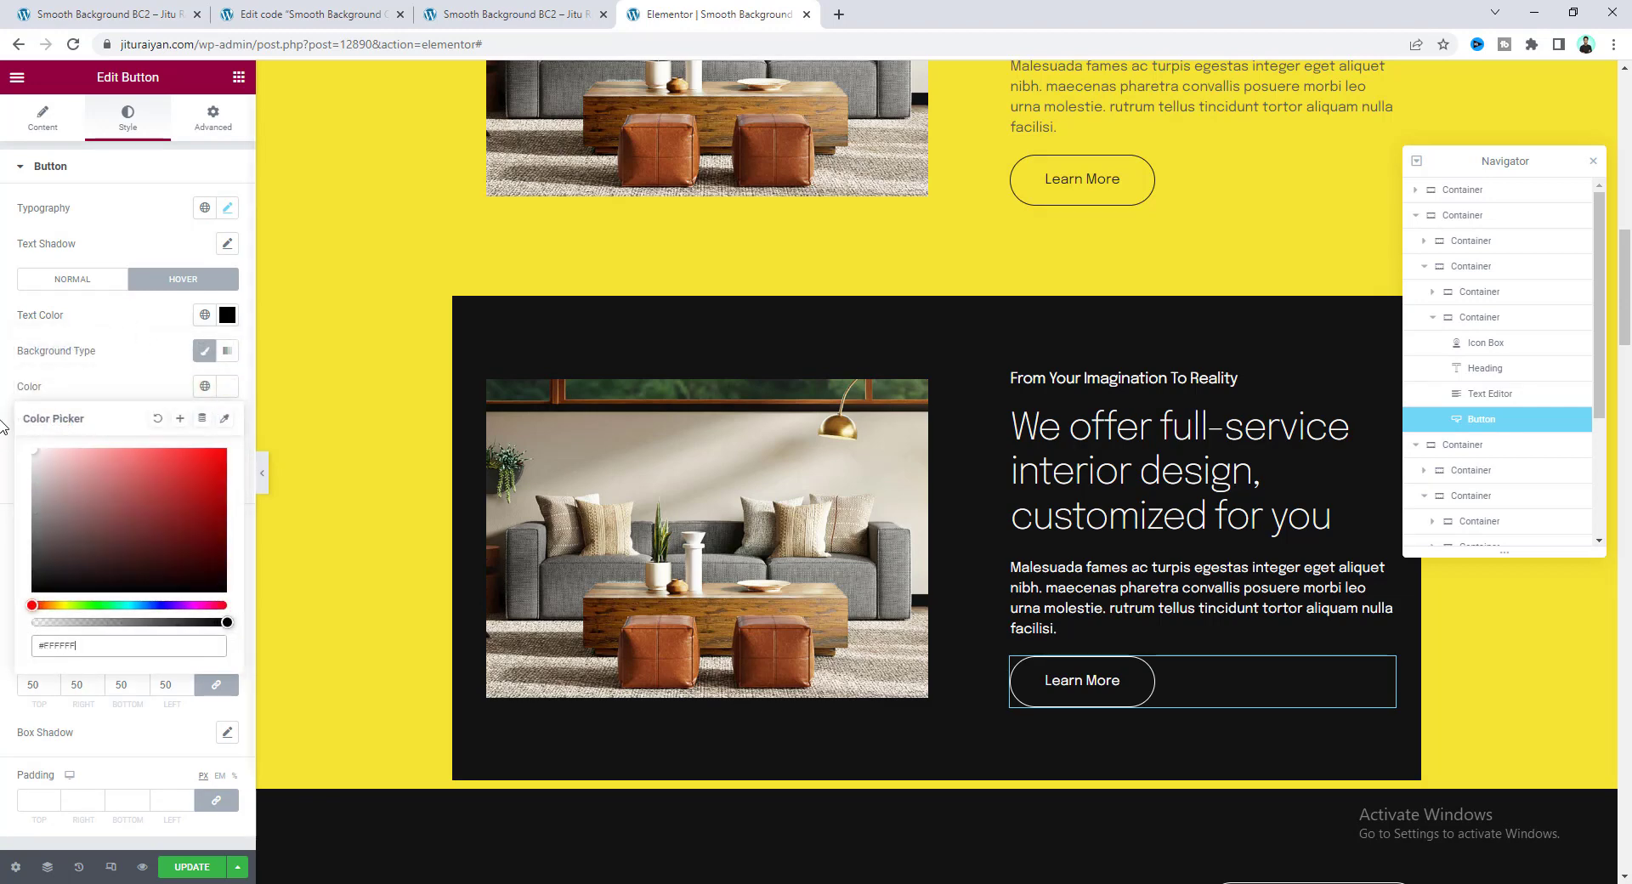
left_click(159, 382)
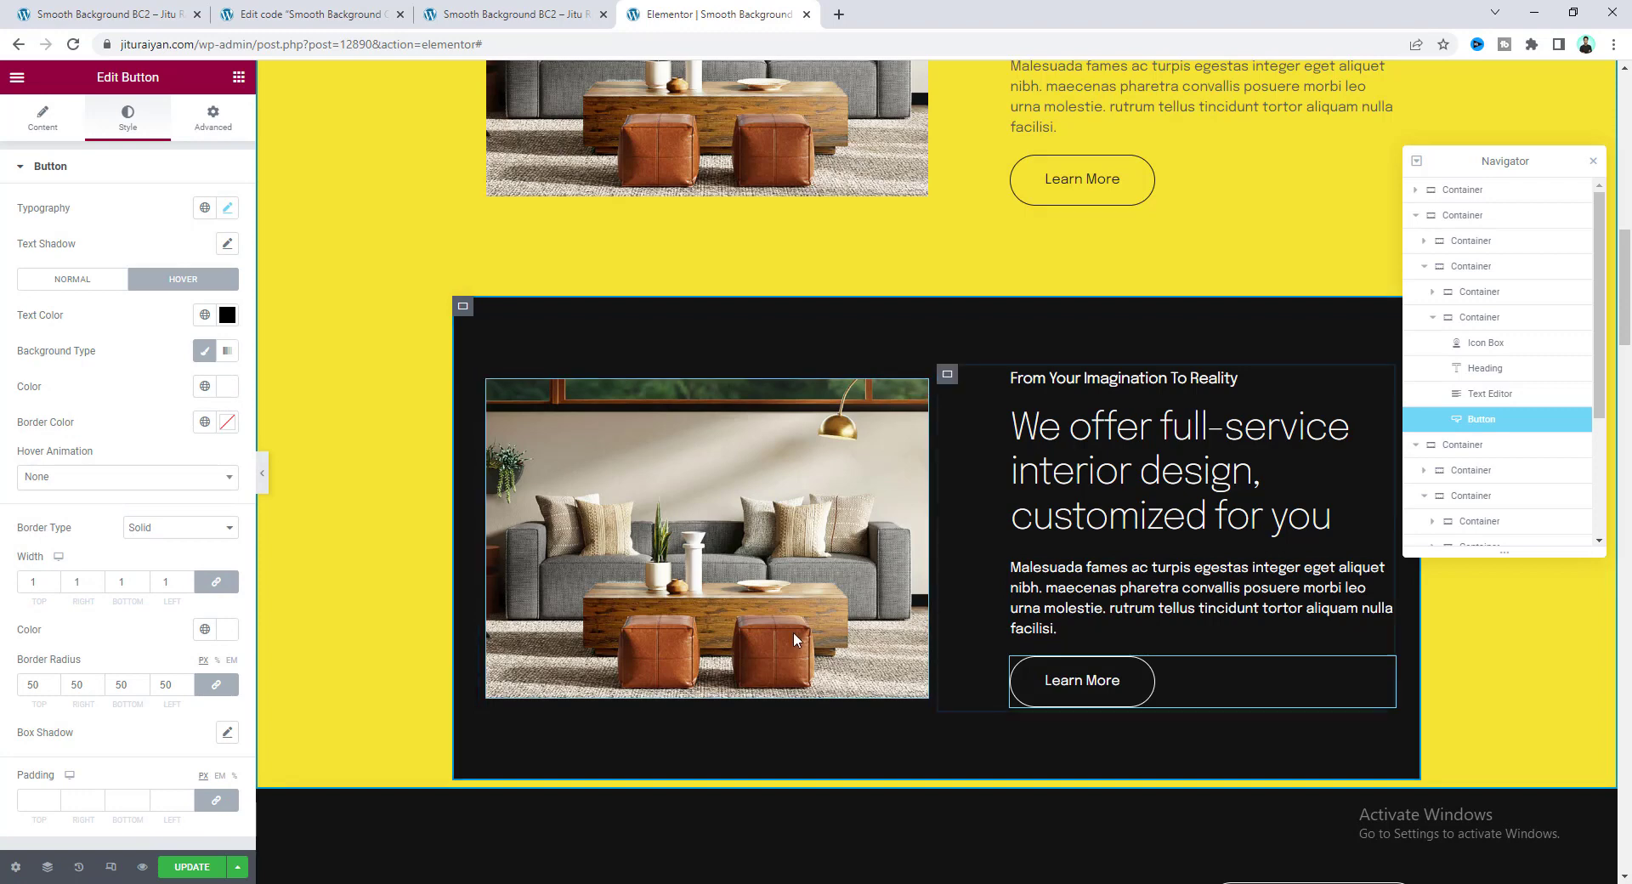
Step: Scroll to the interior-design container and duplicate it, leaving a yellow copy above
scroll(787, 629, "down", 2)
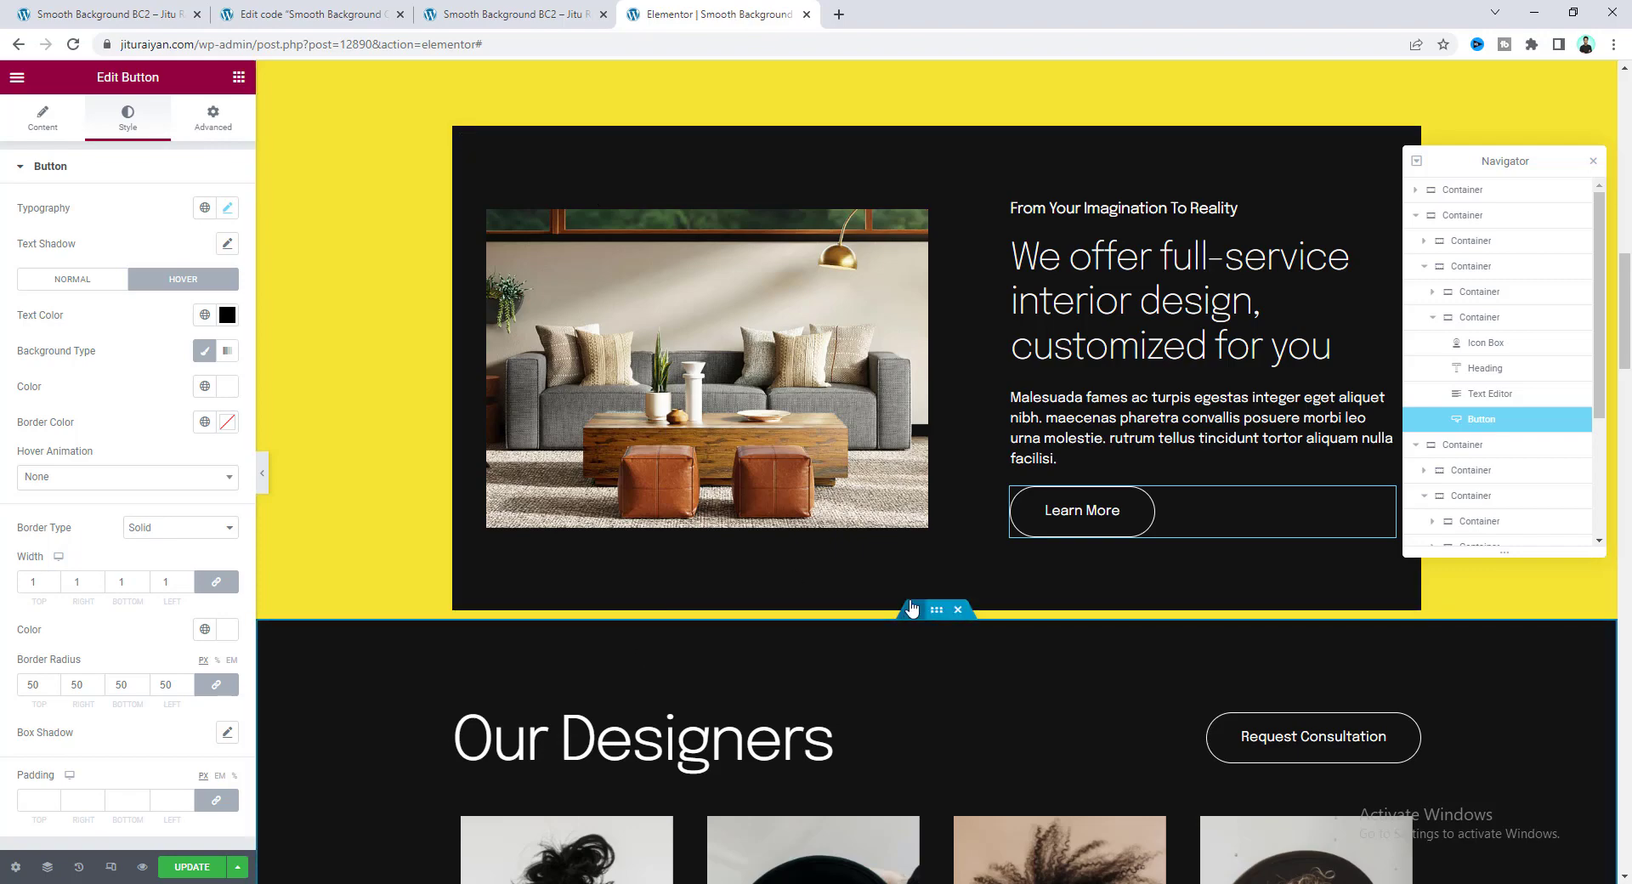
key("ctrl+z")
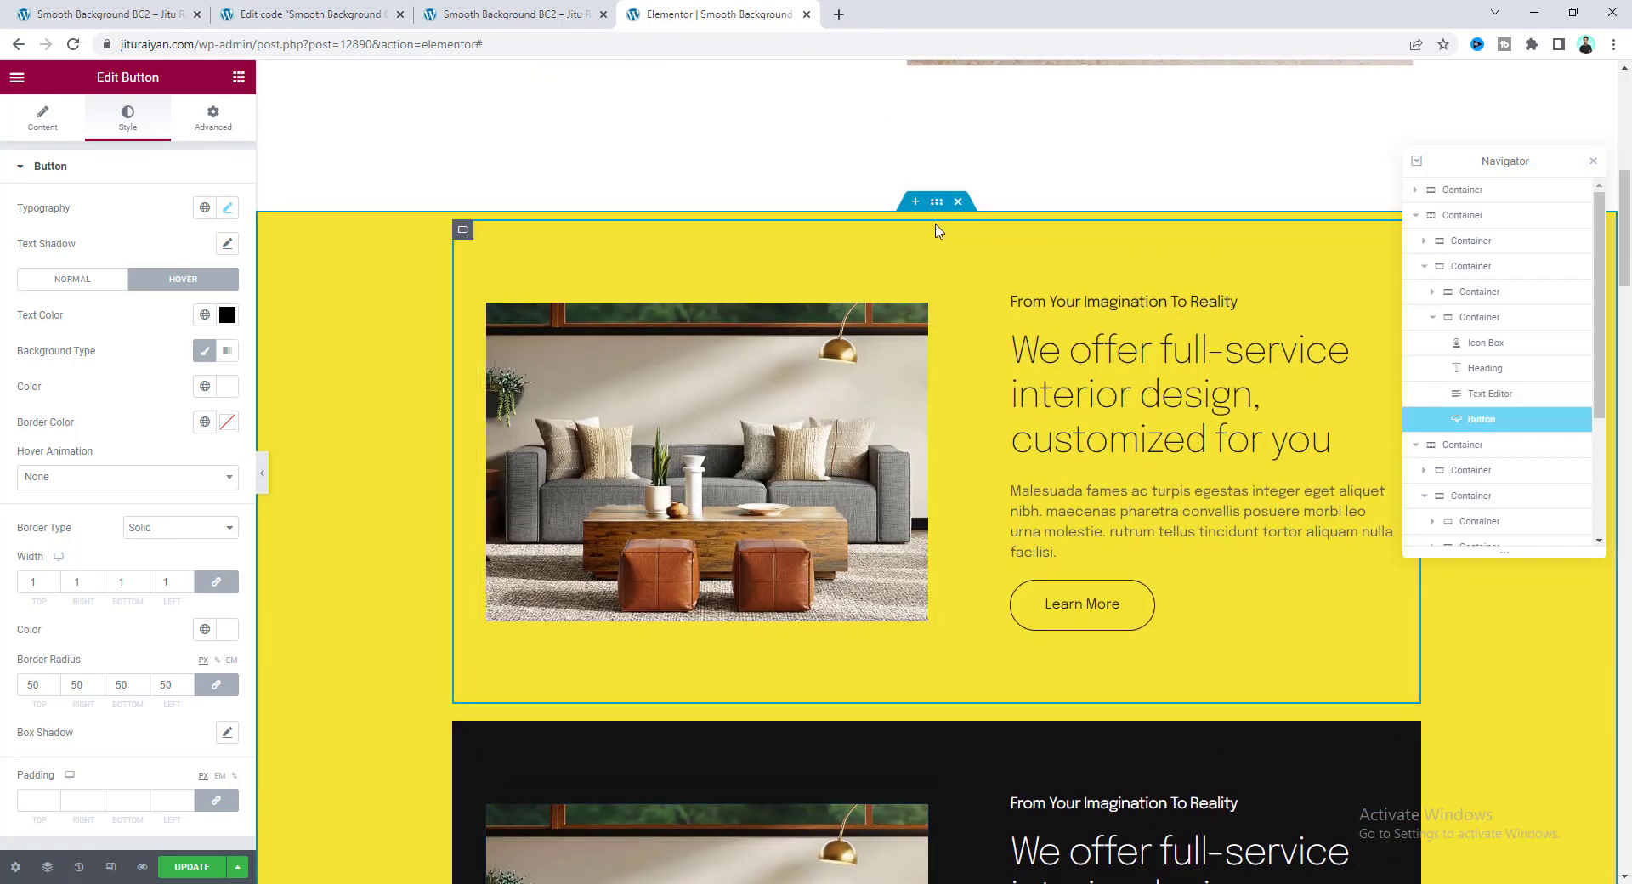
Step: Set the yellow container's Content Width to Full Width
left_click(938, 203)
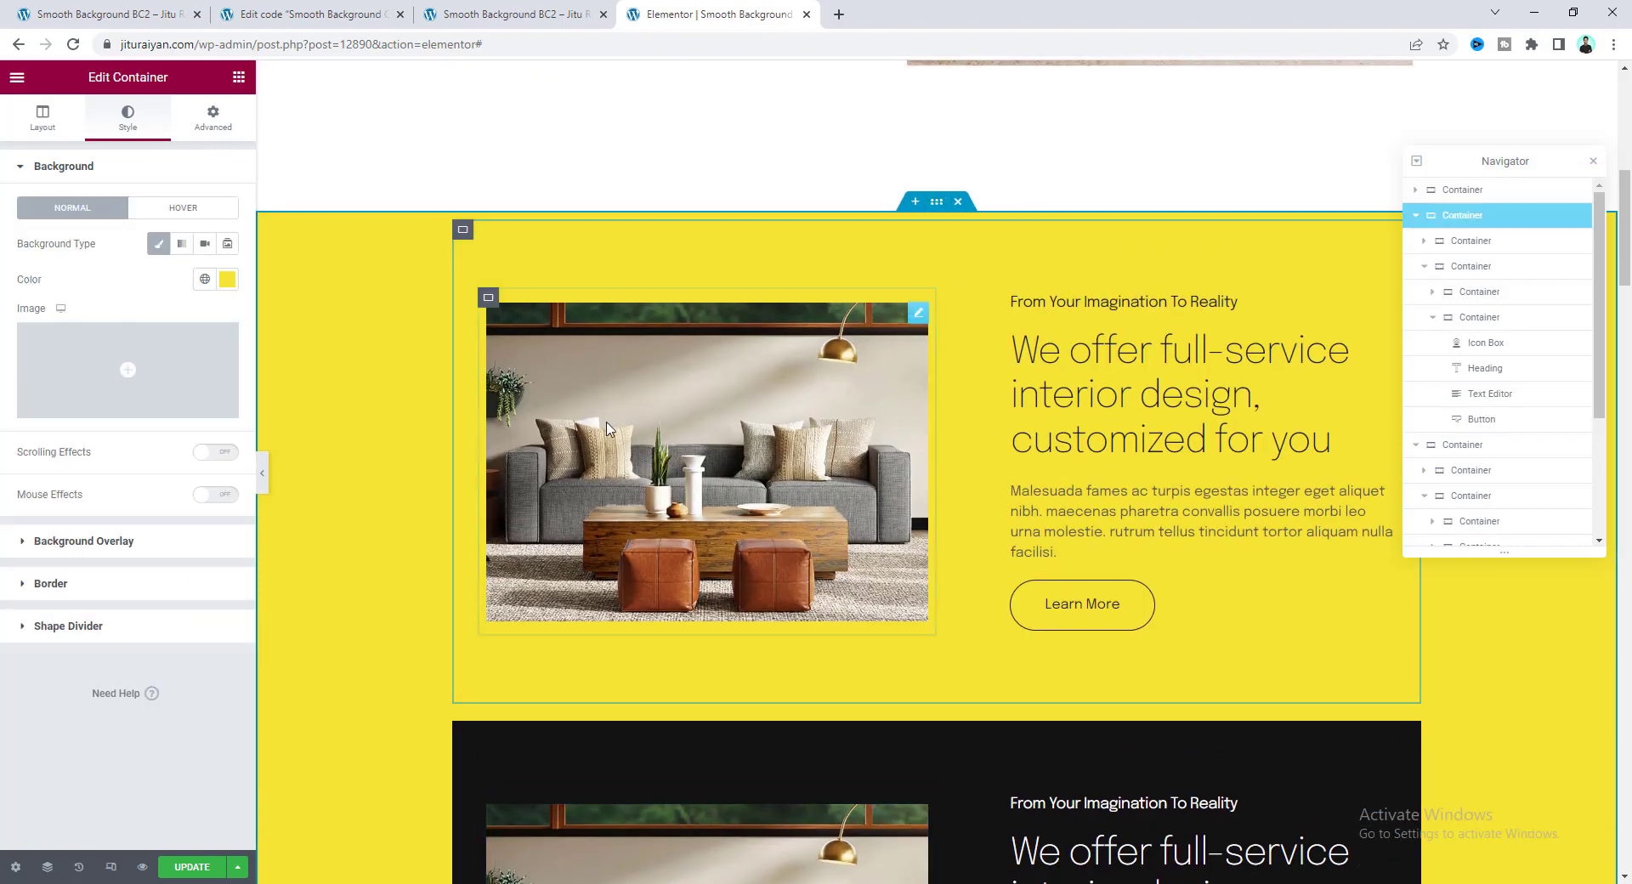
left_click(43, 118)
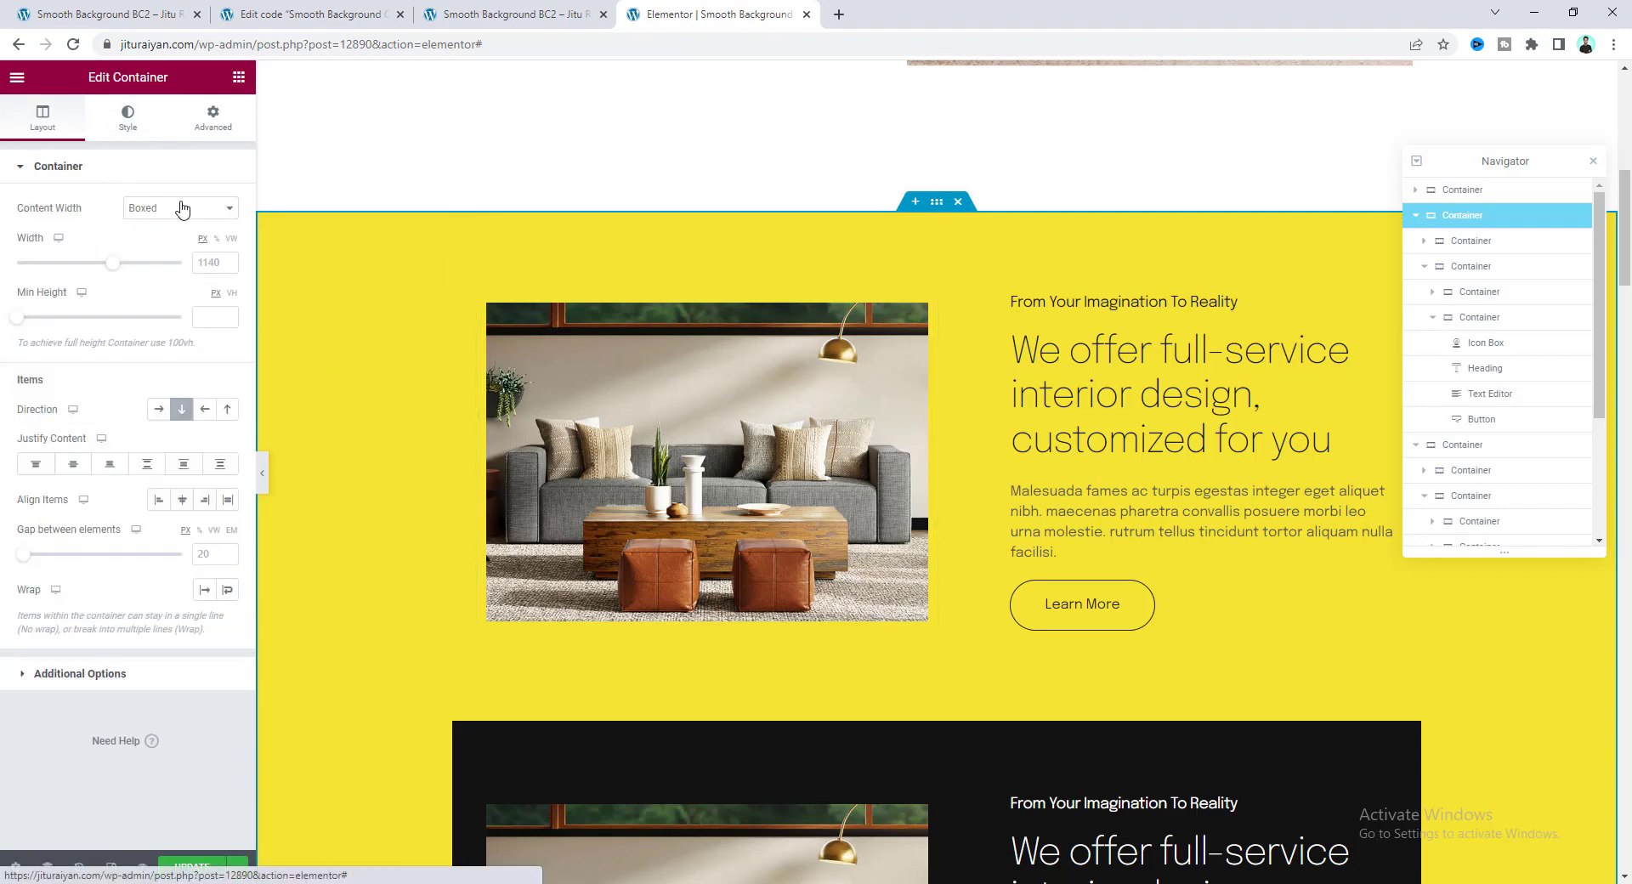
left_click(180, 207)
left_click(175, 249)
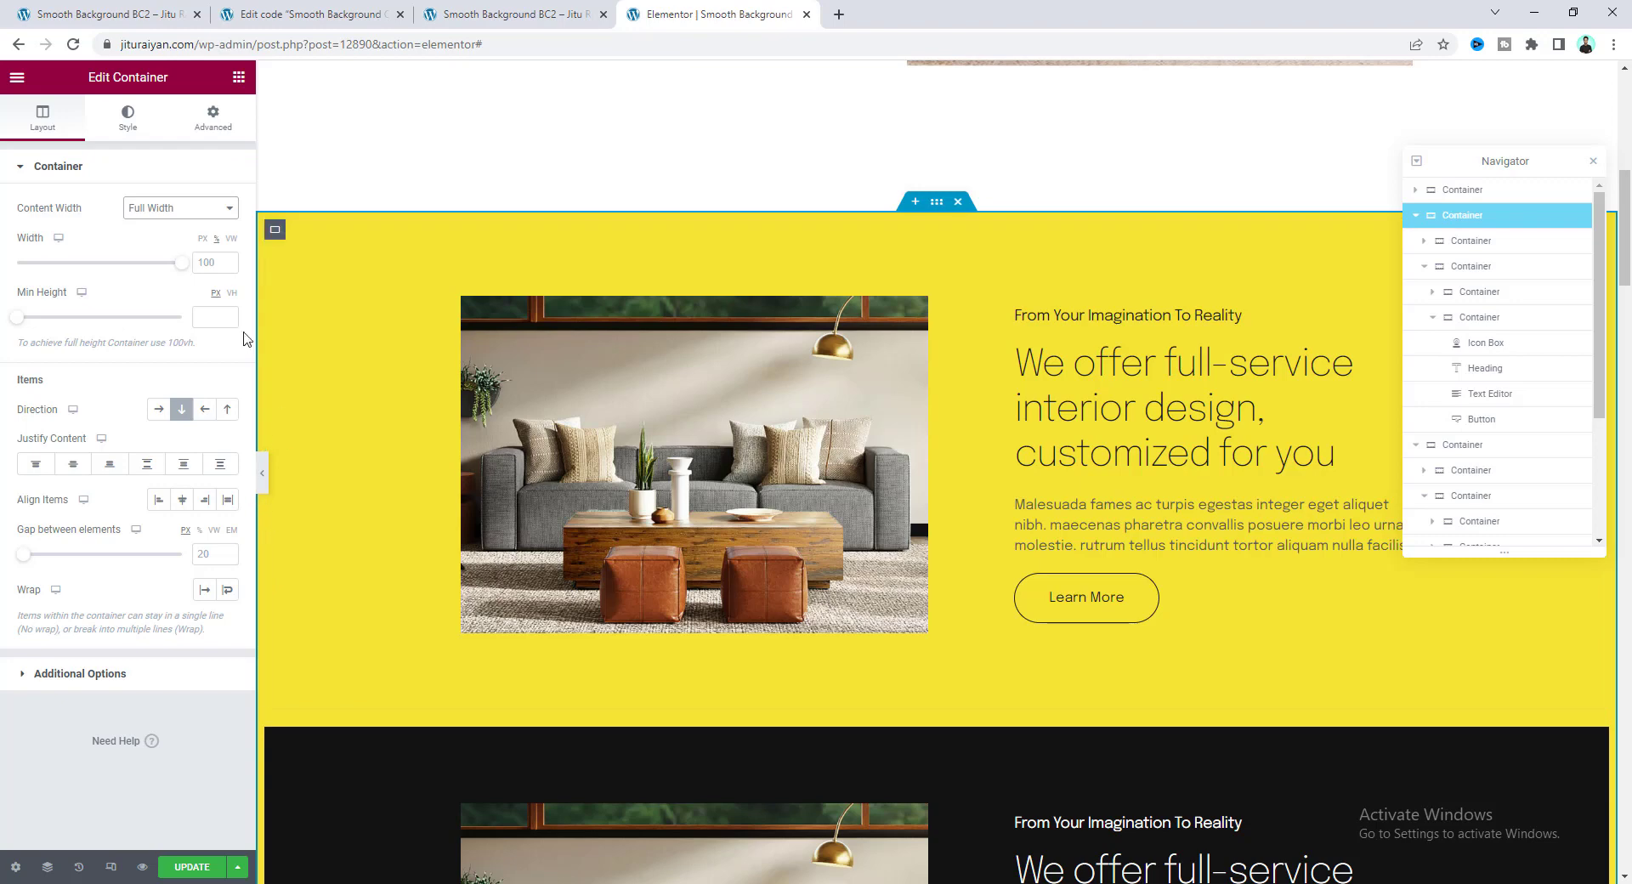
Step: Set the yellow container's Advanced padding to 0 on all sides
left_click(214, 120)
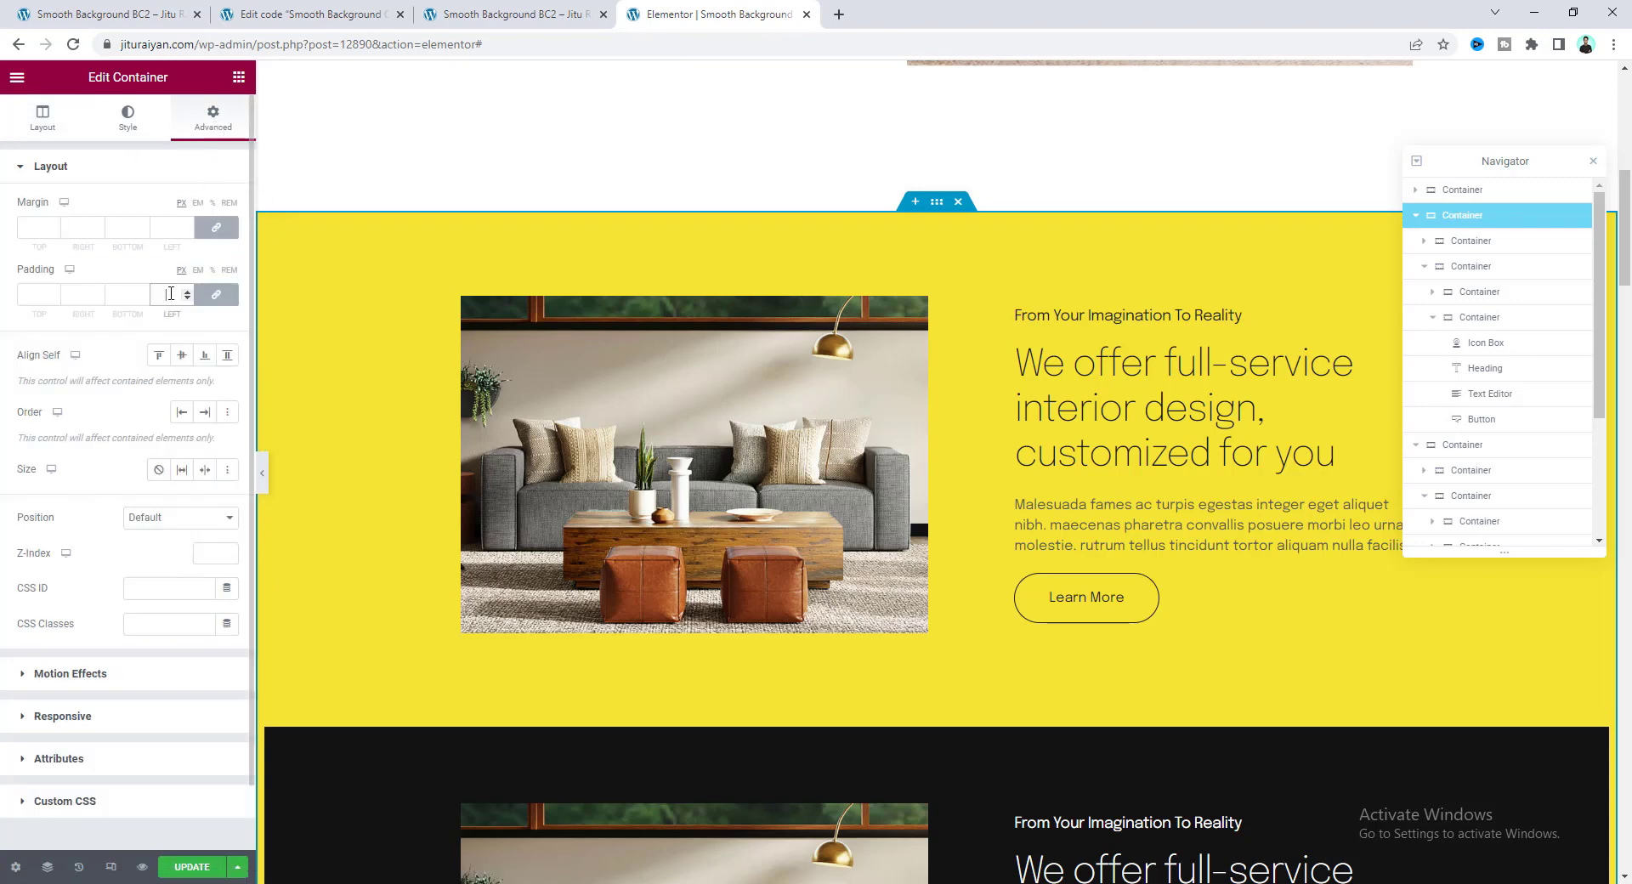
left_click(173, 300)
type("0")
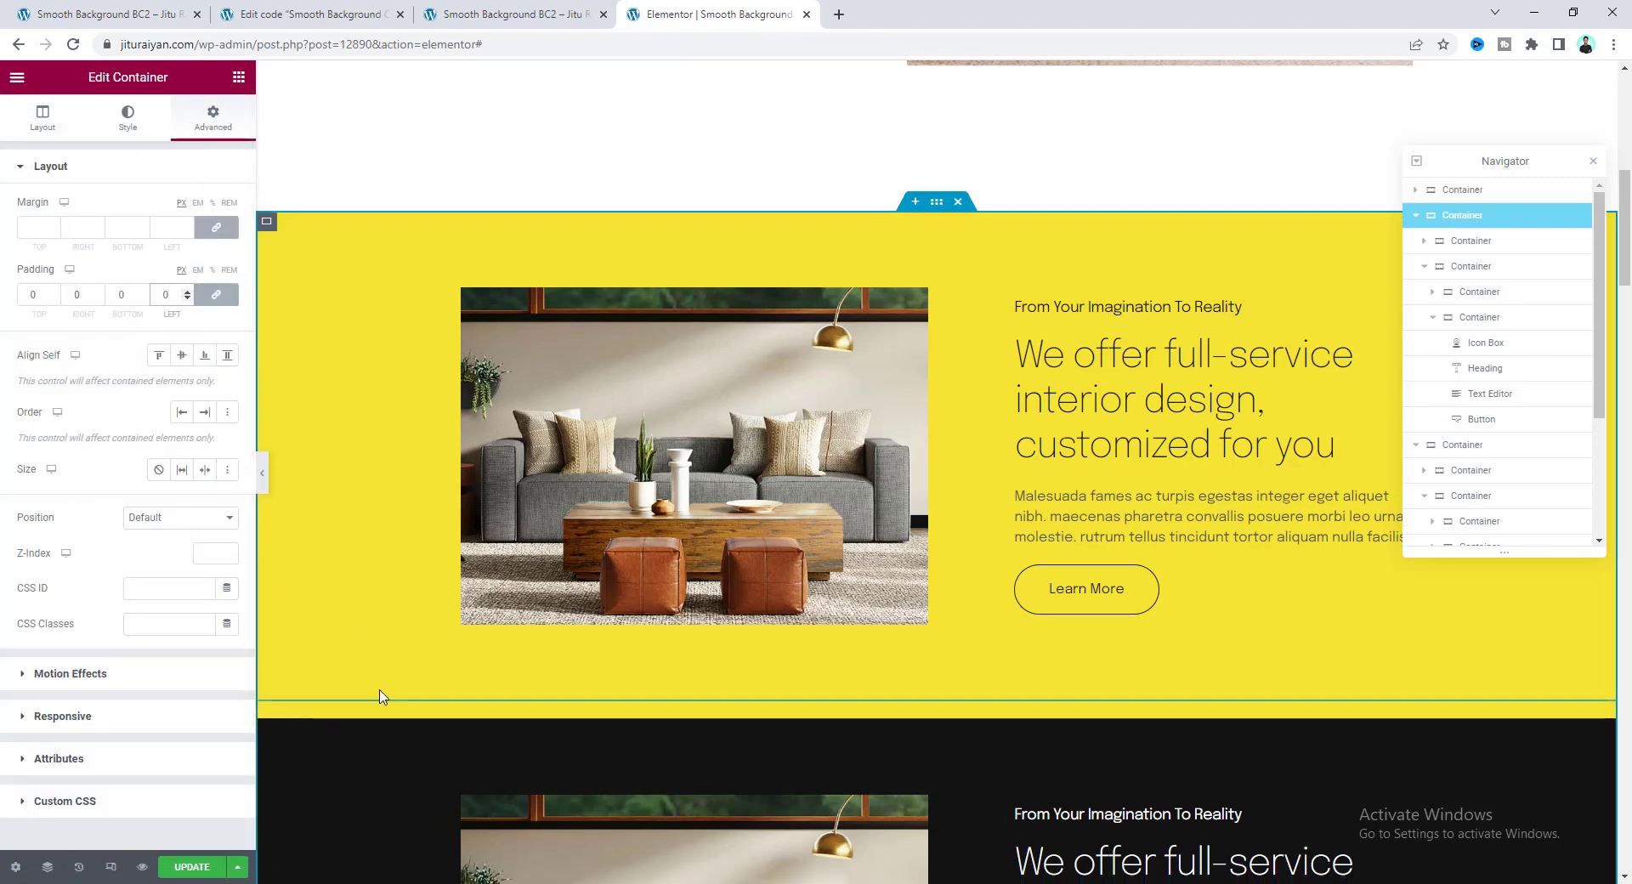
scroll(383, 726, "down", 1)
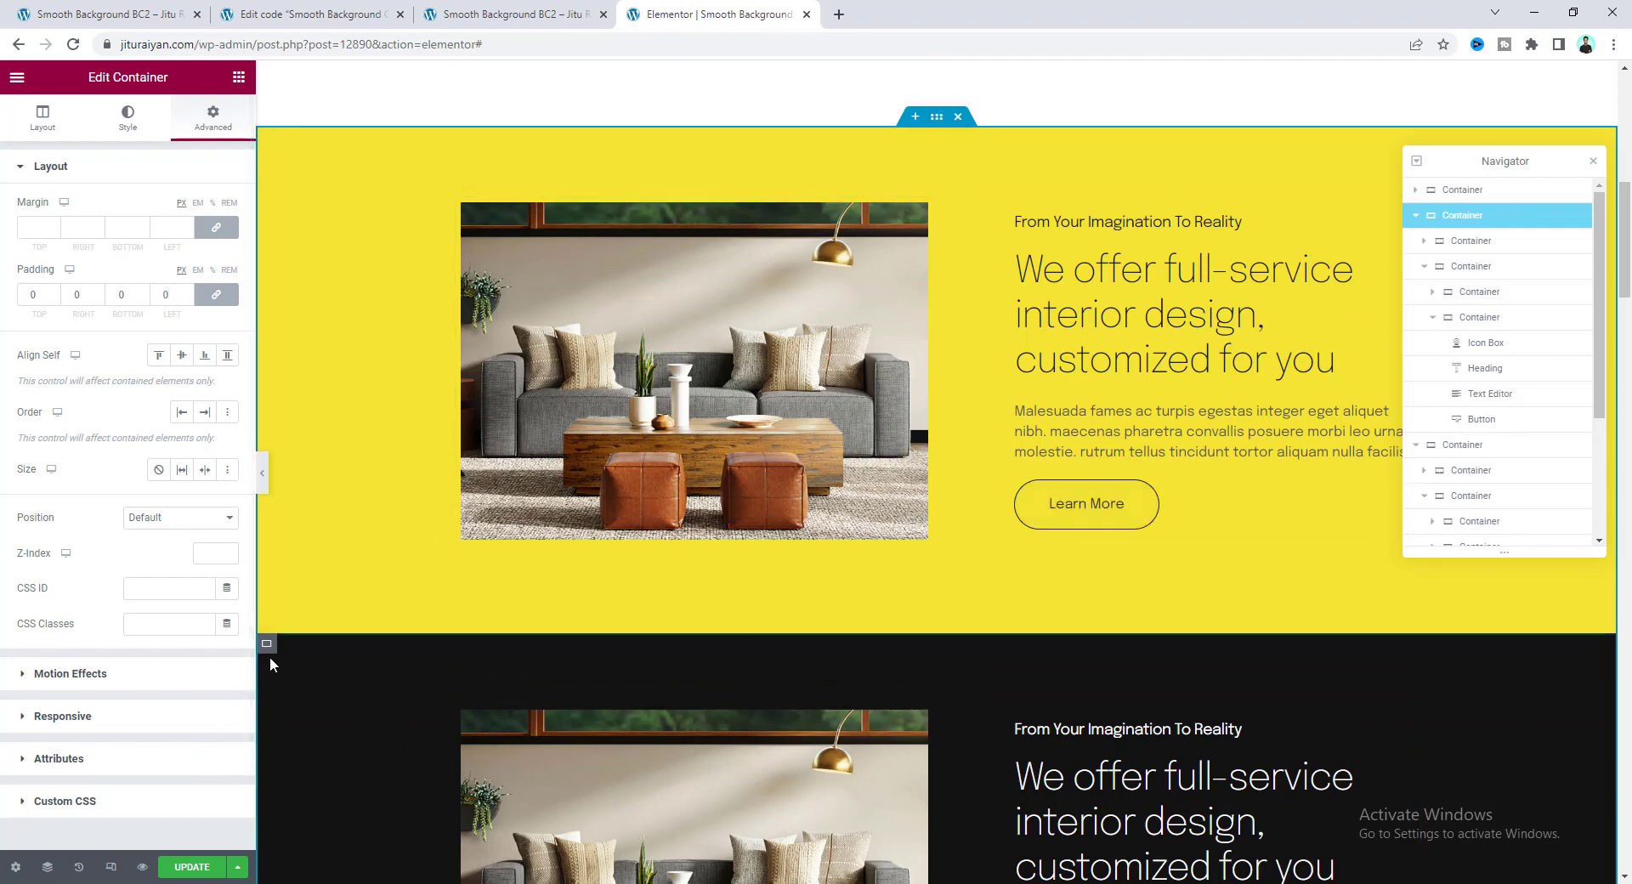
Step: Set the dark inner container's Position to Absolute
left_click(266, 645)
left_click(212, 117)
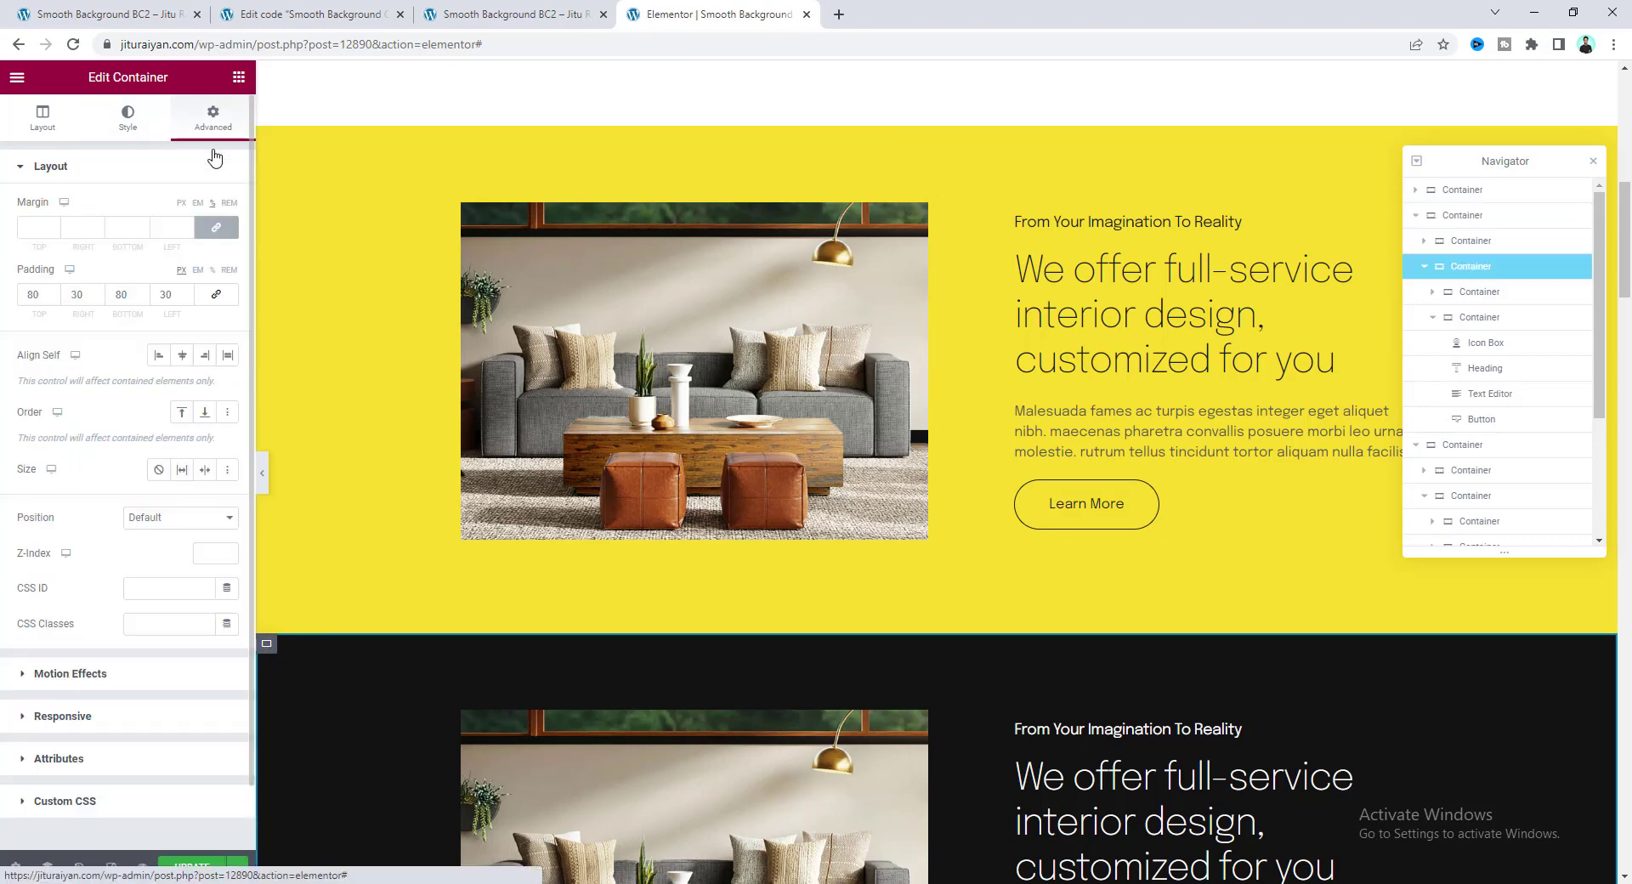
left_click(195, 520)
left_click(196, 551)
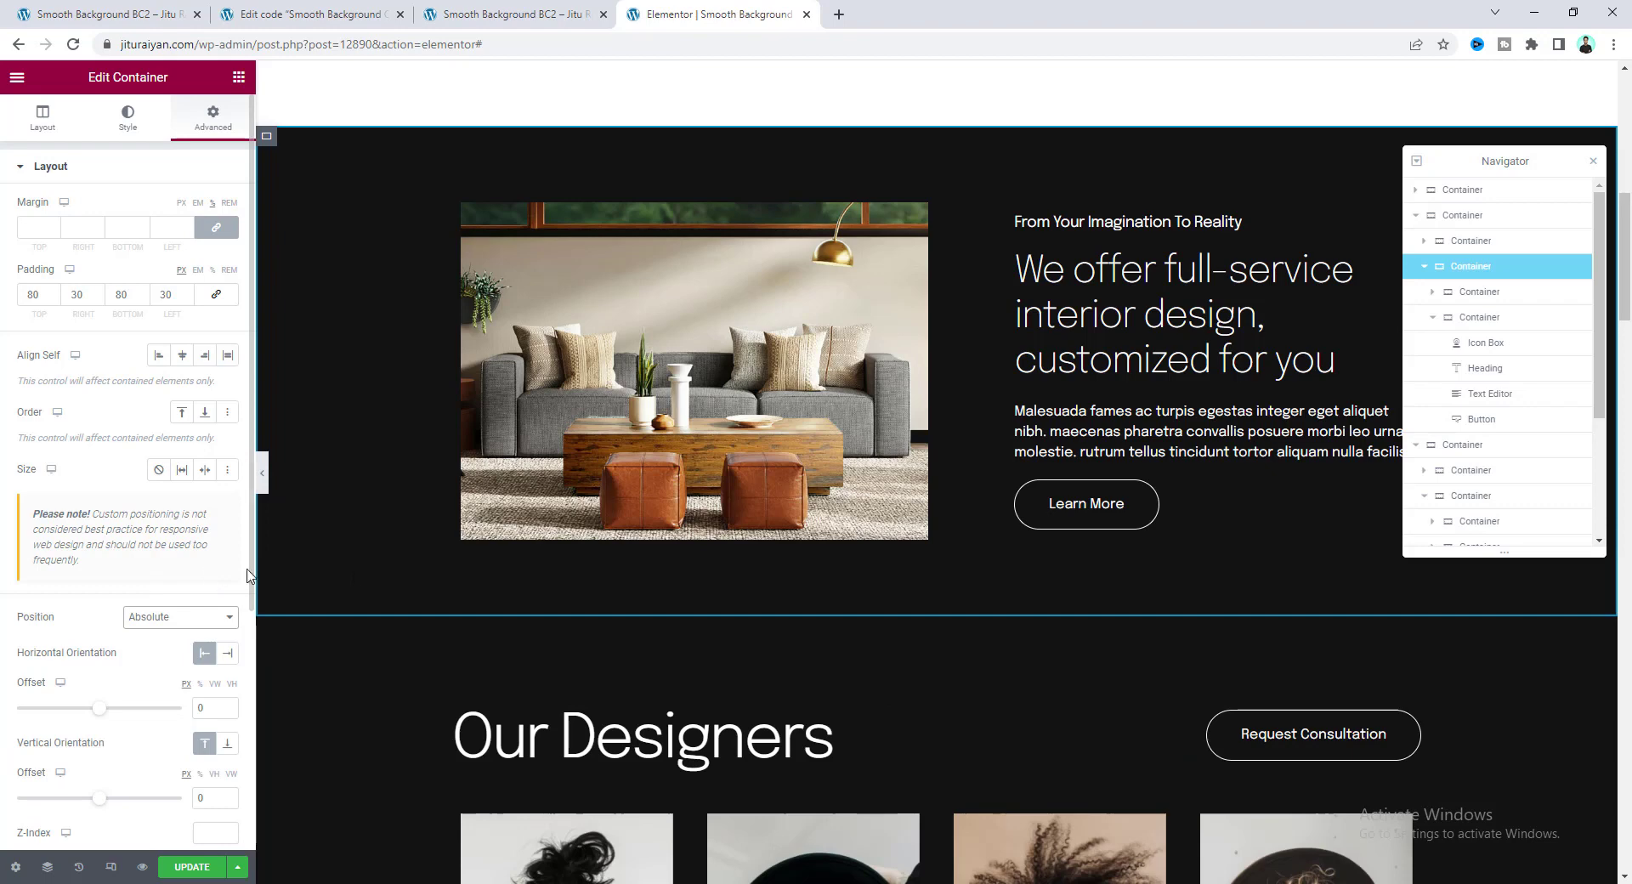
Step: Give the parent wrapper container the CSS class sb-color and update the page
left_click(1423, 267)
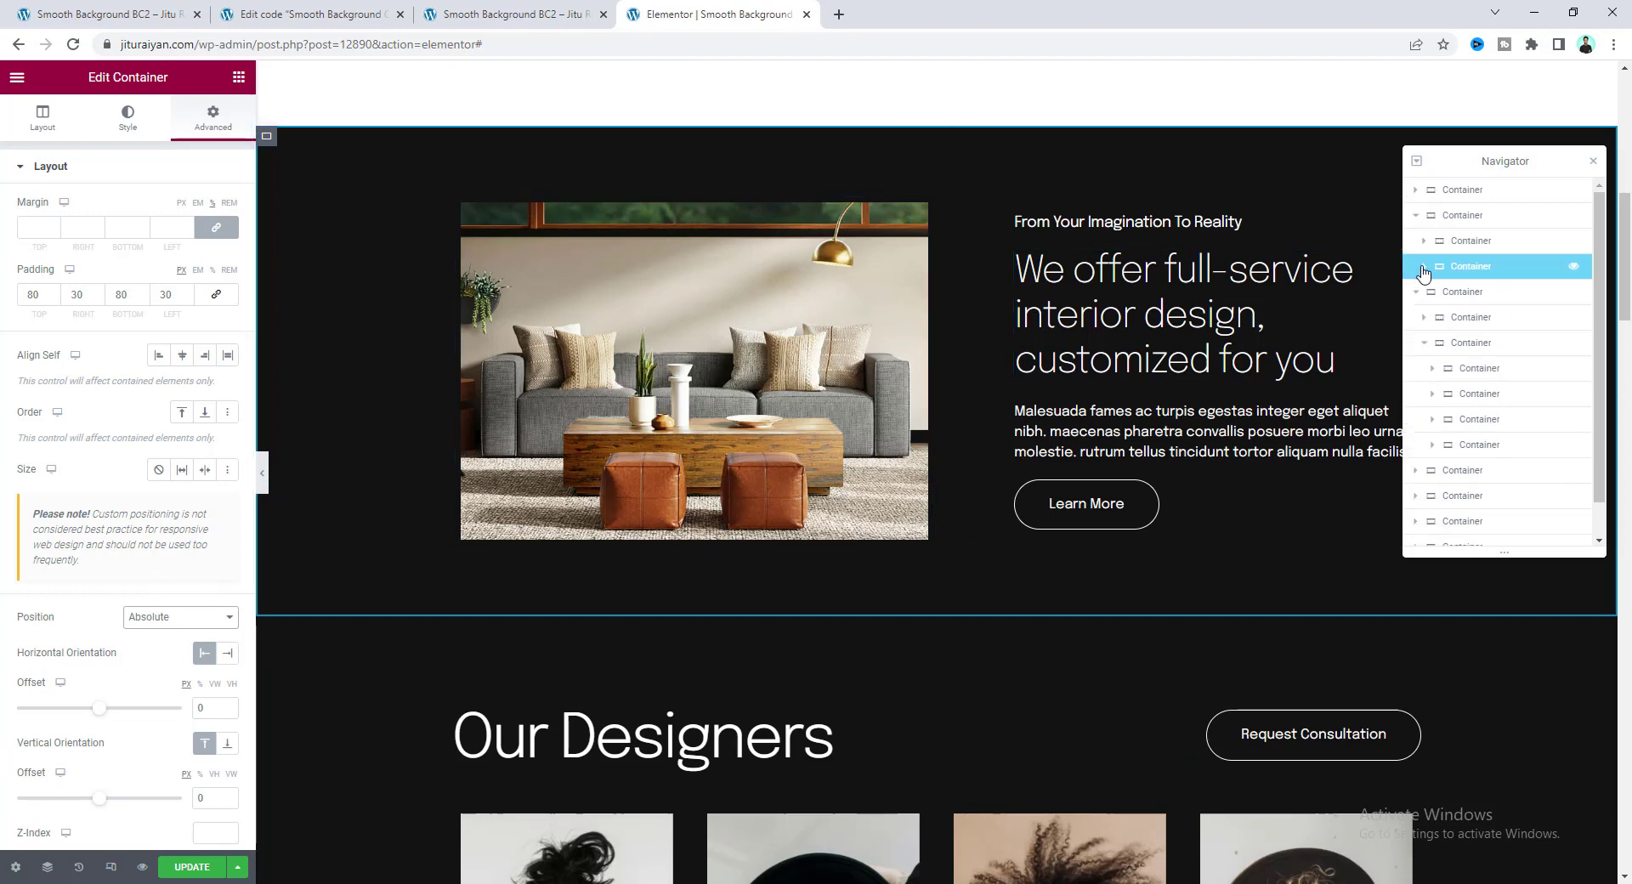
left_click(1425, 269)
left_click(1425, 268)
left_click(1471, 243)
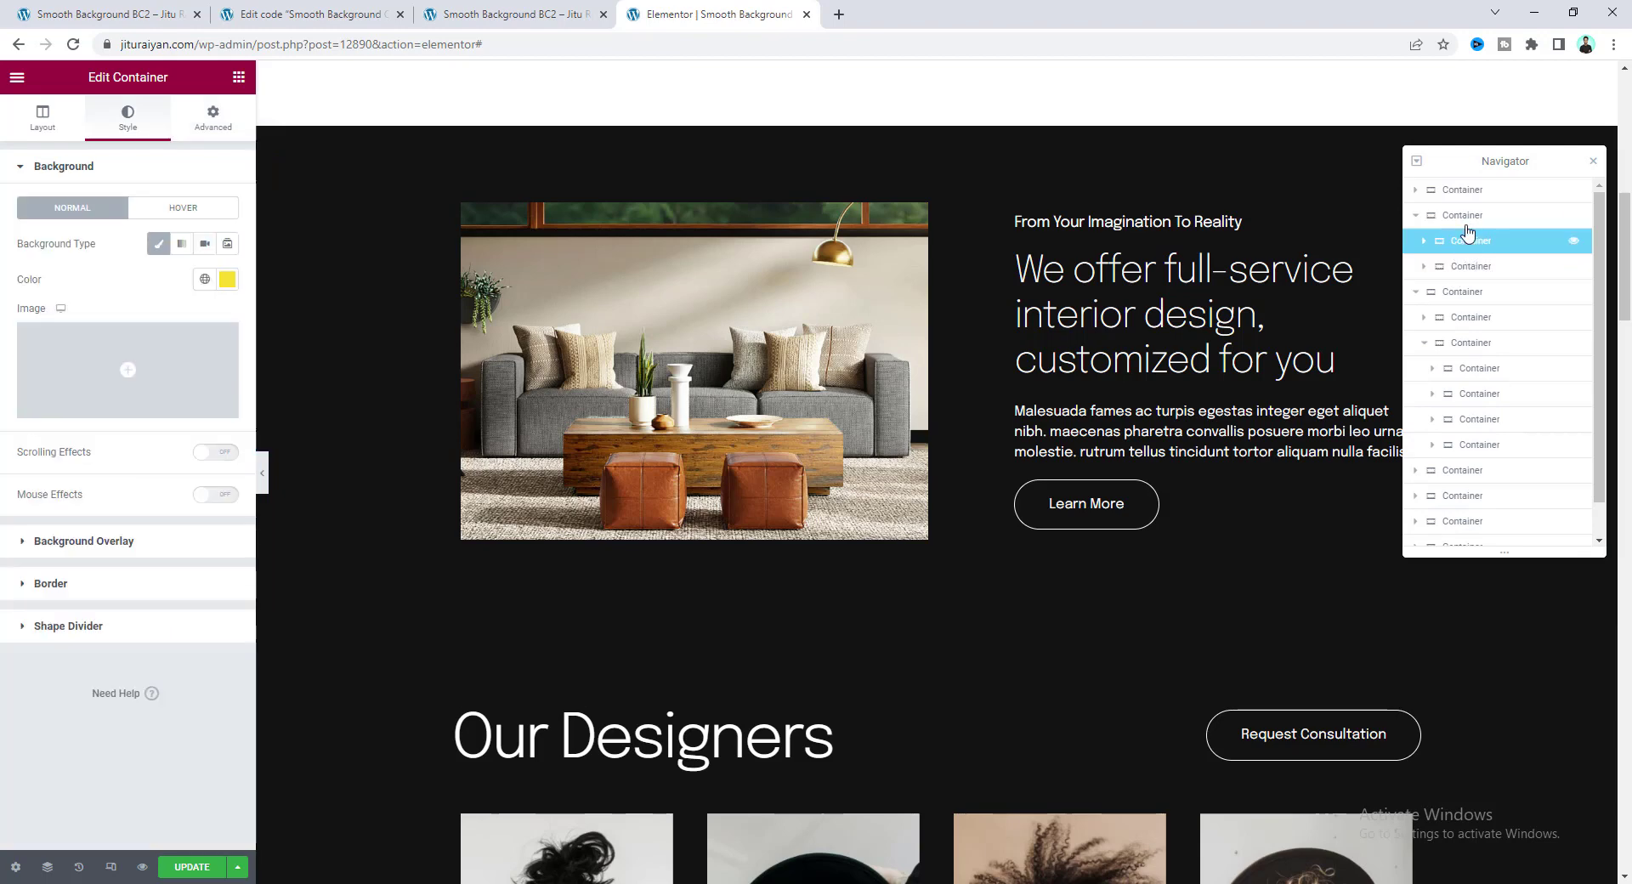
left_click(1448, 223)
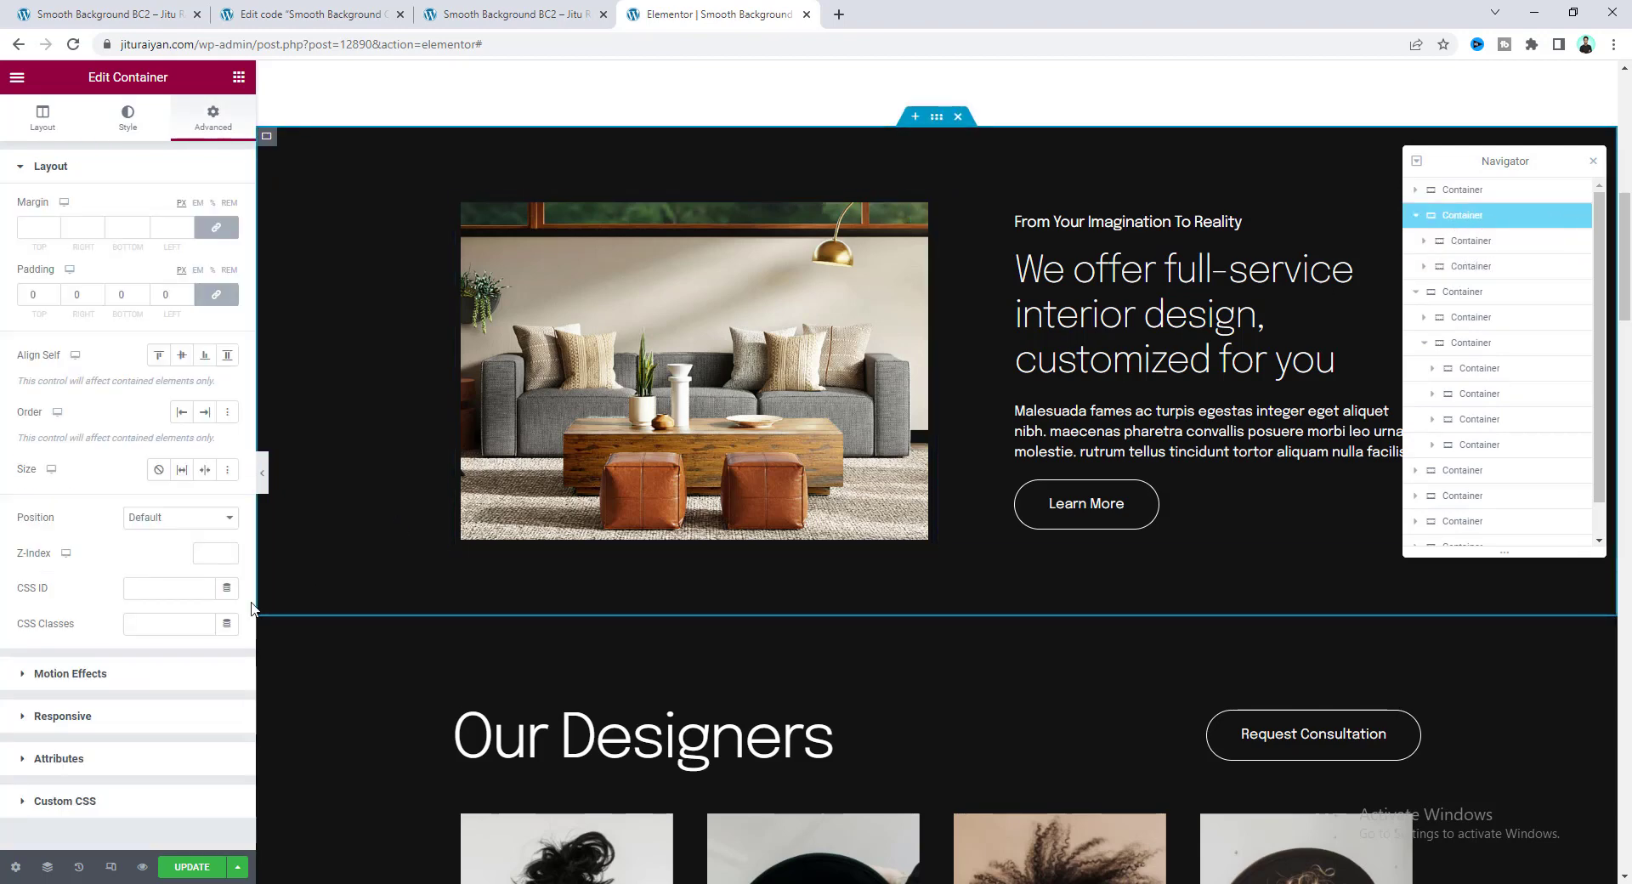
left_click(202, 620)
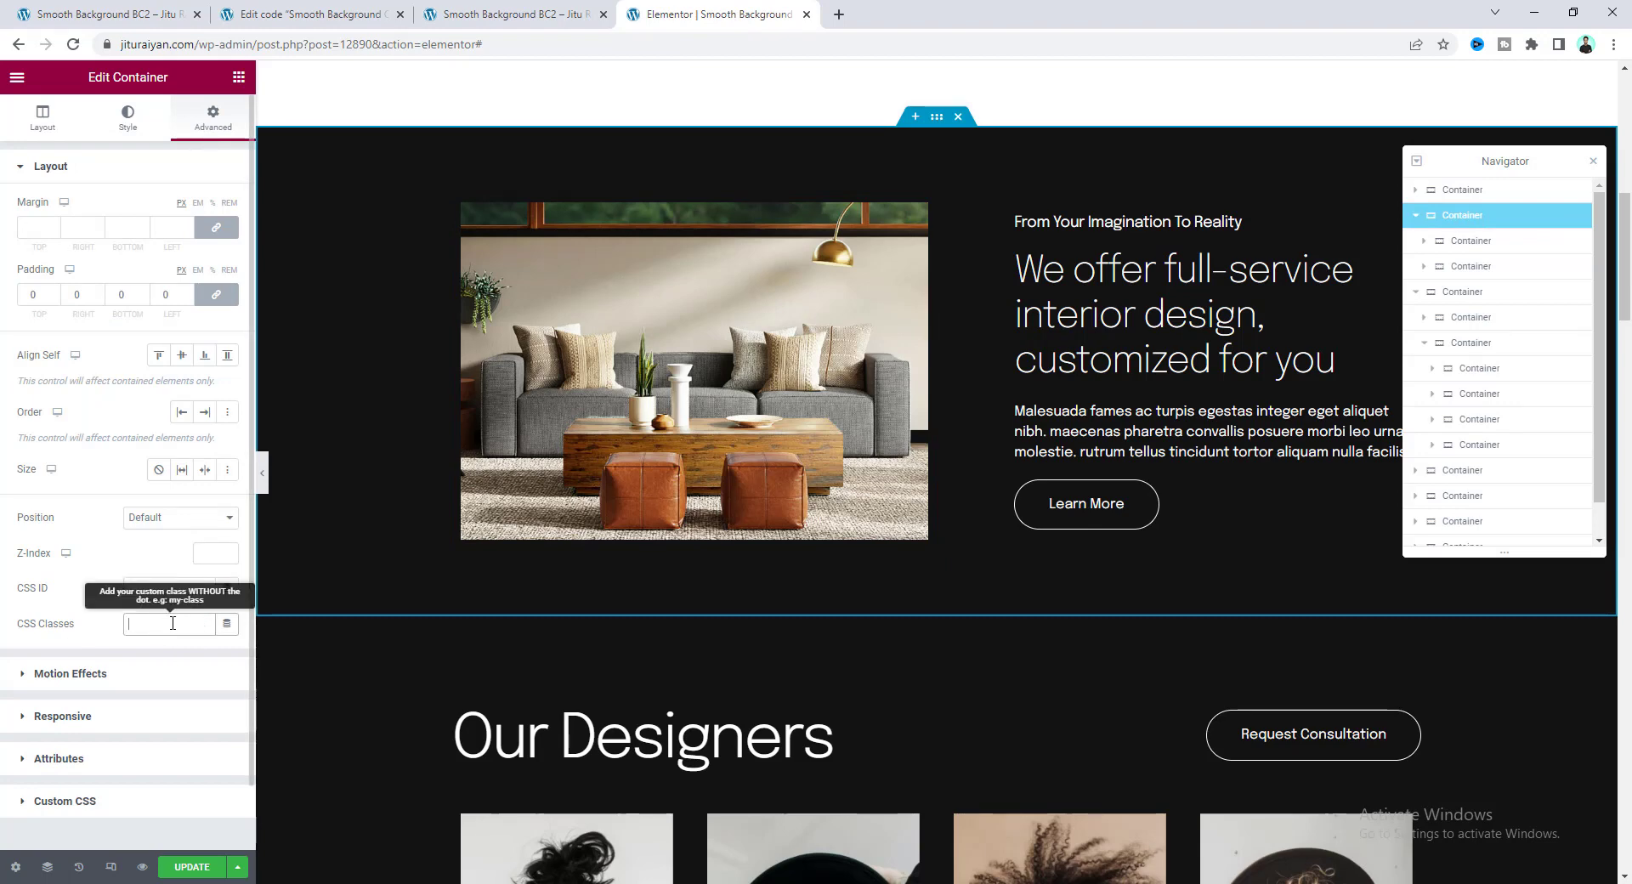
type("sb-color")
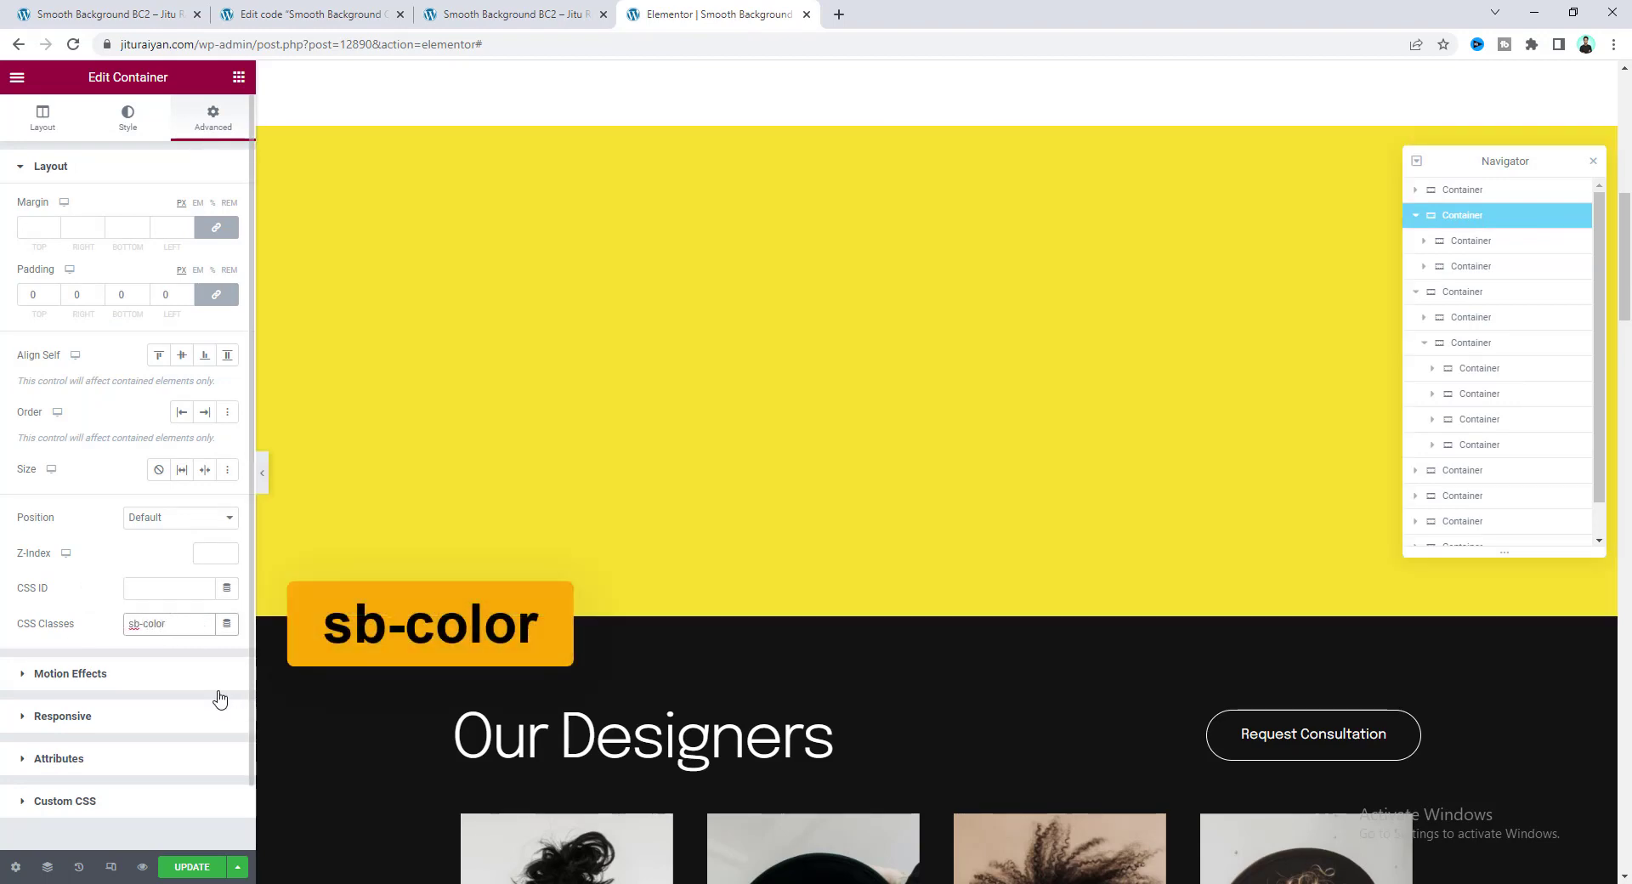
left_click(191, 867)
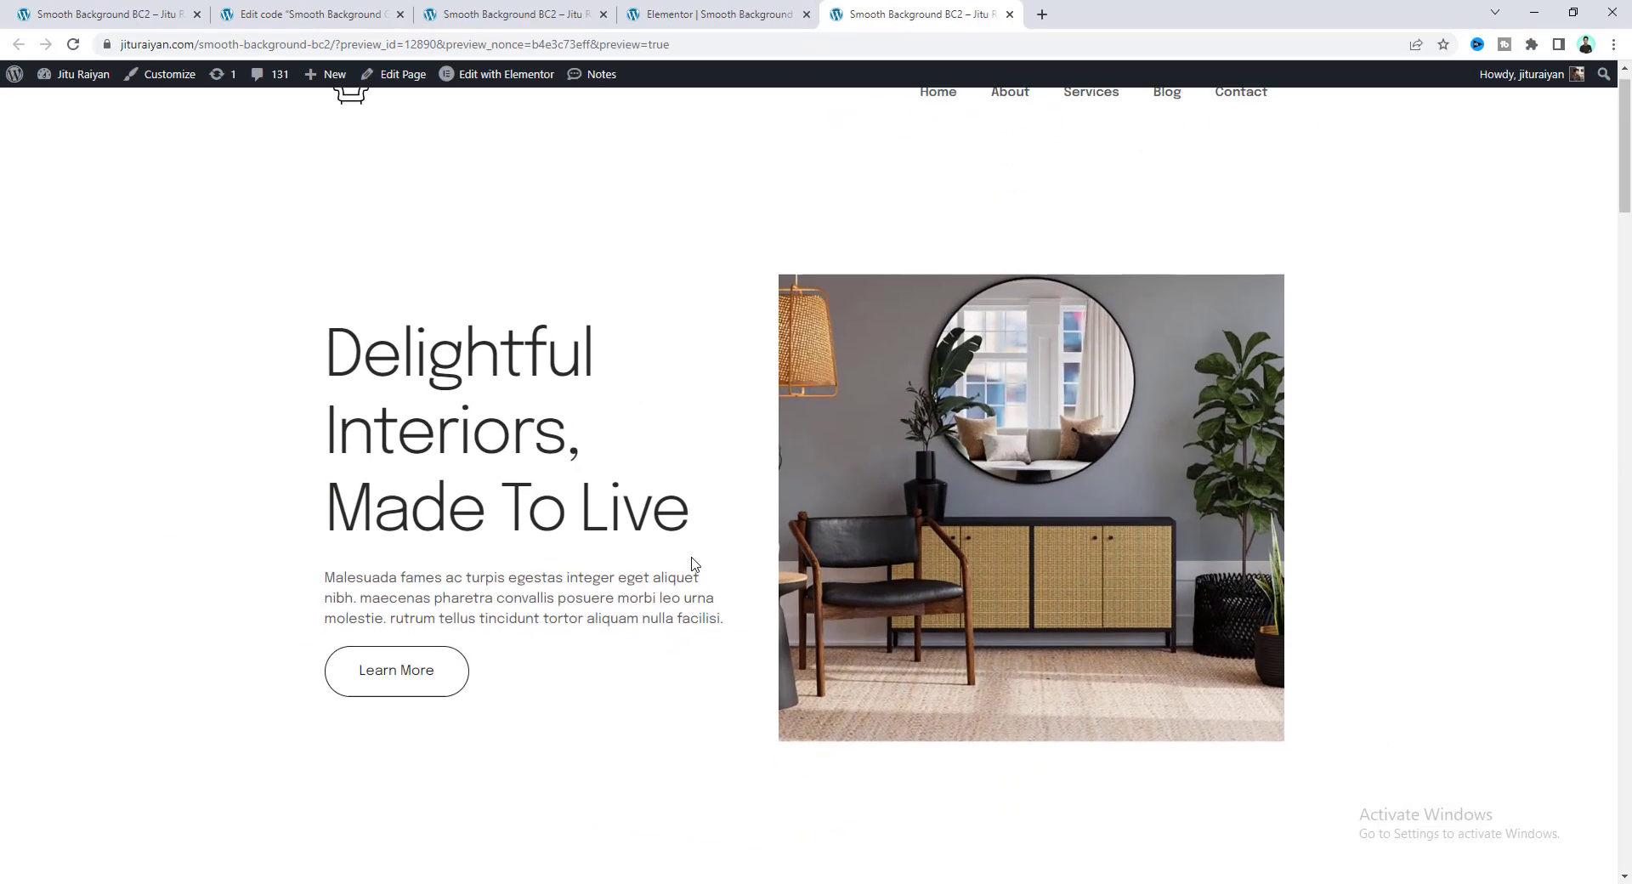
Step: Scroll down the preview to watch the section backgrounds change colour
scroll(692, 564, "down", 5)
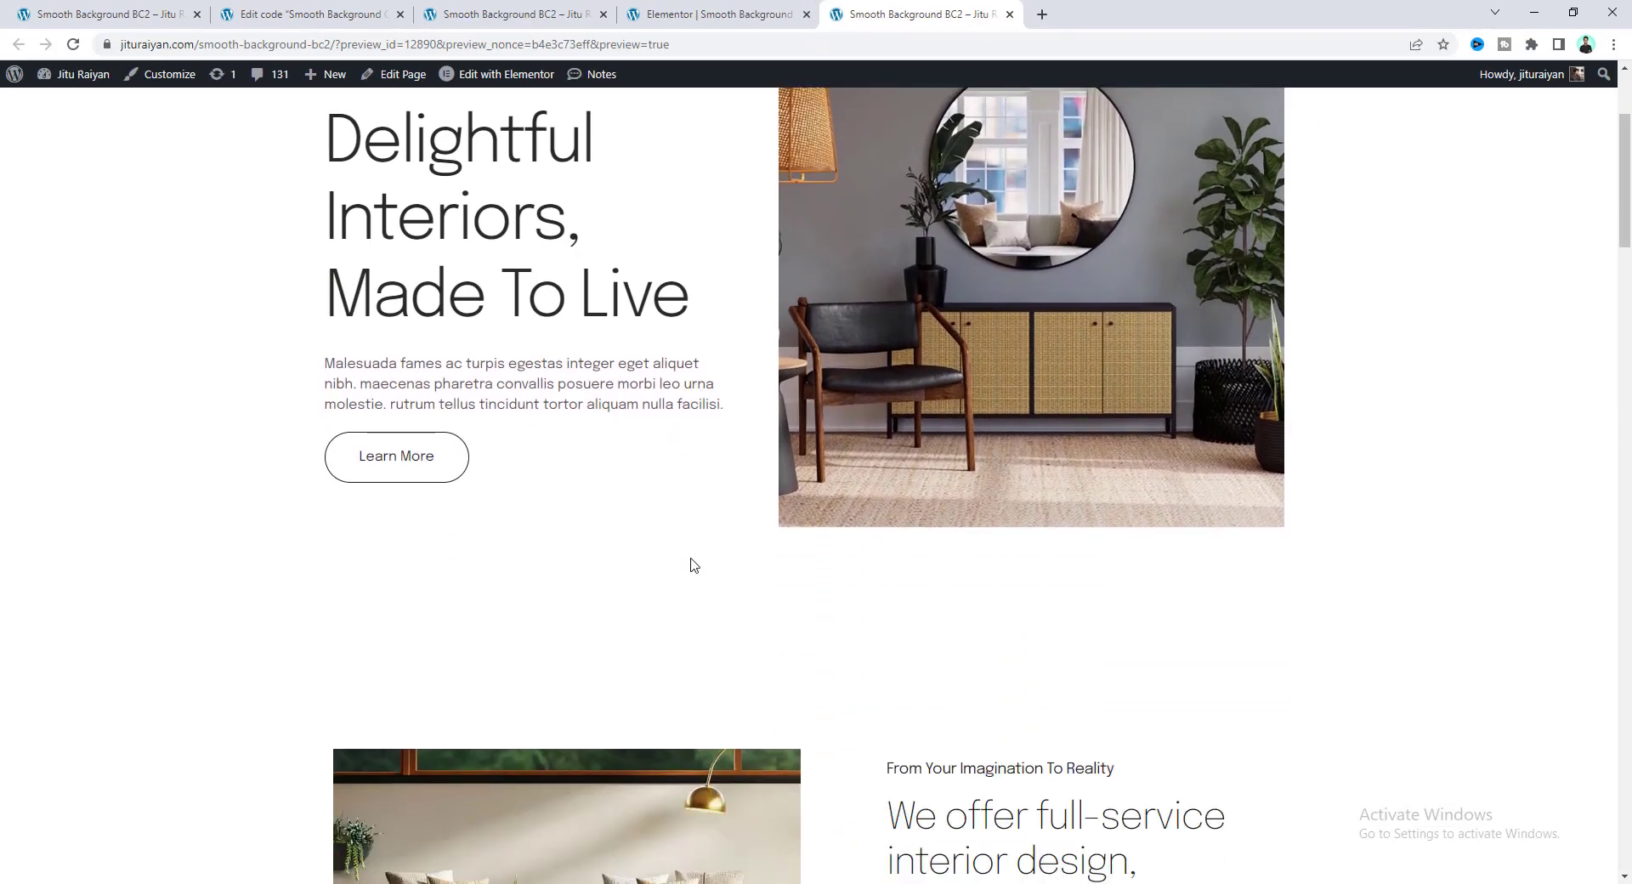
scroll(977, 642, "down", 6)
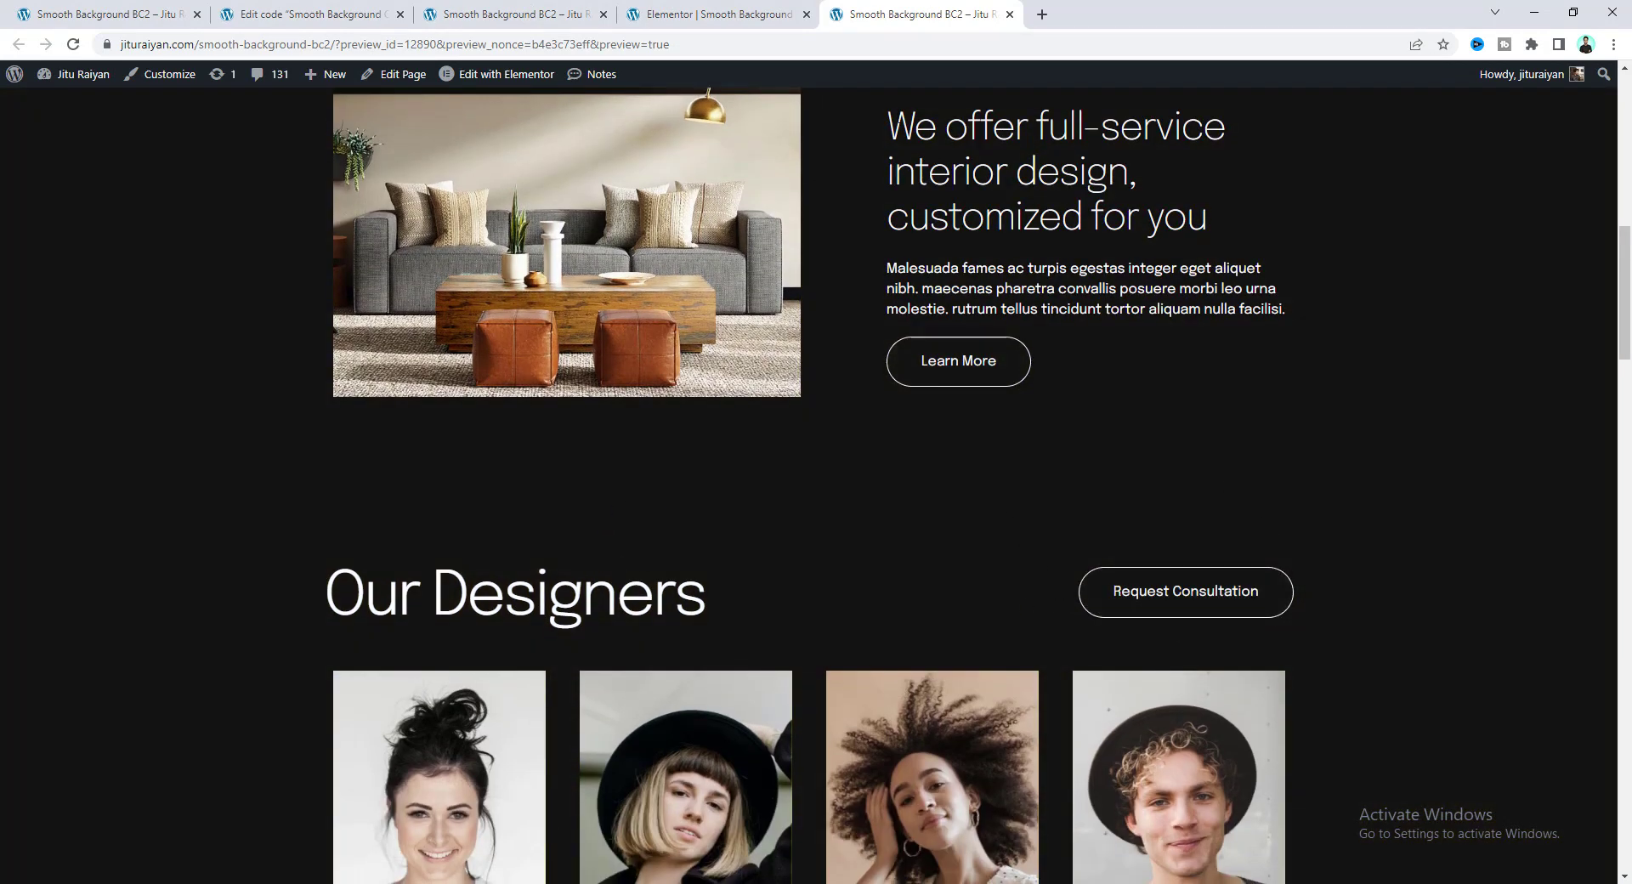
left_click_drag(887, 126, 1060, 368)
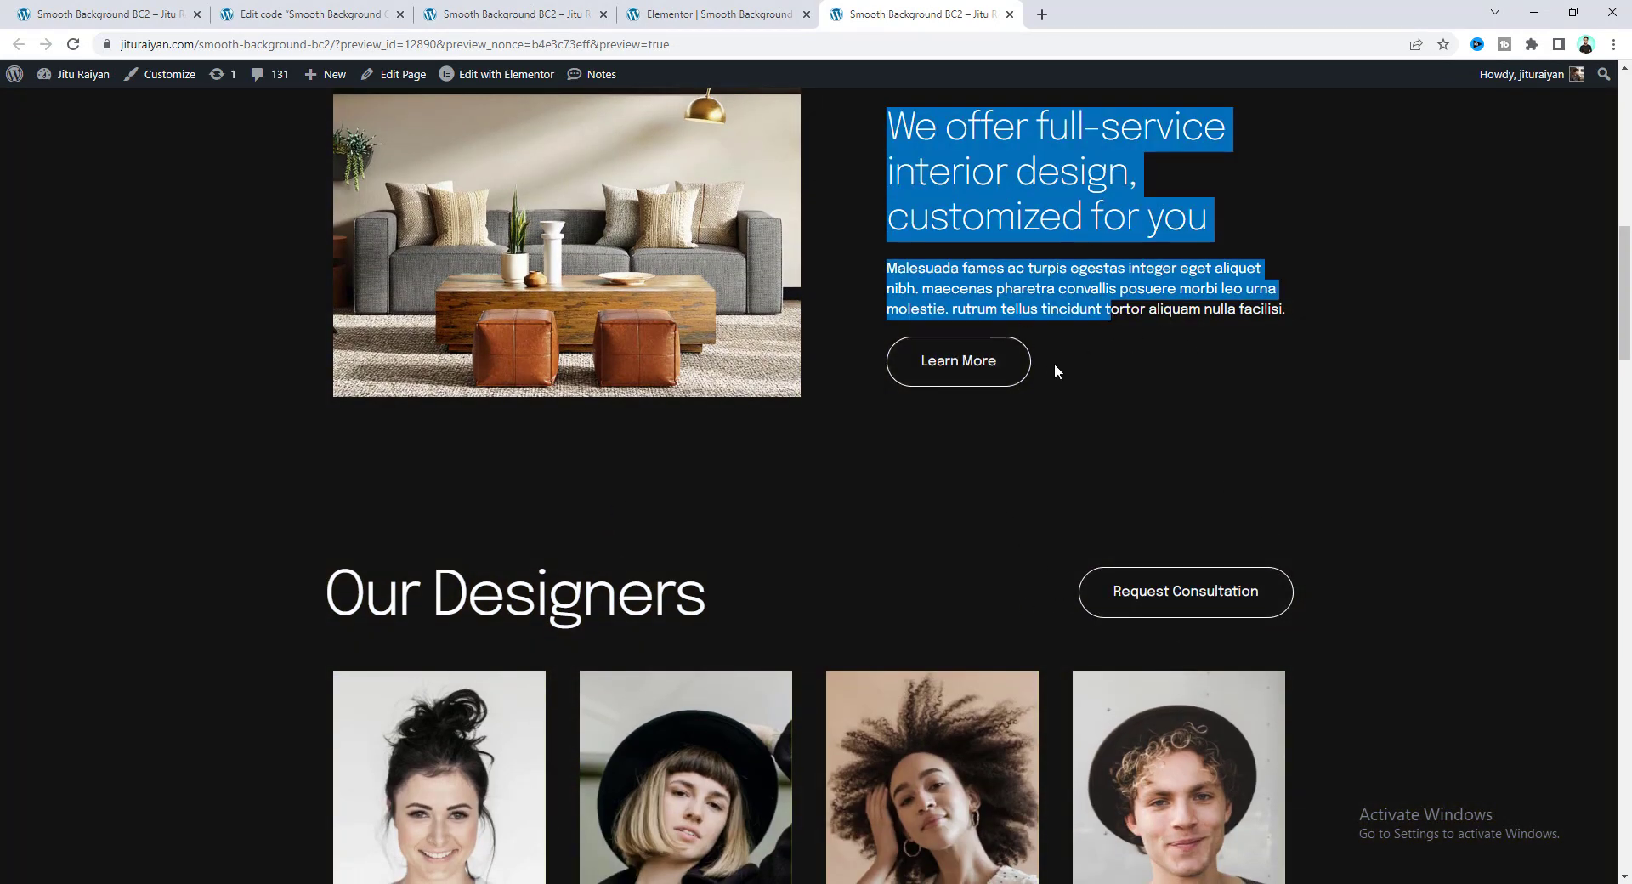
left_click(1130, 404)
scroll(1073, 408, "up", 2)
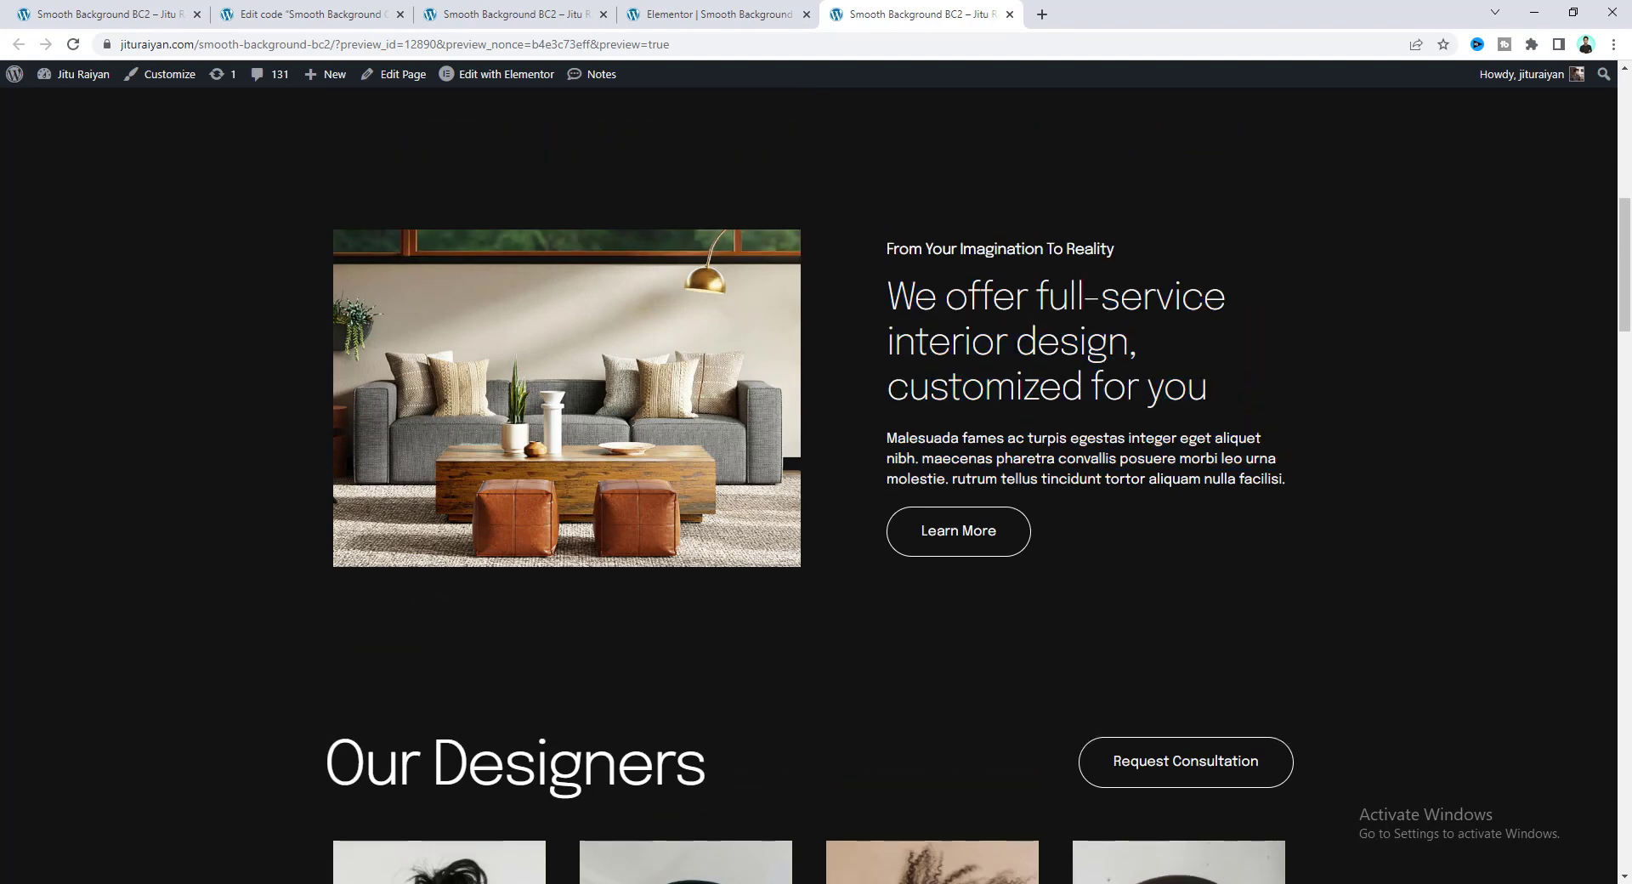
scroll(1130, 374, "down", 6)
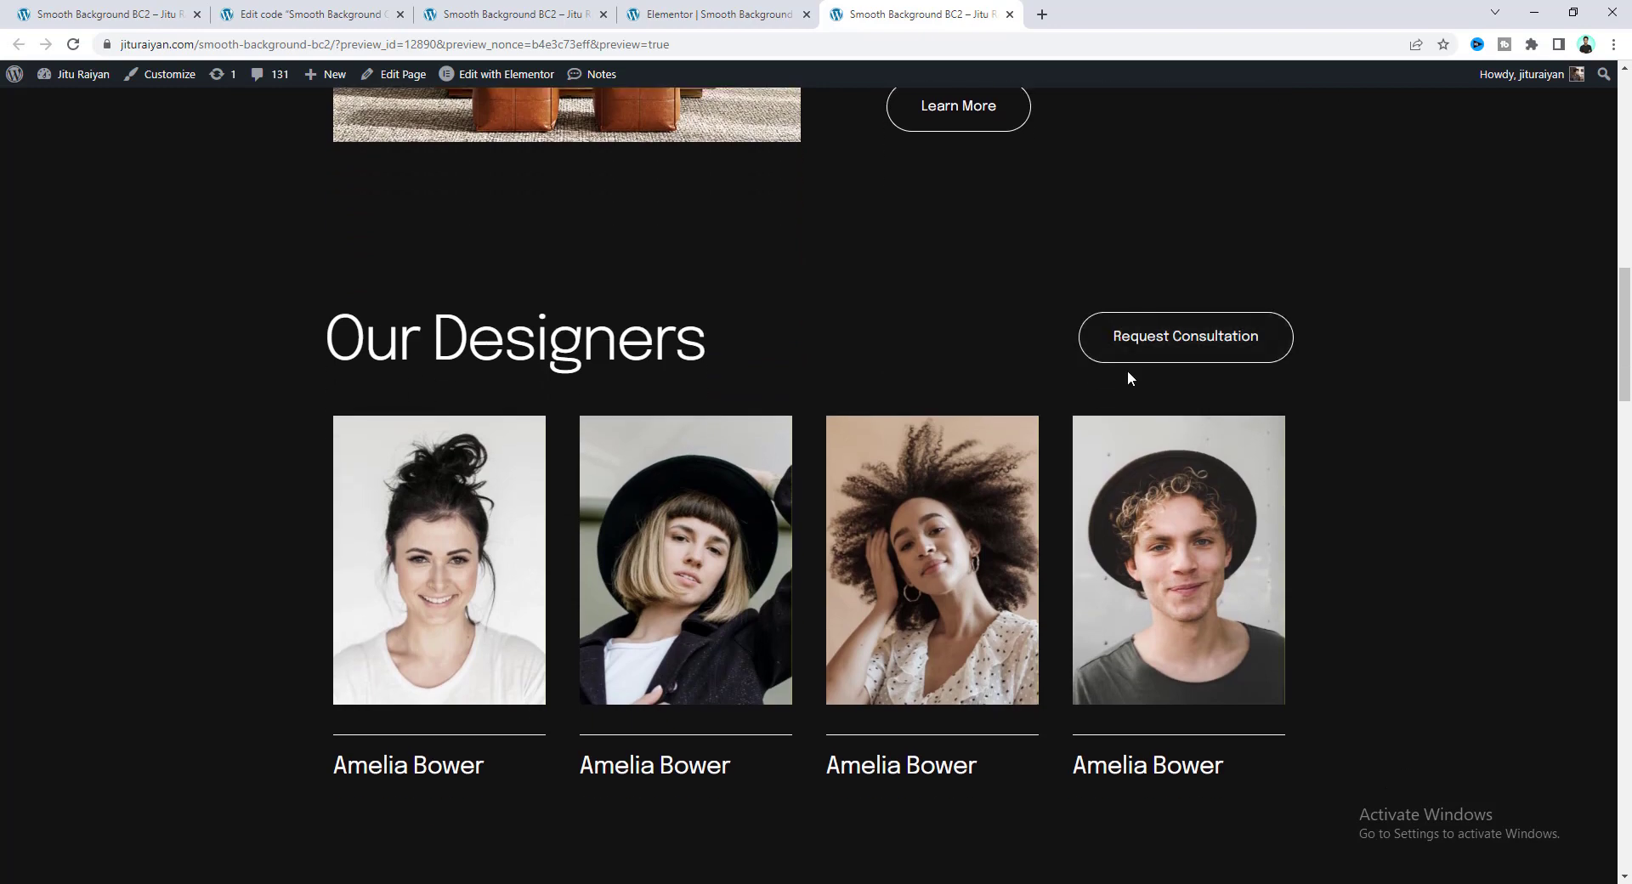
scroll(1127, 370, "down", 3)
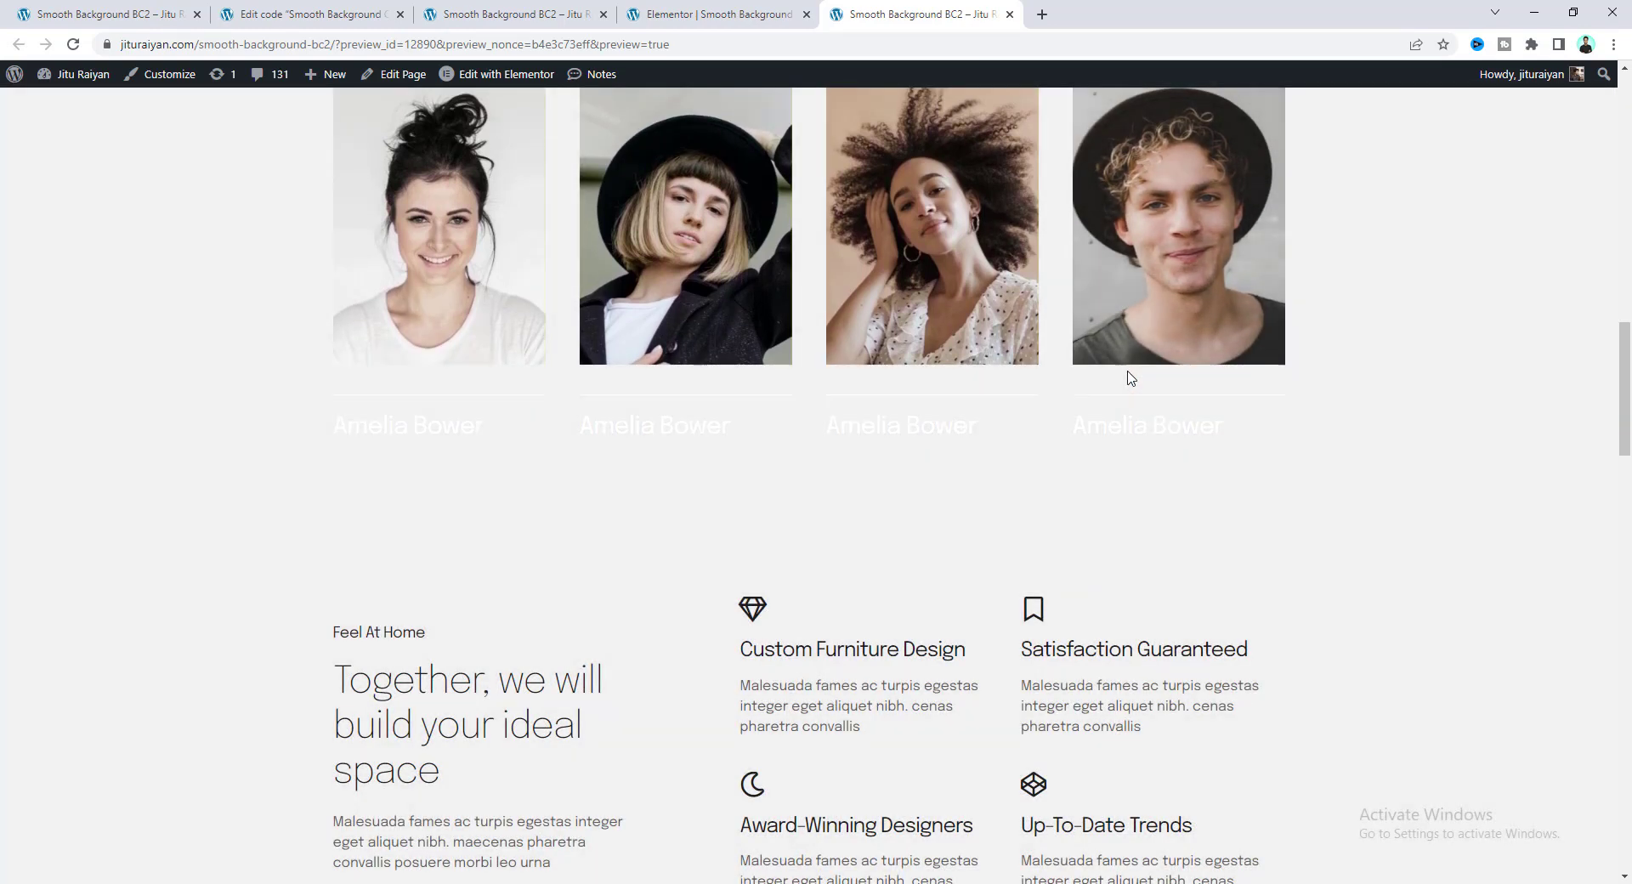
left_click_drag(335, 425, 479, 435)
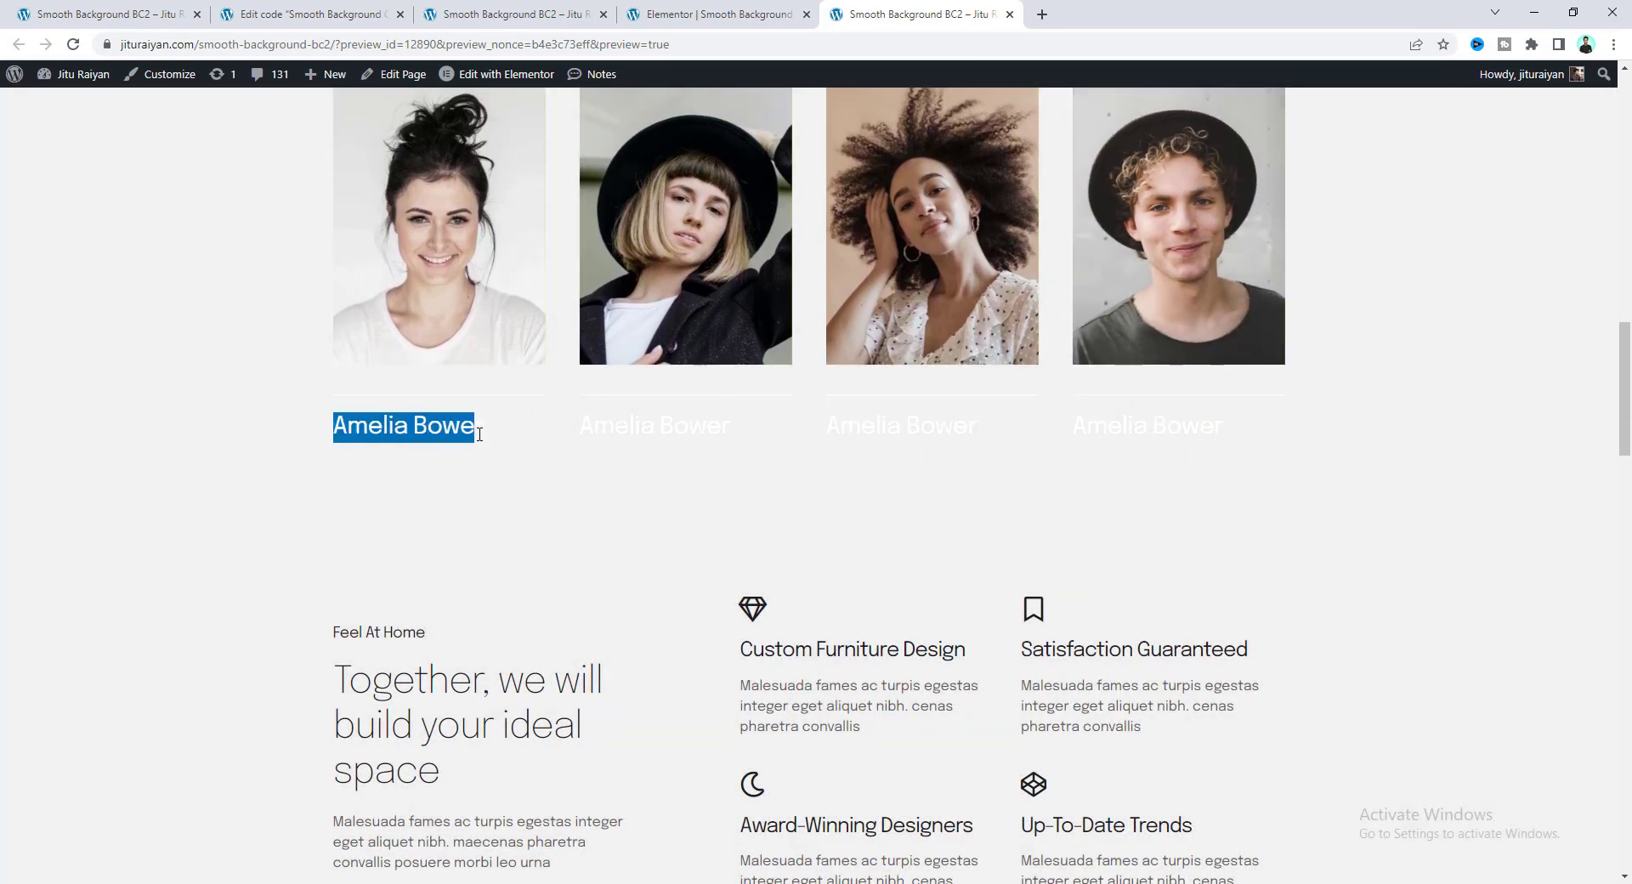
scroll(818, 435, "down", 5)
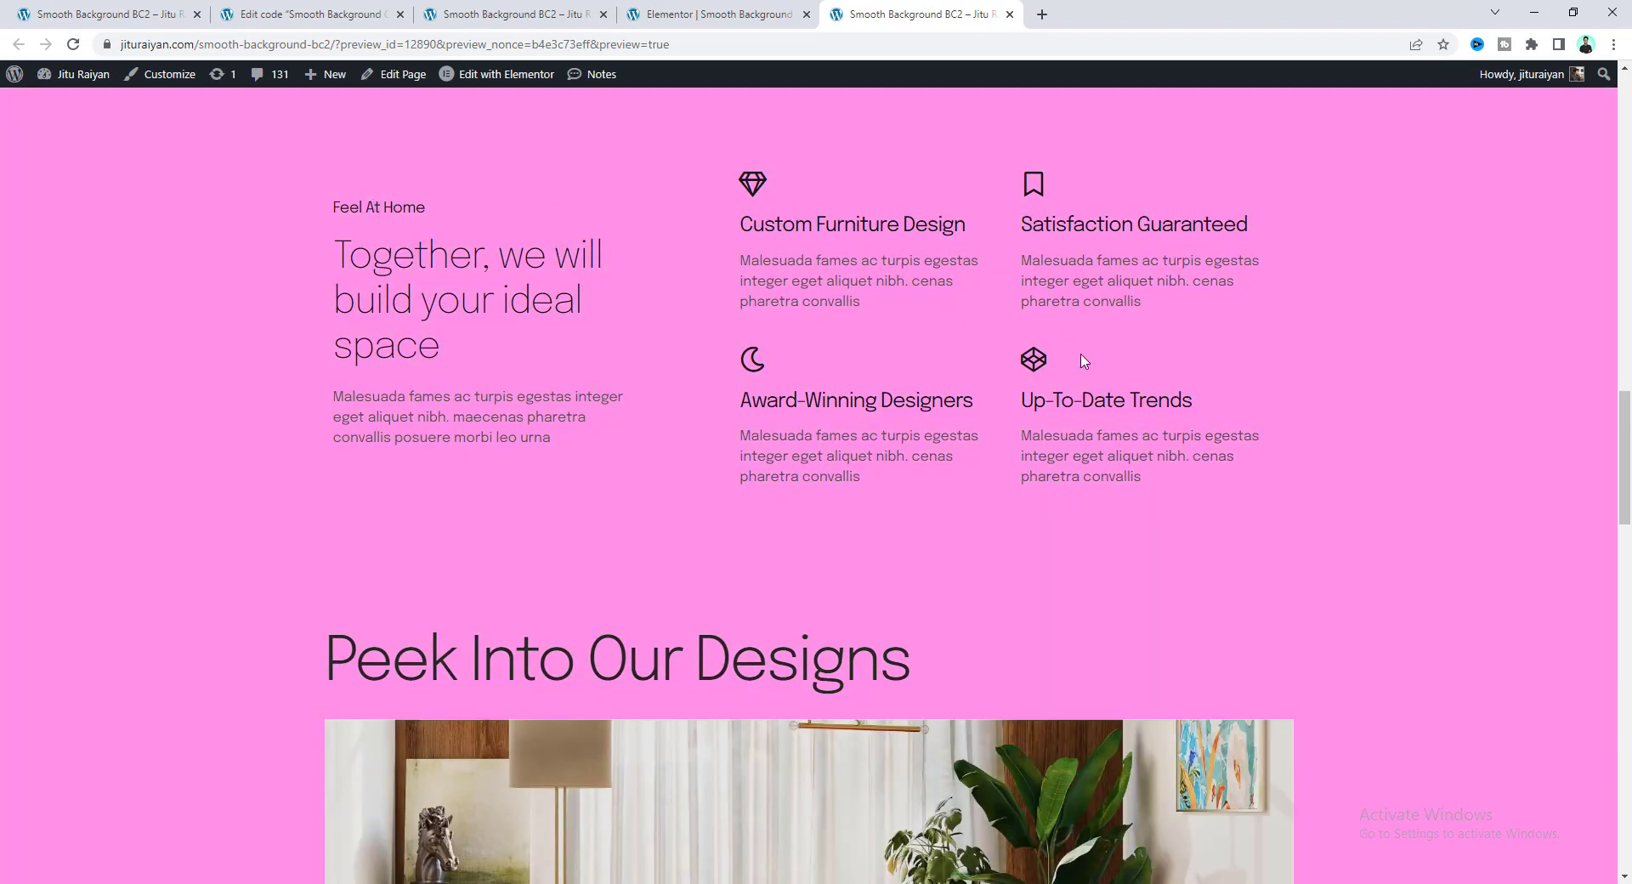
scroll(967, 465, "down", 5)
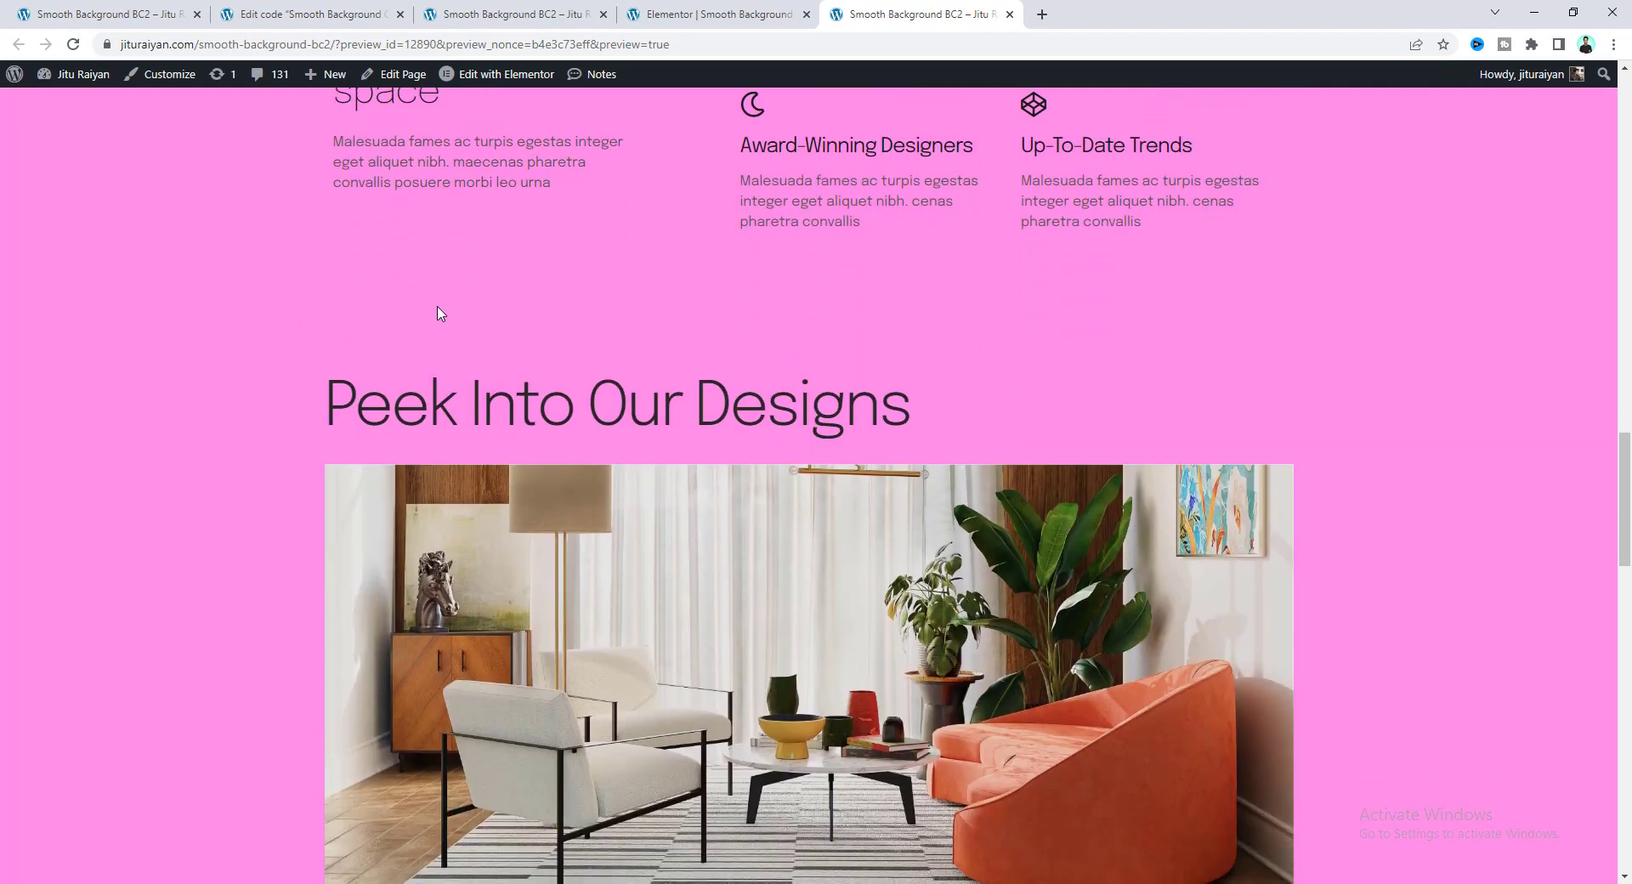
scroll(787, 277, "down", 4)
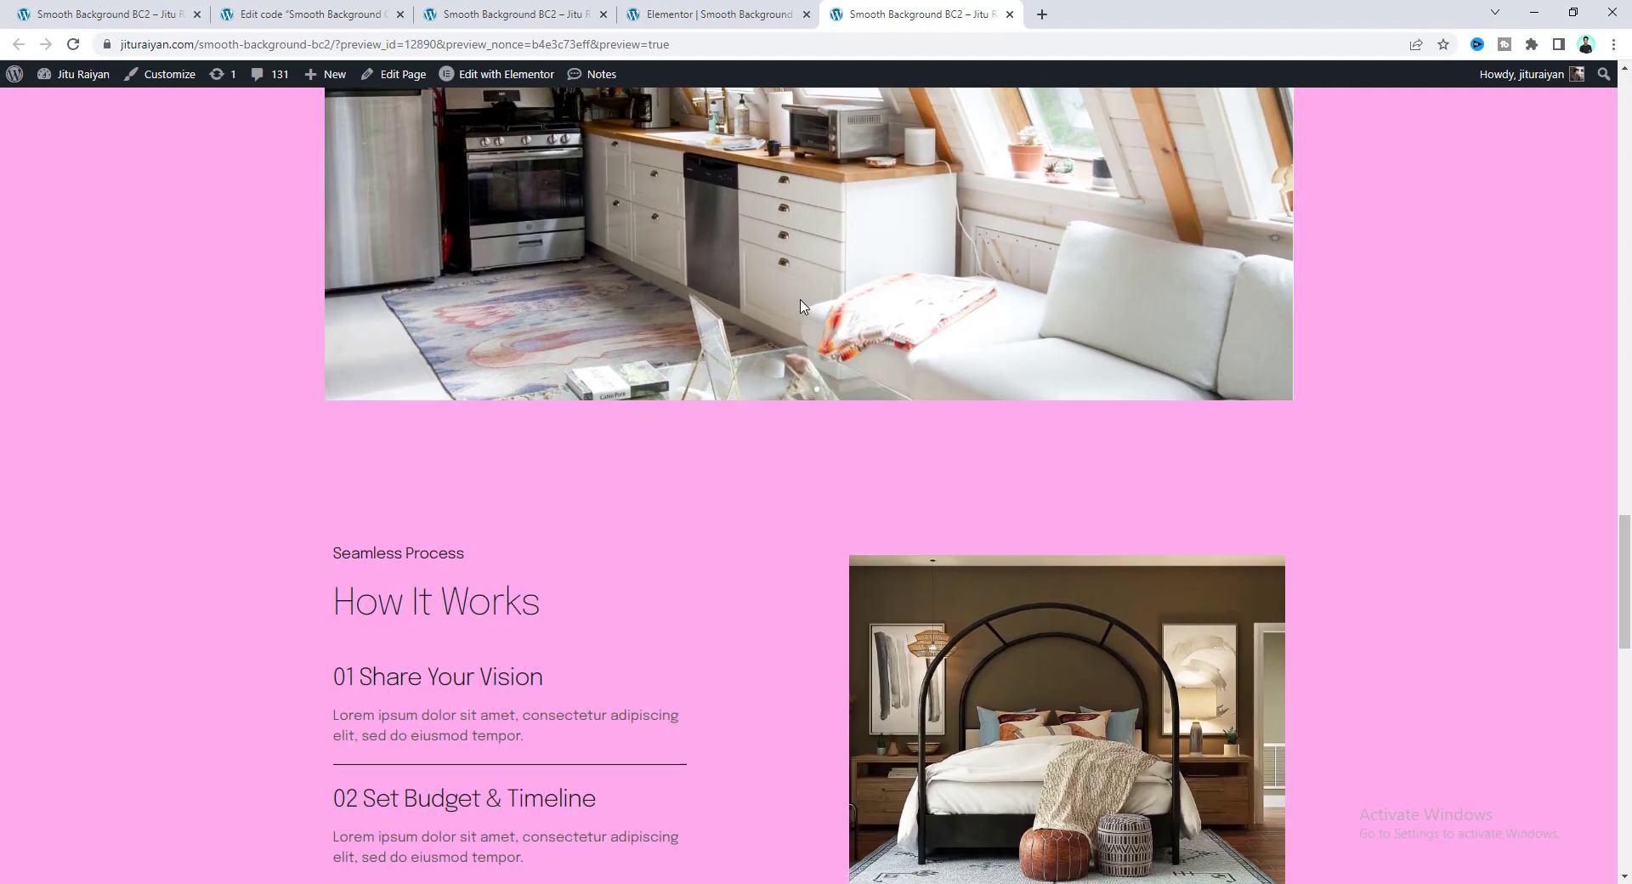
scroll(560, 509, "down", 4)
scroll(561, 510, "down", 3)
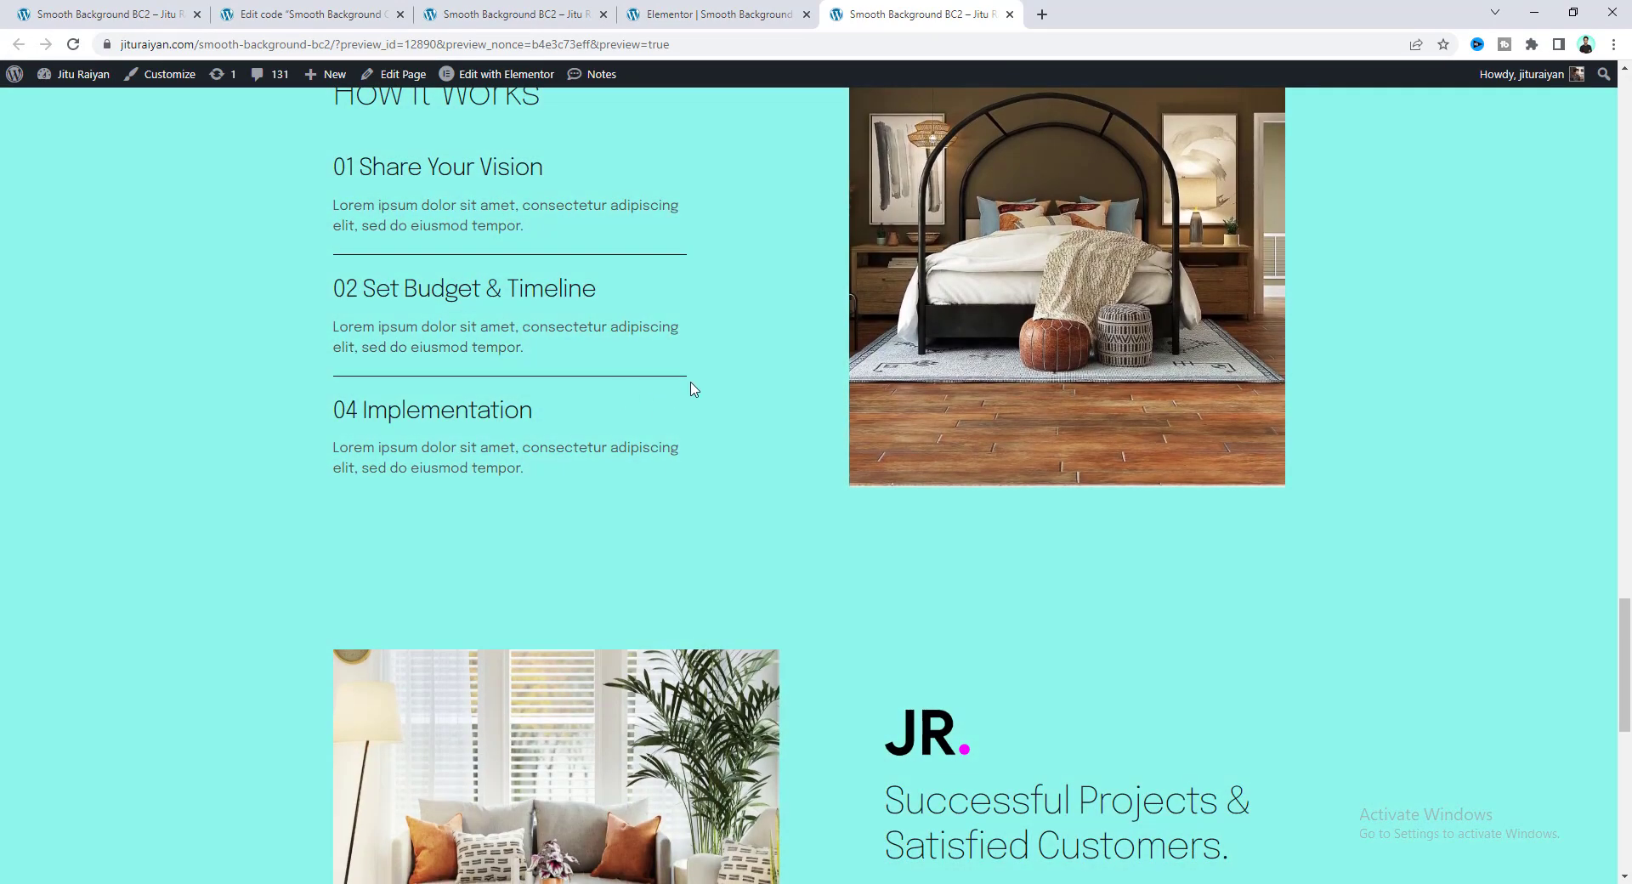
scroll(717, 423, "down", 4)
scroll(717, 424, "down", 1)
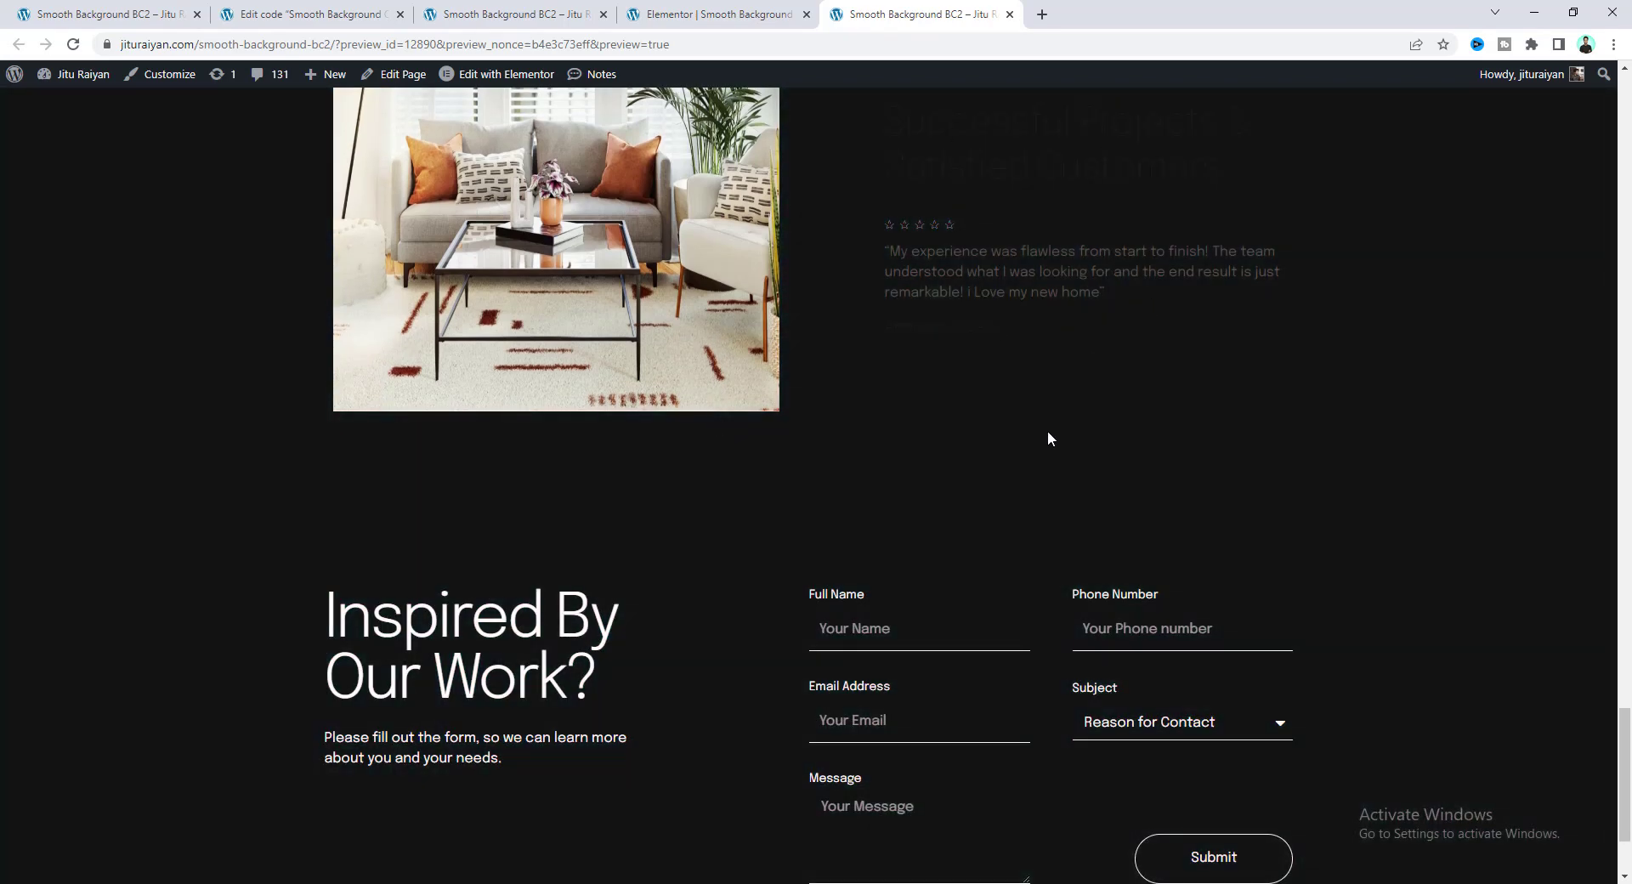
scroll(1058, 517, "down", 2)
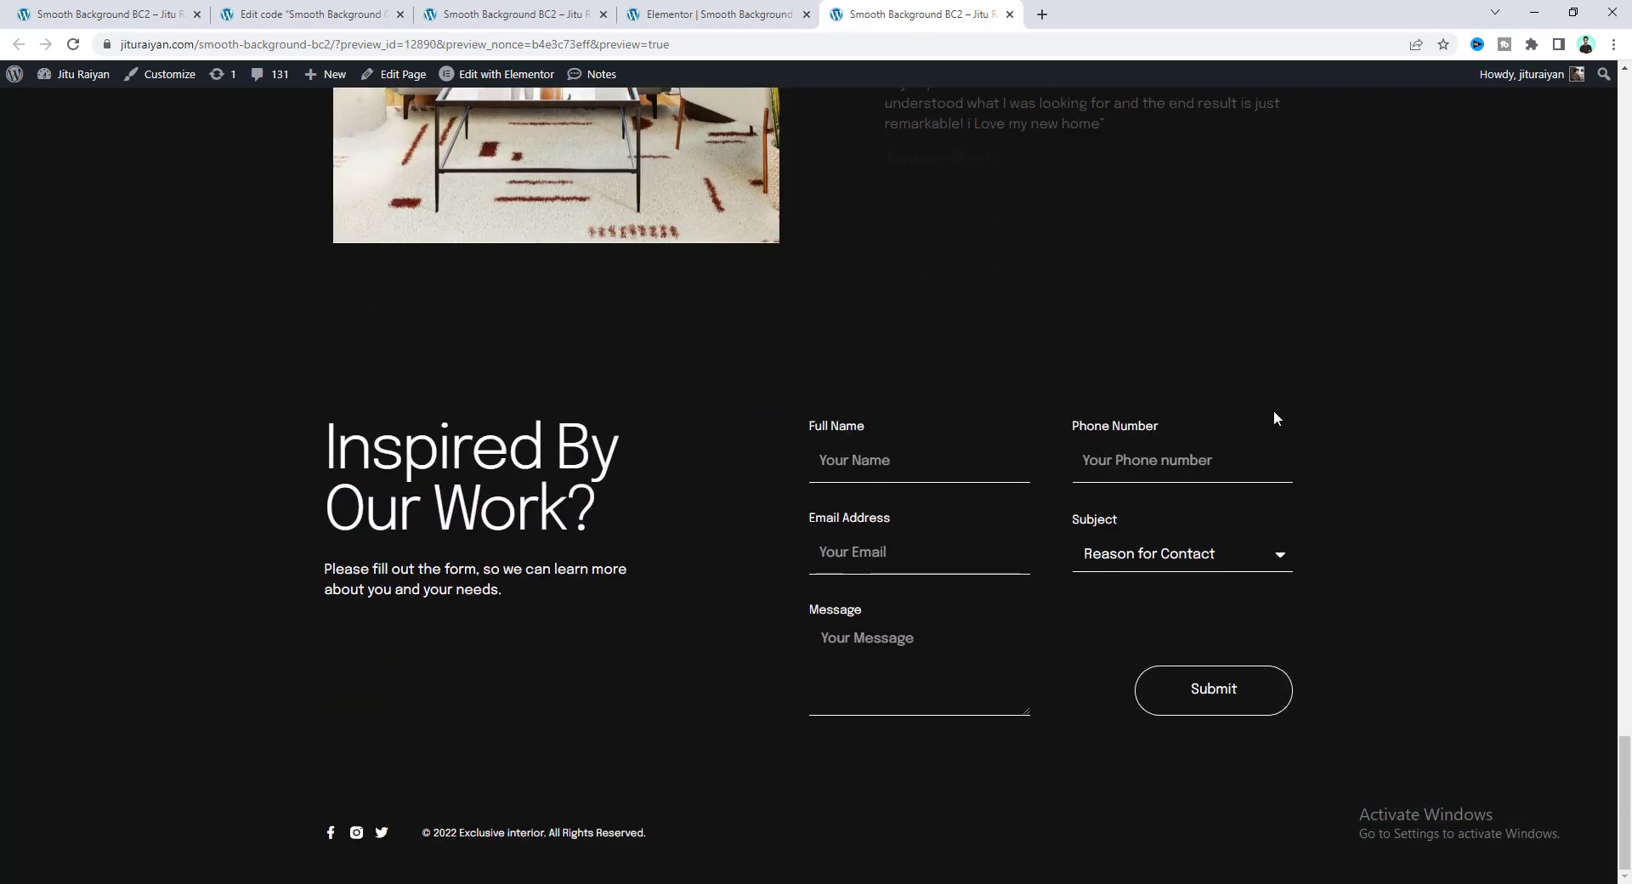
Step: Recheck the transitions scrolling back up, then return to the editor at Our Designers
scroll(1492, 663, "up", 15)
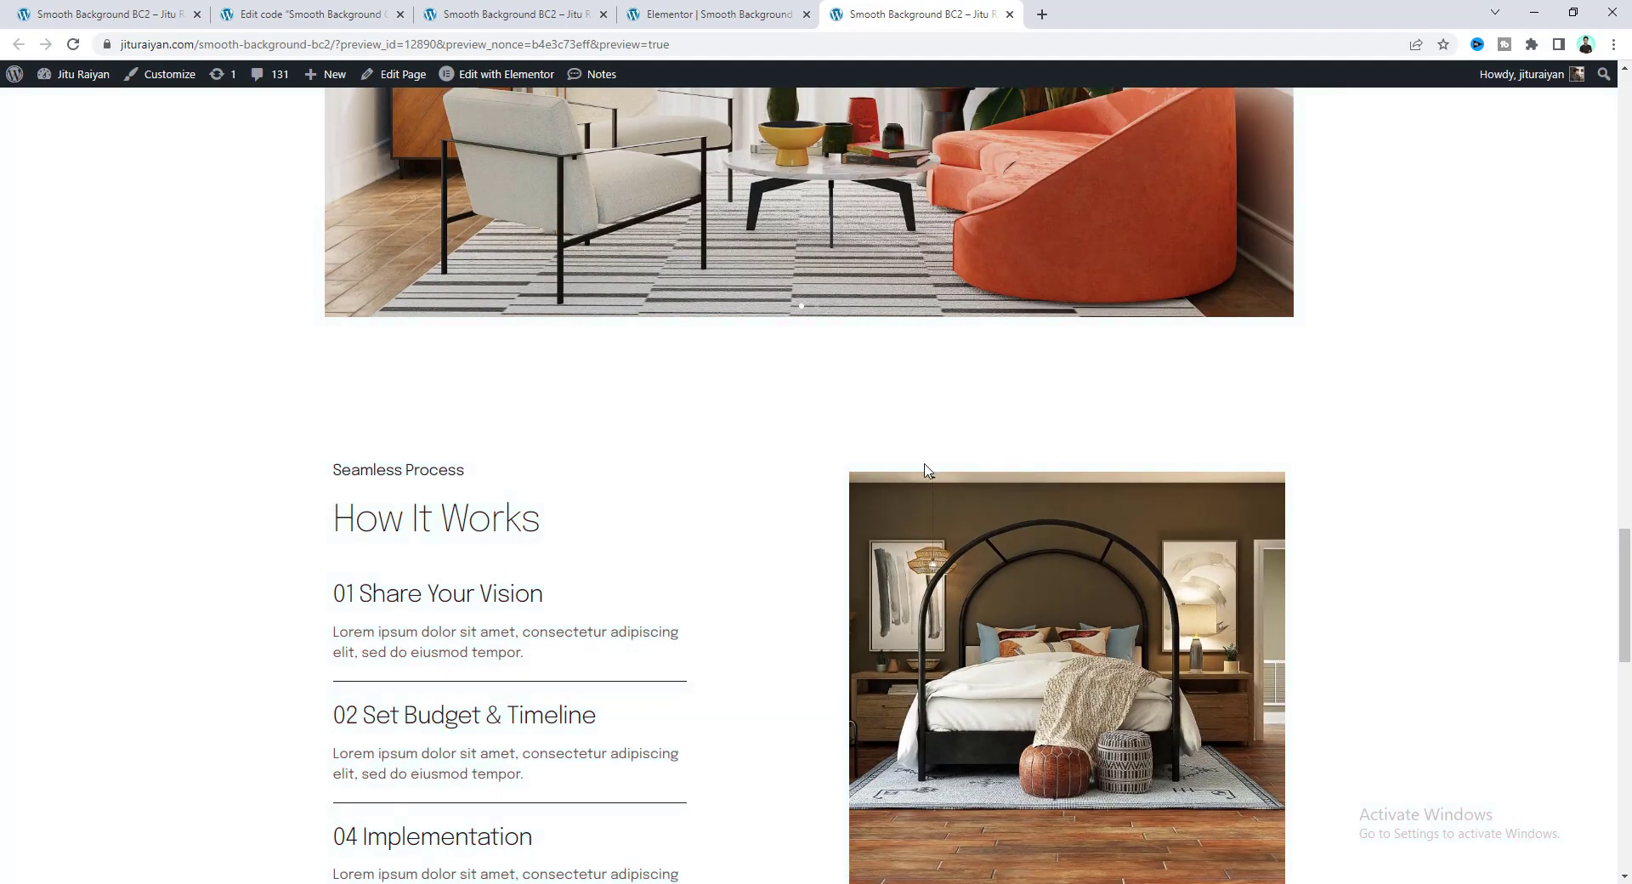
scroll(823, 515, "up", 10)
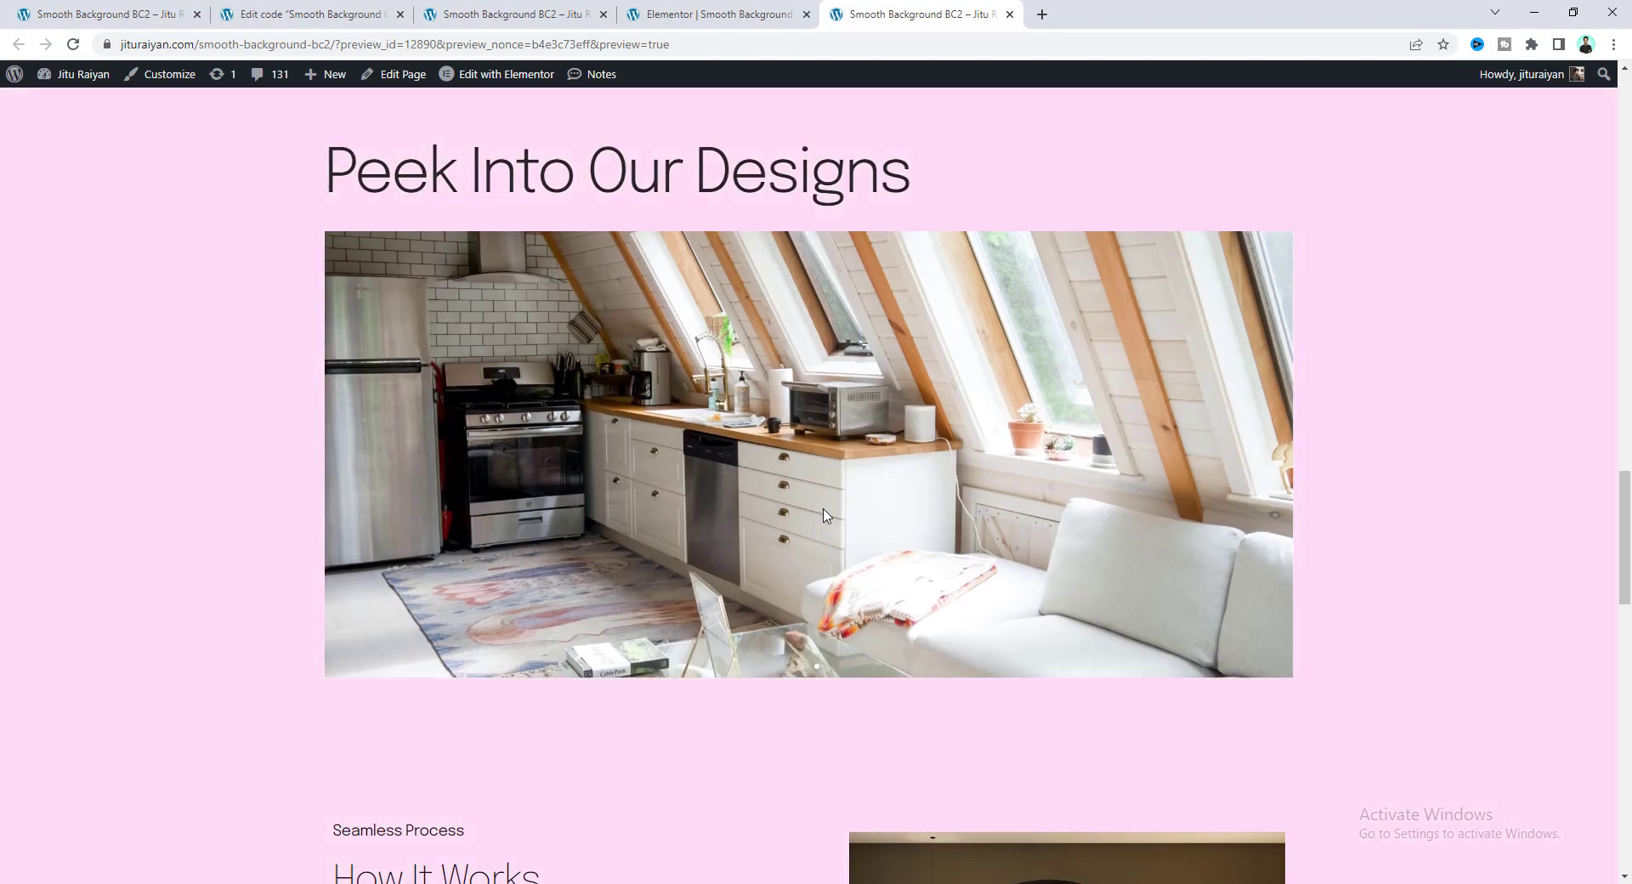
scroll(824, 508, "down", 3)
scroll(820, 515, "up", 10)
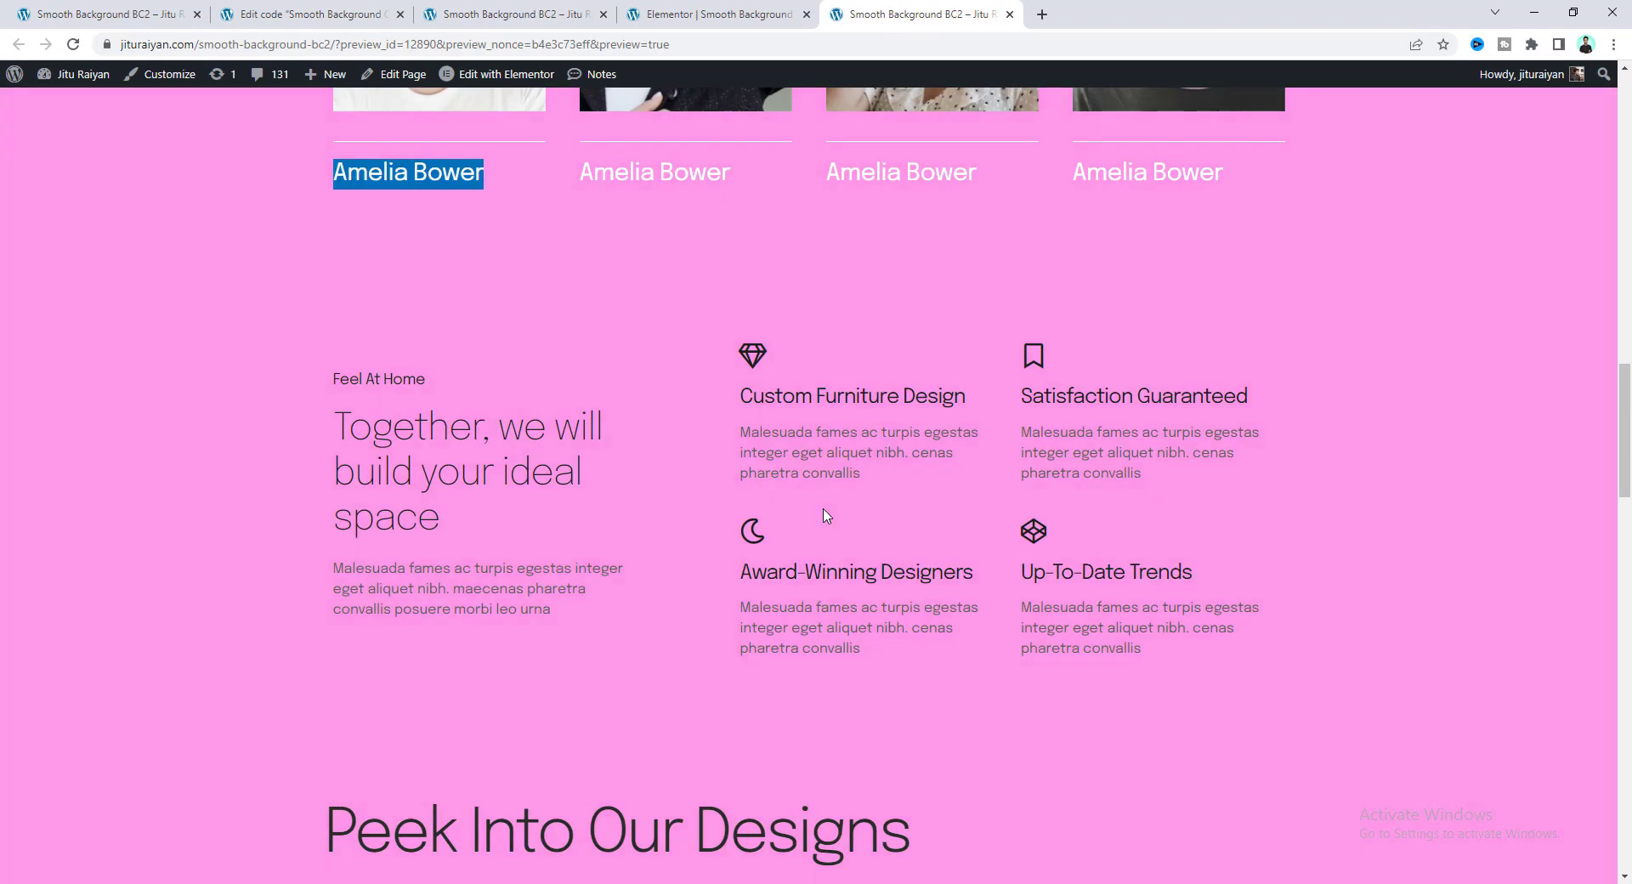
scroll(816, 525, "up", 1)
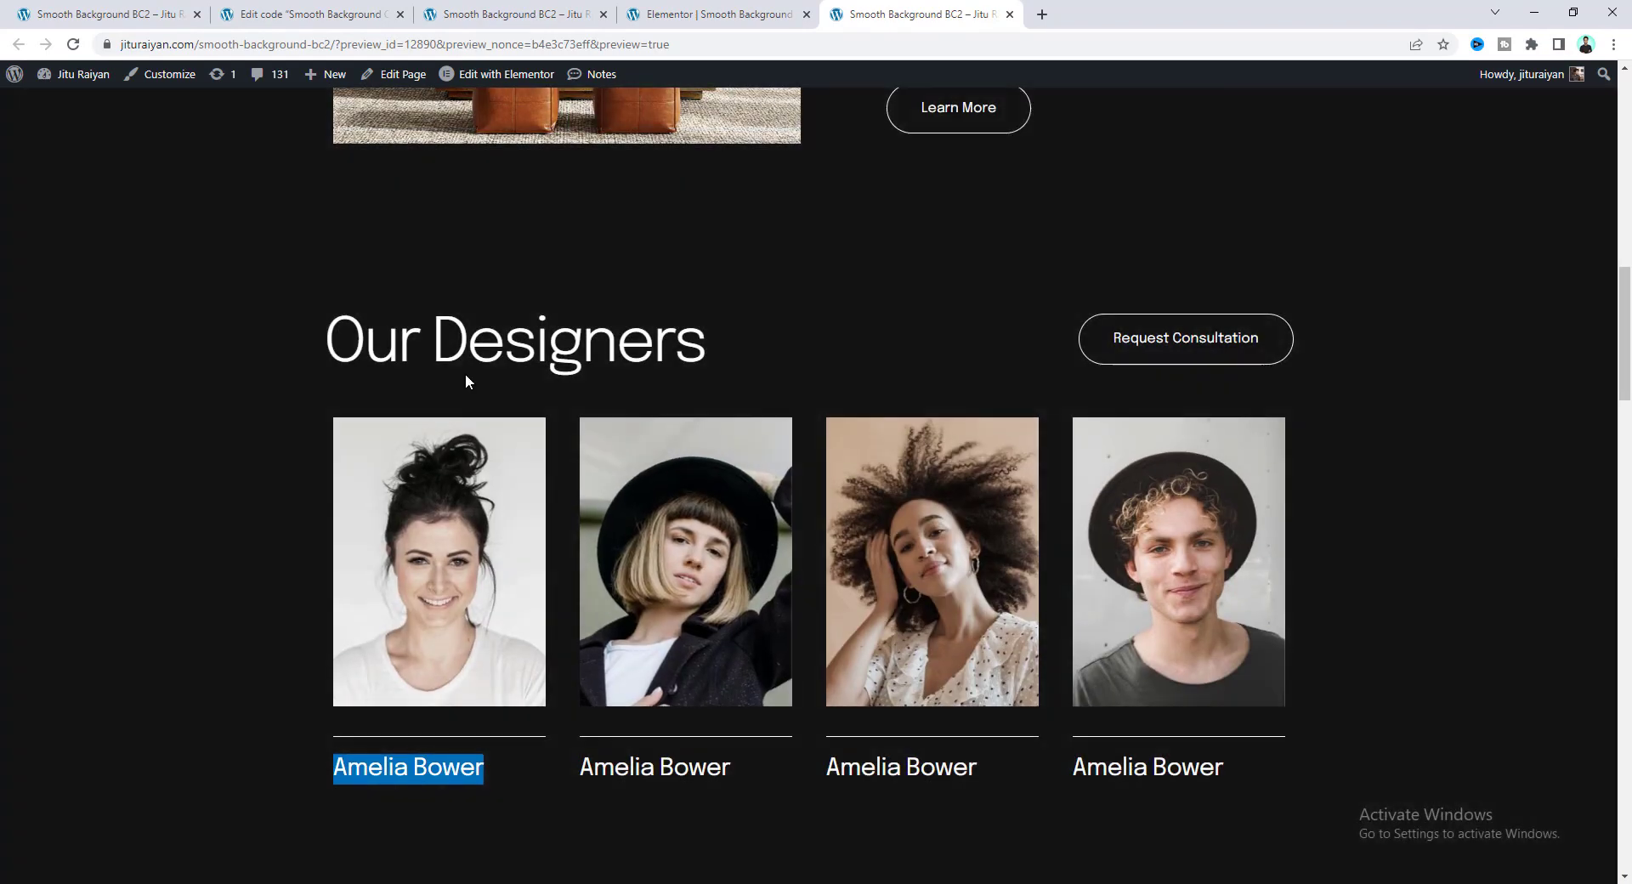
scroll(695, 312, "up", 2)
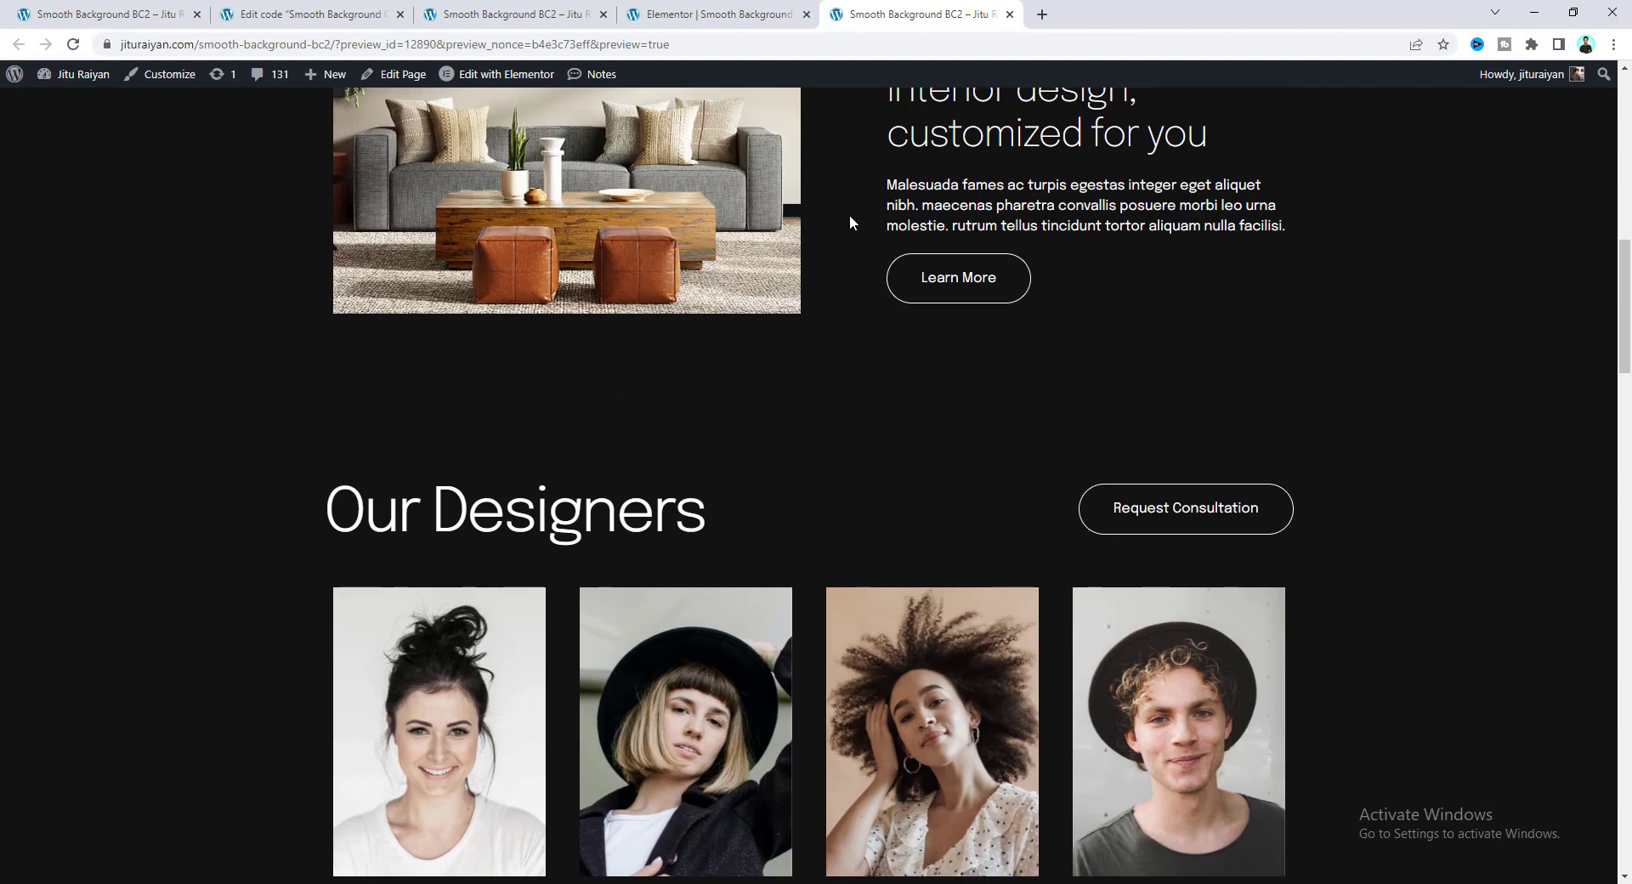
scroll(788, 354, "down", 3)
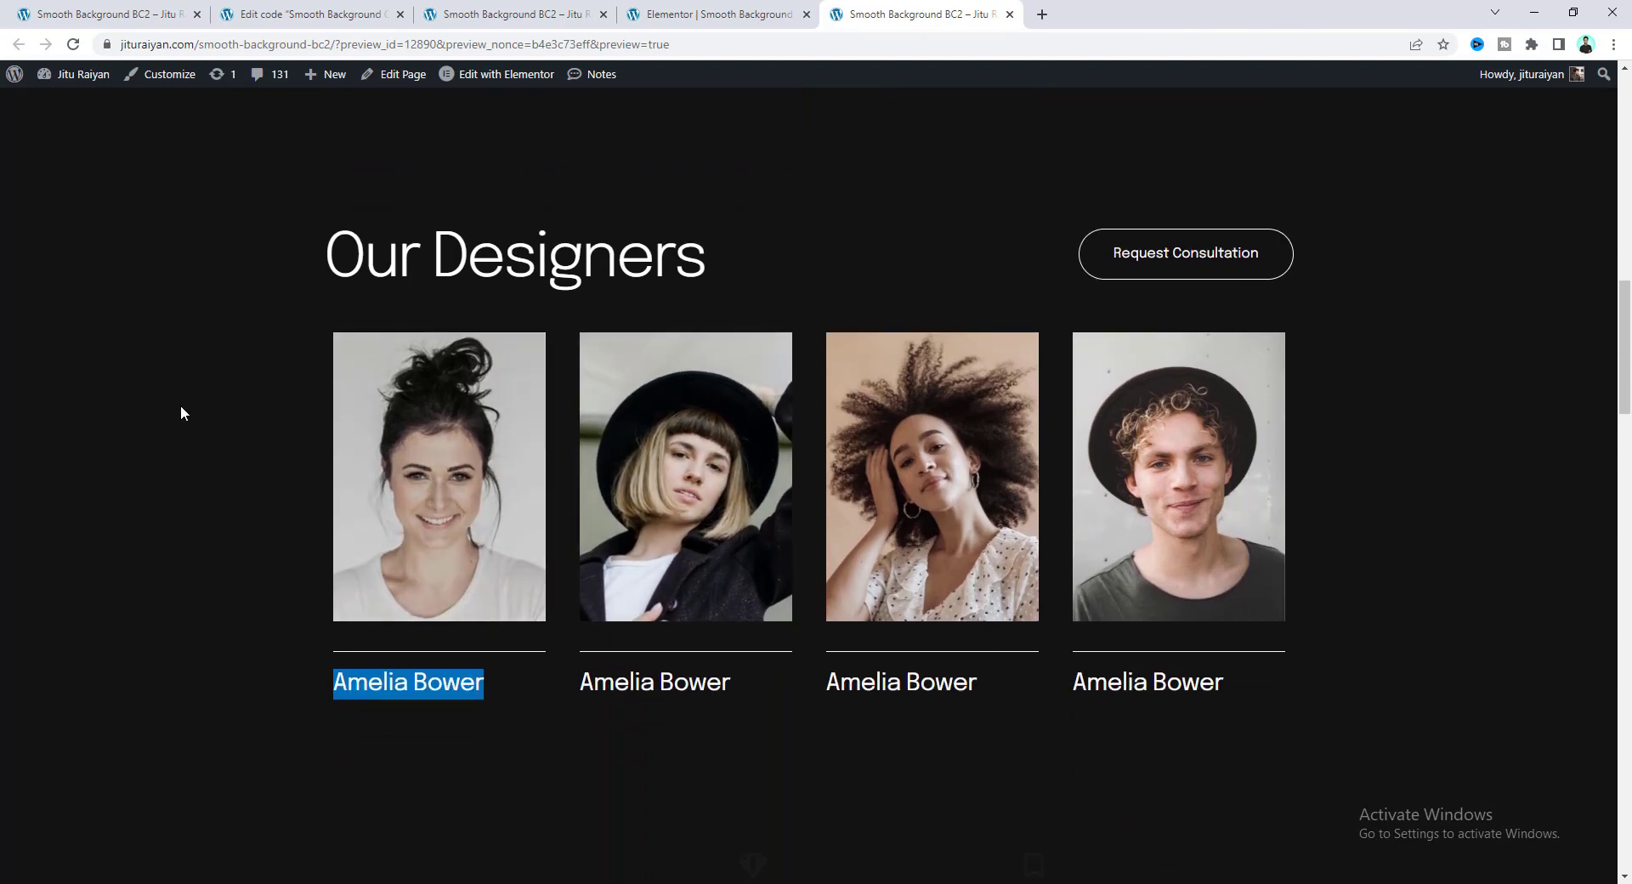
left_click(180, 405)
scroll(676, 202, "down", 1)
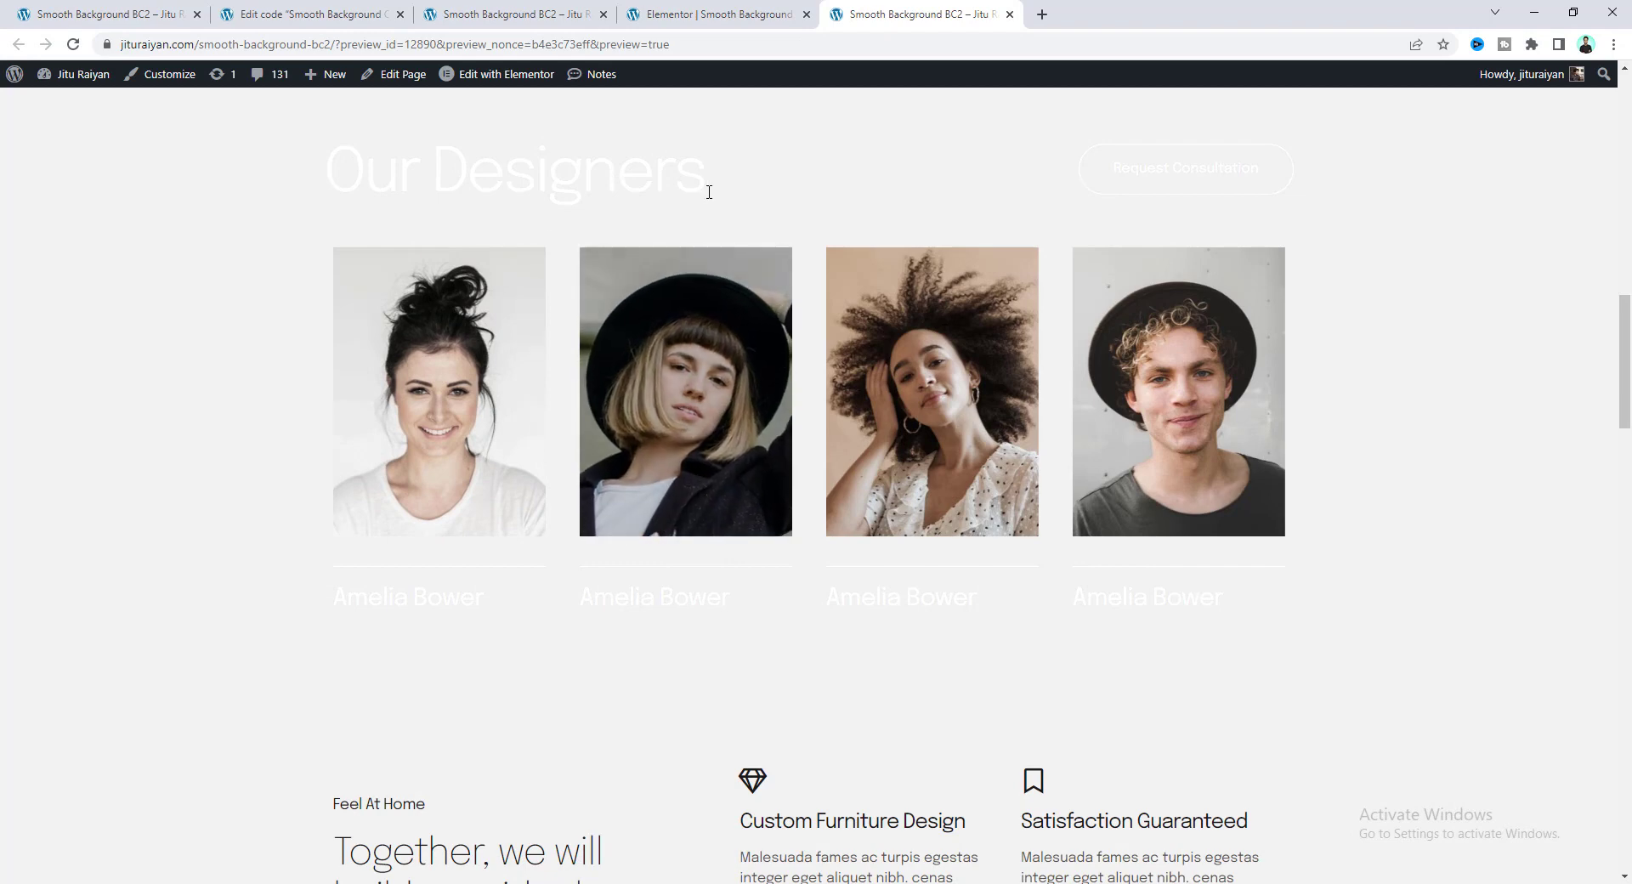
key("ctrl+Page_Up")
scroll(908, 395, "down", 5)
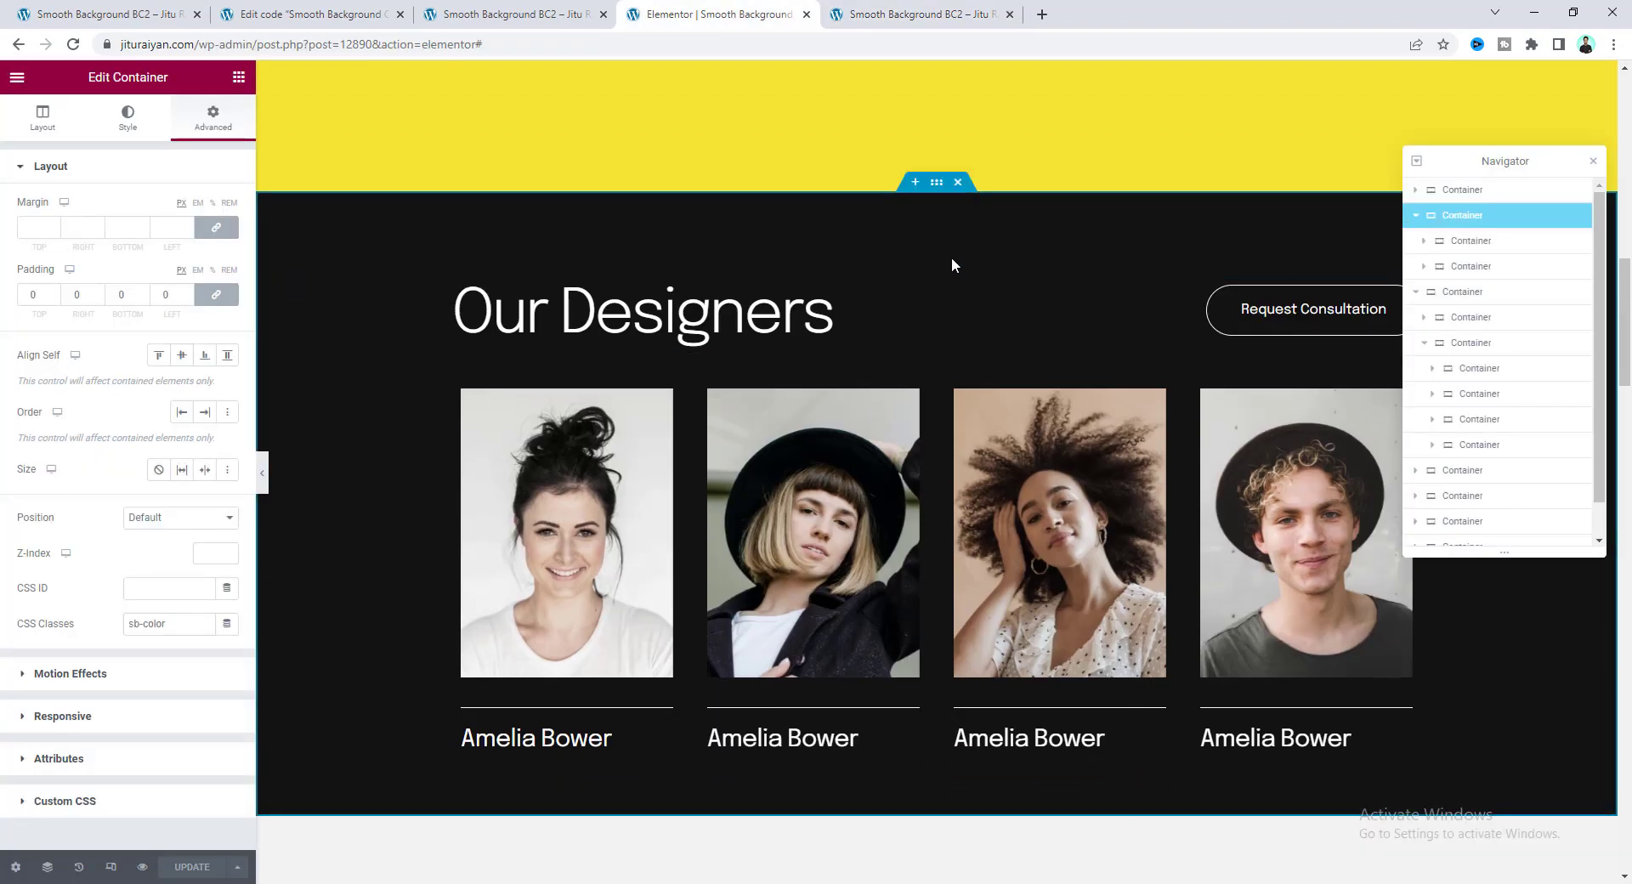
Step: Insert a new single-column container above the Our Designers section
left_click(914, 182)
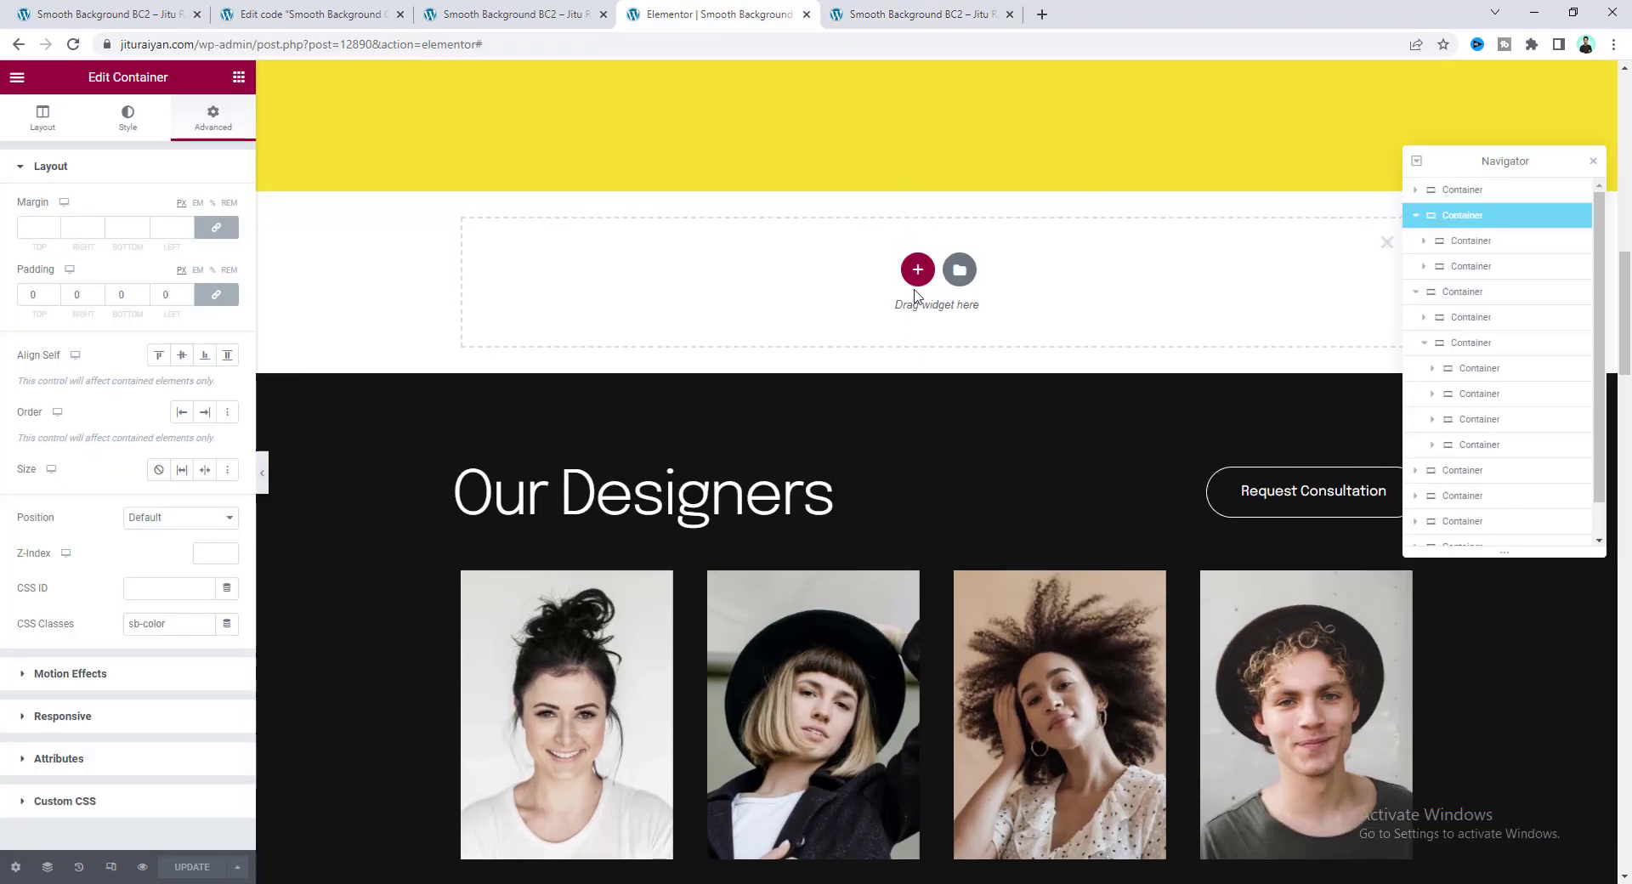
left_click(913, 266)
left_click(703, 308)
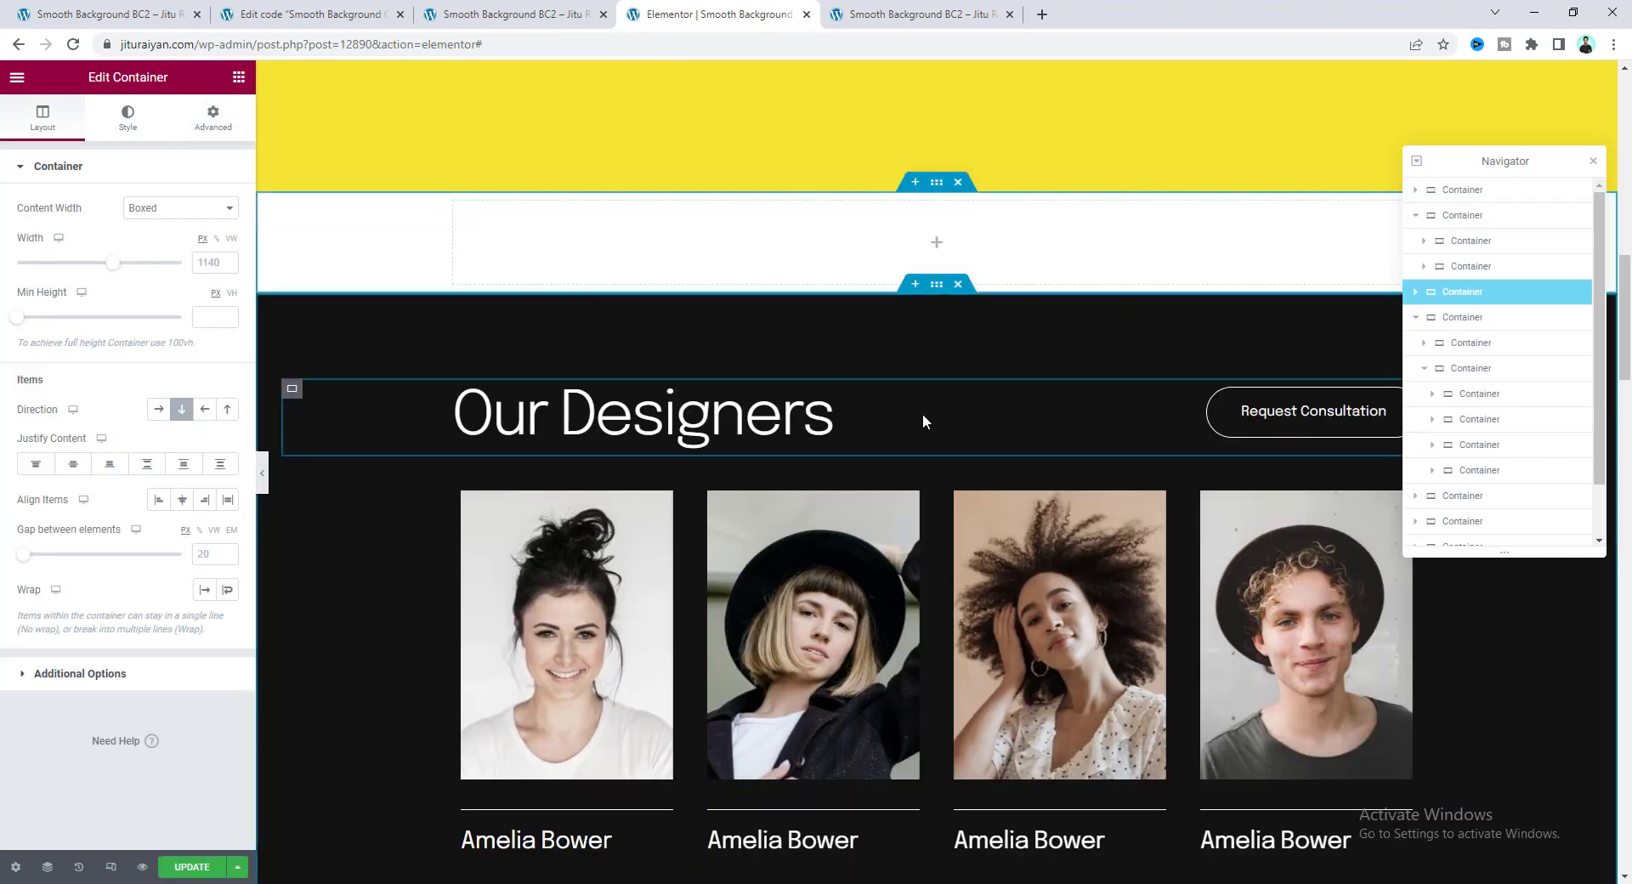
right_click(938, 293)
left_click(983, 374)
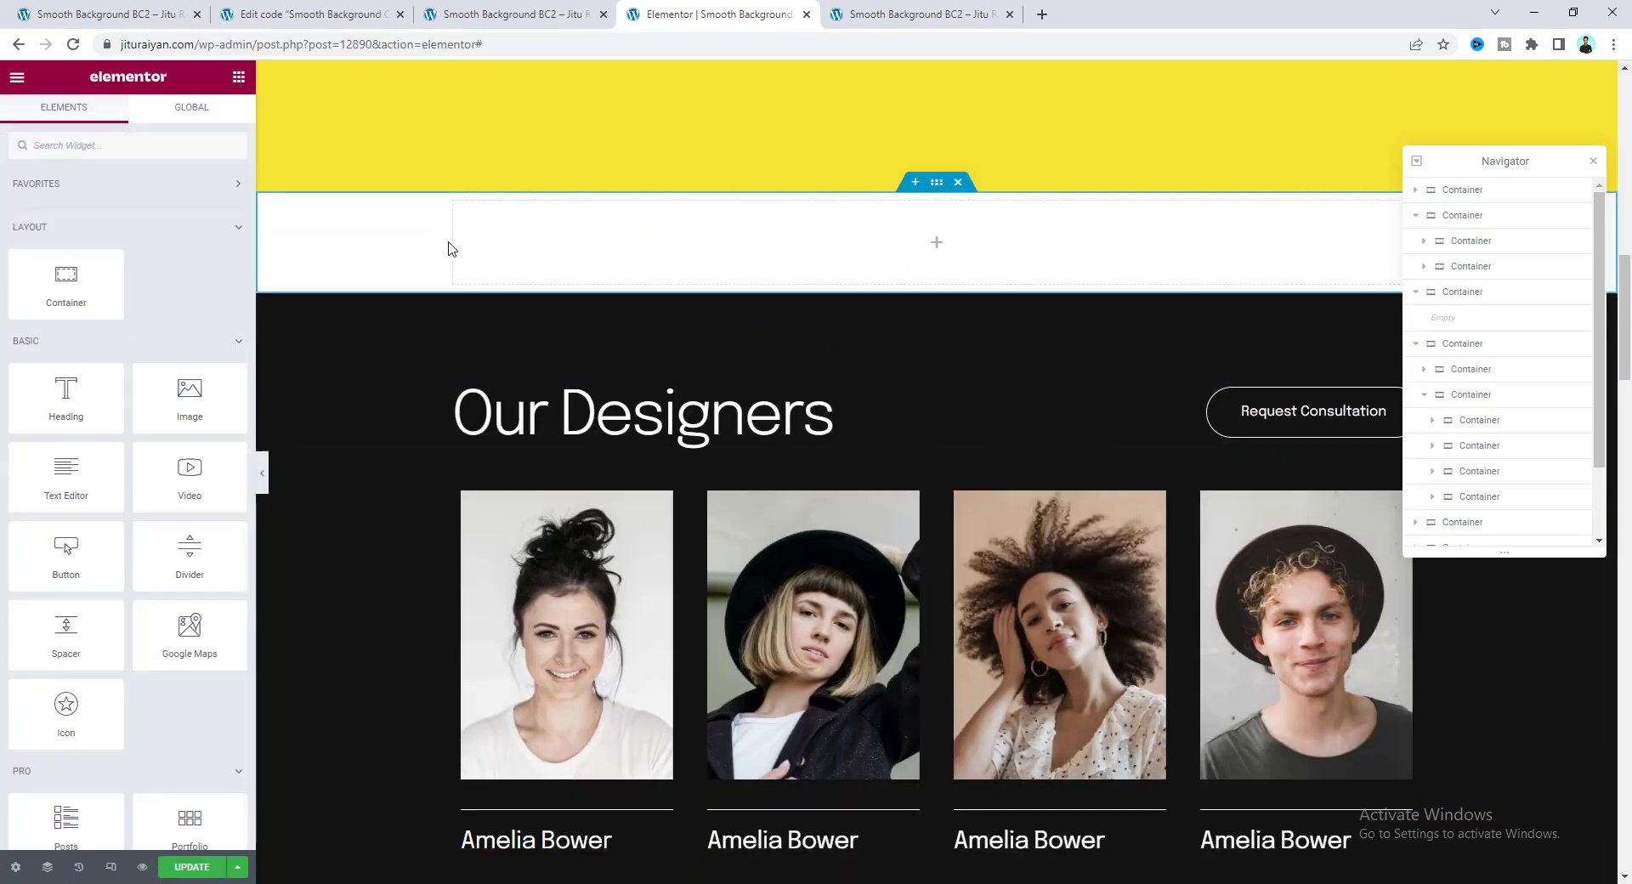
Step: Paste the copied Our Designers section into the new empty container
right_click(501, 254)
right_click(476, 255)
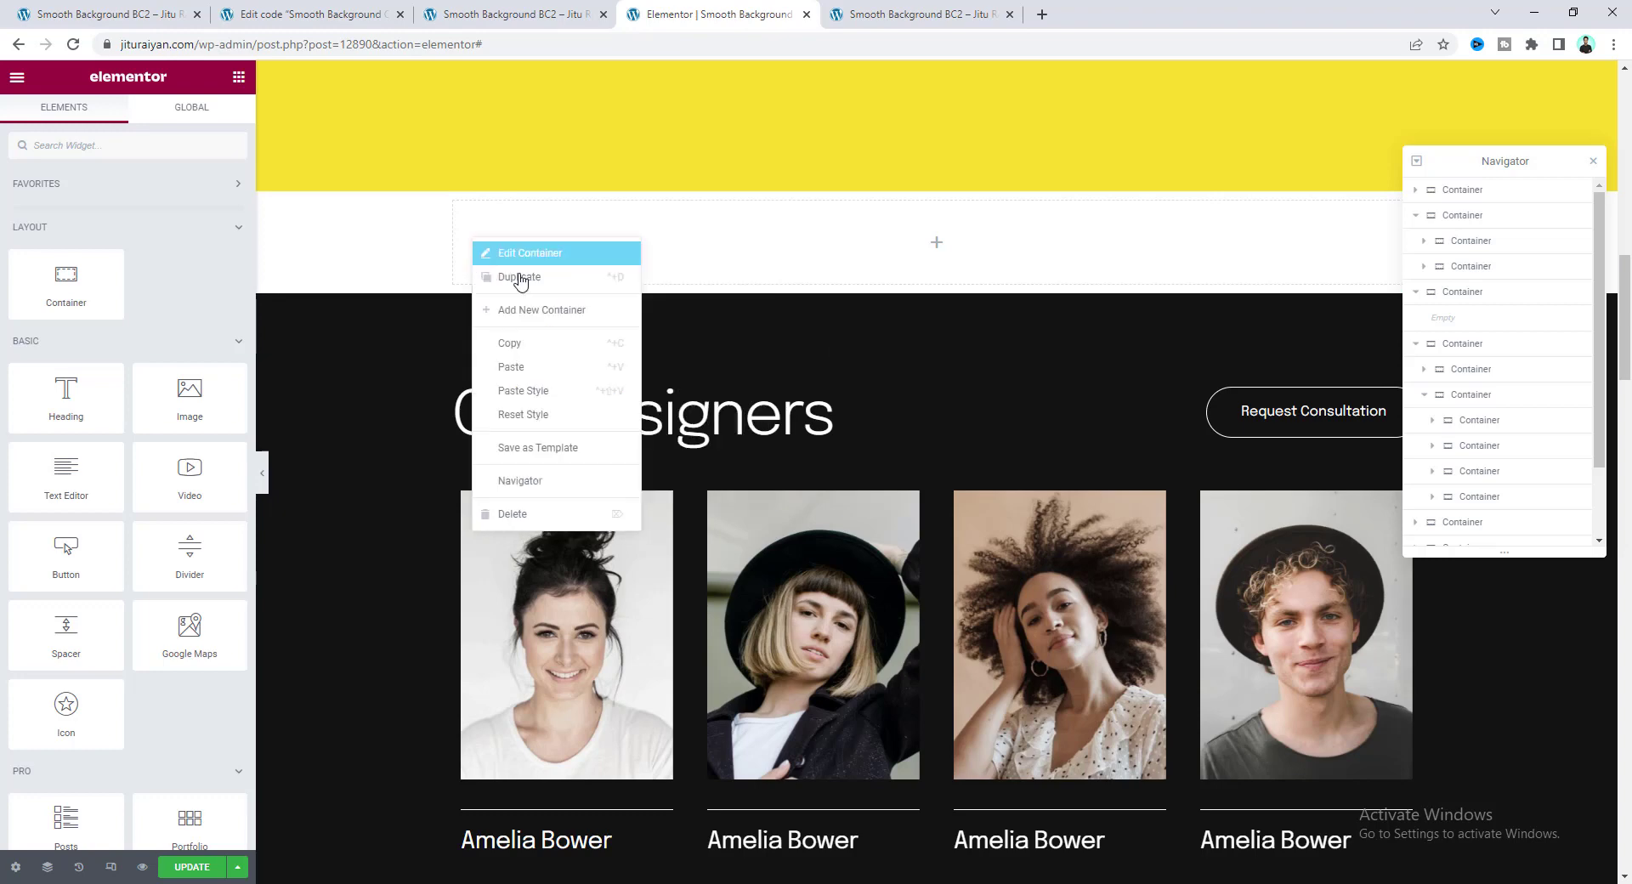
left_click(517, 368)
right_click(418, 327)
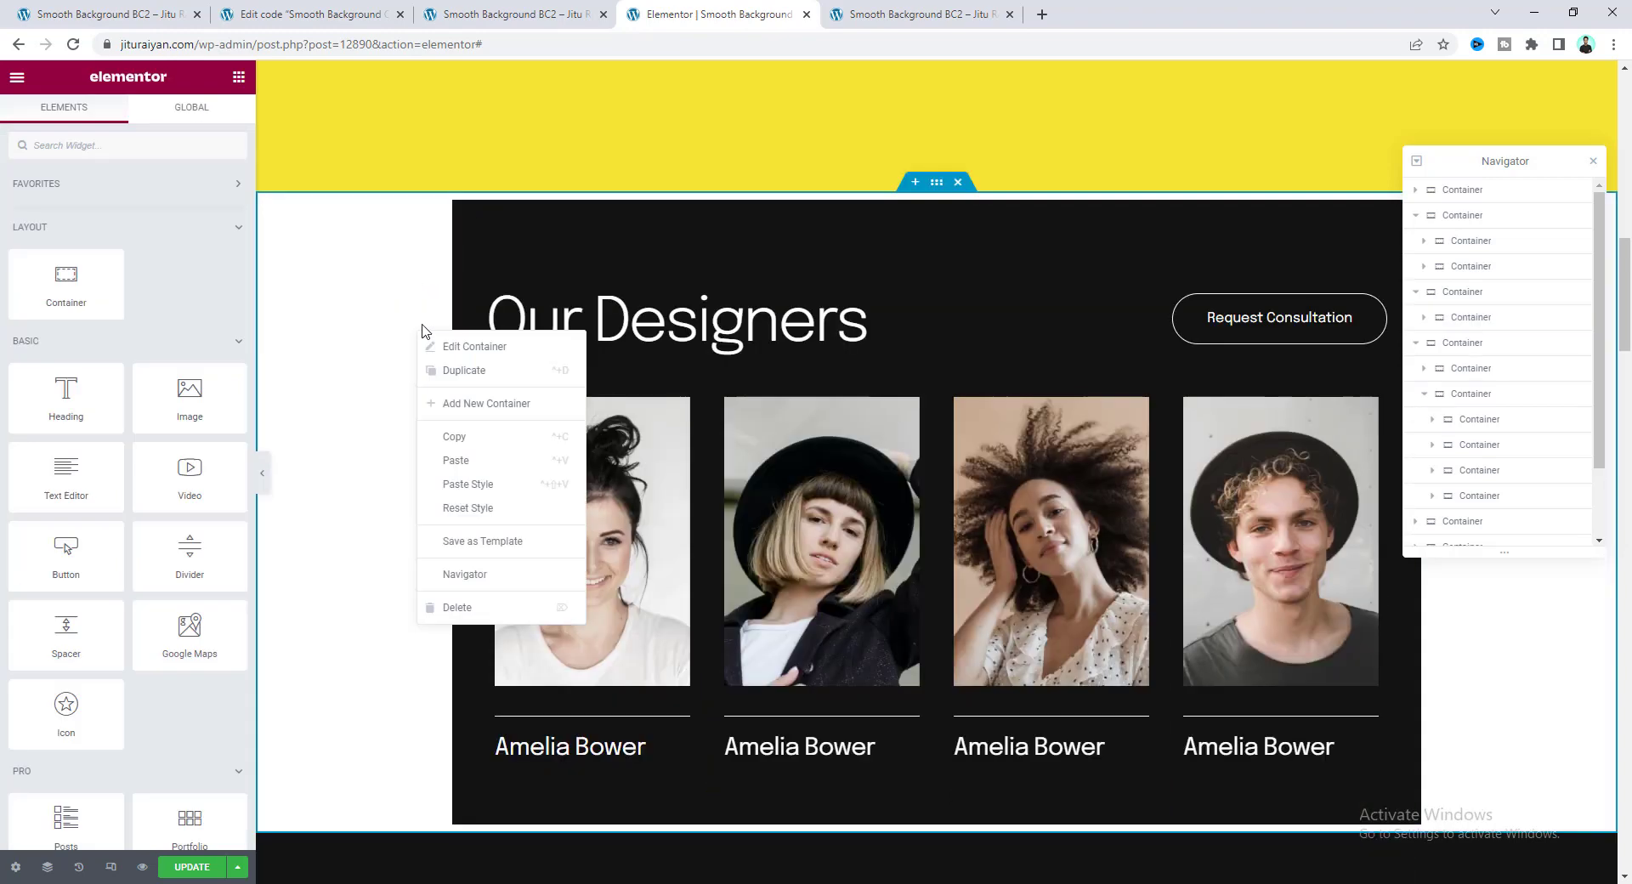
left_click(459, 459)
scroll(887, 625, "down", 2)
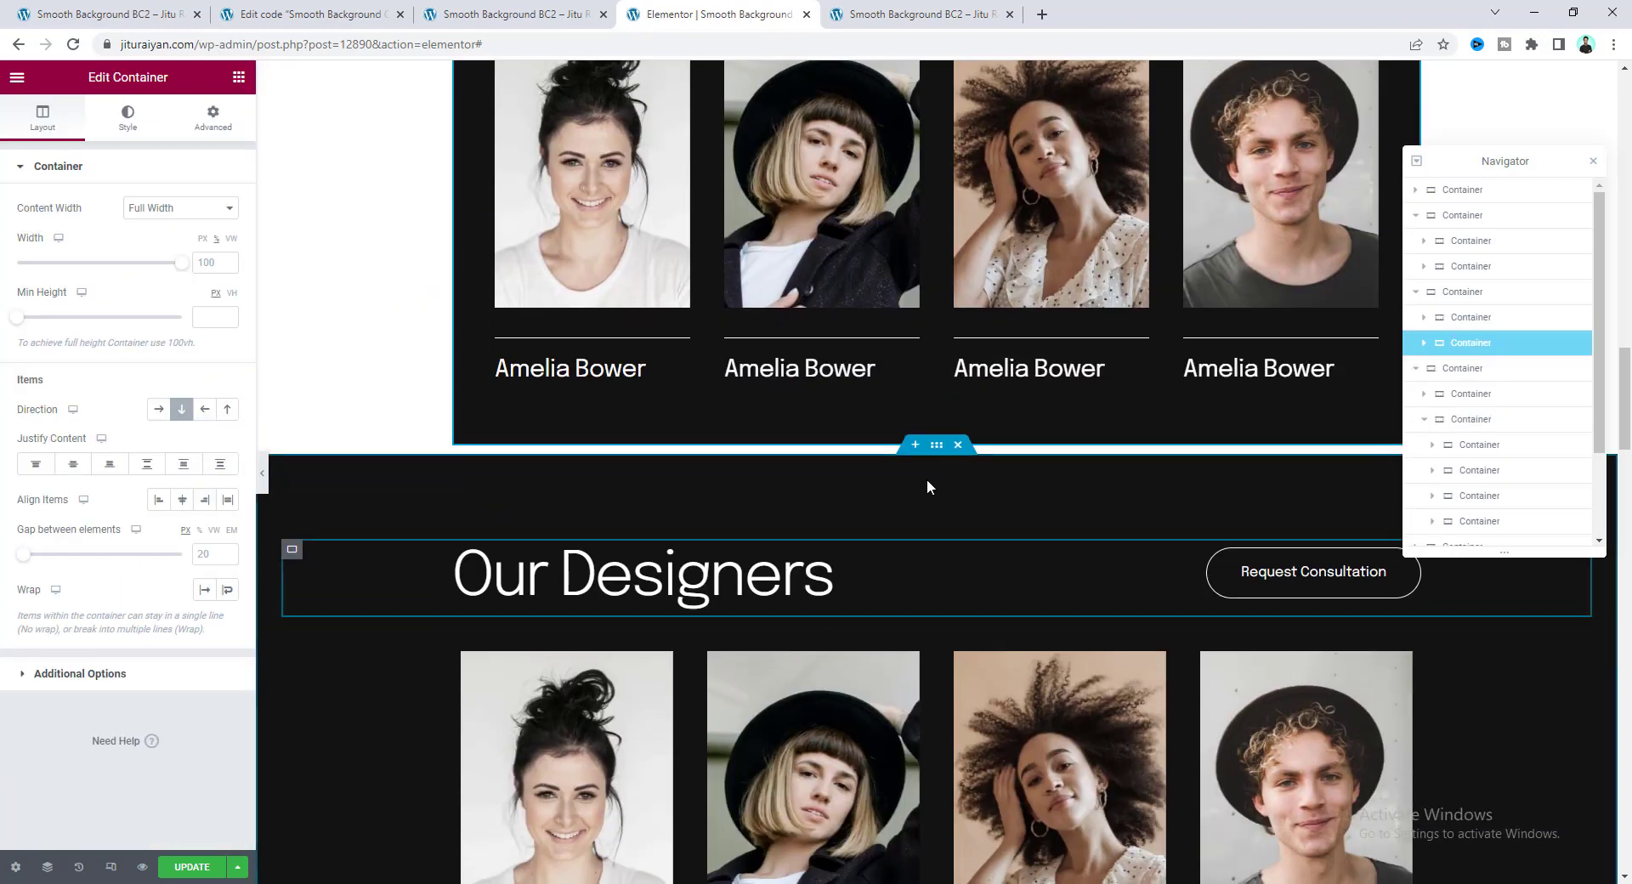
left_click(958, 445)
key("ctrl+z")
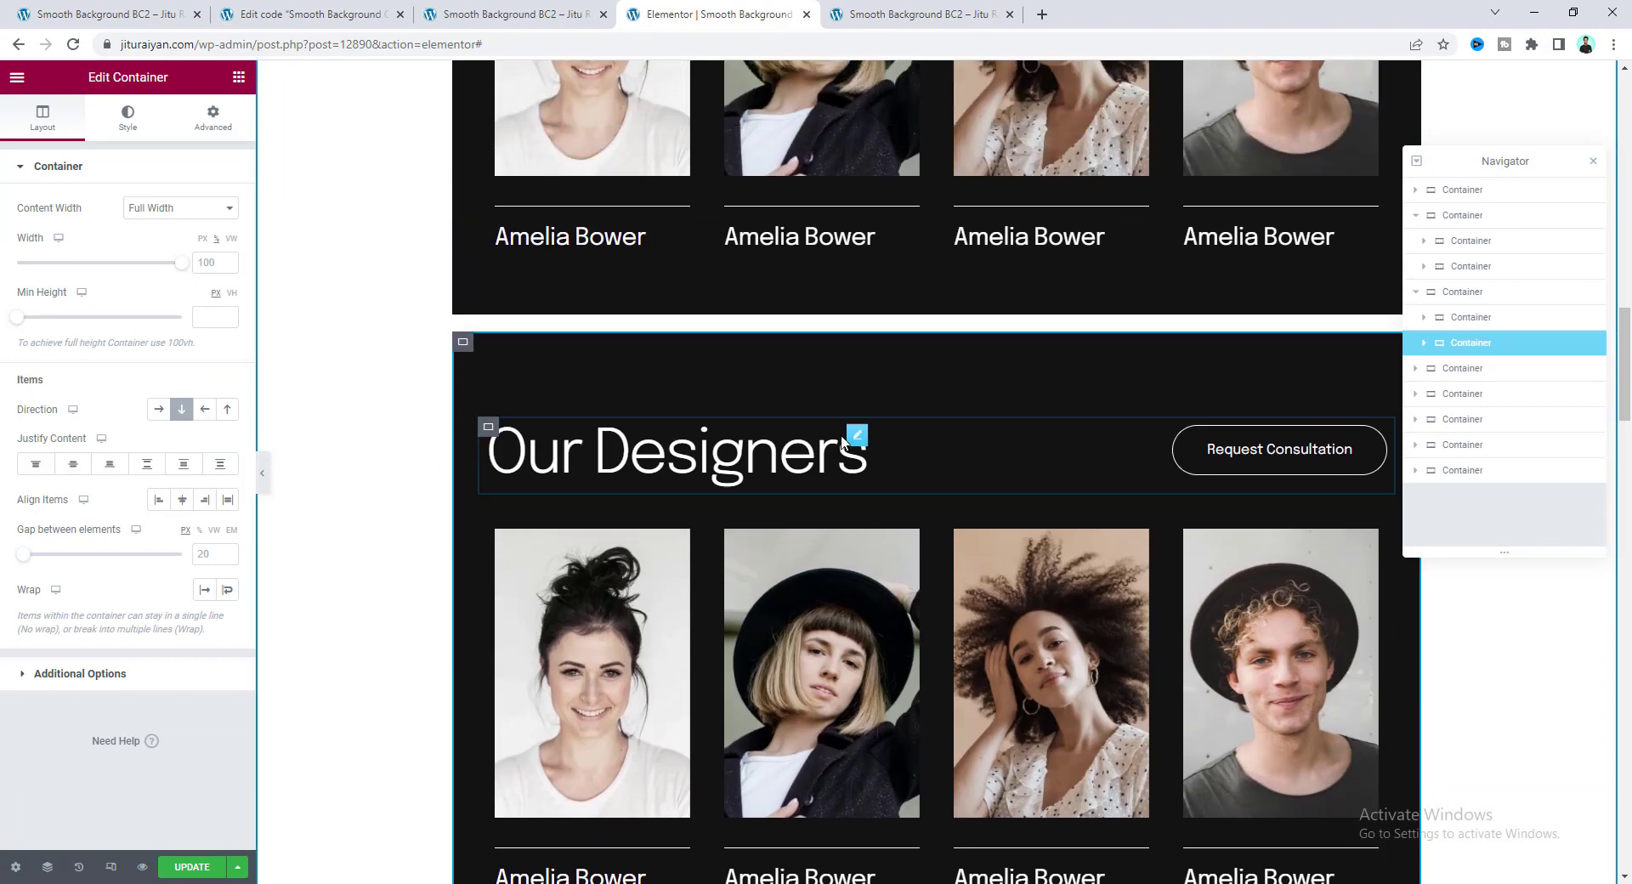
scroll(637, 338, "down", 3)
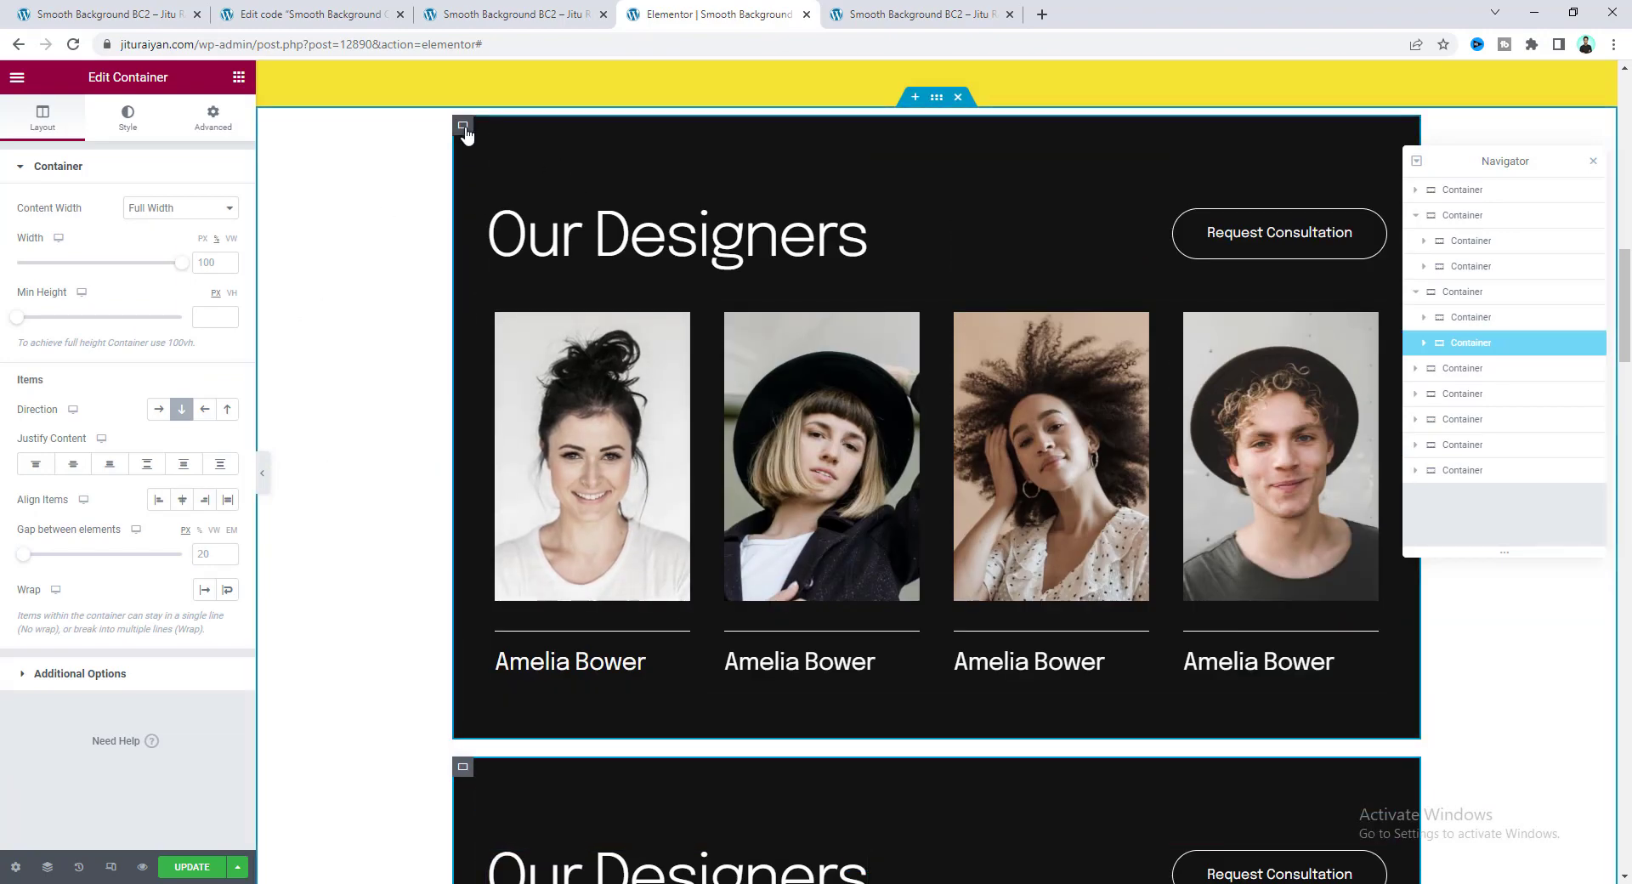
Step: Give the outer parent container a dark #121212 background colour
left_click(462, 125)
left_click(127, 118)
left_click(226, 279)
key("ctrl+c")
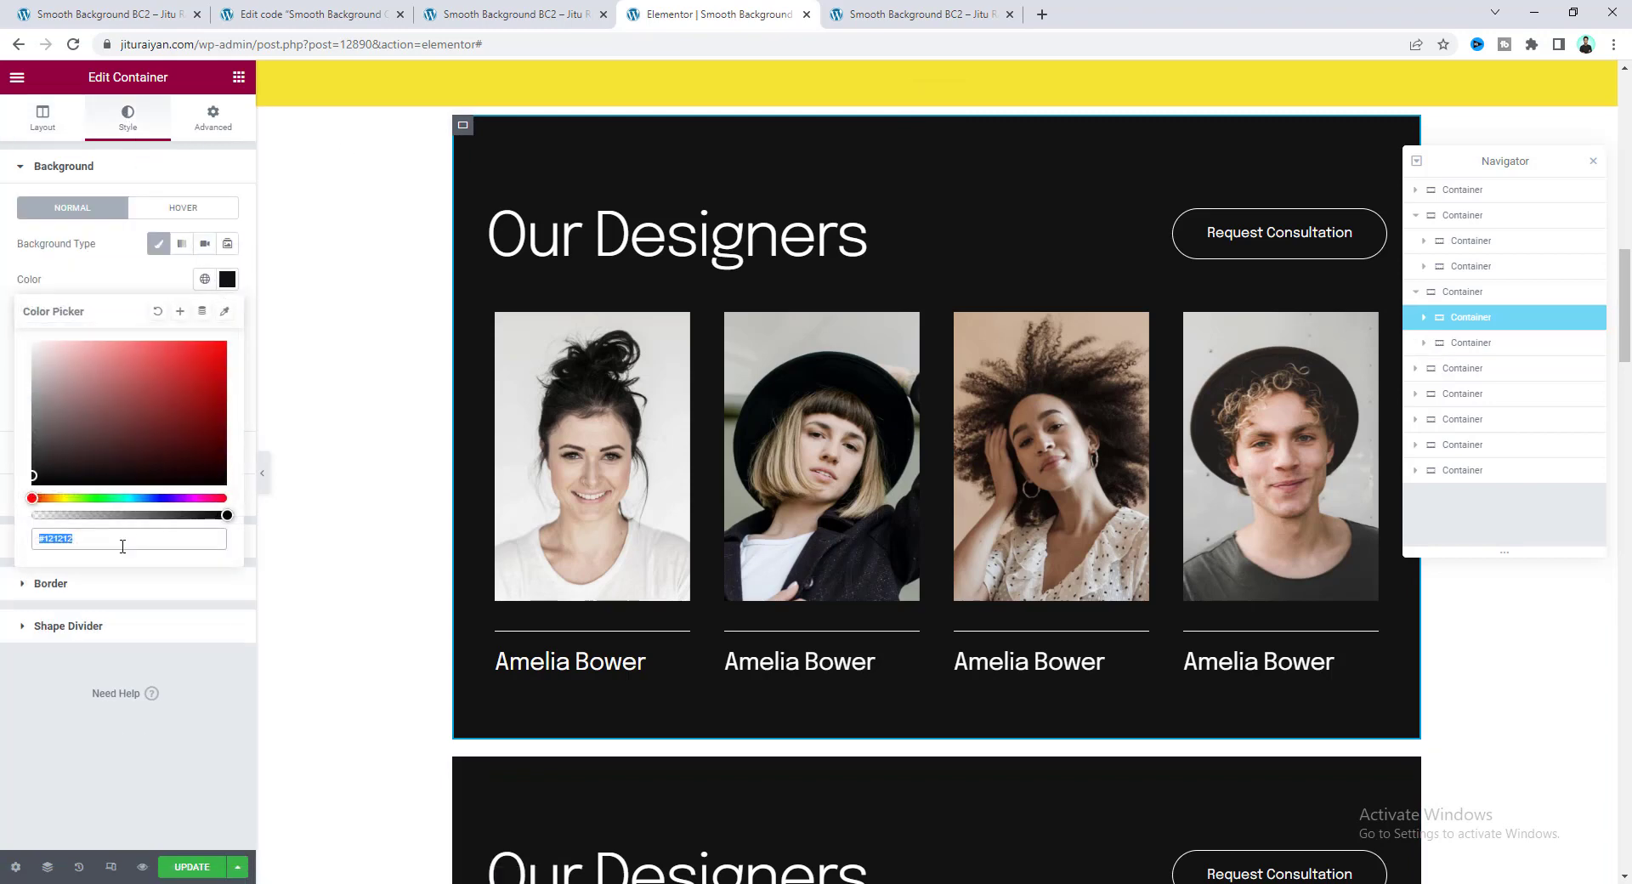
left_click(936, 97)
left_click(127, 117)
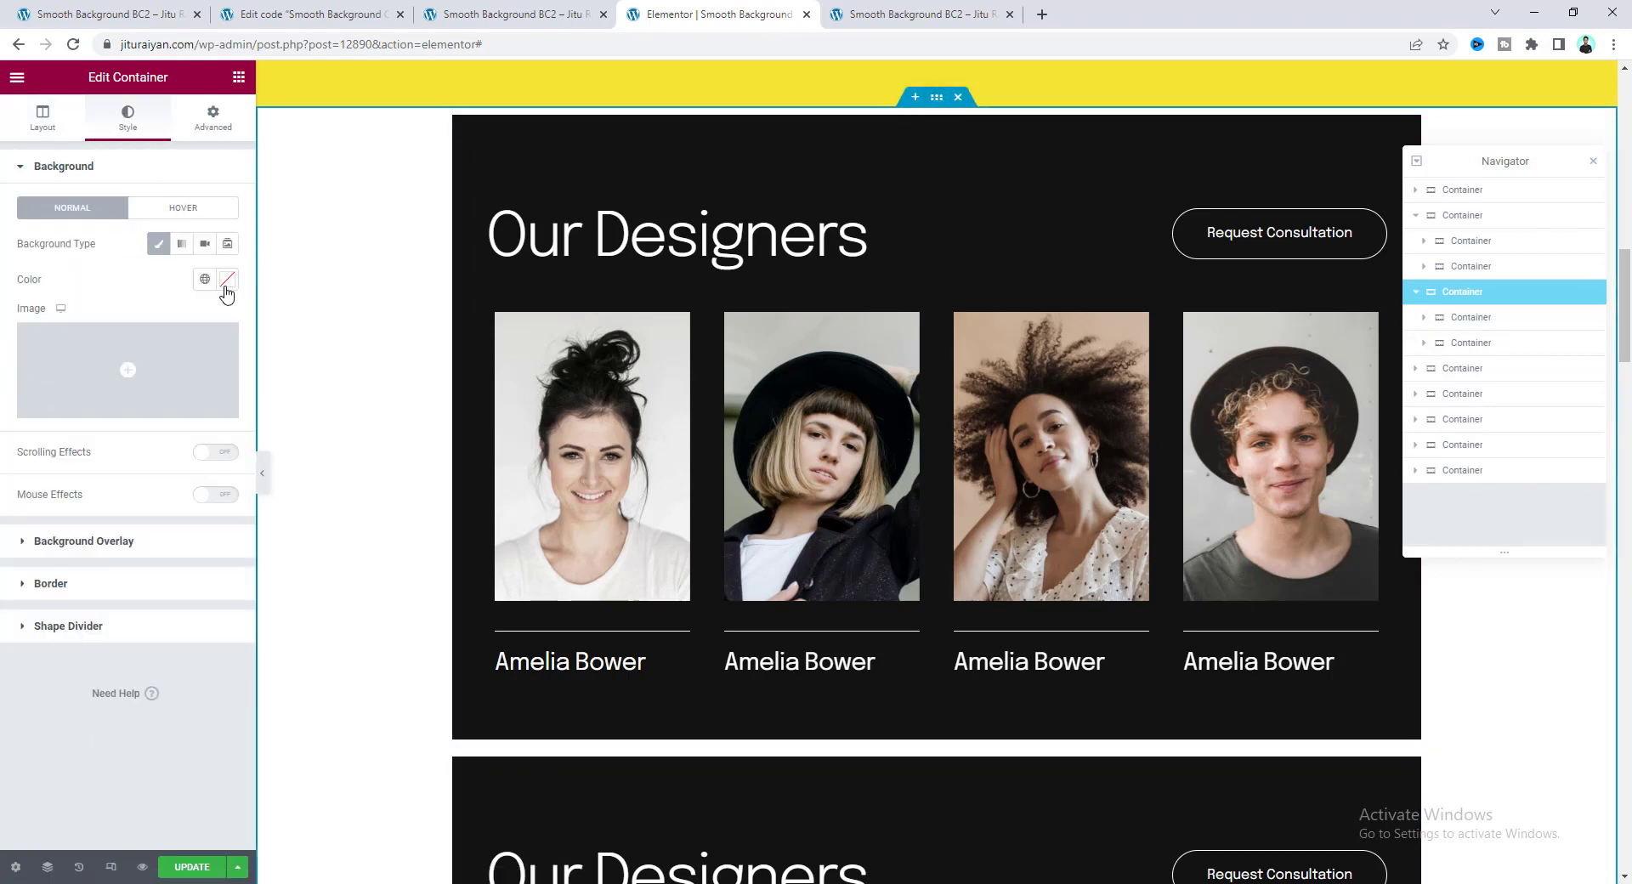
left_click(226, 279)
key("ctrl+v")
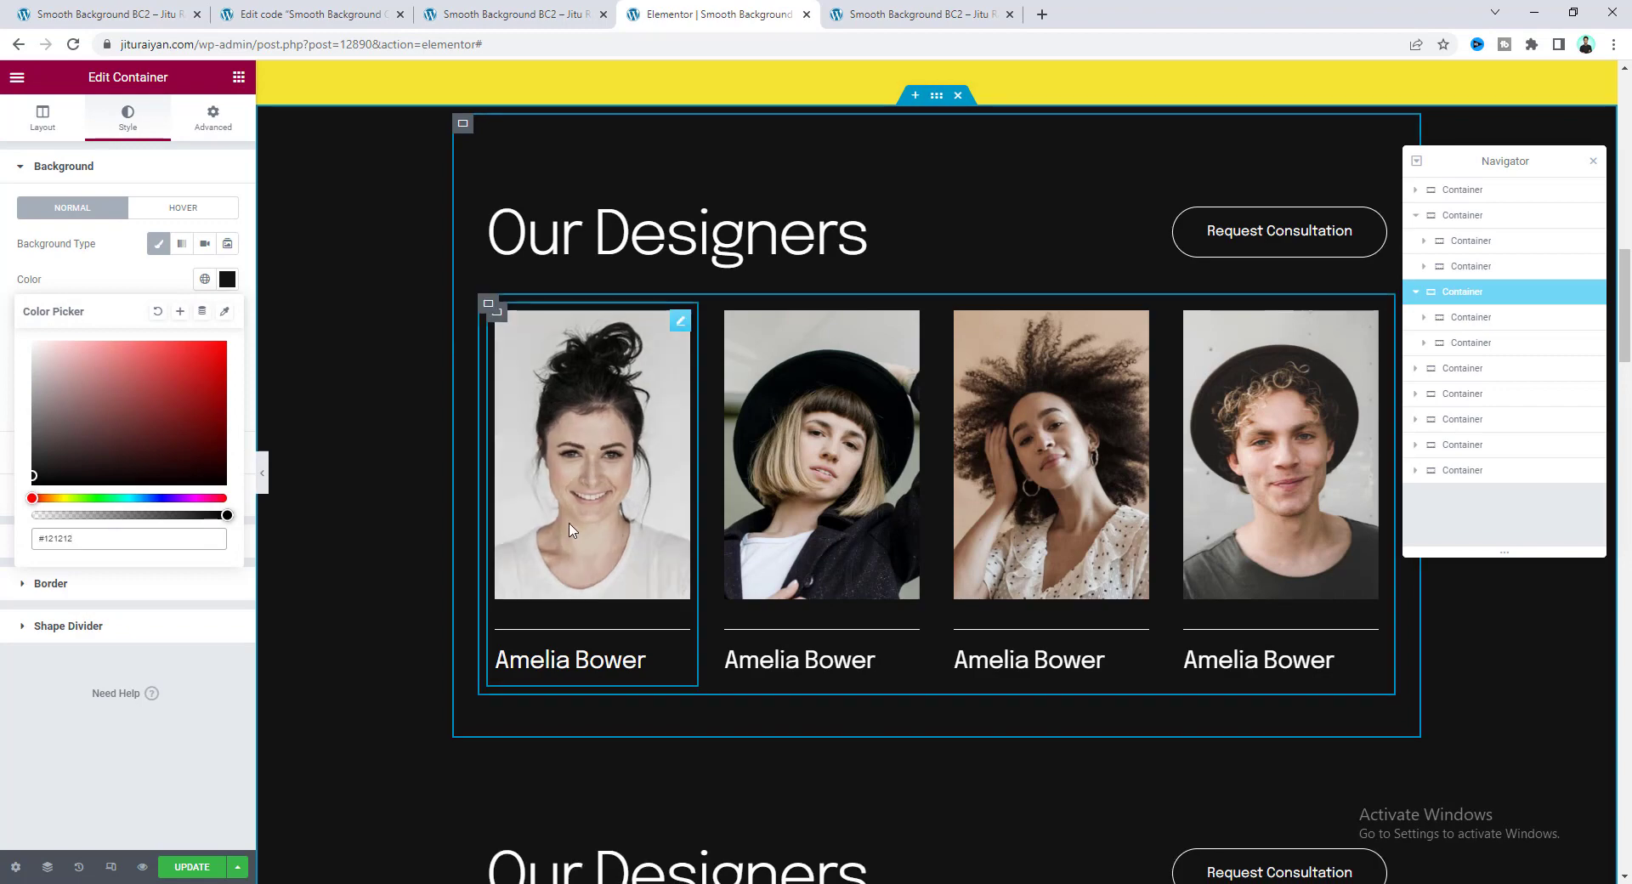
scroll(421, 501, "down", 5)
Step: Apply the features section's light grey #F2F2F2 background to the copied designers box
left_click(464, 345)
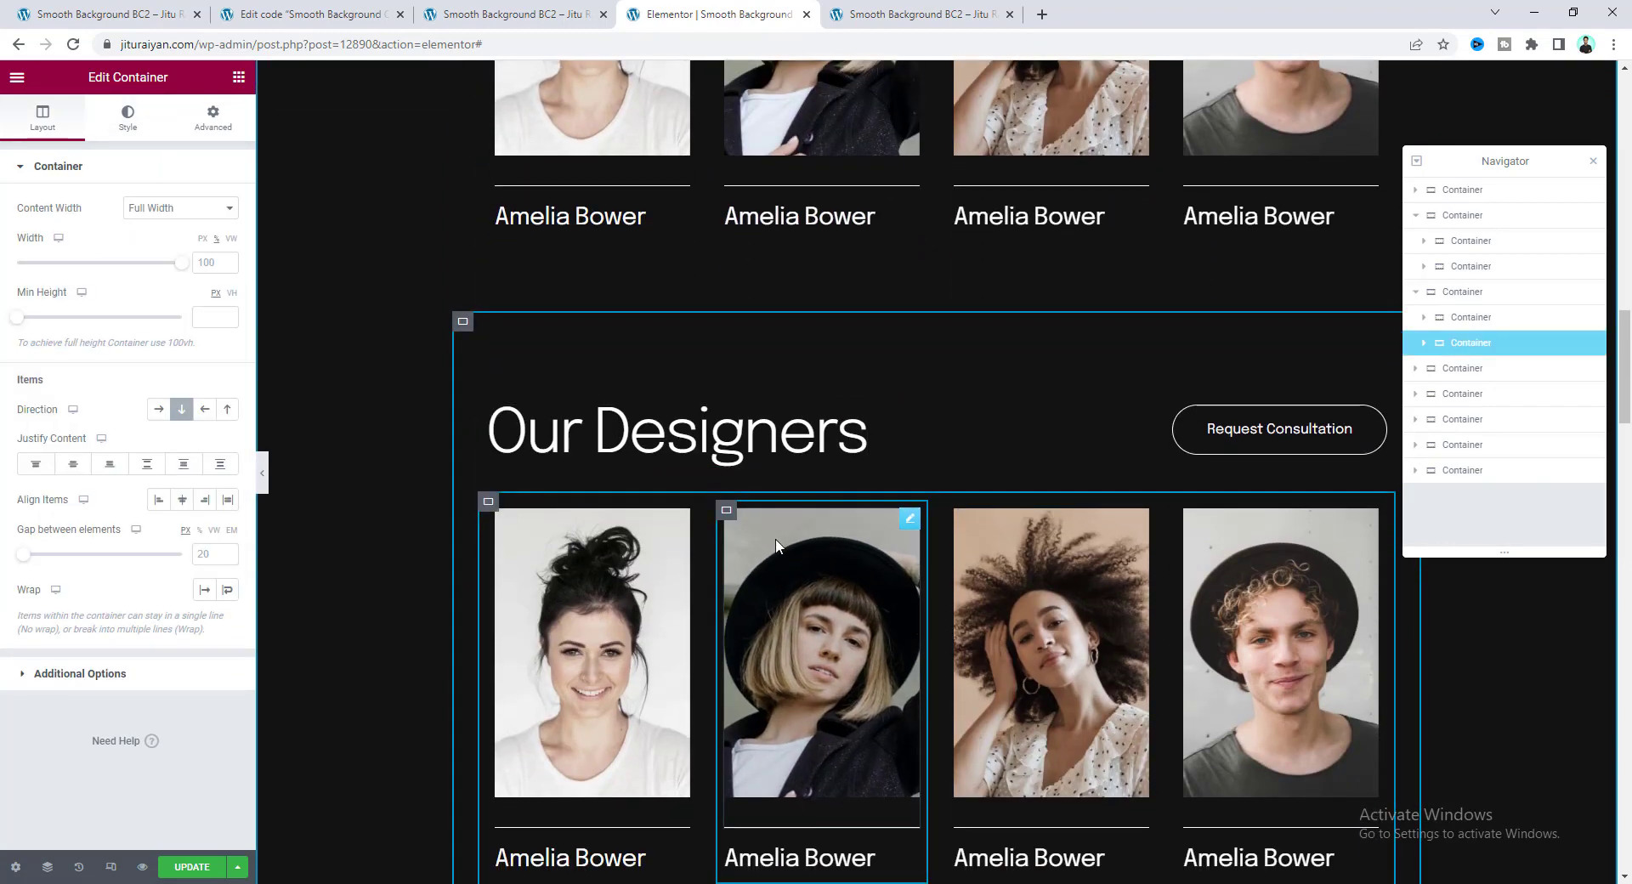
scroll(772, 539, "down", 5)
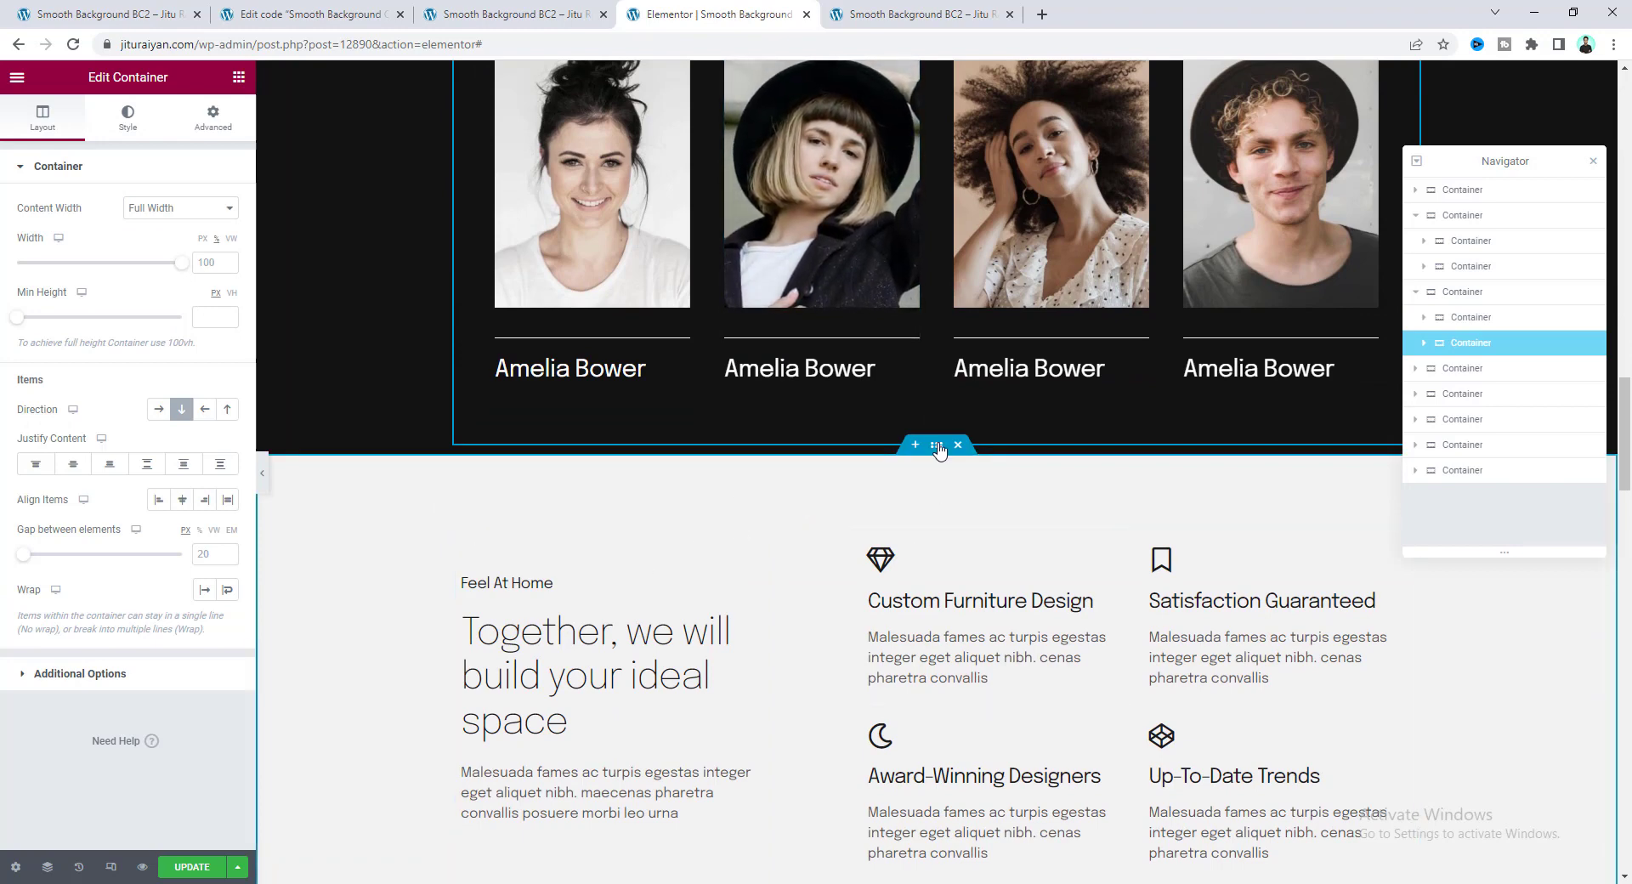
left_click(936, 446)
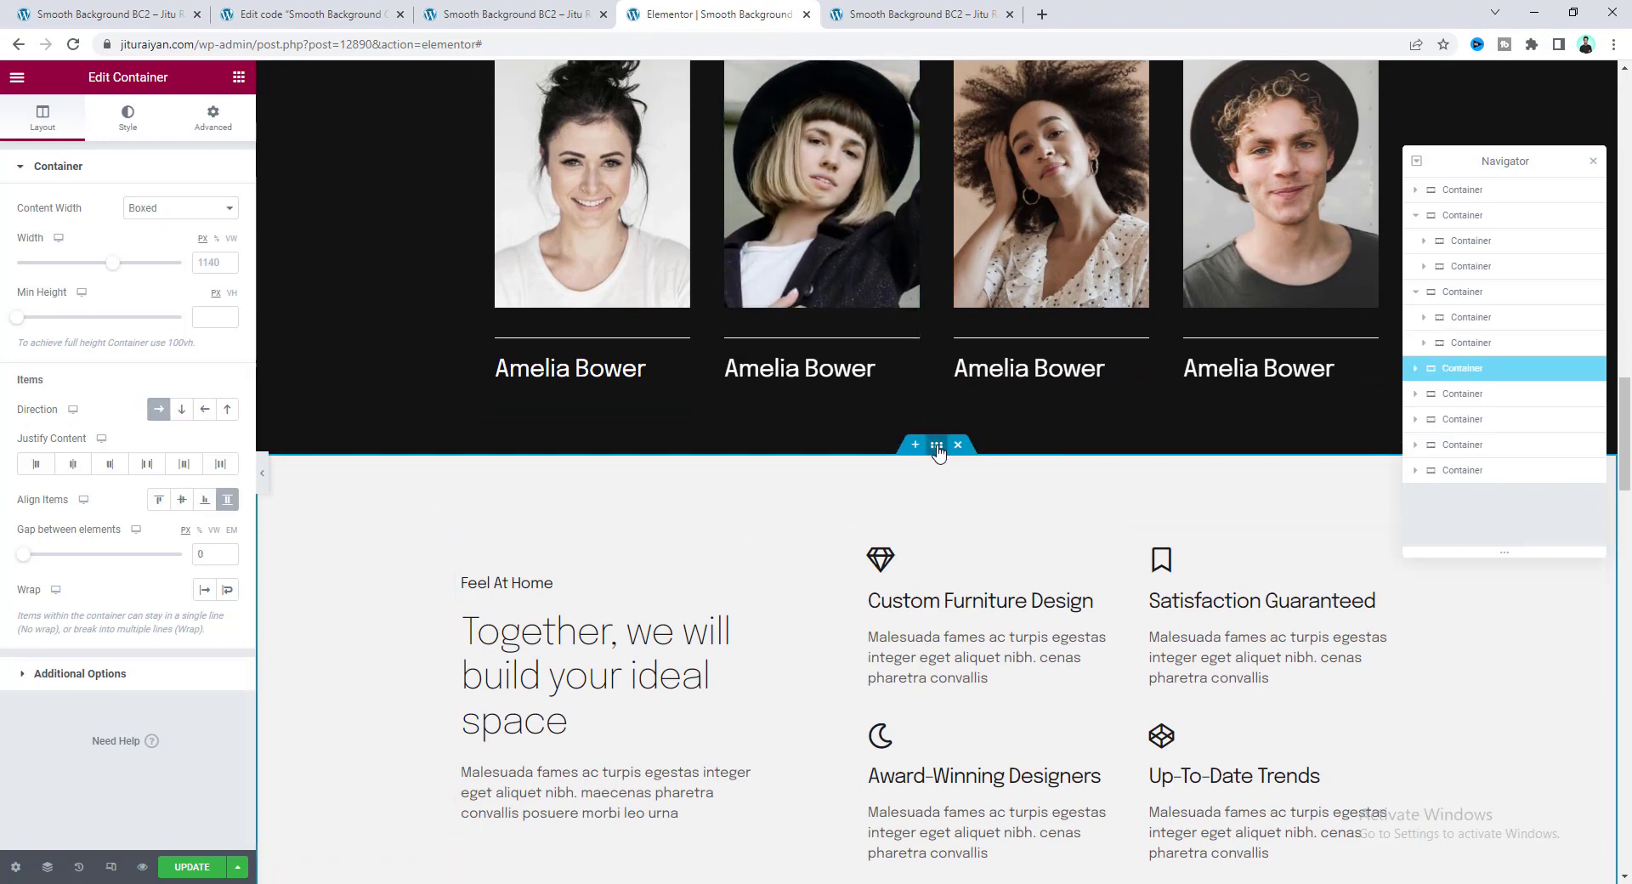
left_click(127, 117)
left_click(227, 279)
key("ctrl+c")
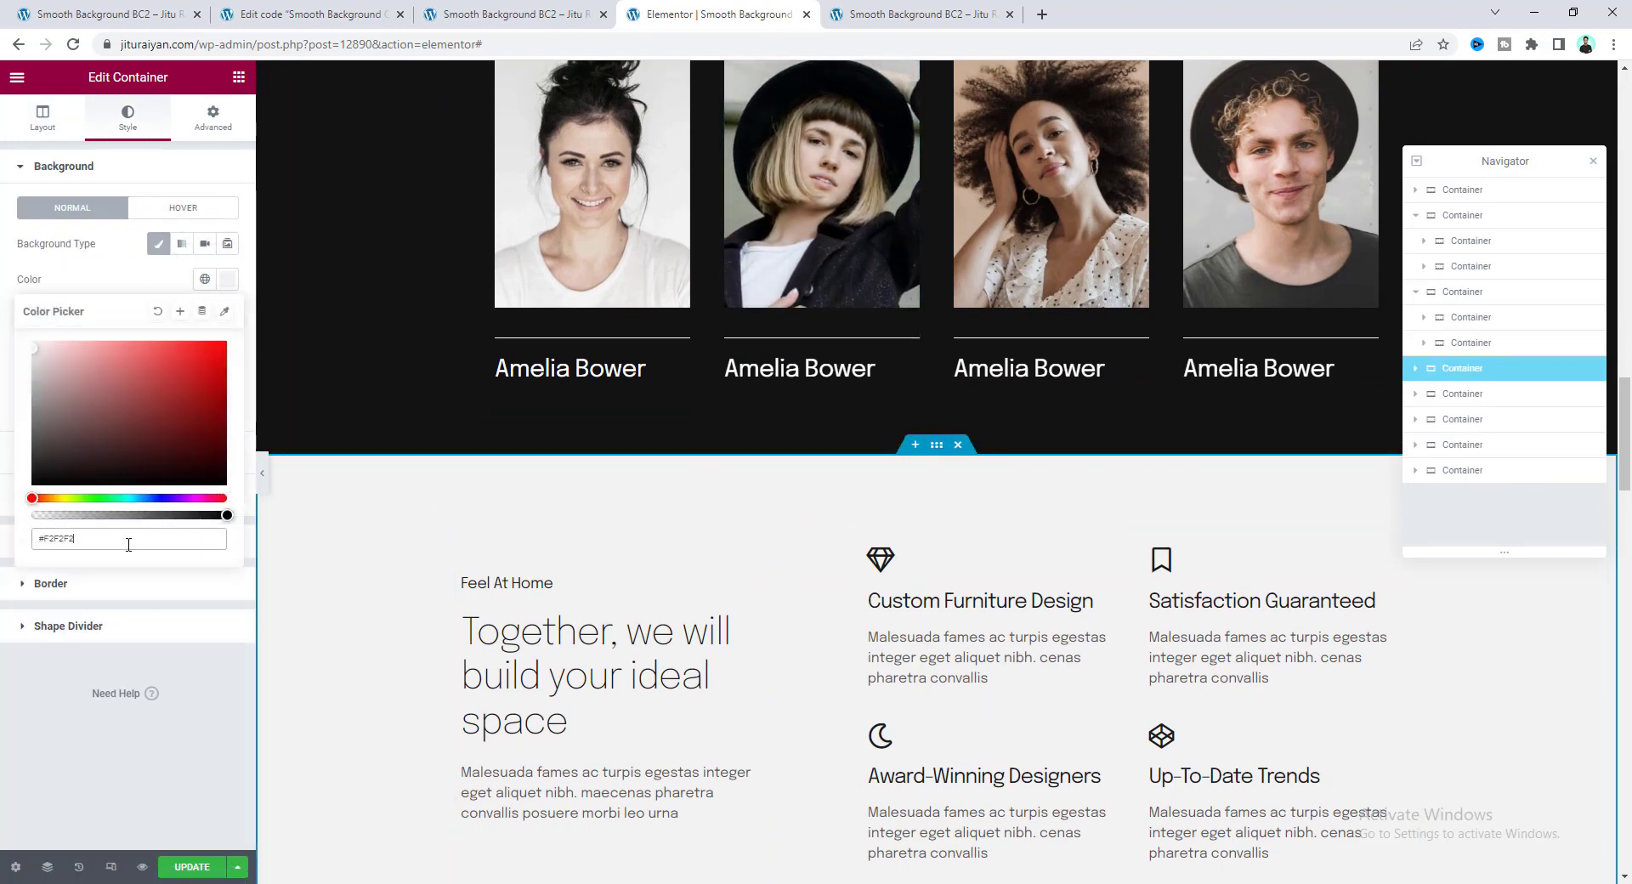
scroll(467, 265, "up", 5)
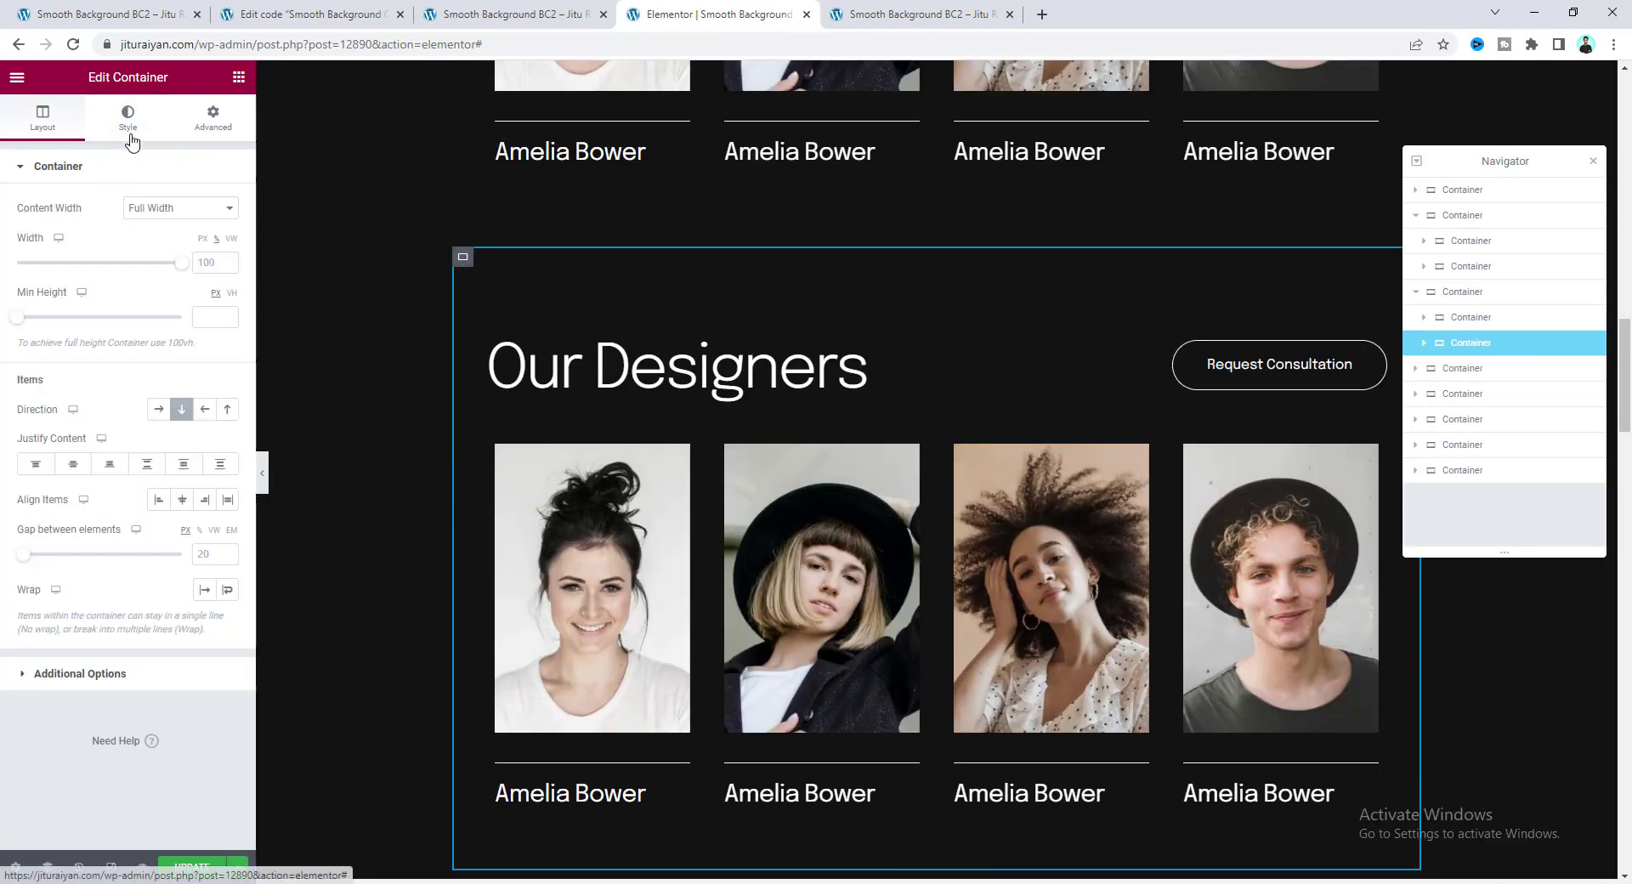
left_click(128, 117)
left_click(226, 279)
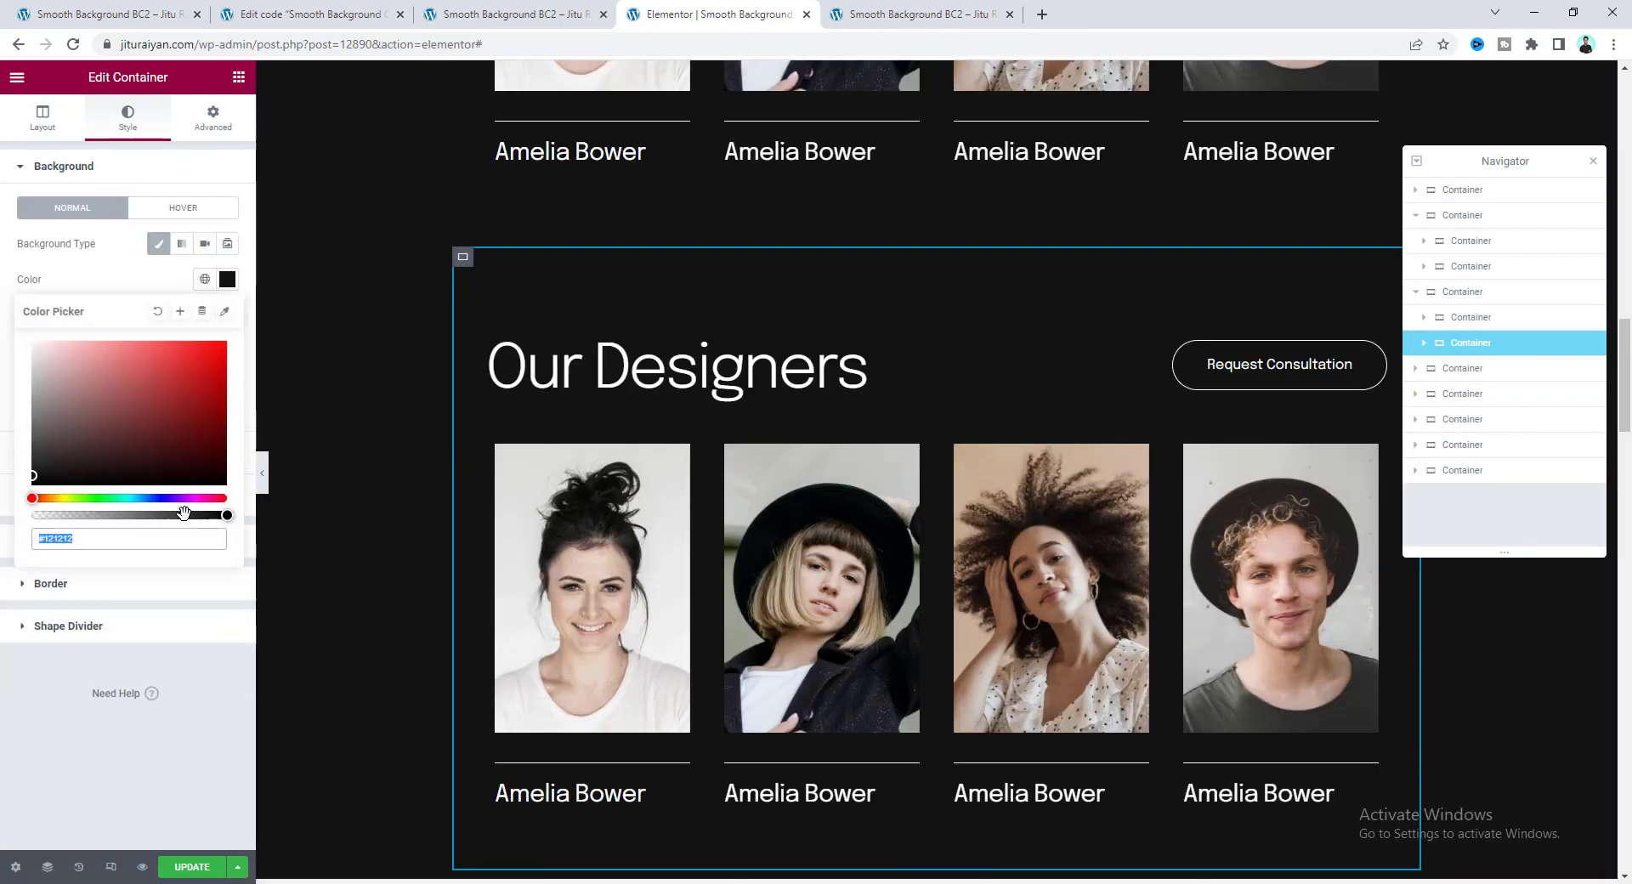
key("ctrl+v")
left_click(677, 376)
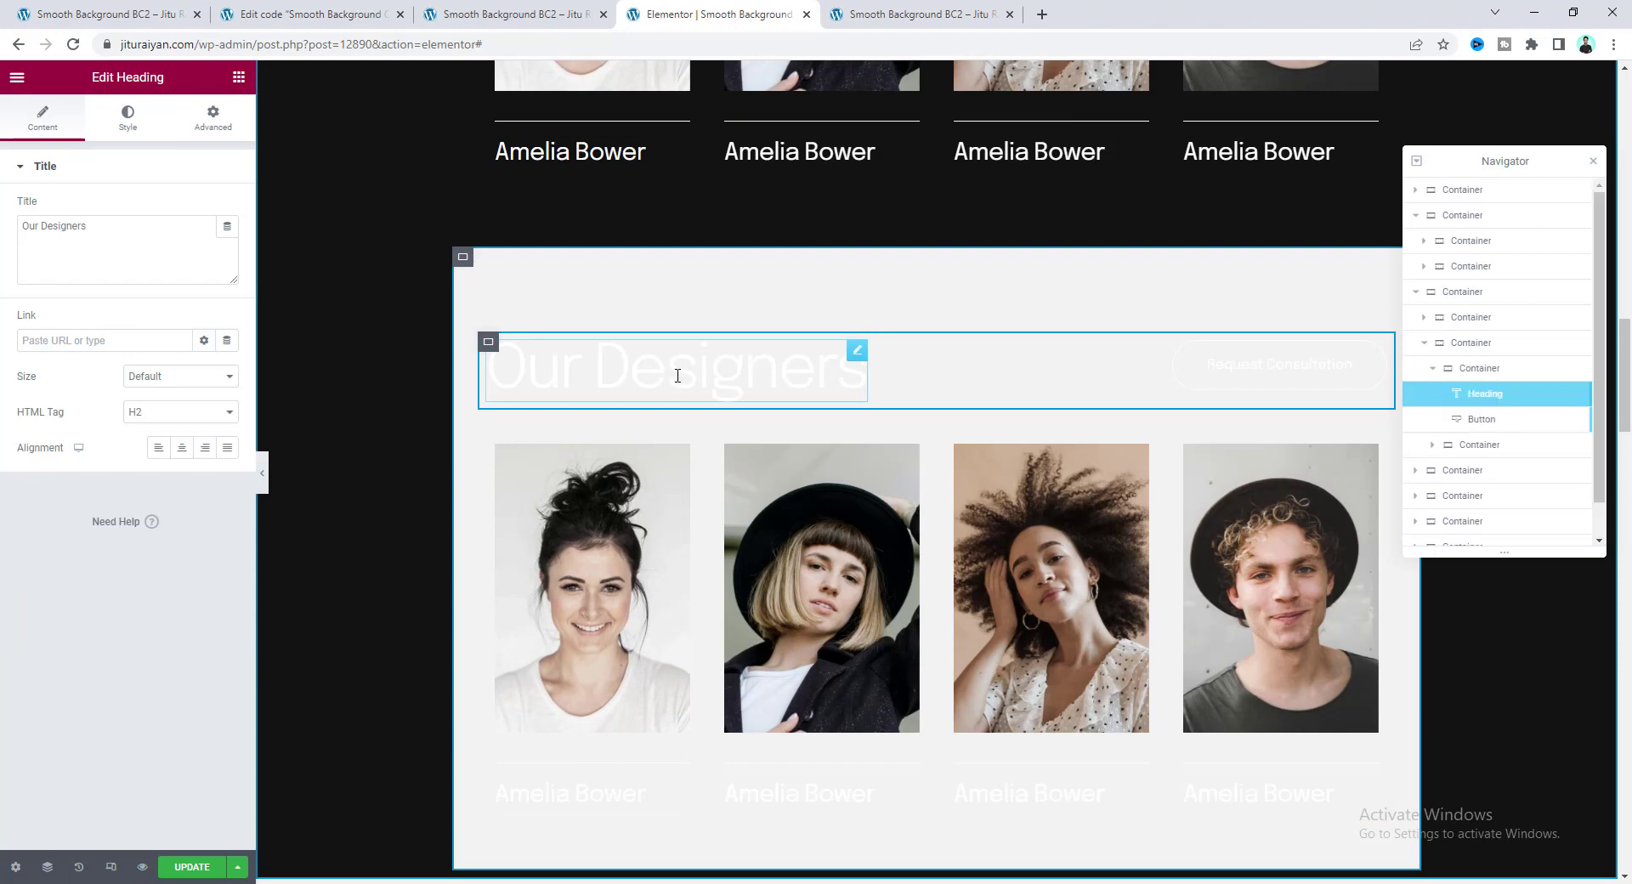
Step: Make the copied Our Designers heading text black
left_click(117, 124)
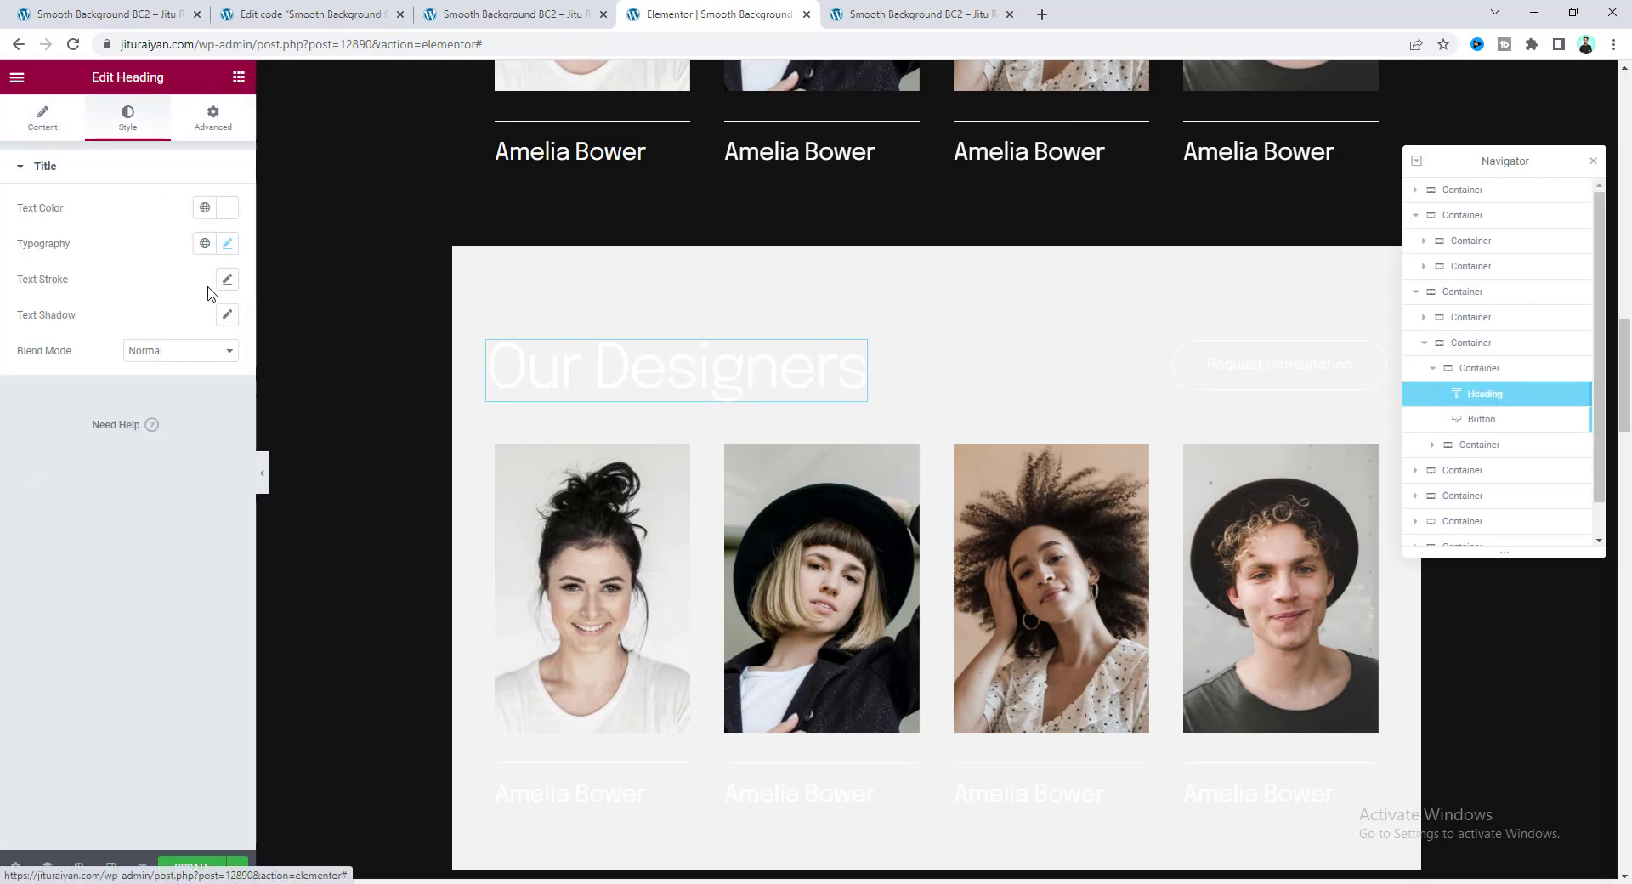
left_click(227, 208)
left_click(32, 413)
left_click(99, 216)
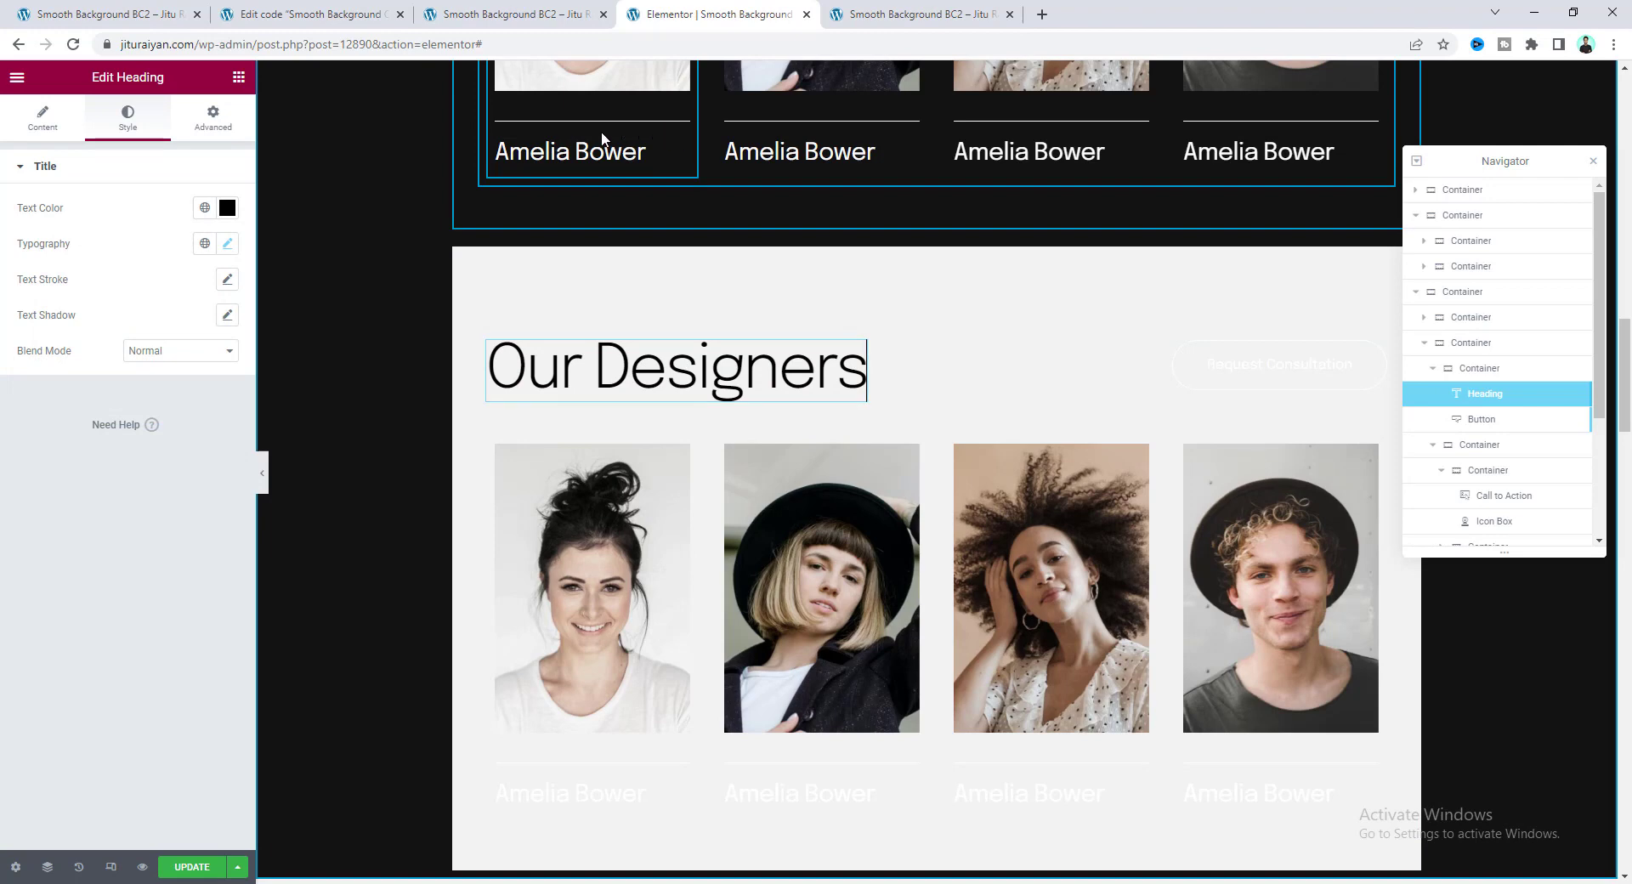
Step: Set the first designer card's Advanced border colour to #000
left_click(592, 552)
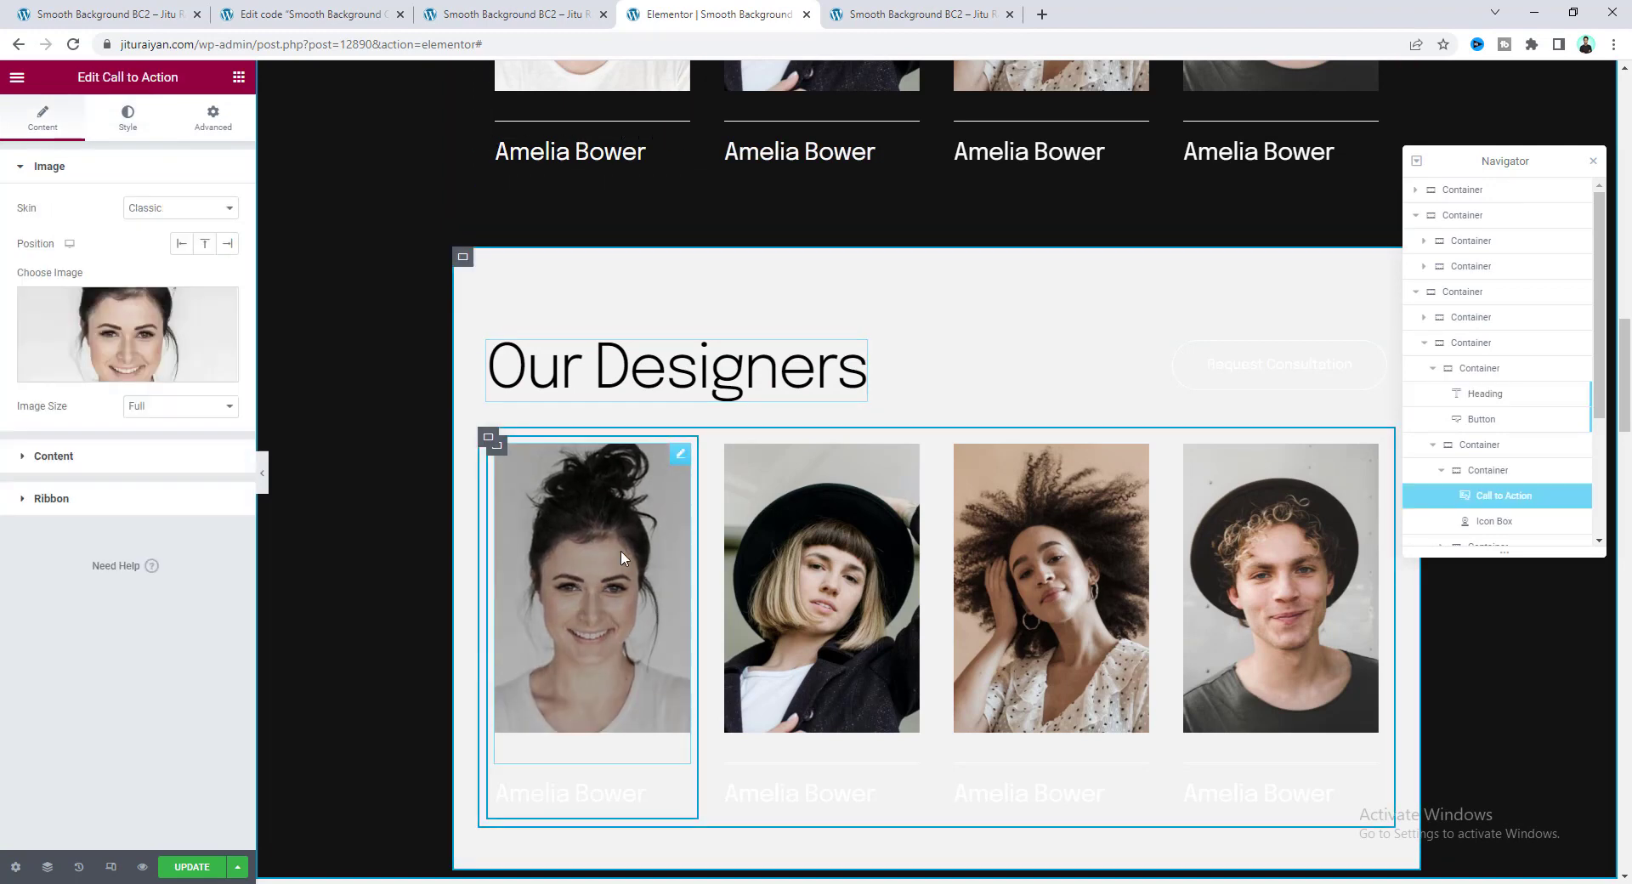
left_click(127, 119)
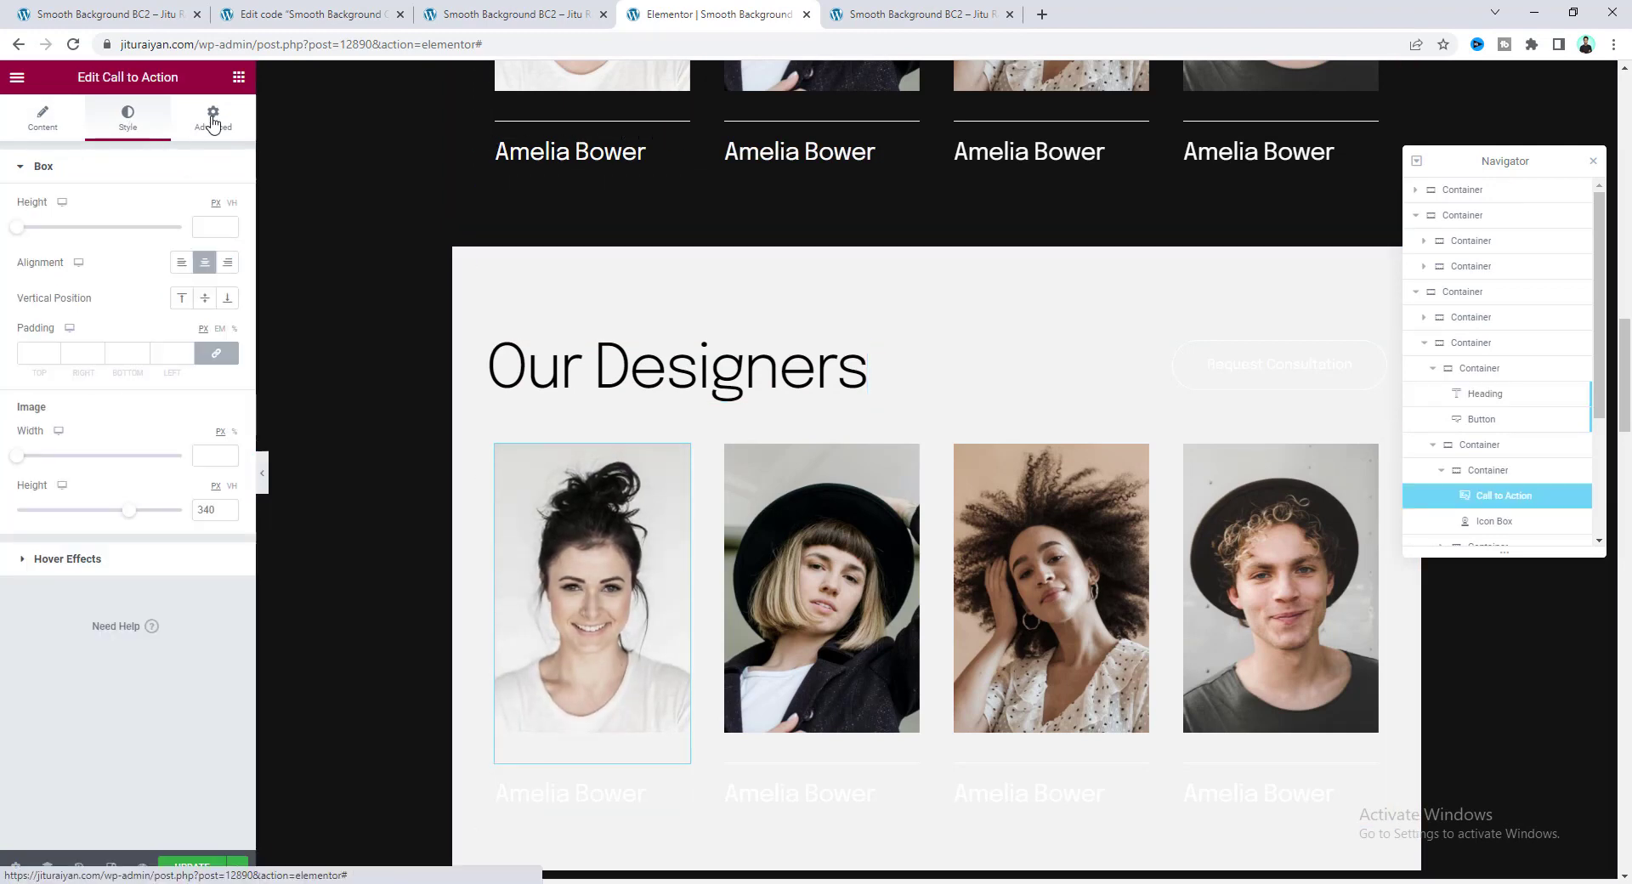
left_click(212, 119)
left_click(129, 786)
left_click(227, 515)
type("000000")
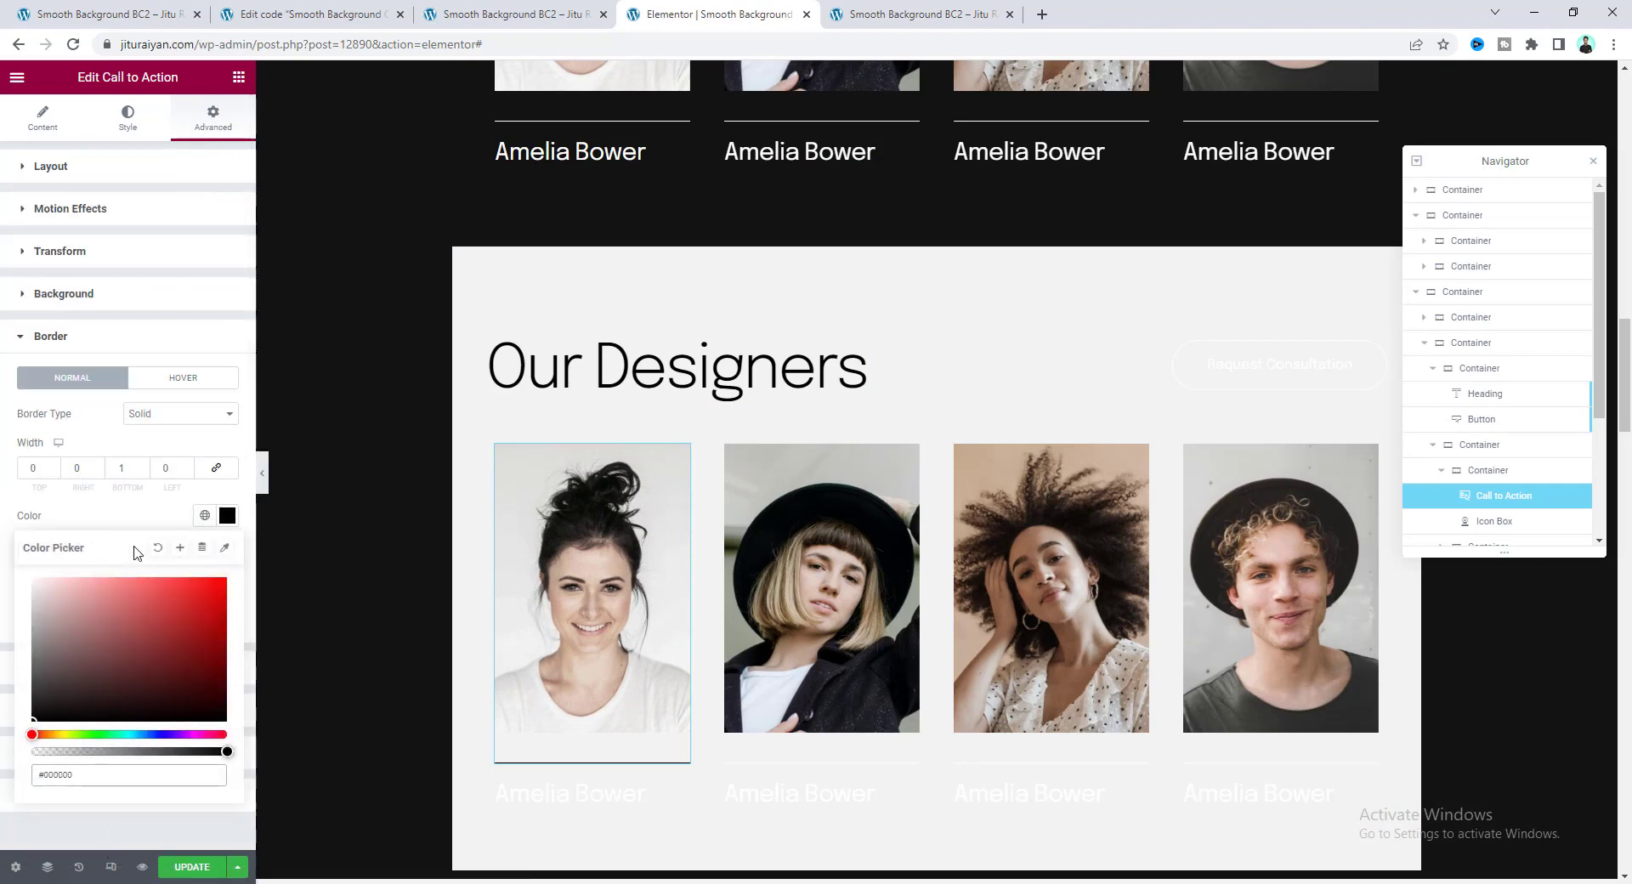
key("Return")
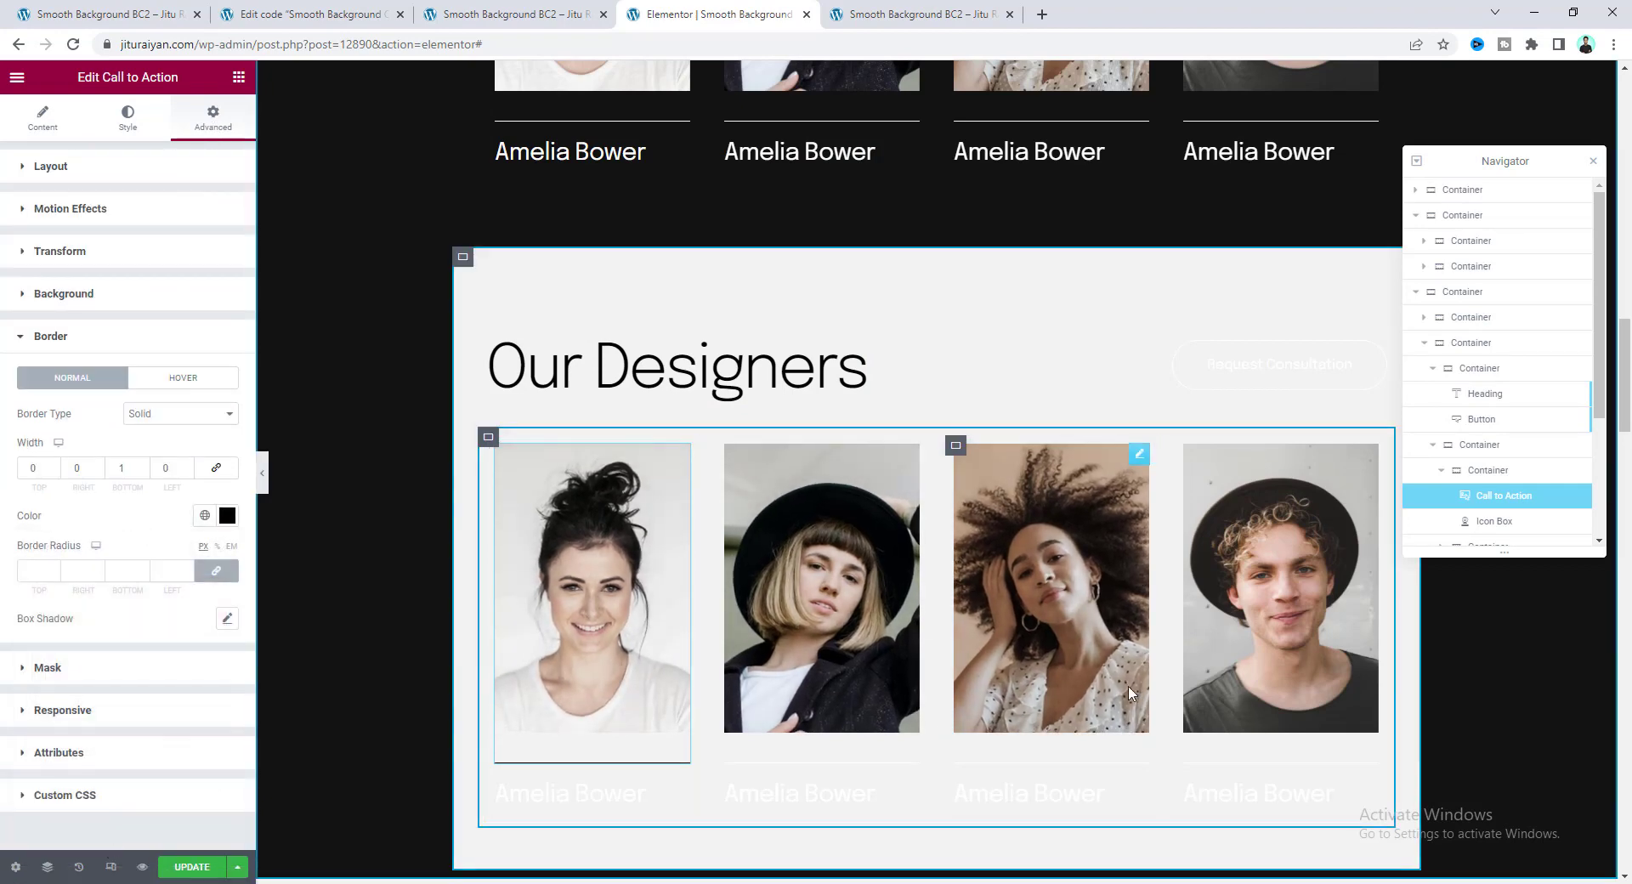
right_click(661, 637)
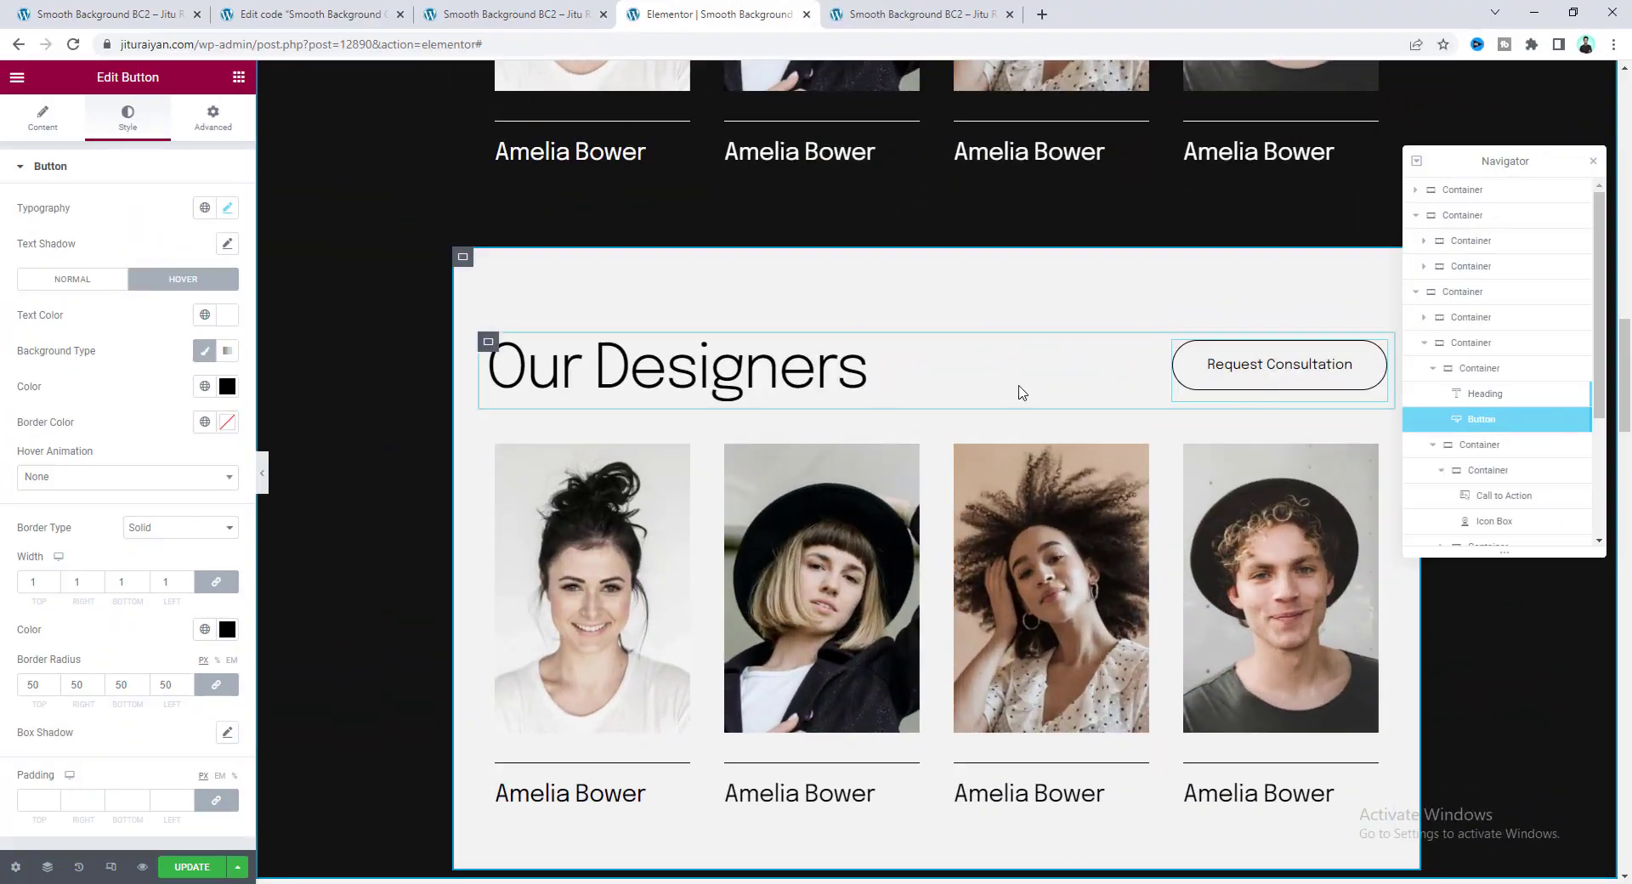
scroll(1021, 391, "up", 1)
scroll(1020, 392, "up", 8)
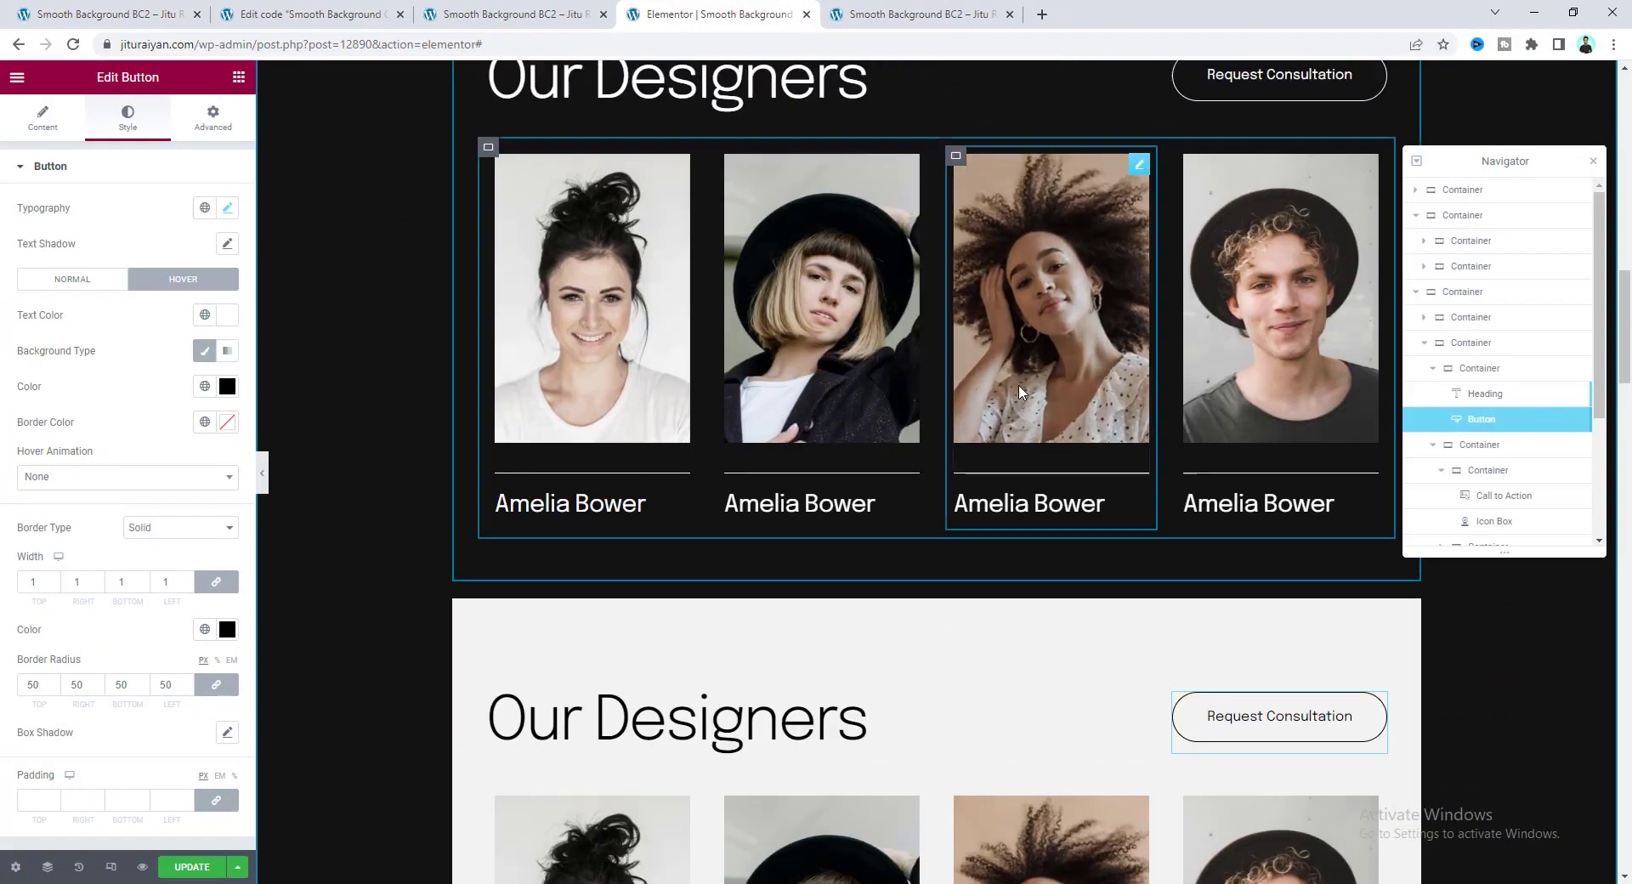
Step: Set the Our Designers section container to Full Width with padding 0
left_click(938, 357)
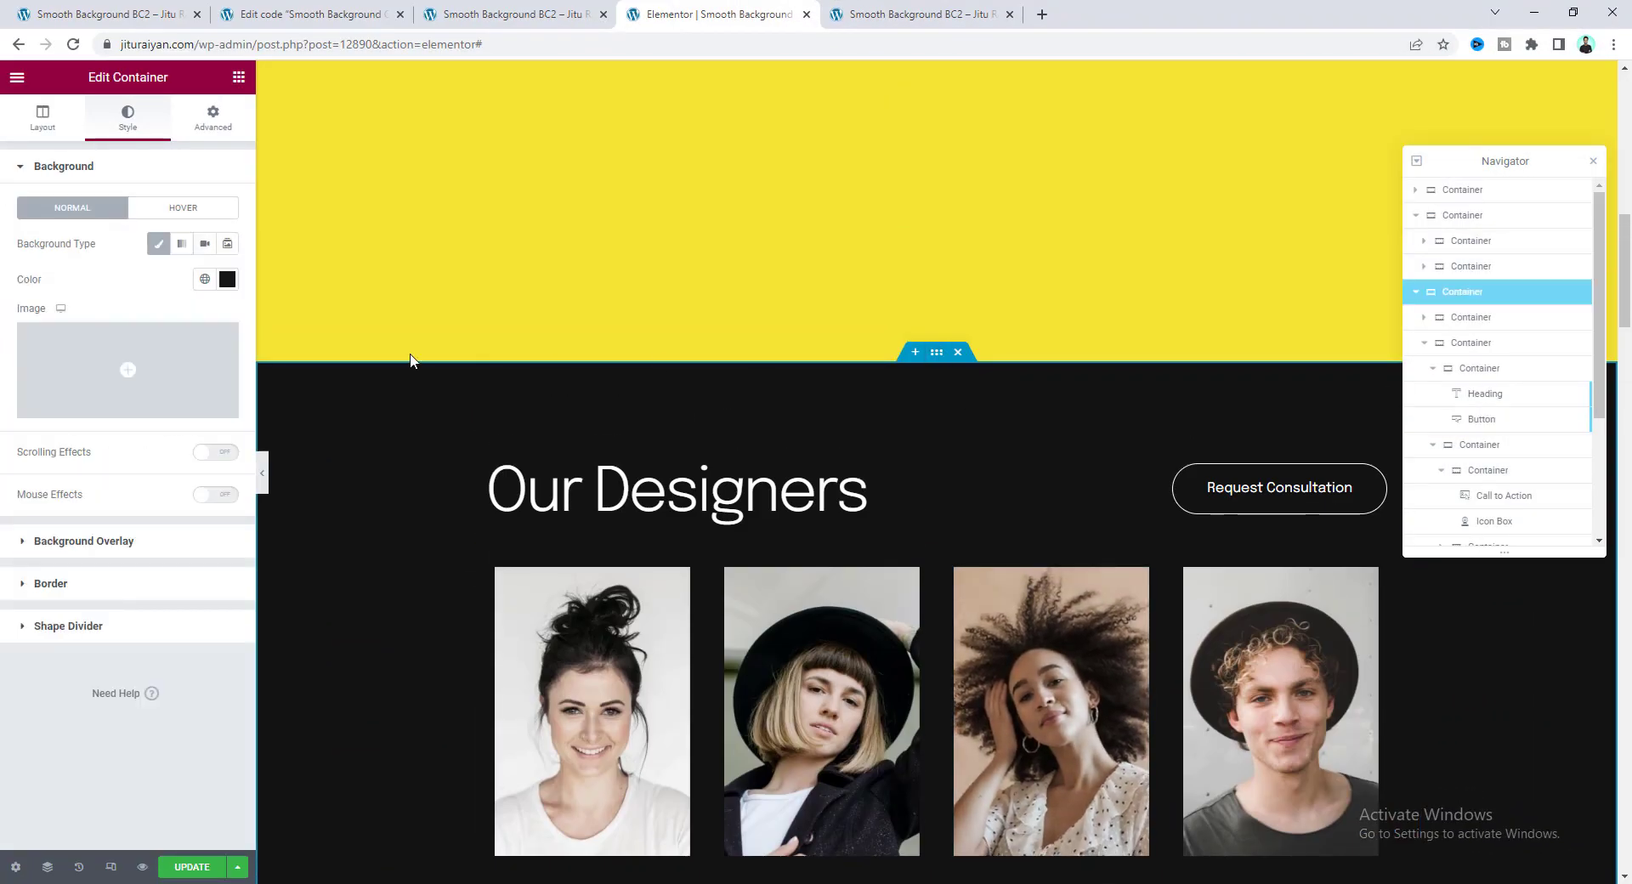
left_click(38, 119)
left_click(180, 209)
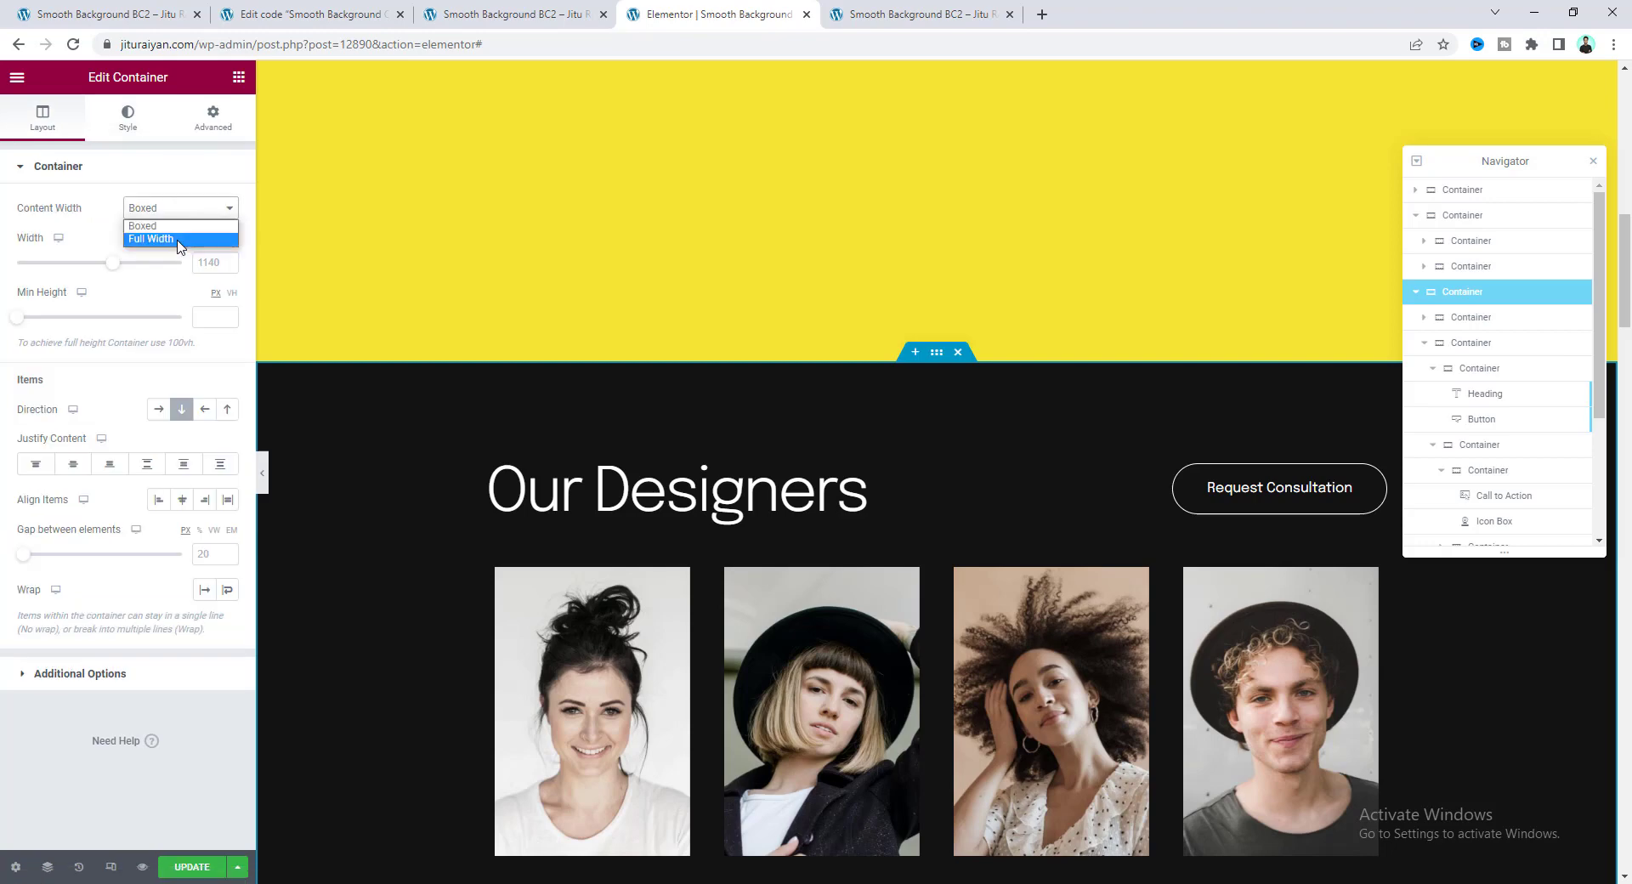
left_click(177, 241)
left_click(213, 119)
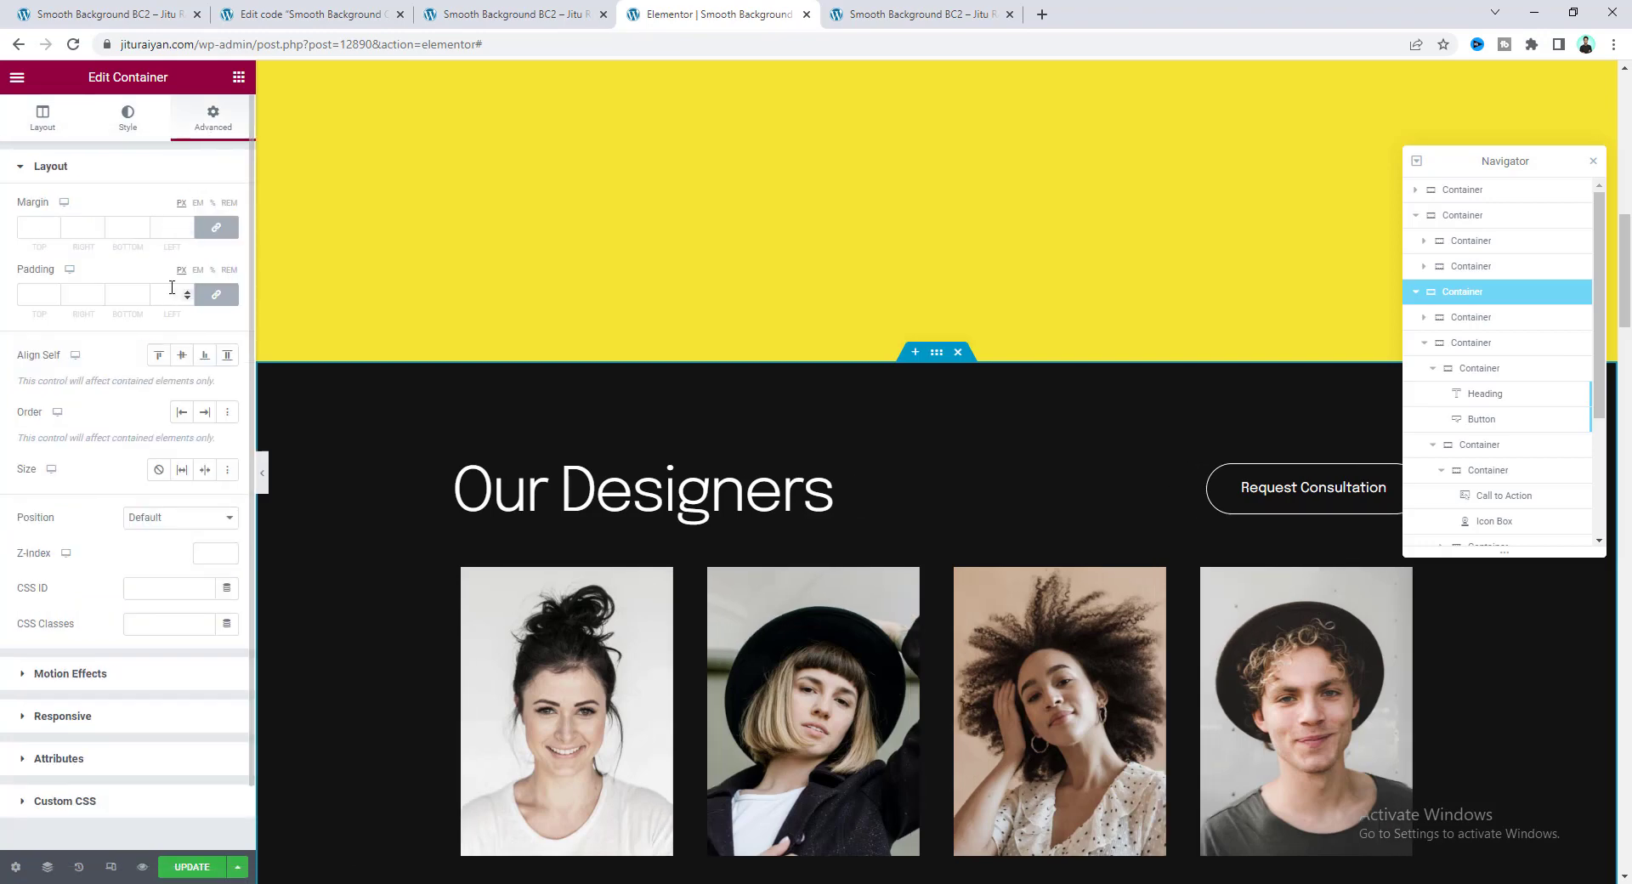
type("0")
scroll(819, 446, "down", 4)
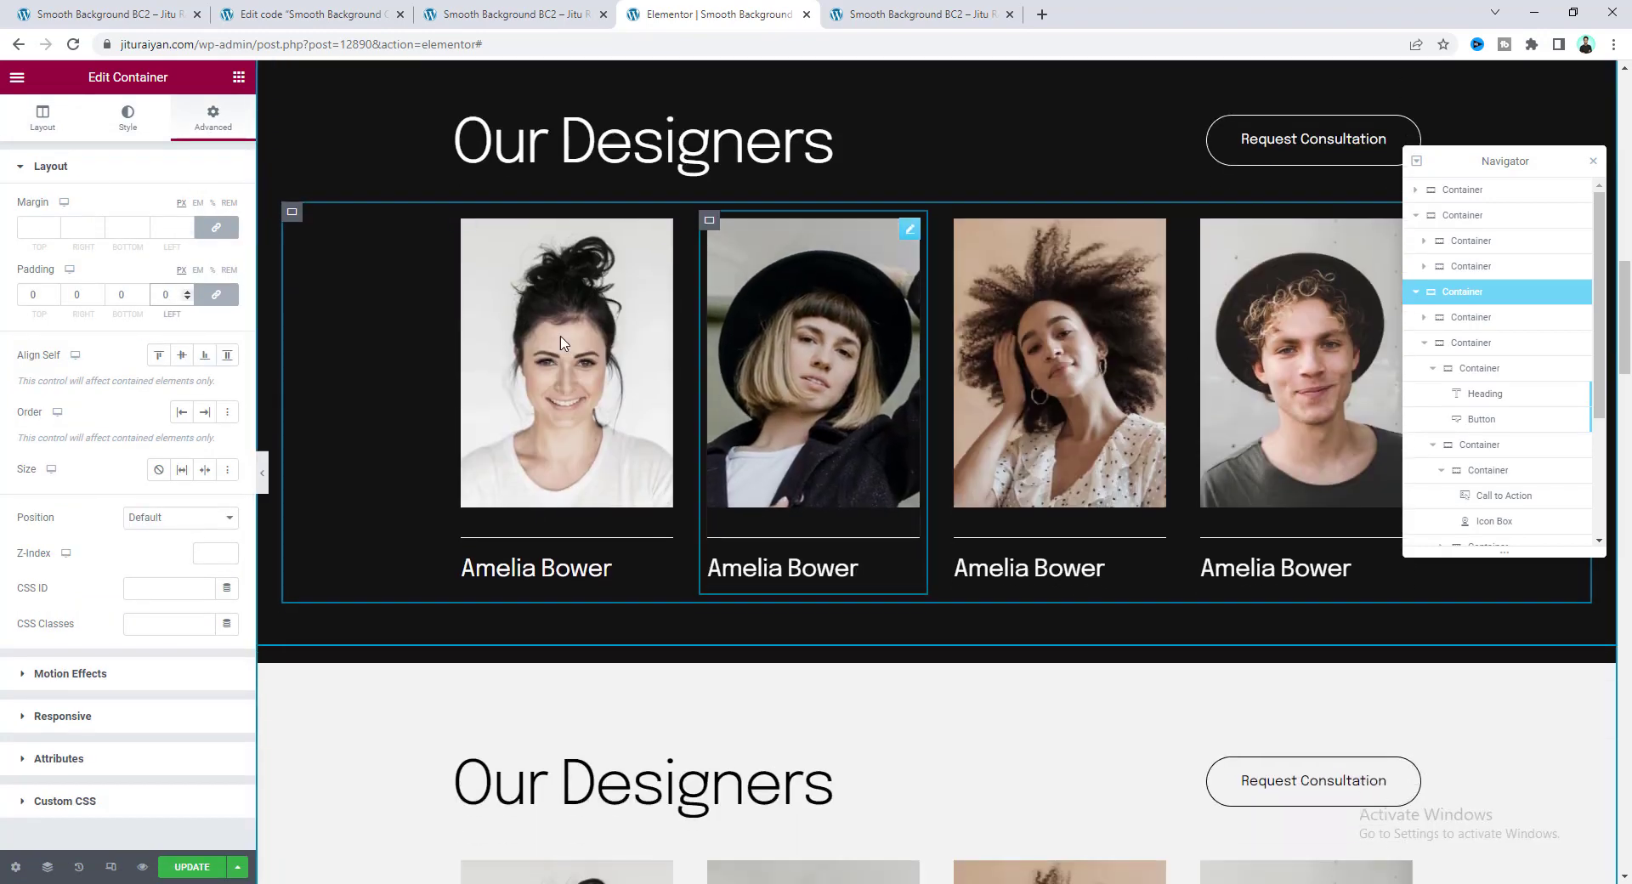
scroll(1101, 622, "down", 3)
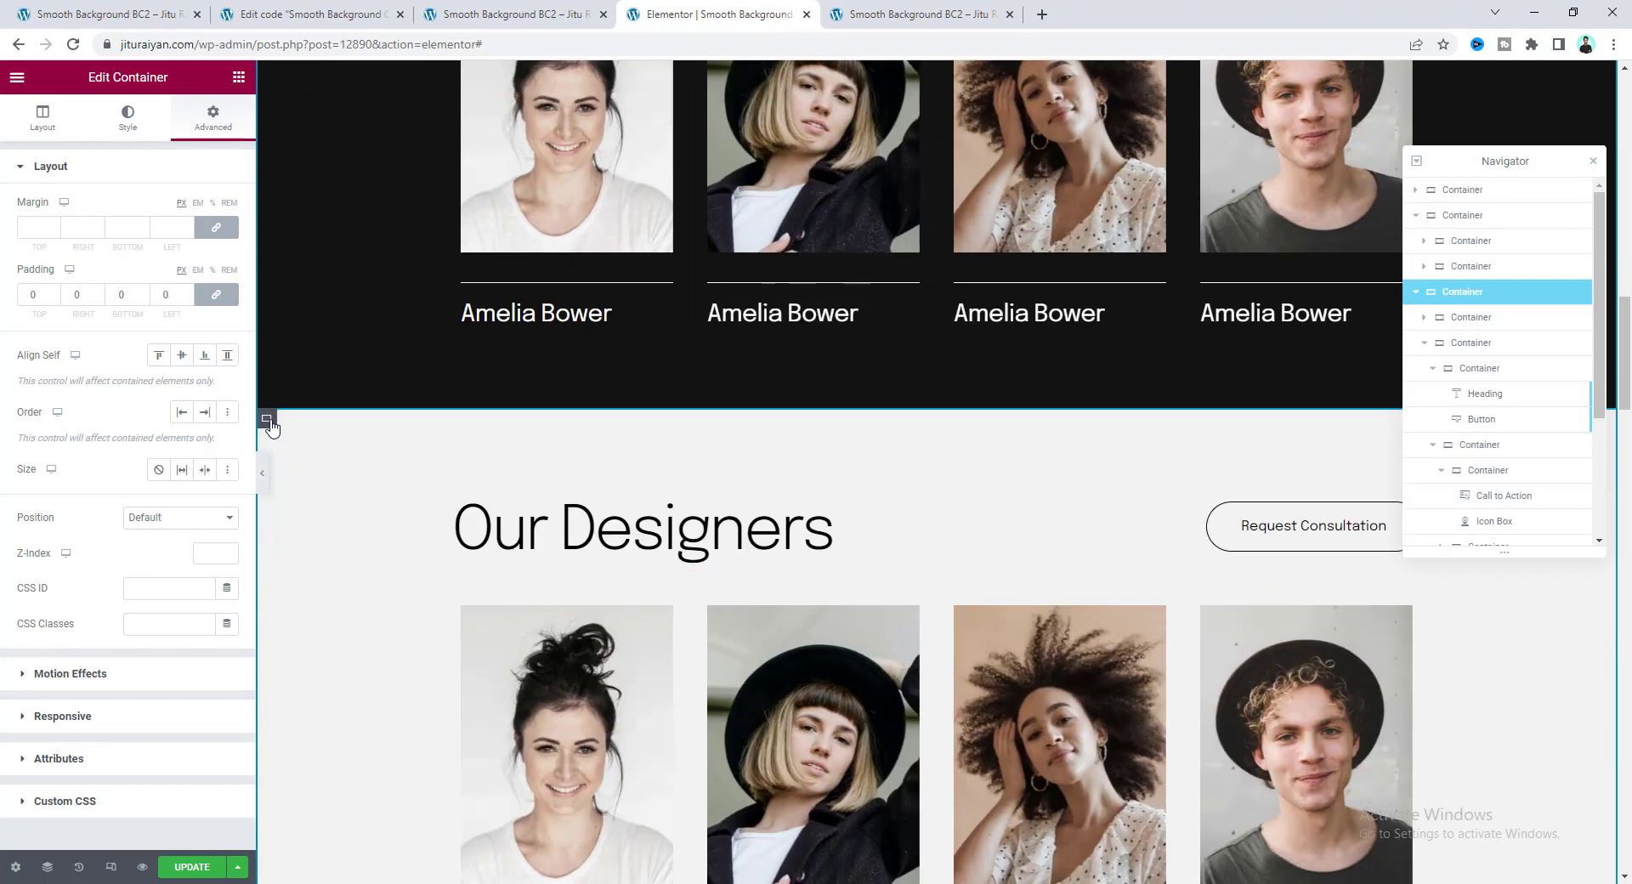
Step: Make the inner container Absolute and add the sb-color CSS class to the outer section
left_click(269, 423)
left_click(213, 119)
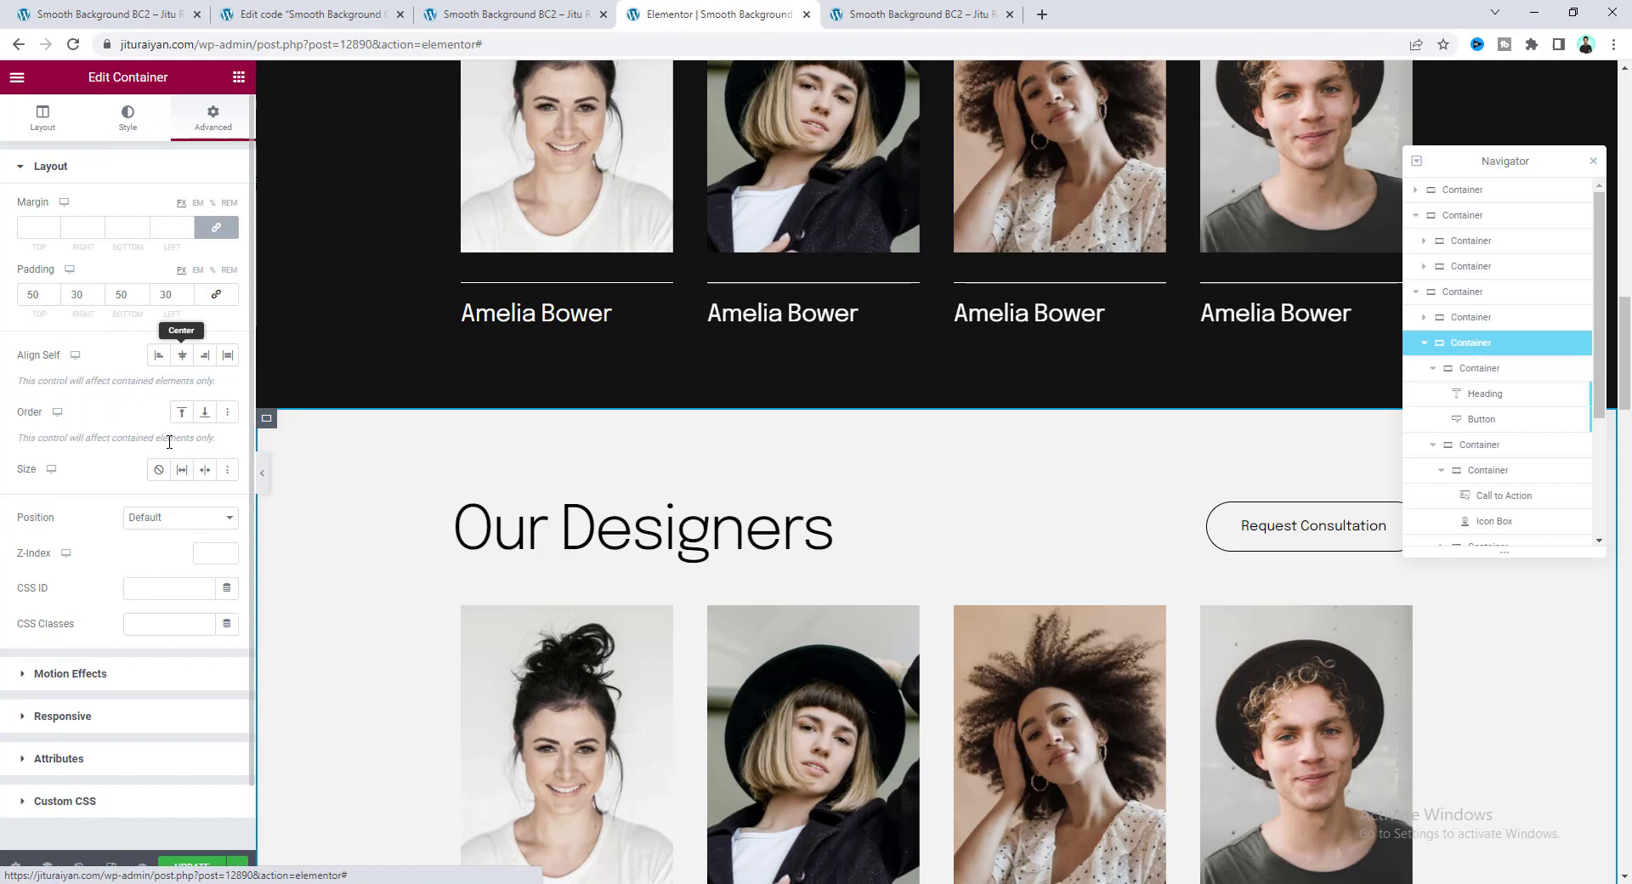
left_click(195, 549)
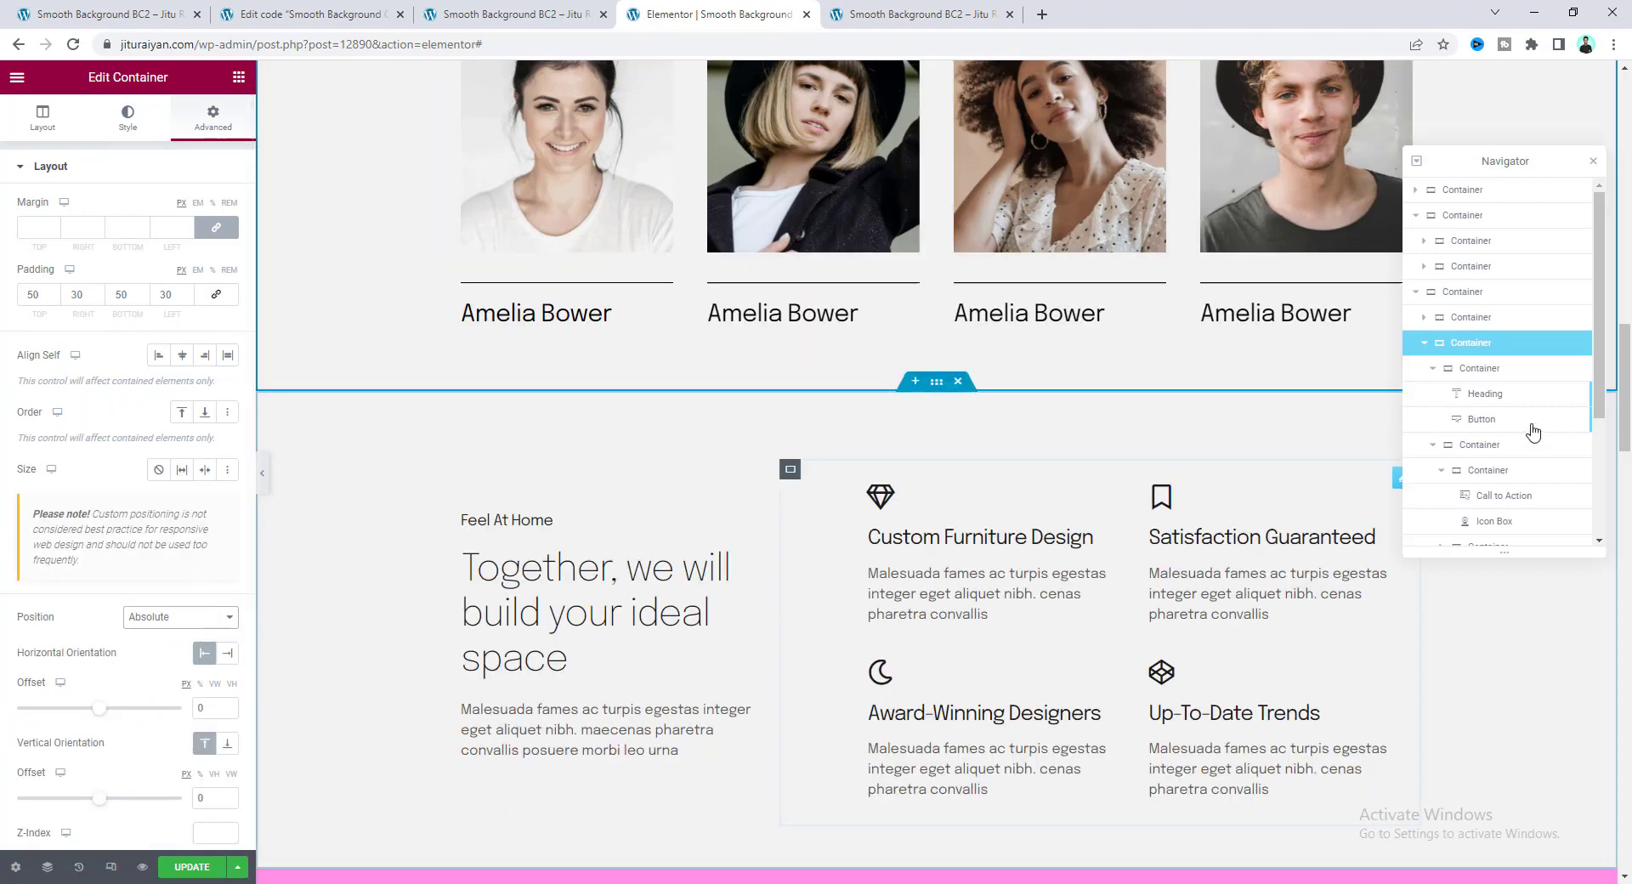
left_click(1460, 291)
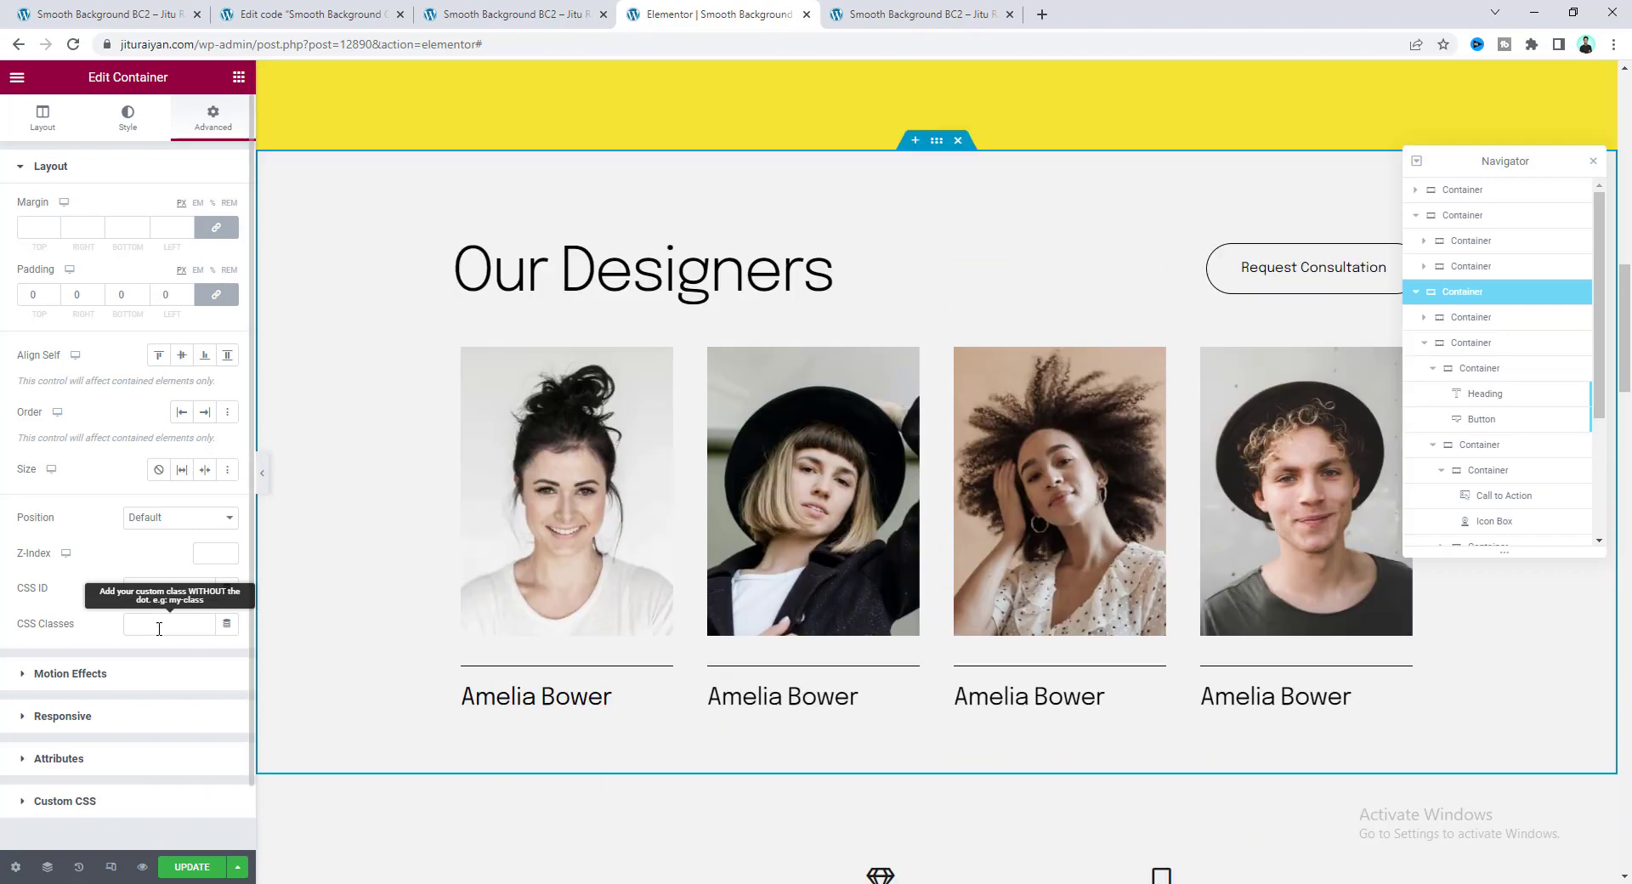
left_click(162, 624)
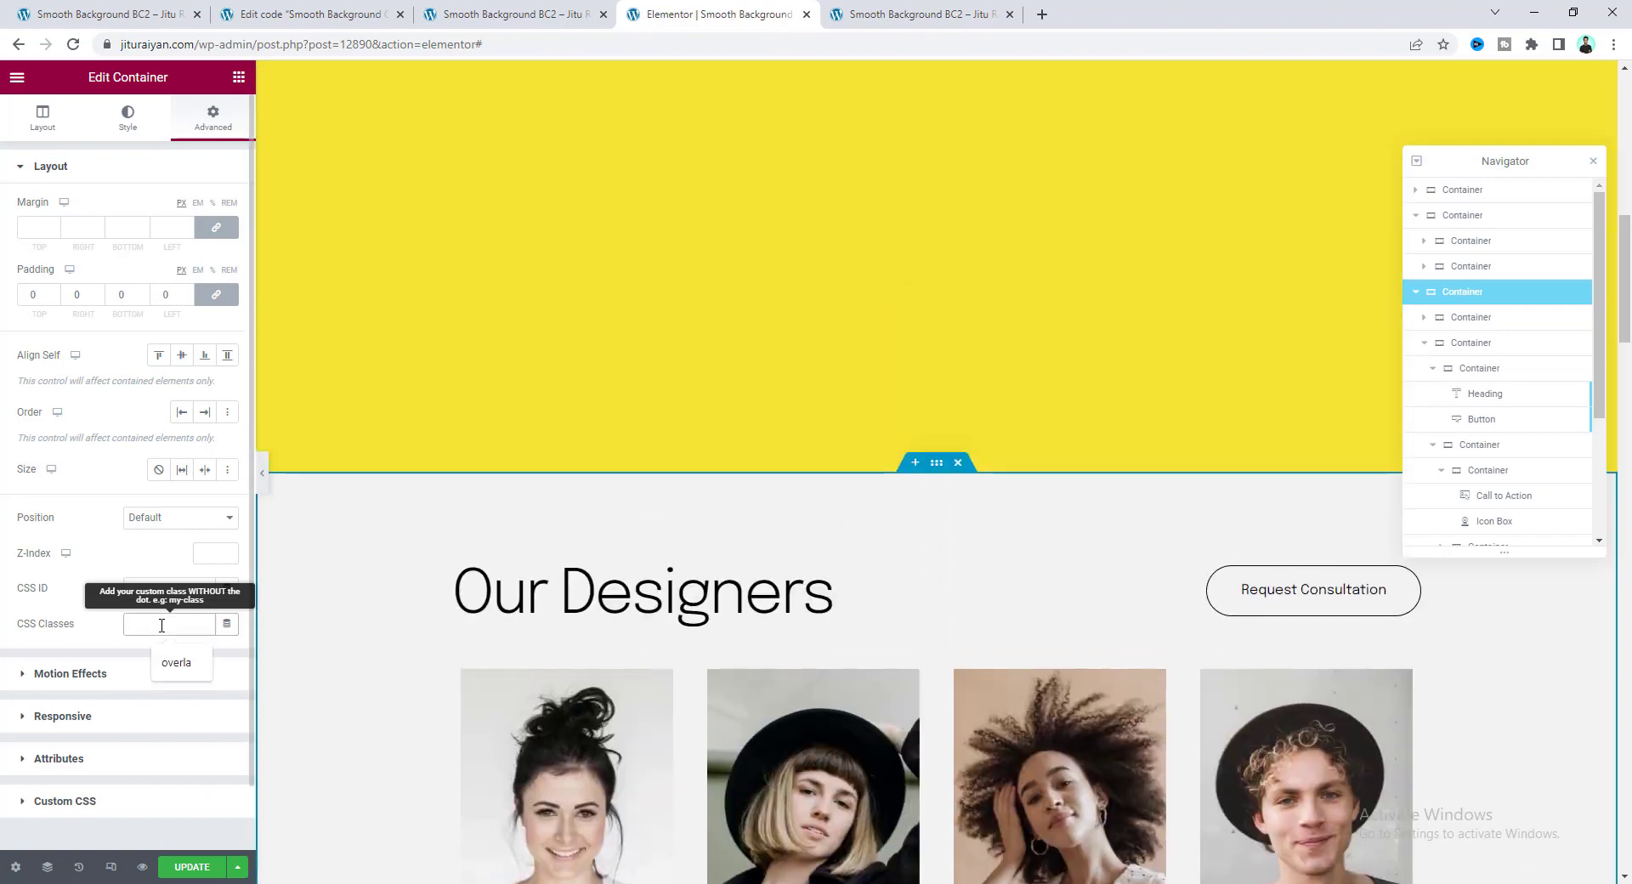
type("sb-color")
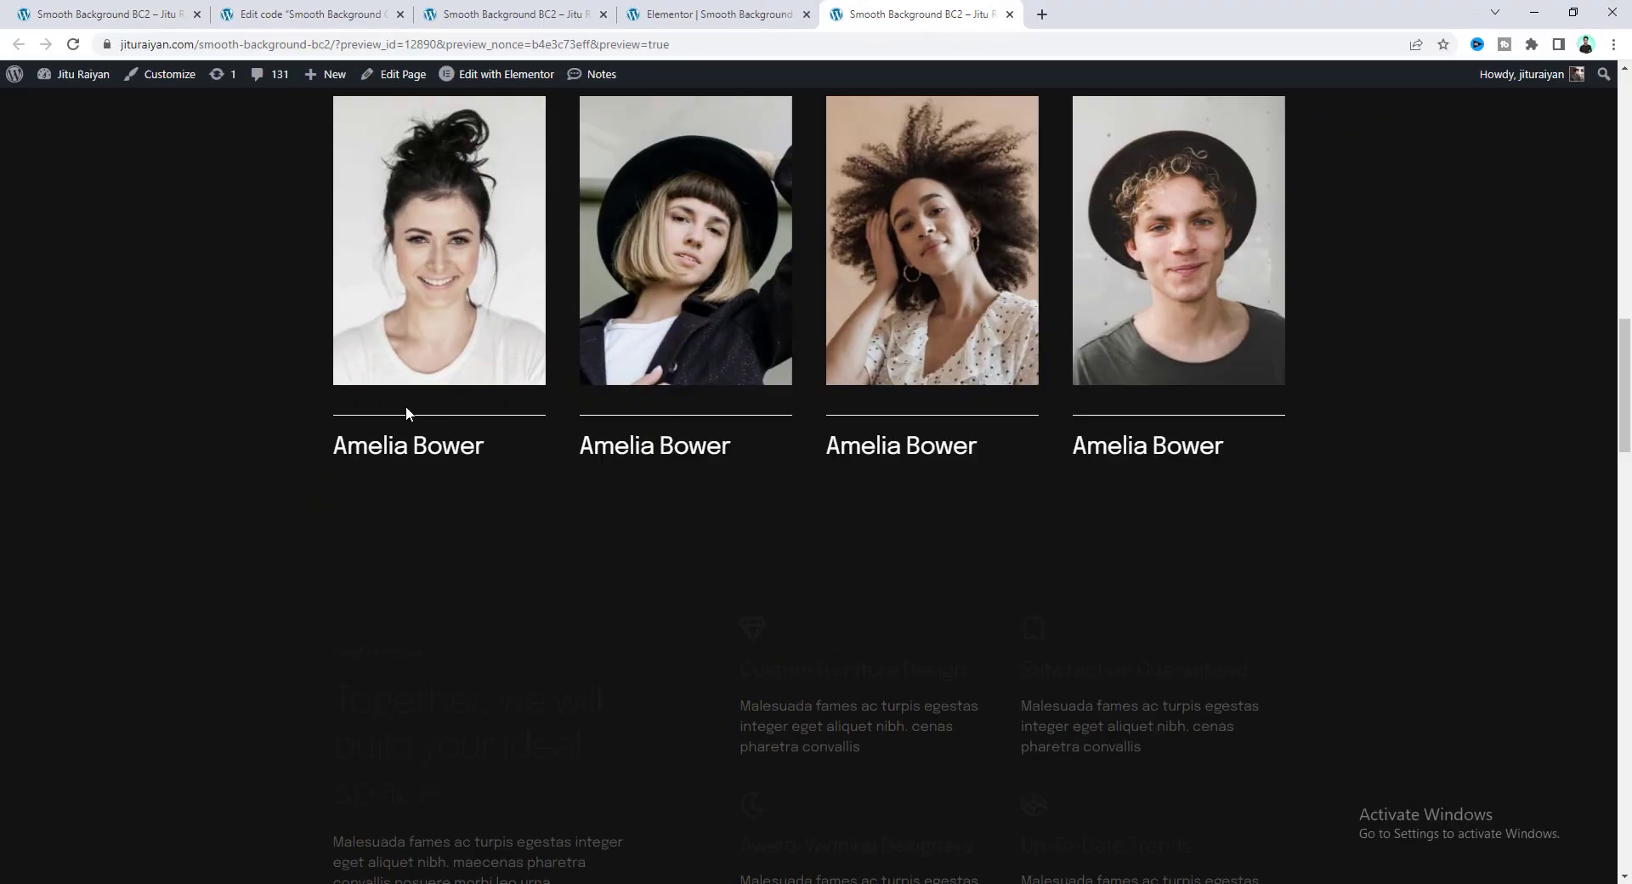
scroll(405, 413, "down", 2)
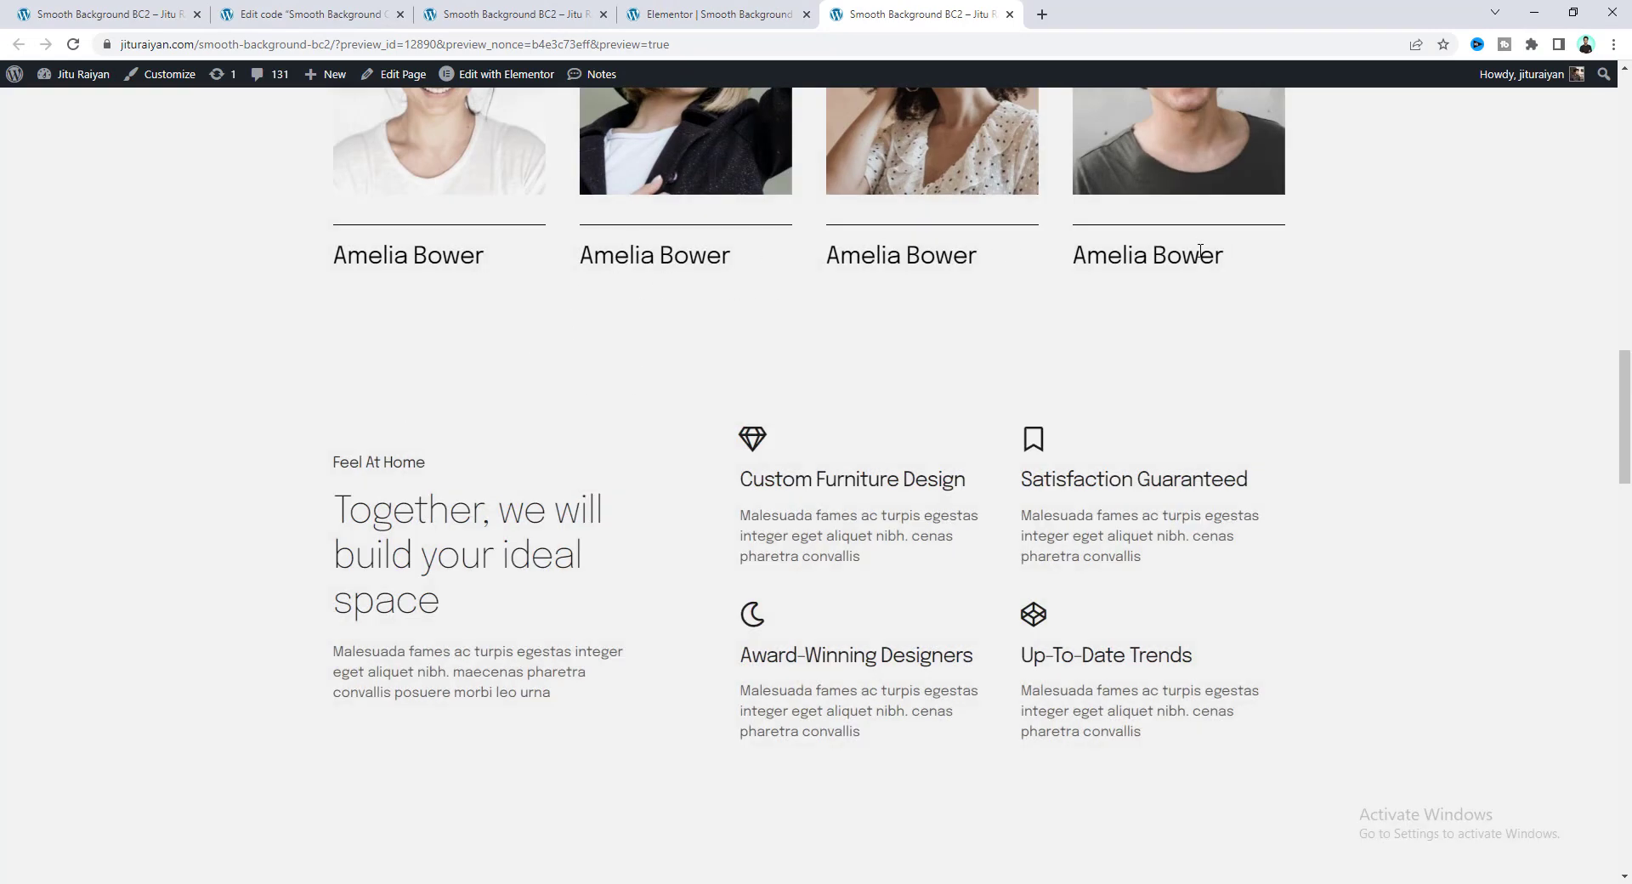
Step: Scroll the live preview up and down to watch backgrounds fade between dark, light grey and pink
scroll(1190, 221, "up", 1)
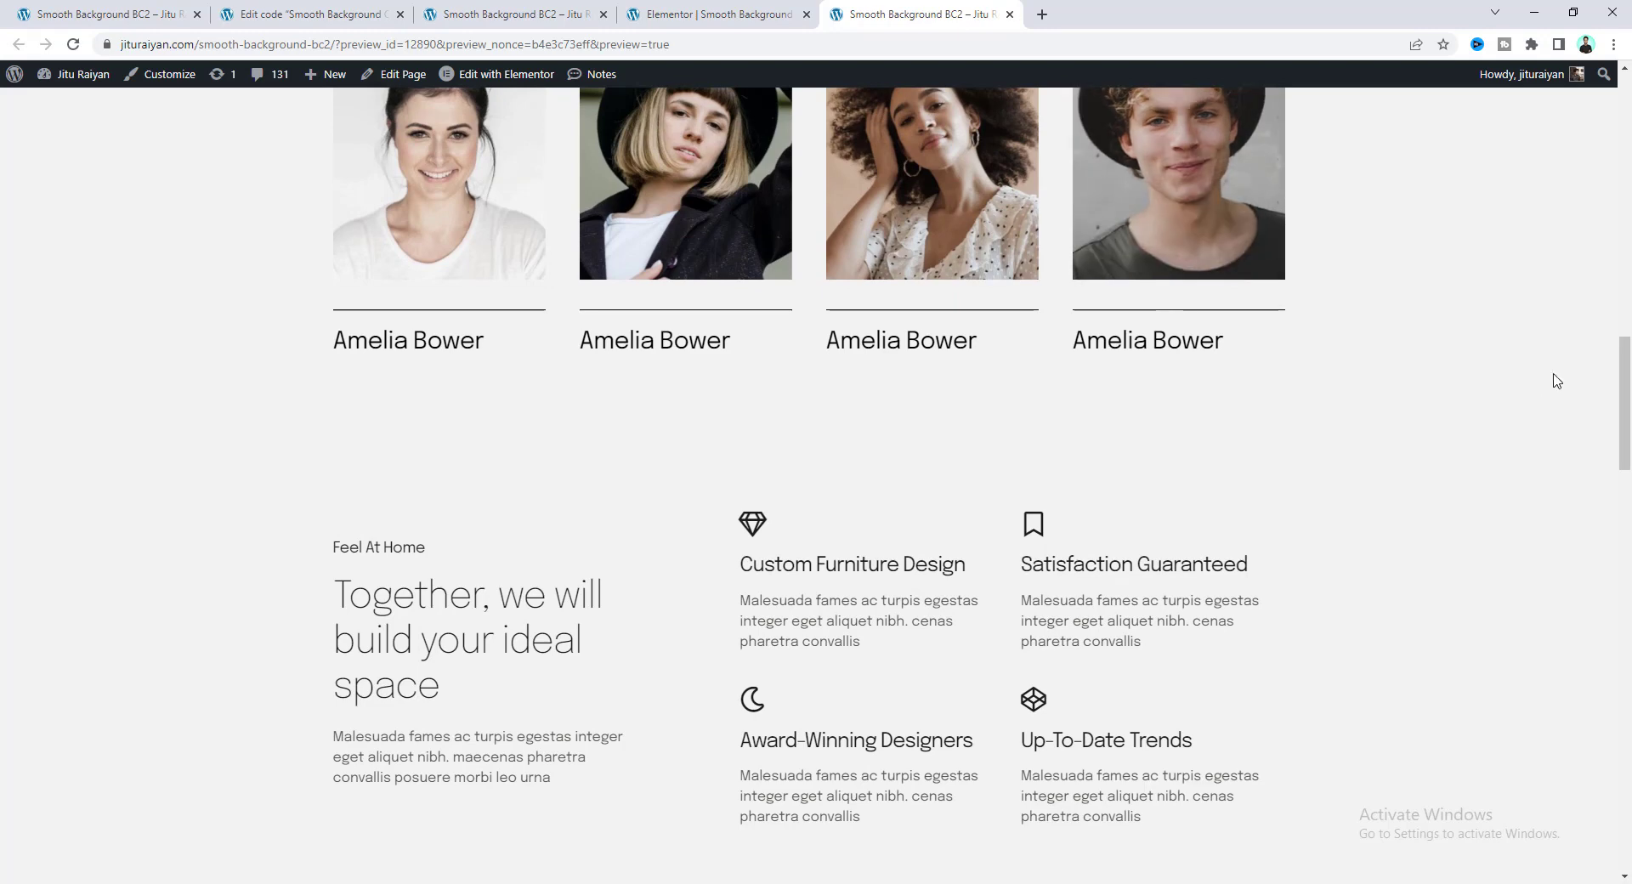
scroll(1522, 419, "down", 3)
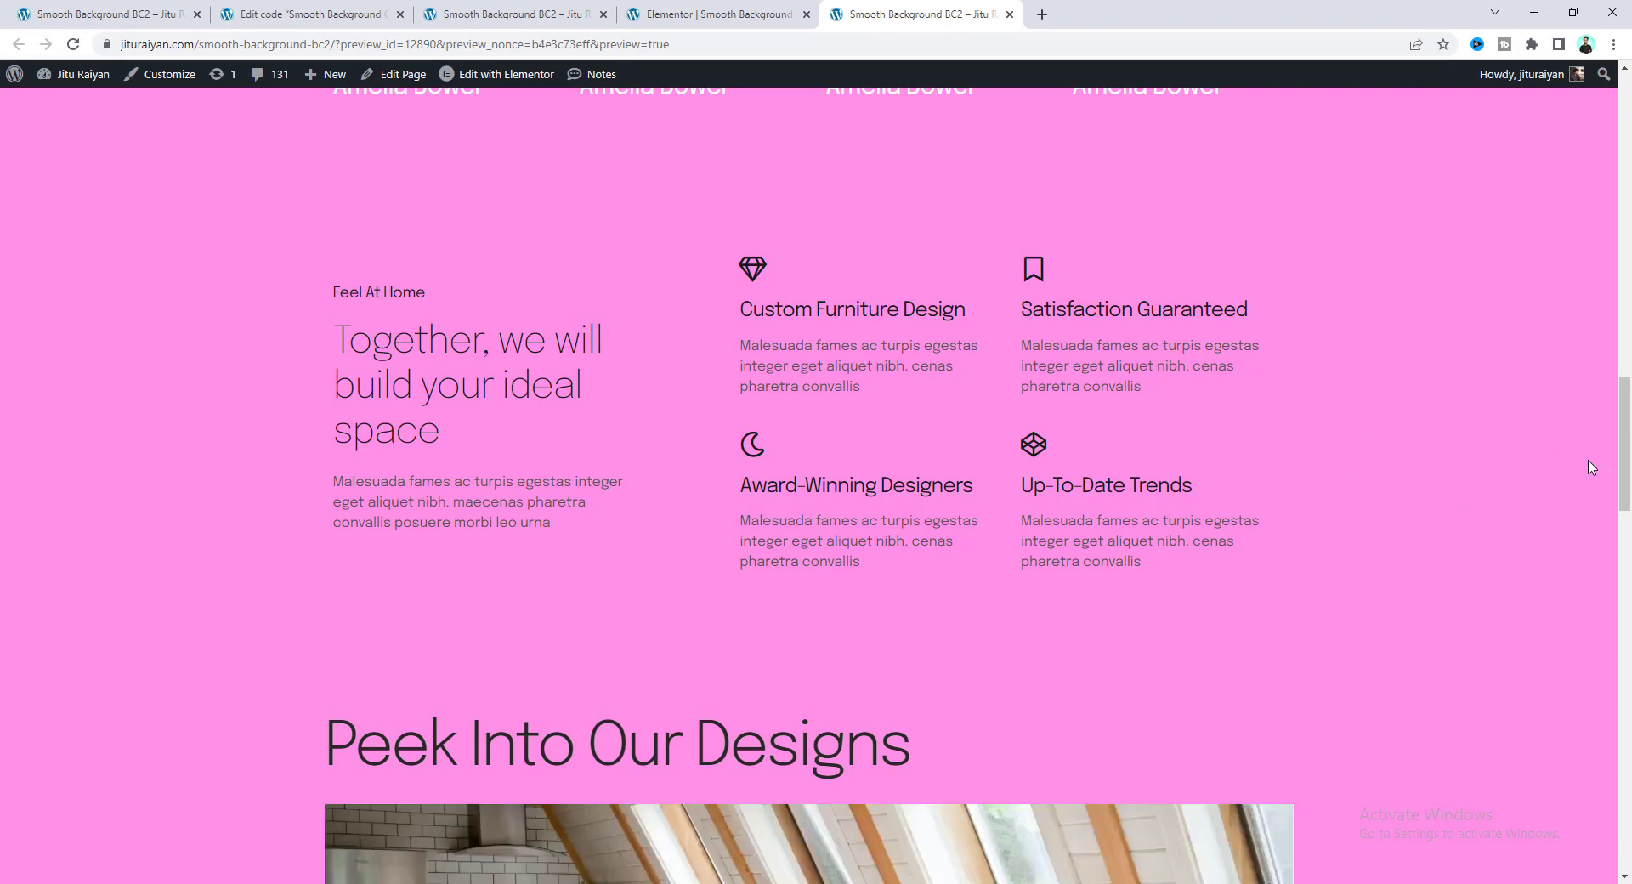
scroll(1628, 444, "up", 1)
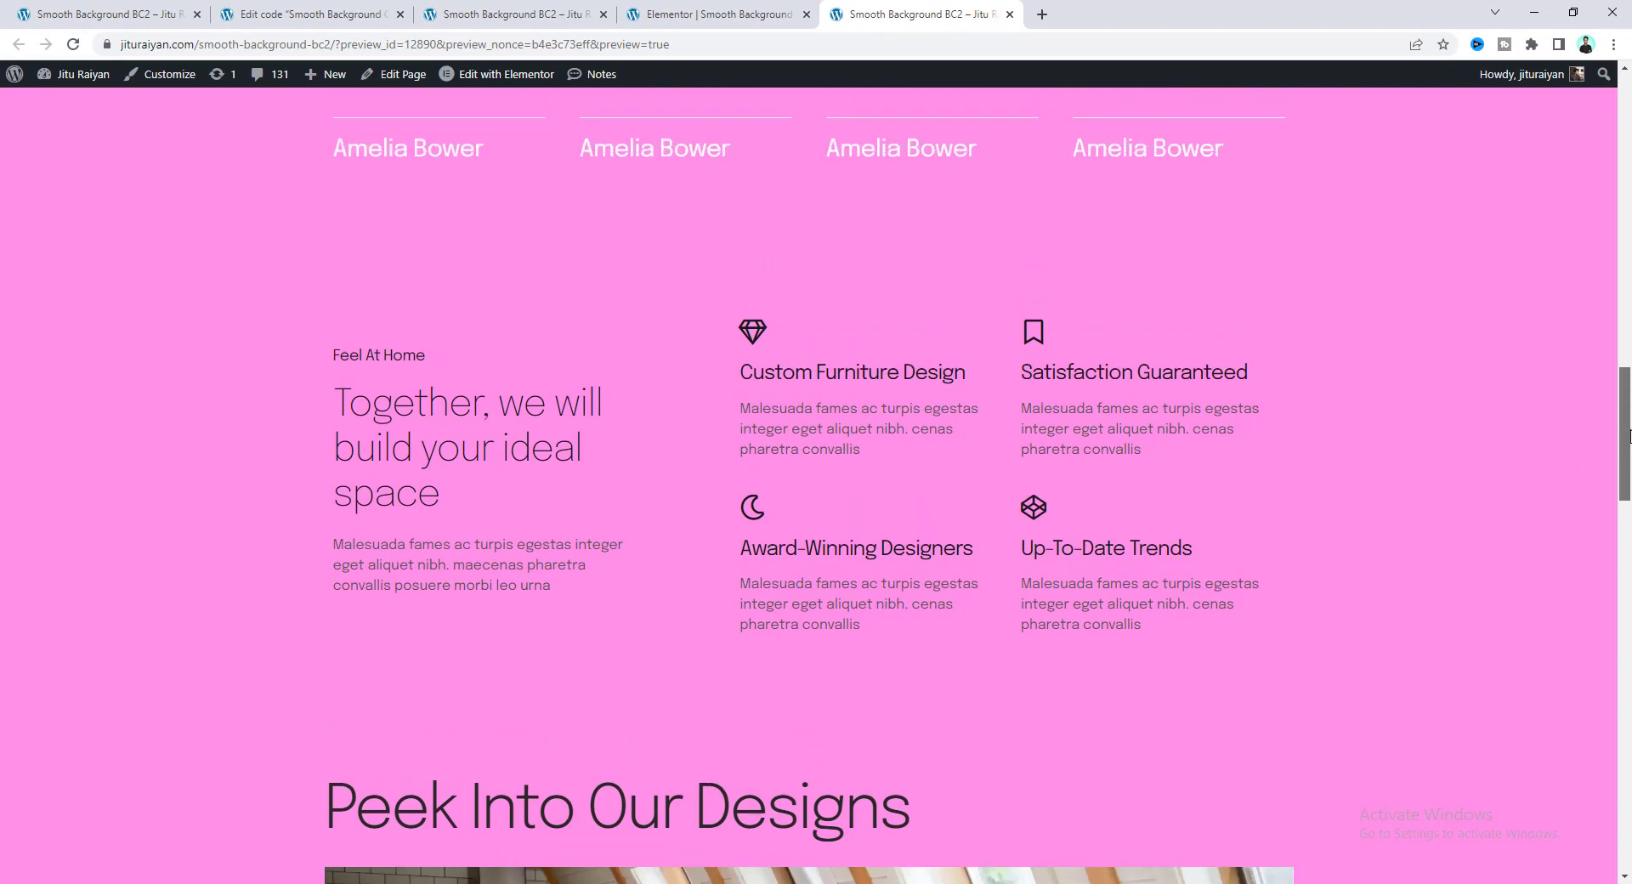
left_click_drag(1217, 154, 1102, 149)
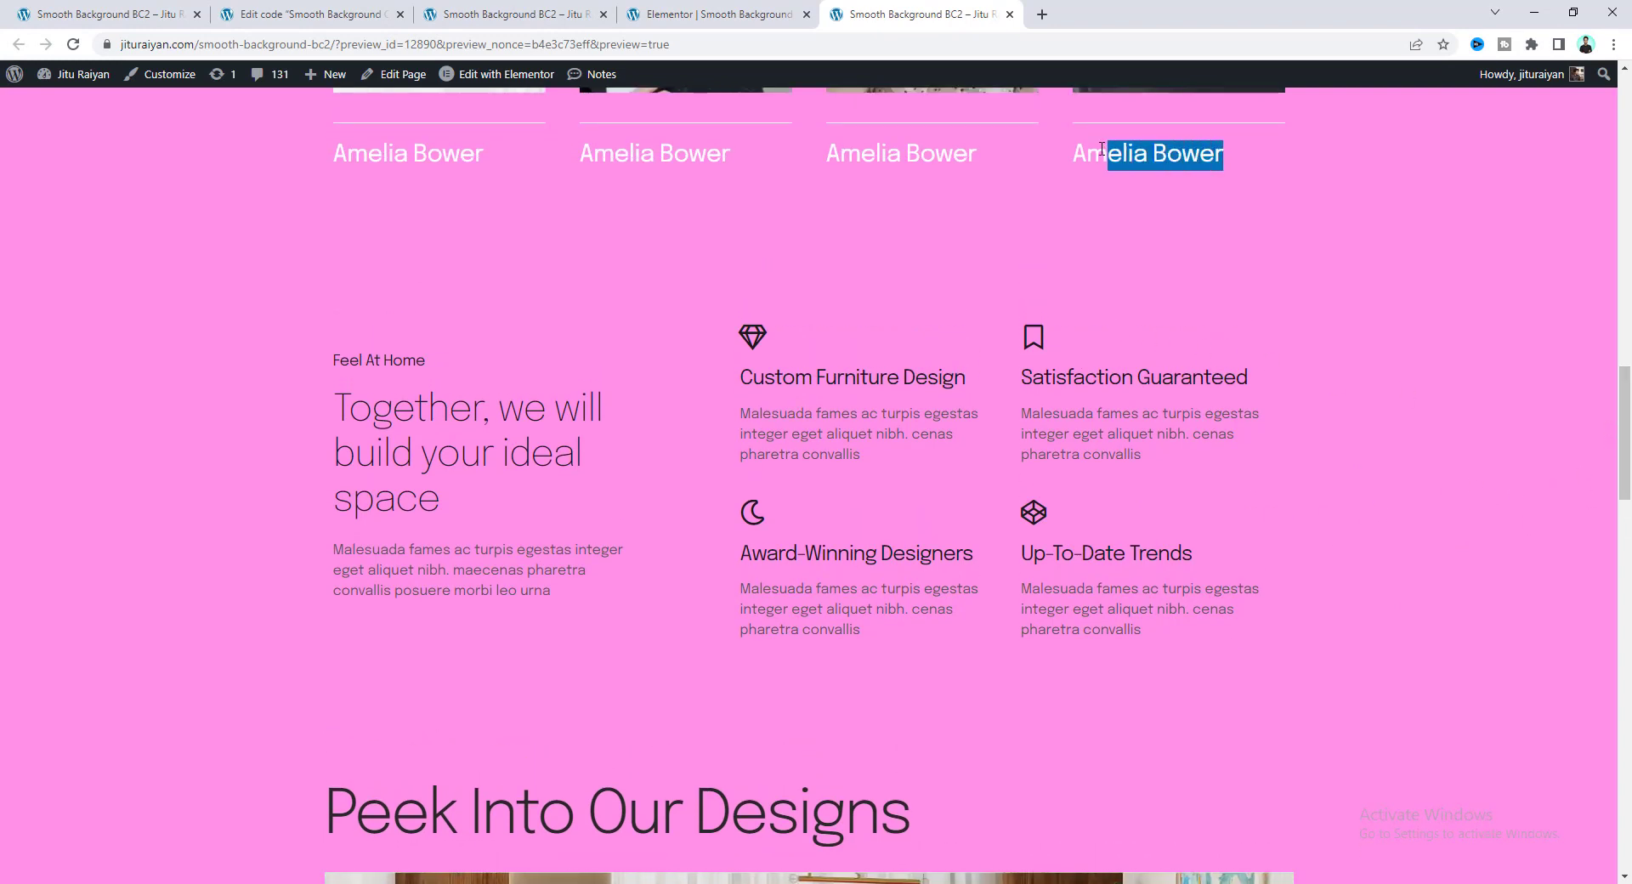
left_click(890, 181)
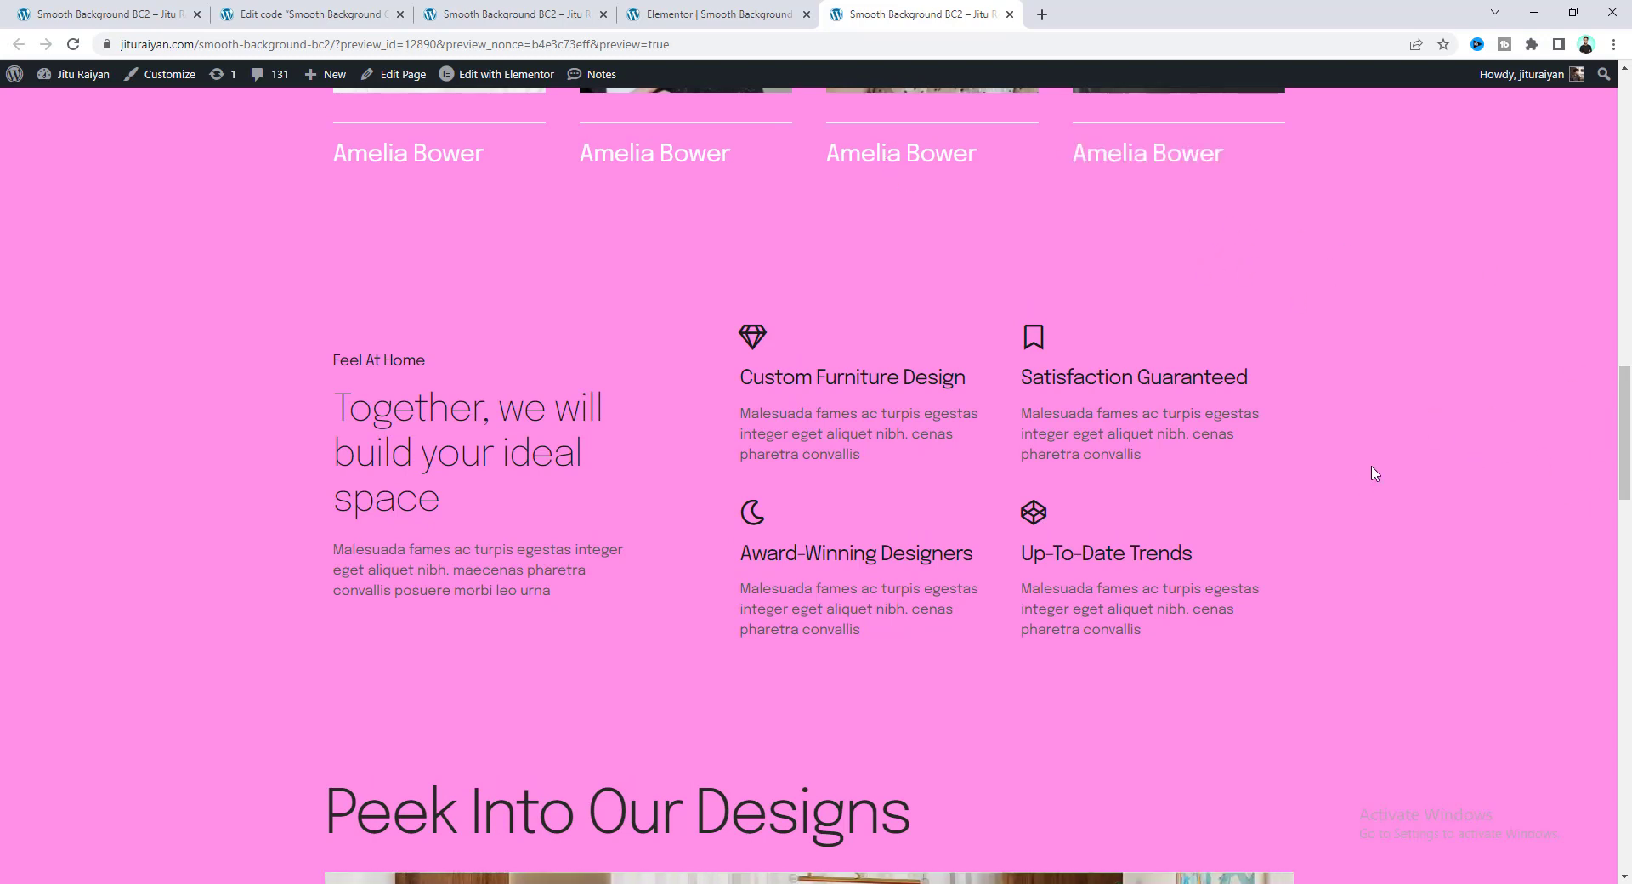
scroll(1304, 379, "down", 1)
scroll(1293, 374, "up", 1)
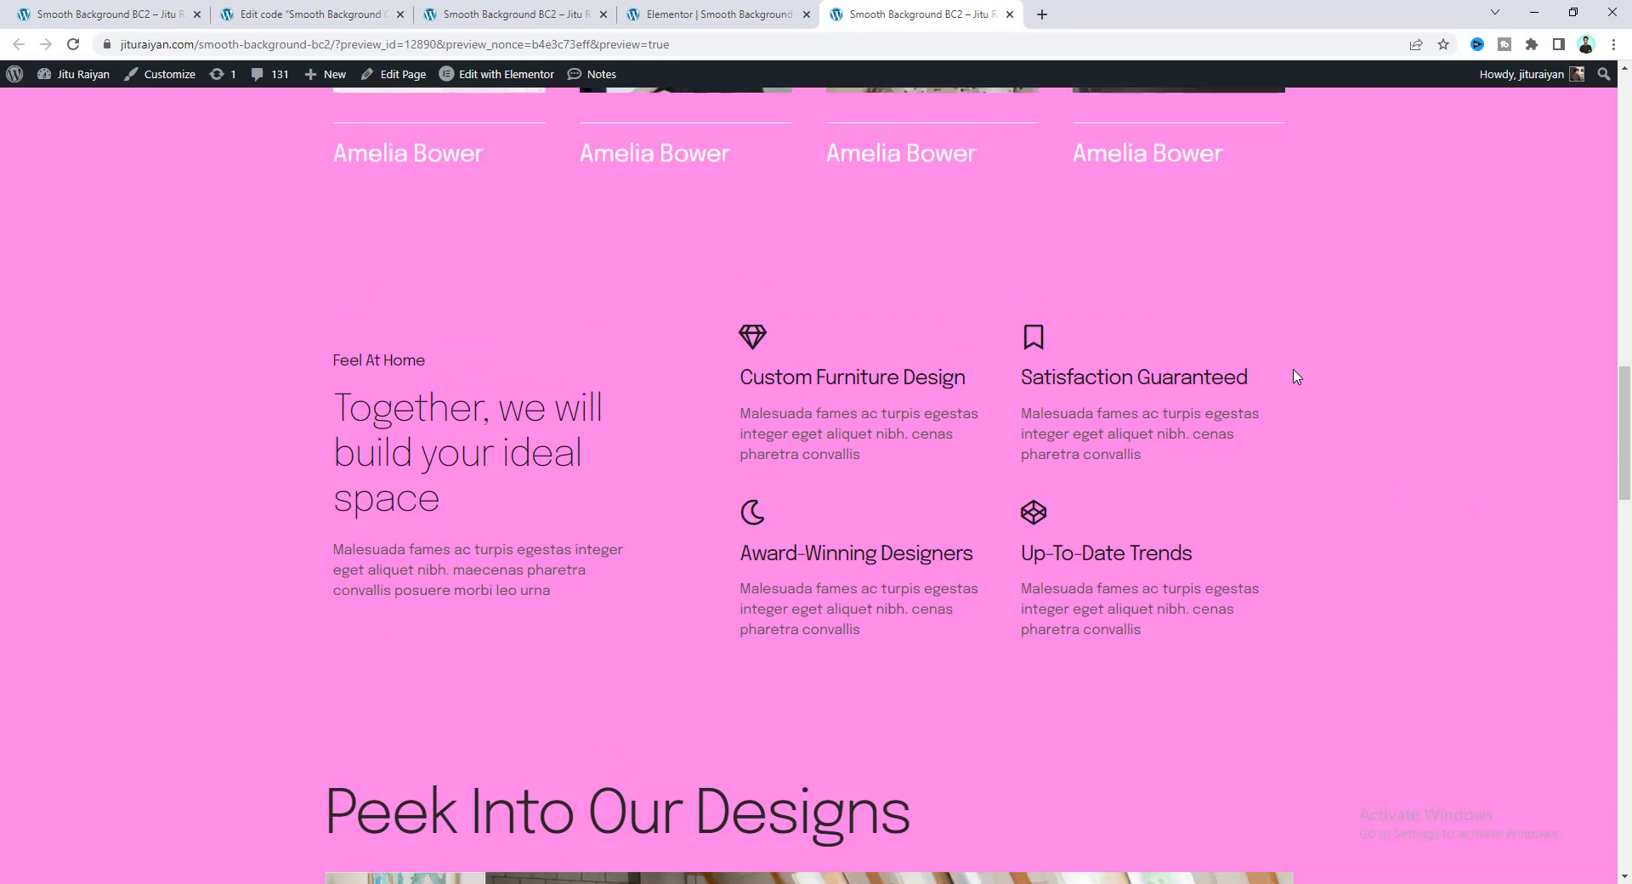
scroll(1372, 335, "down", 2)
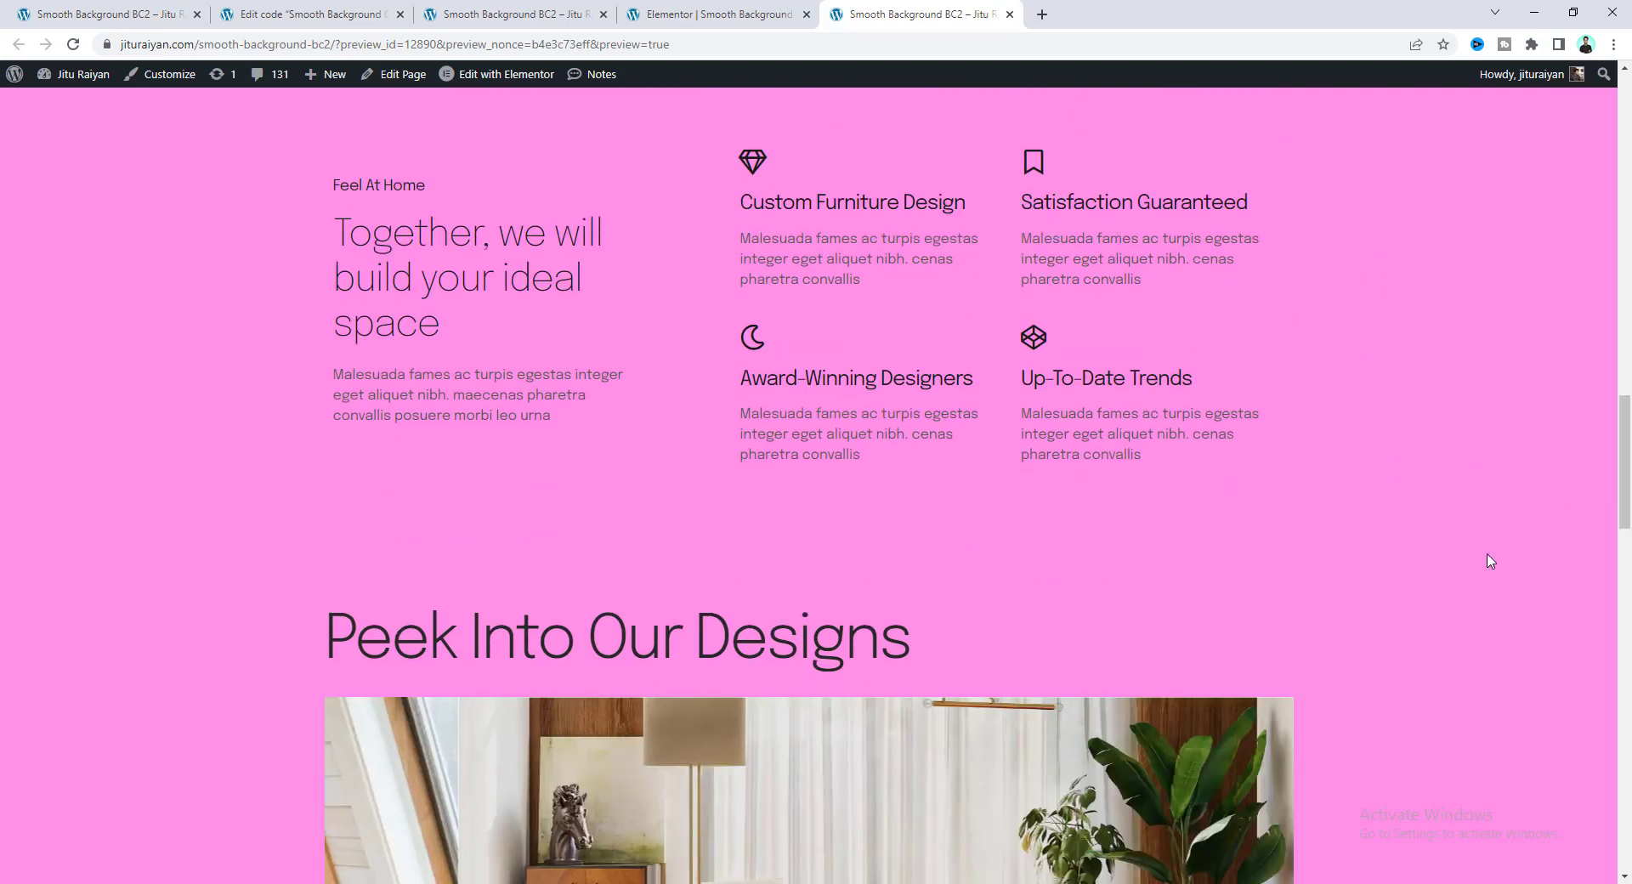
scroll(1625, 510, "up", 1)
scroll(1626, 511, "up", 2)
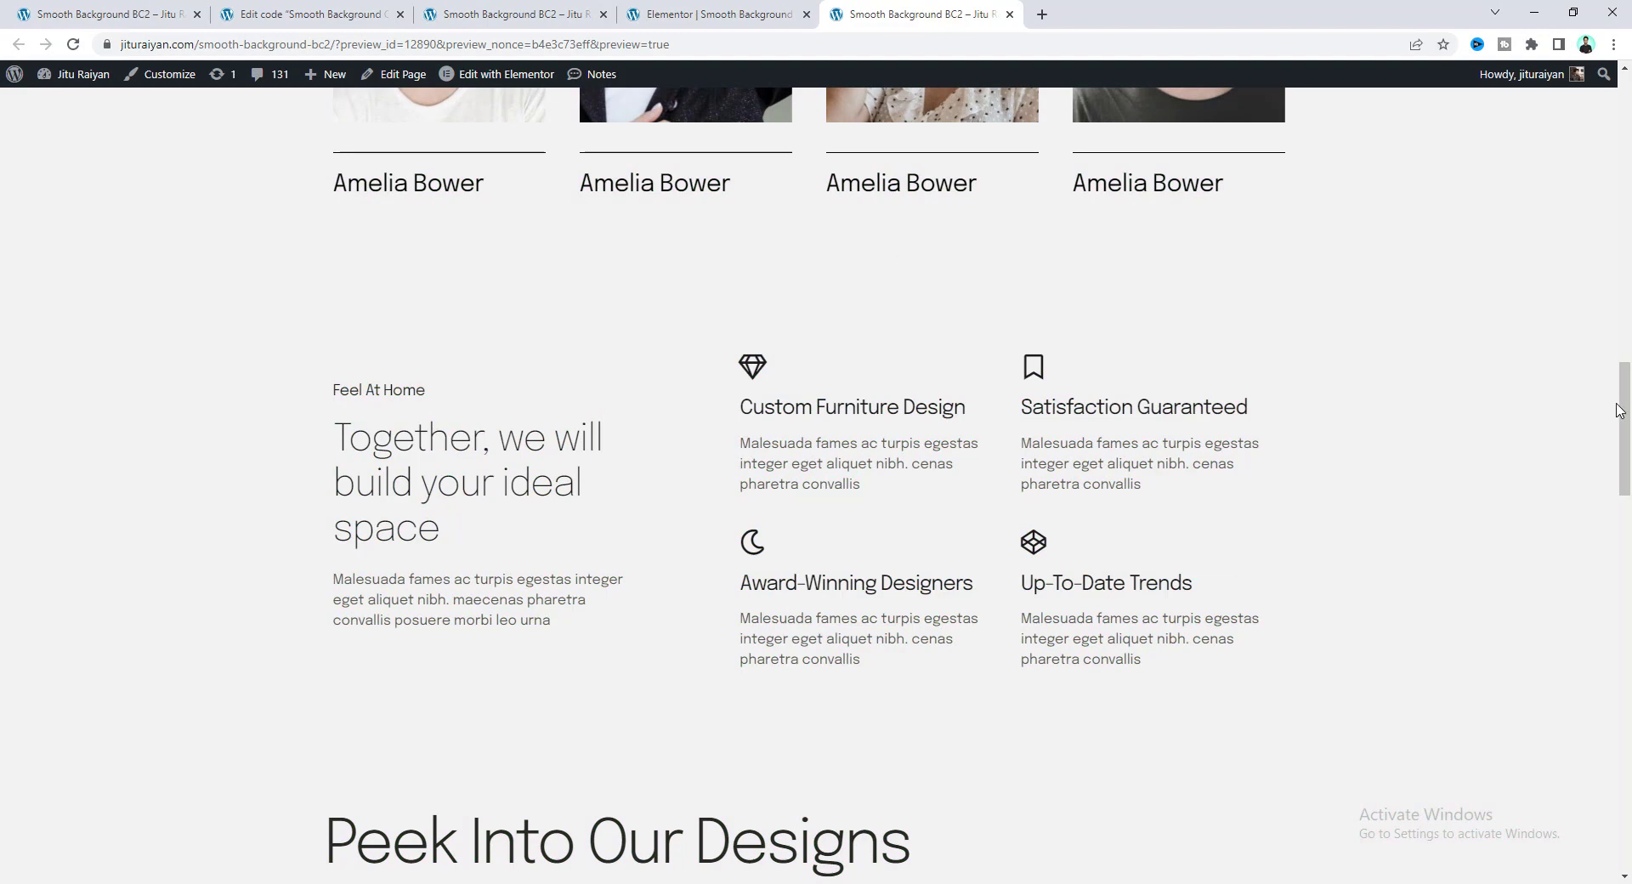
Step: Duplicate the designers section's inner container and remove the sb-color class from the outer section
left_click(750, 11)
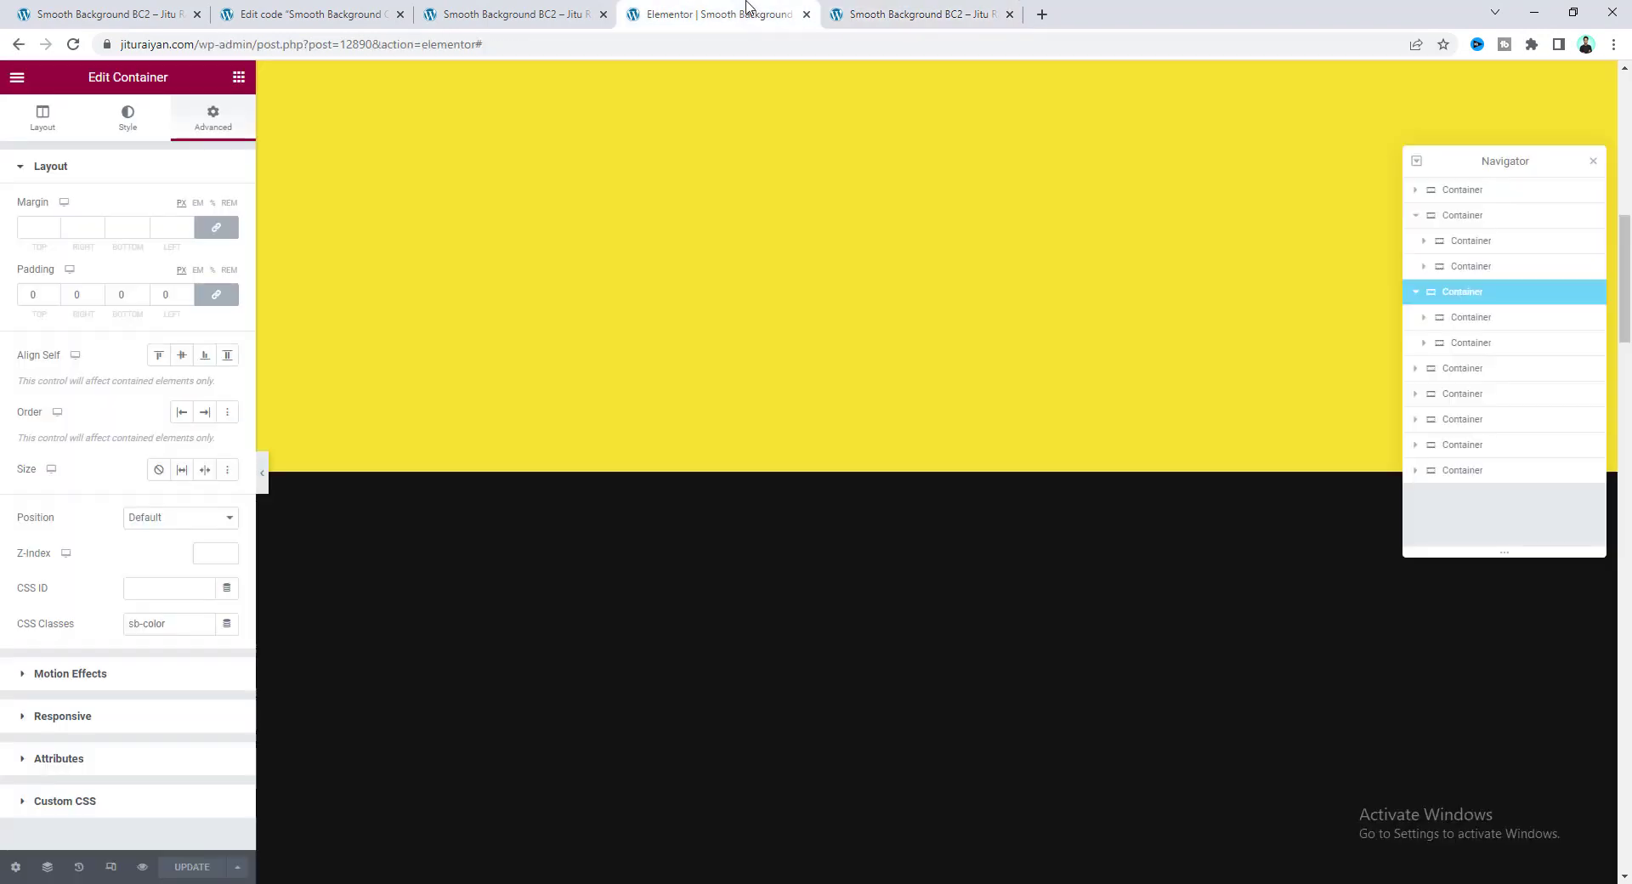
left_click(1461, 348)
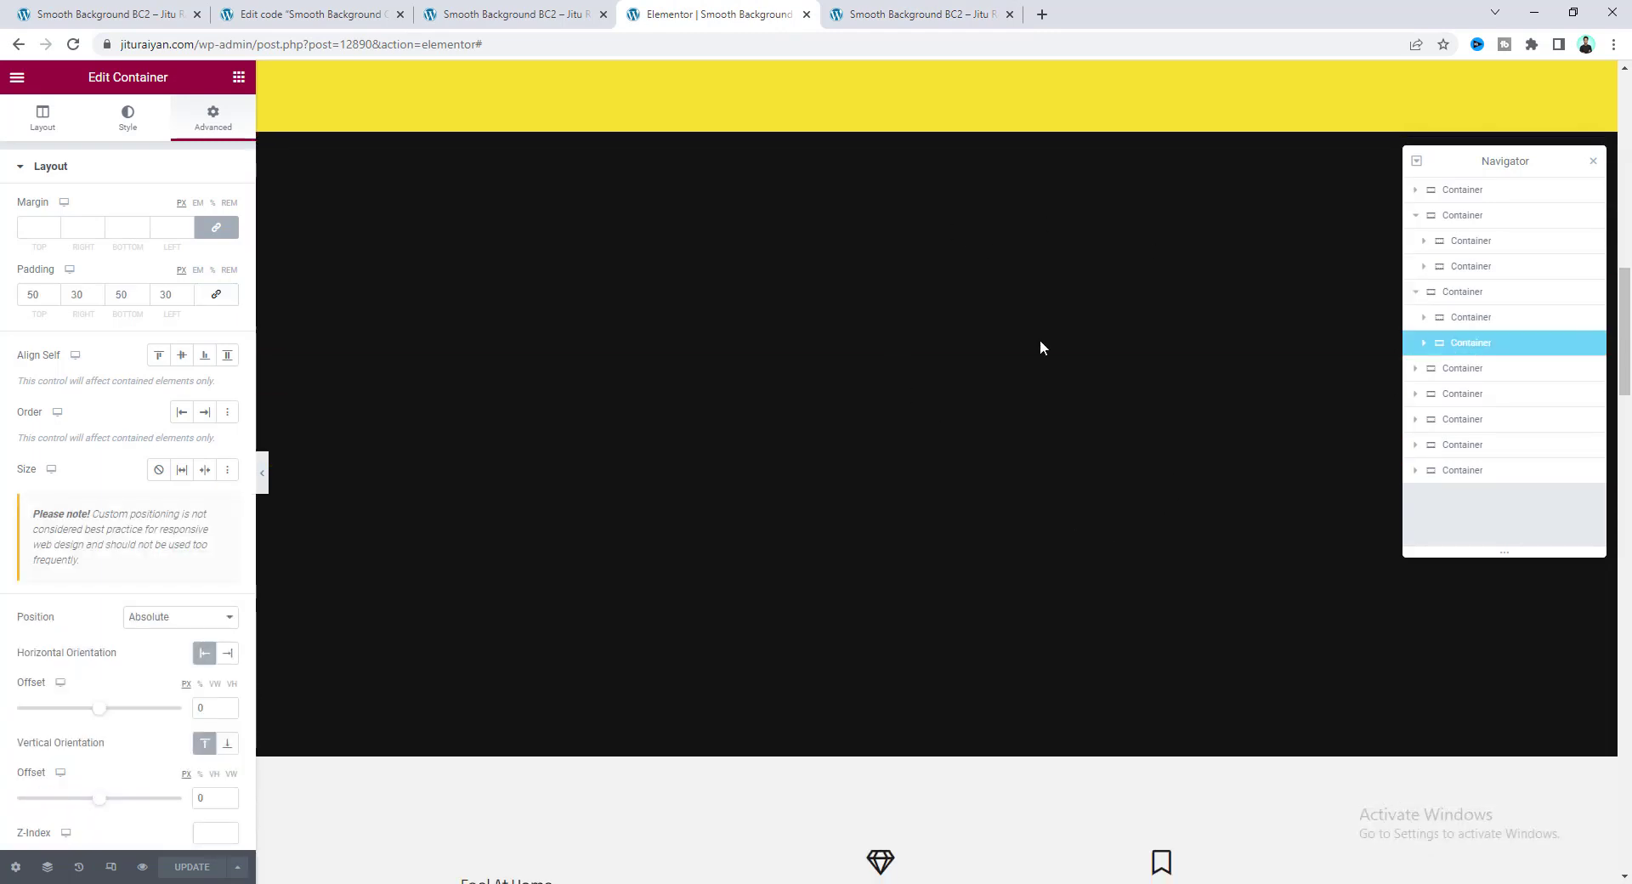
right_click(1463, 351)
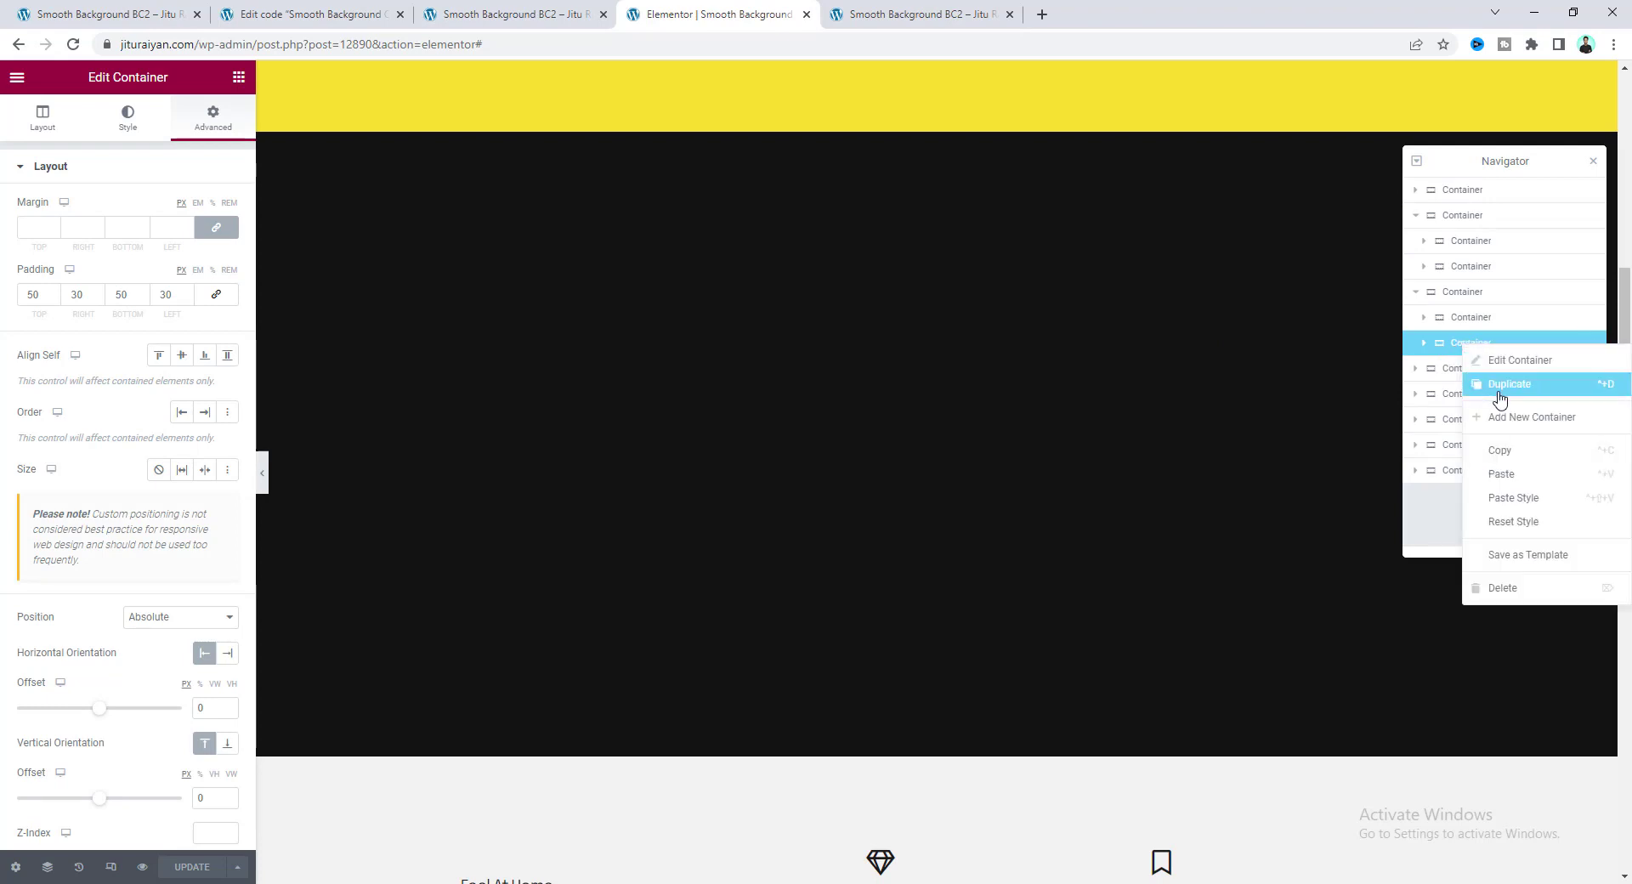
left_click(1494, 382)
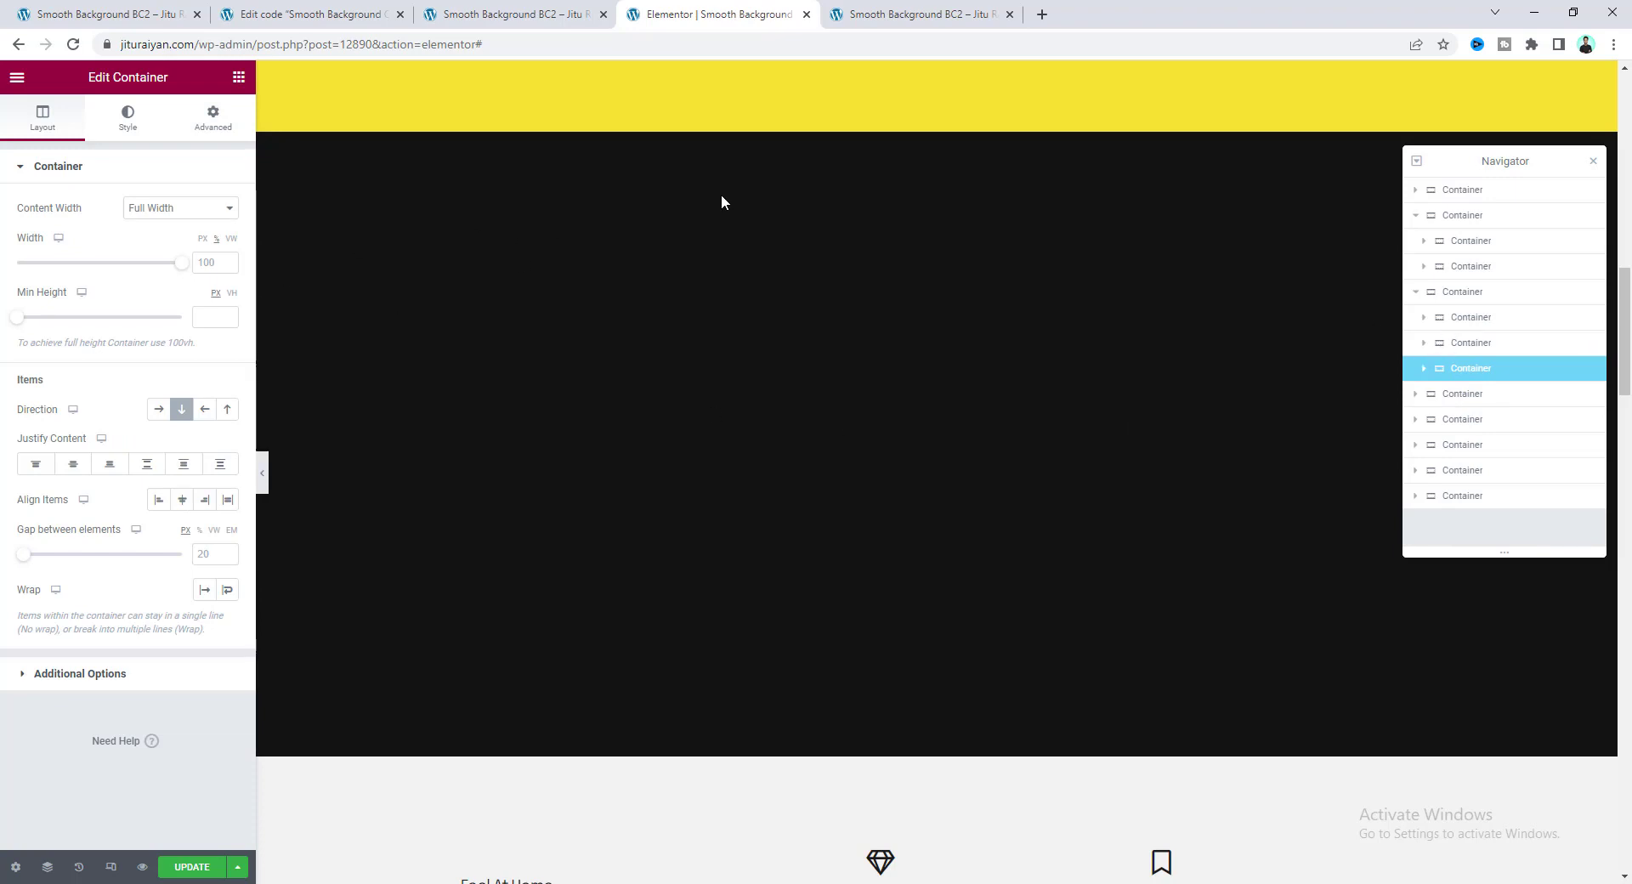
left_click(1477, 298)
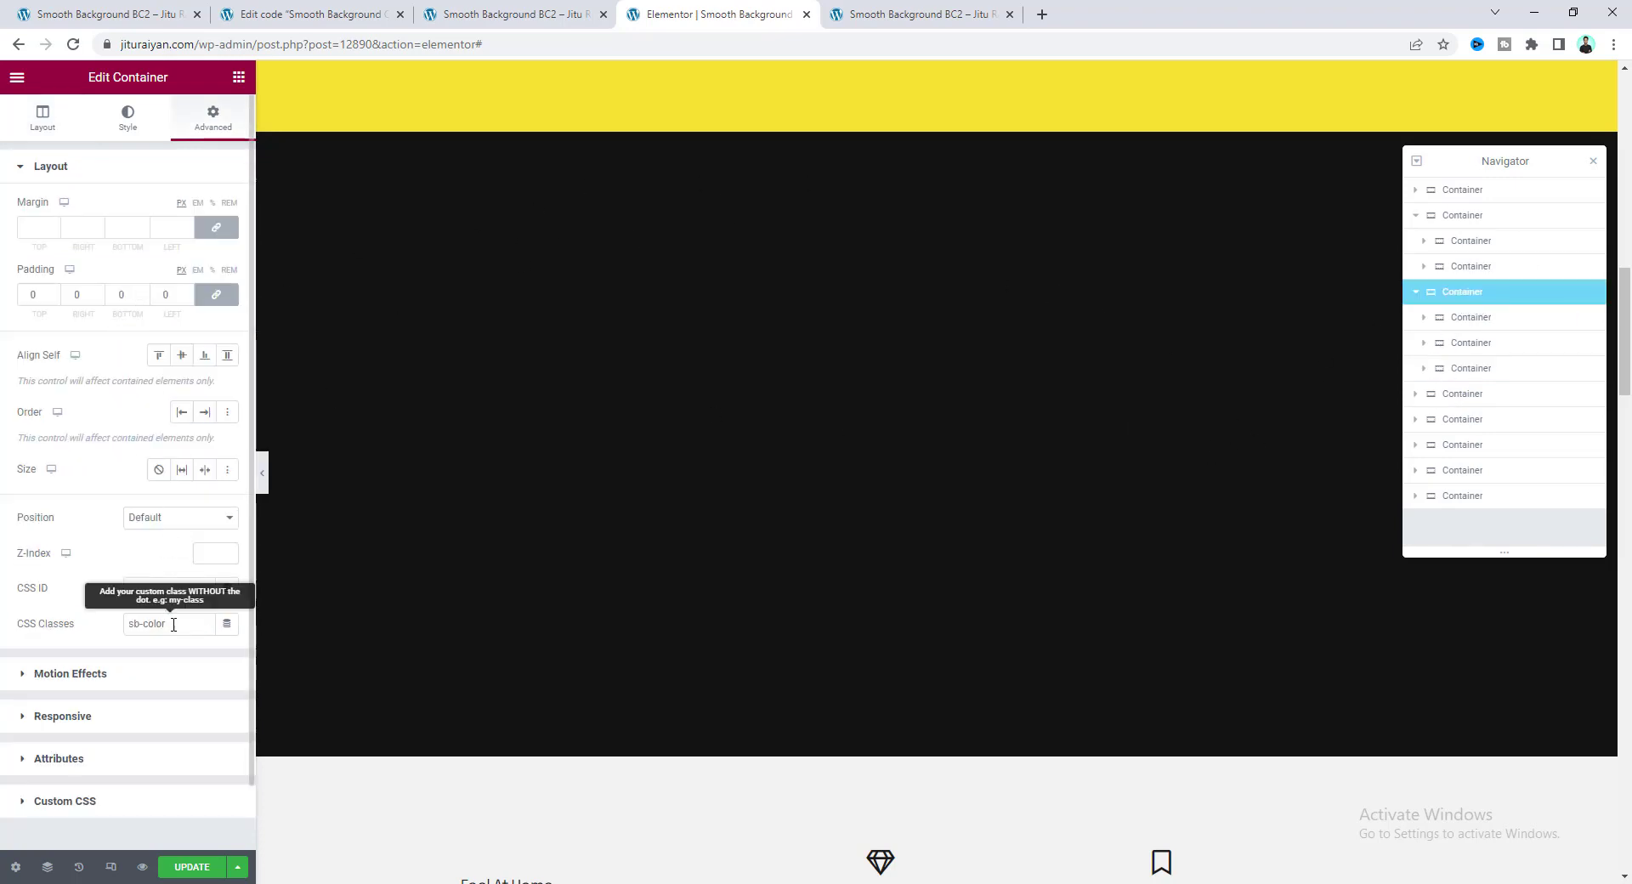
left_click_drag(171, 626, 23, 633)
key("BackSpace")
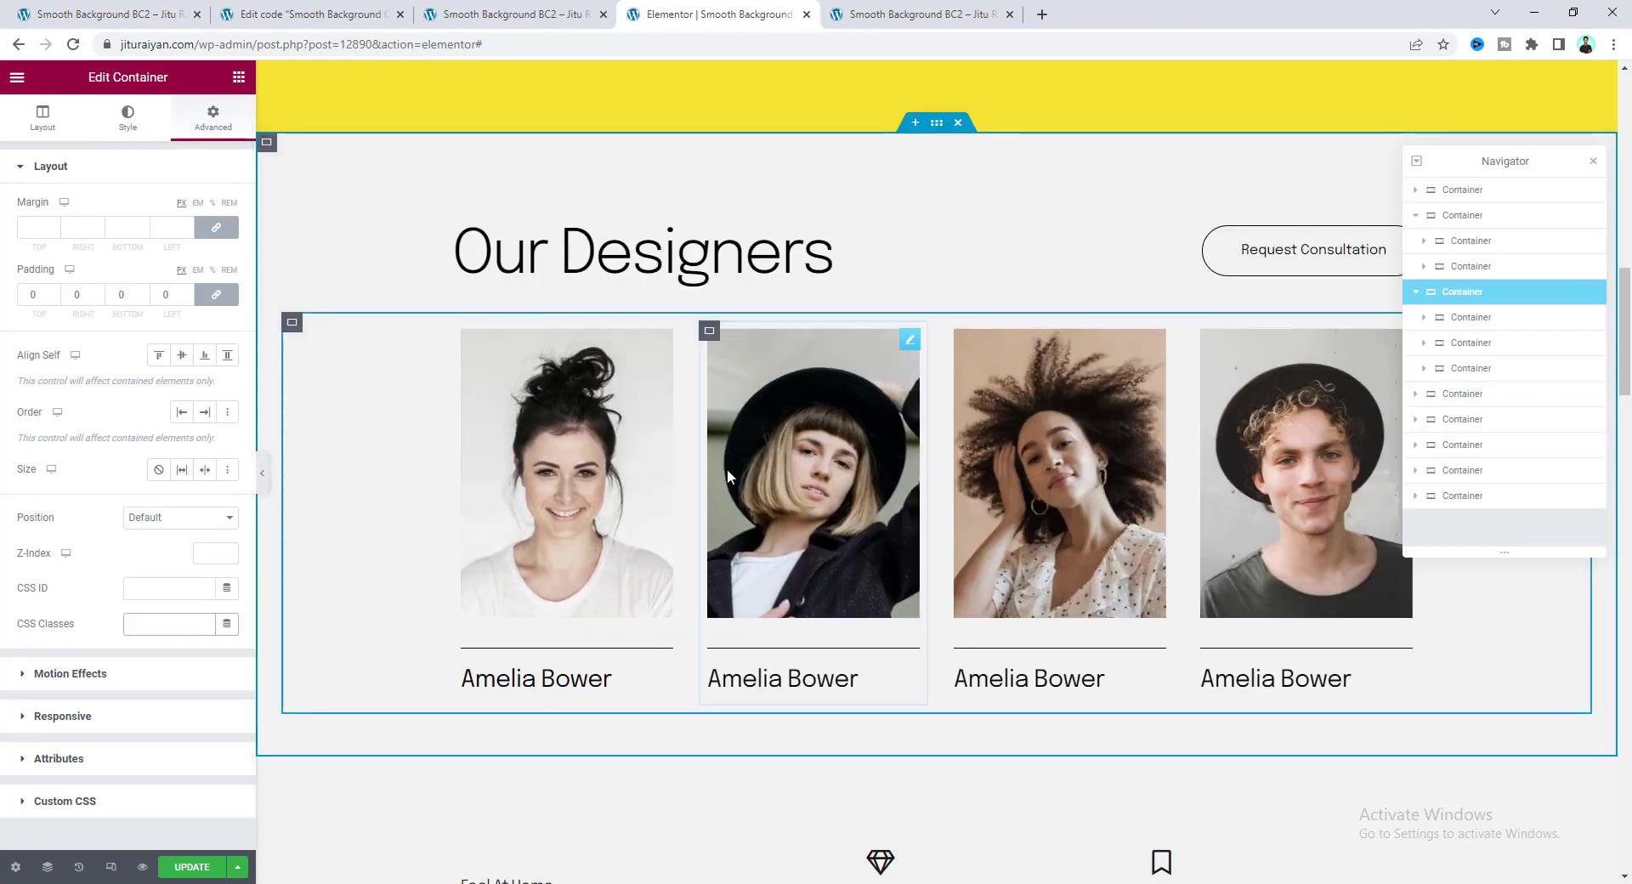
Step: Copy the pink background hex from the Peek Into Our Designs section's background settings
left_click(1486, 375)
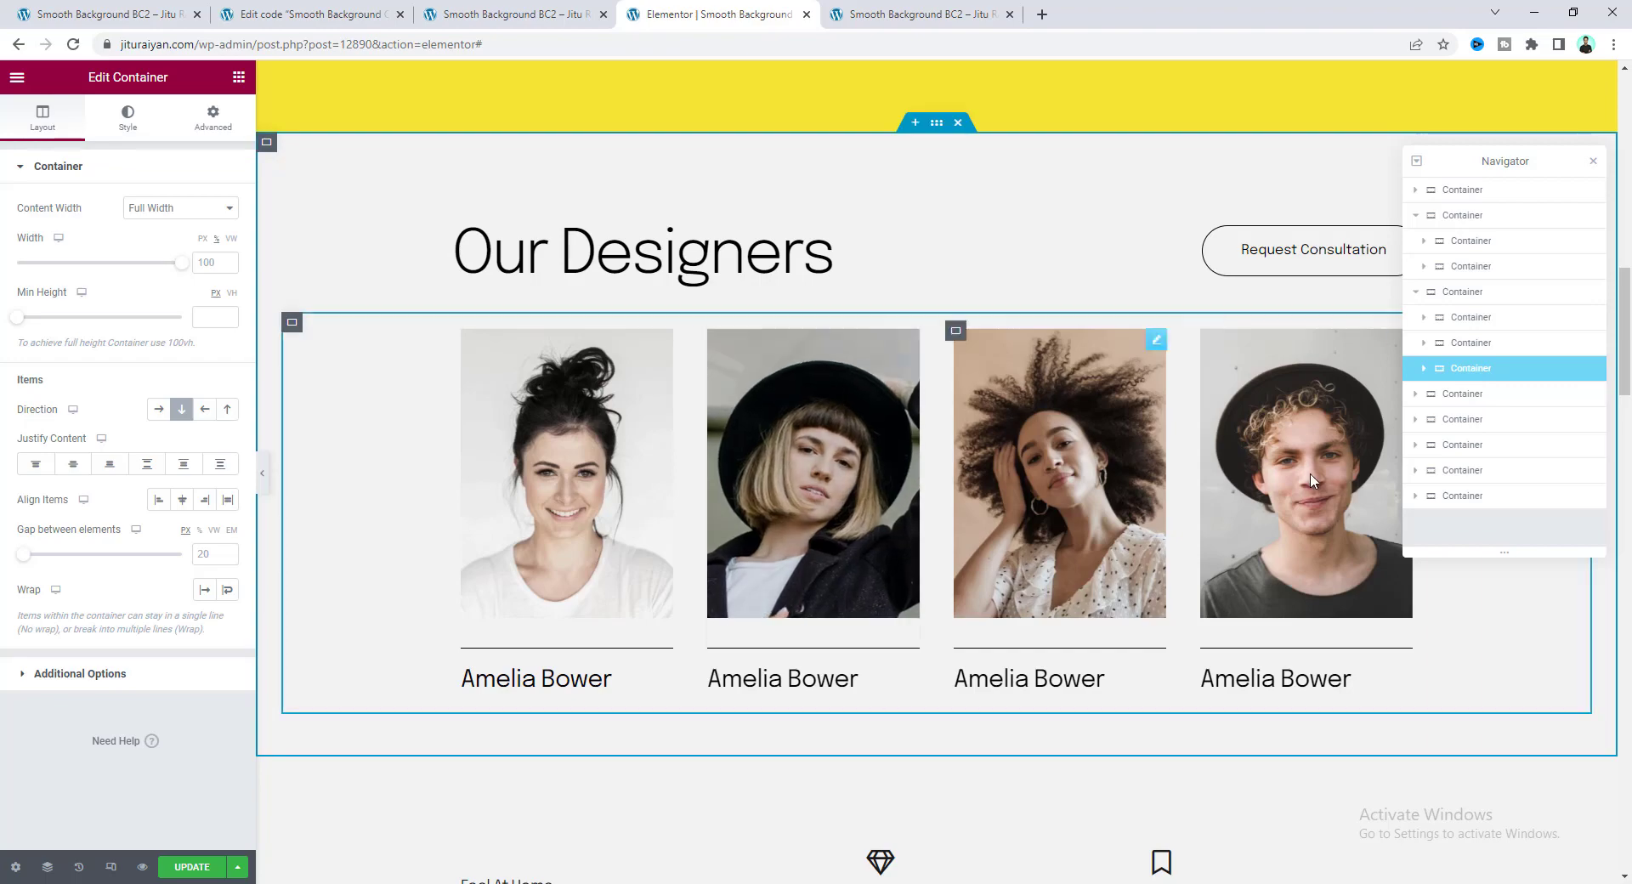
scroll(1309, 490, "down", 5)
scroll(1306, 490, "down", 3)
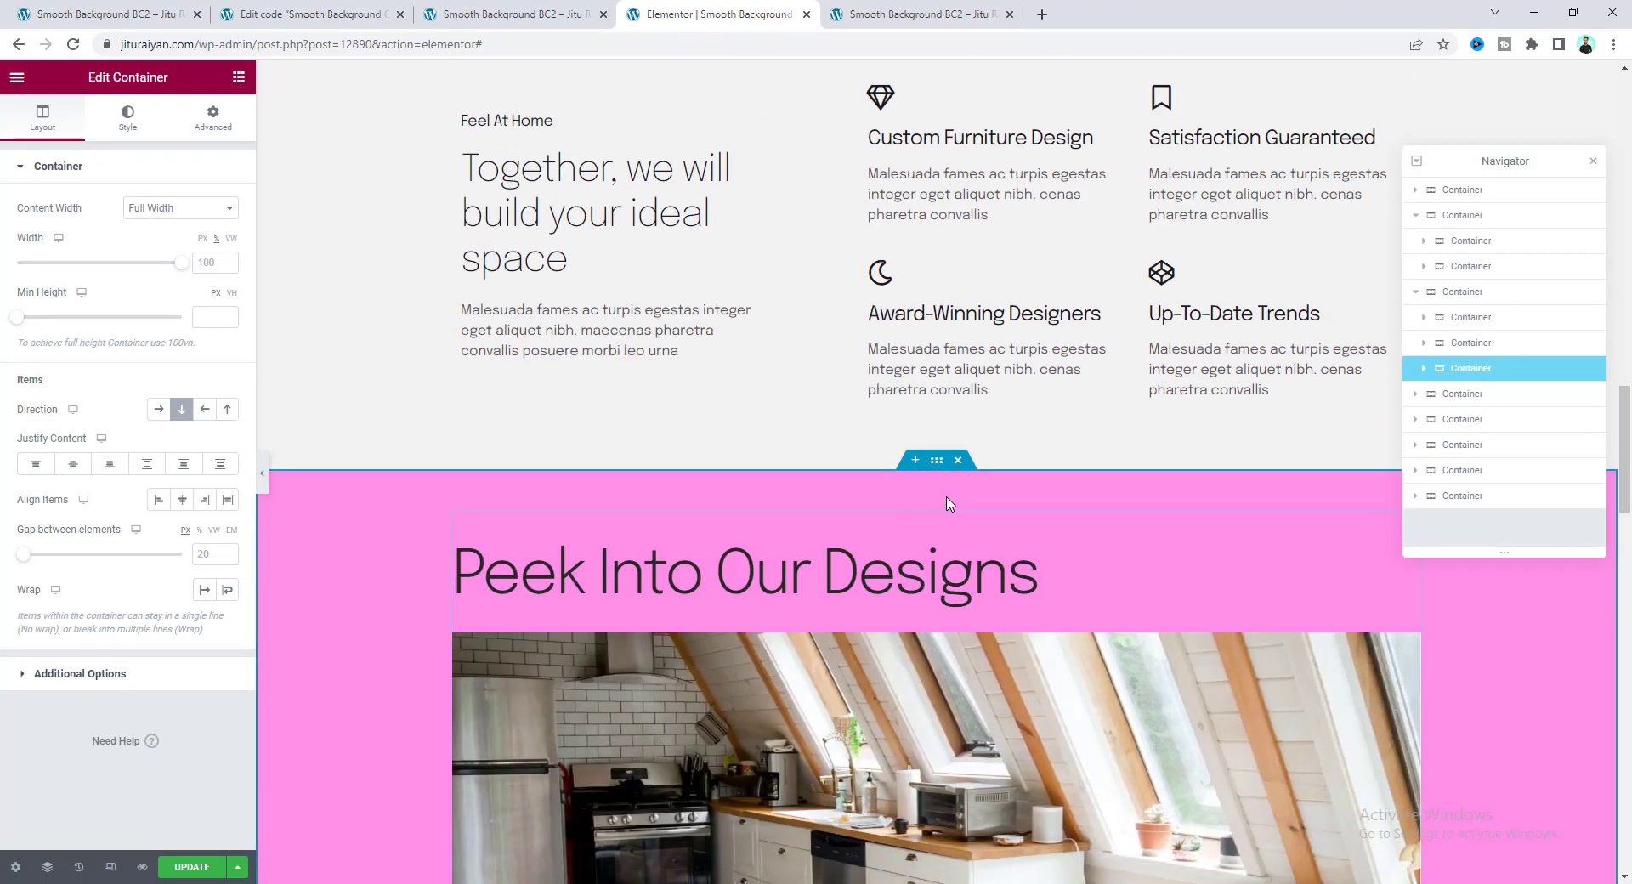
left_click(932, 509)
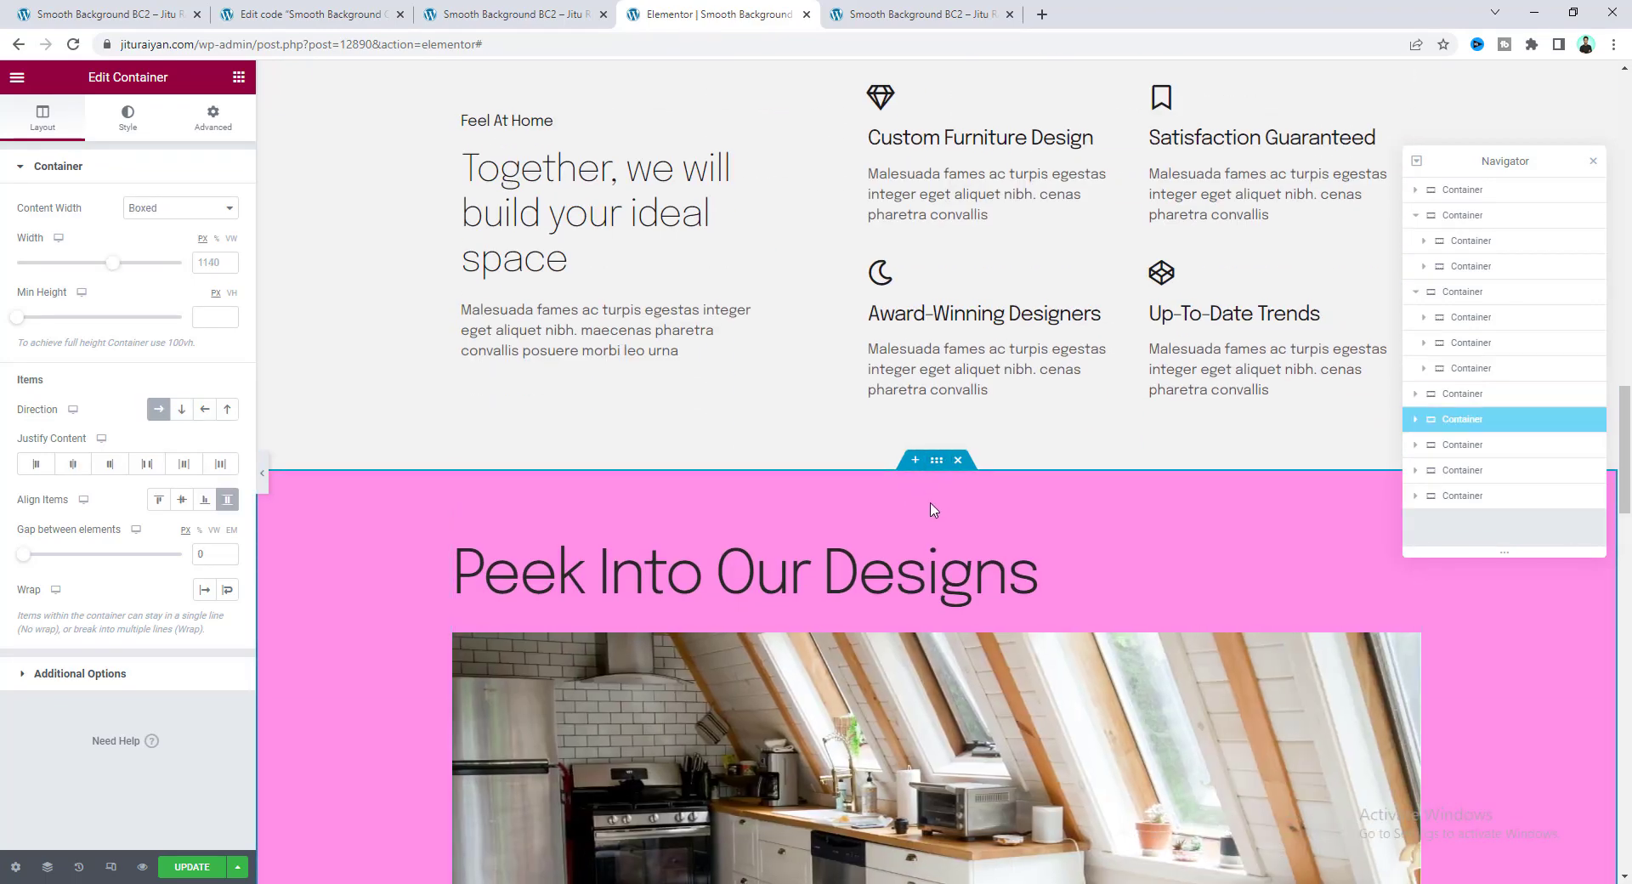
left_click(128, 115)
left_click(227, 279)
key("ctrl+c")
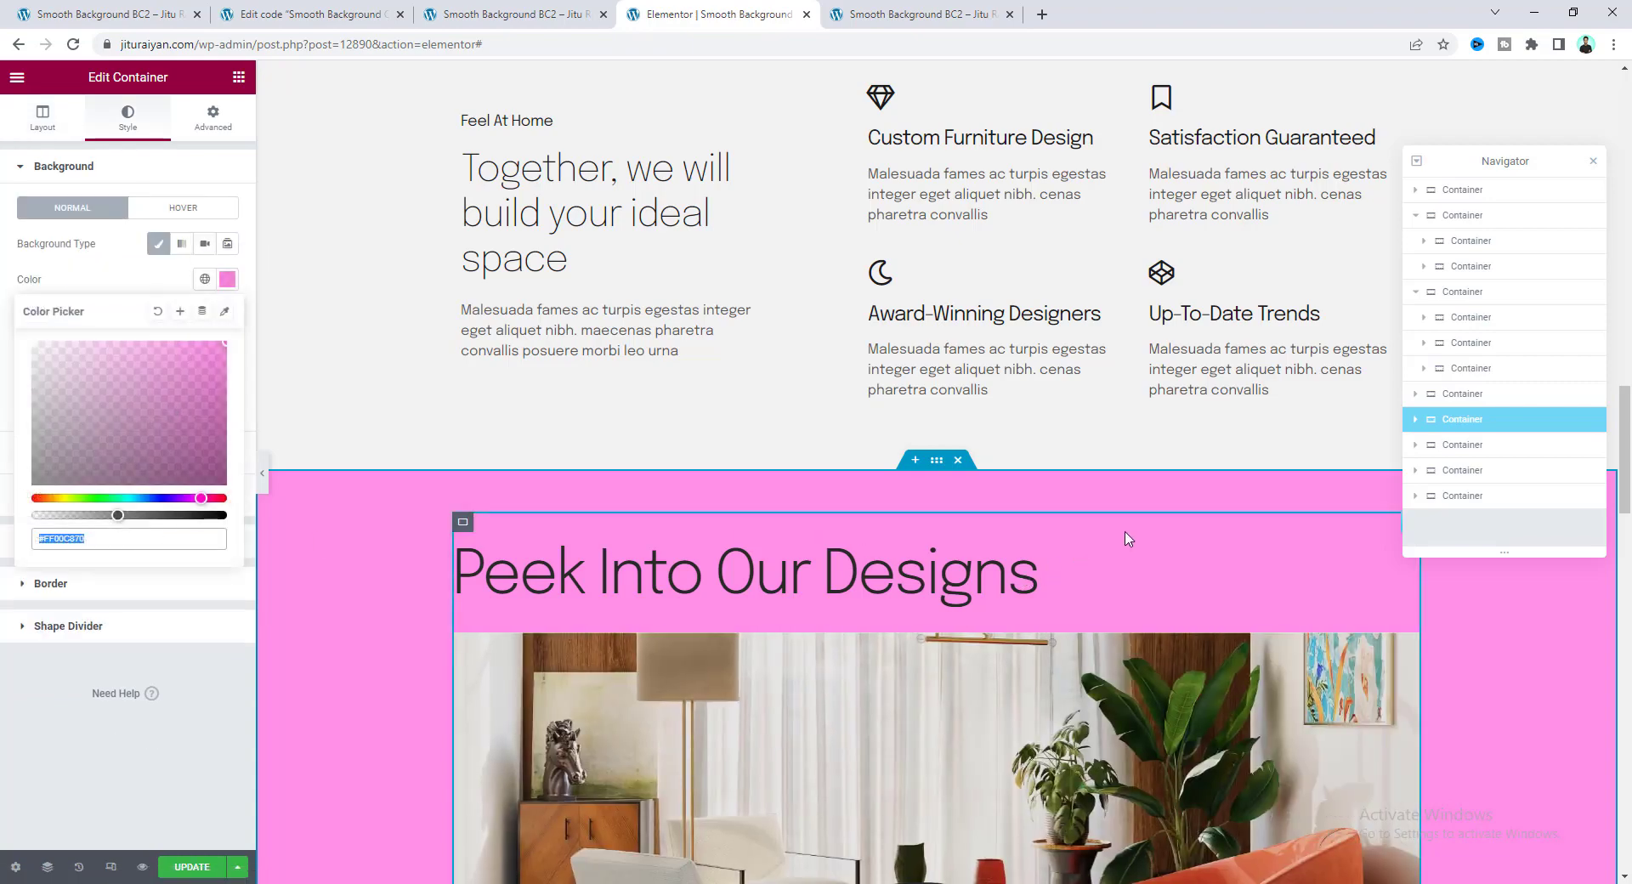
scroll(773, 357, "up", 8)
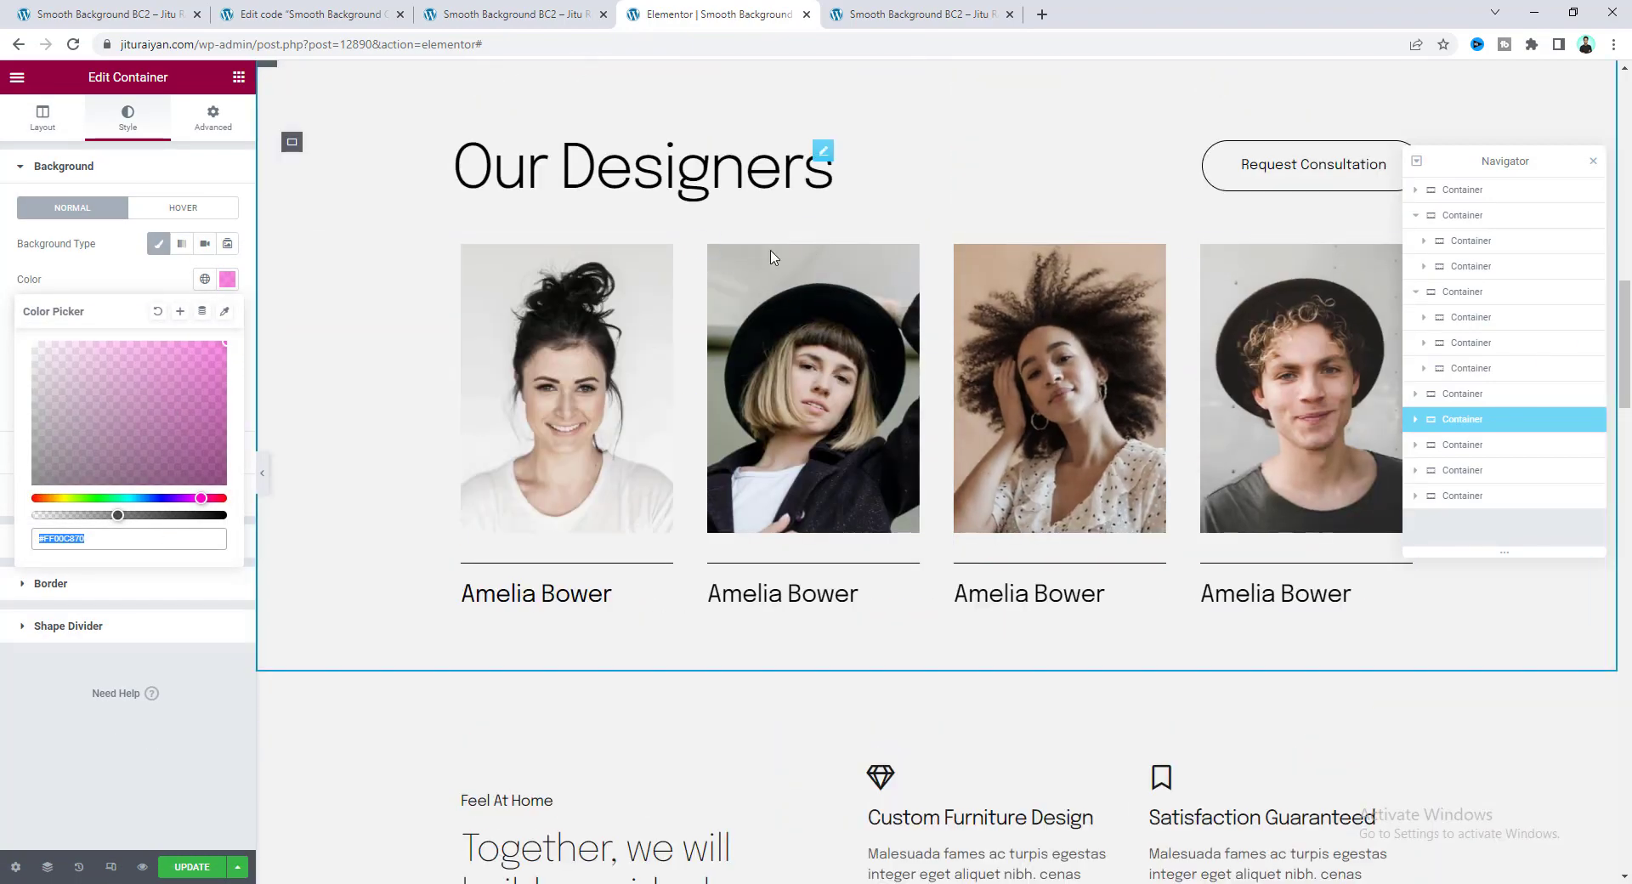
Step: Paste #FF00C870 as the Our Designers section background colour and update the page
left_click(1483, 371)
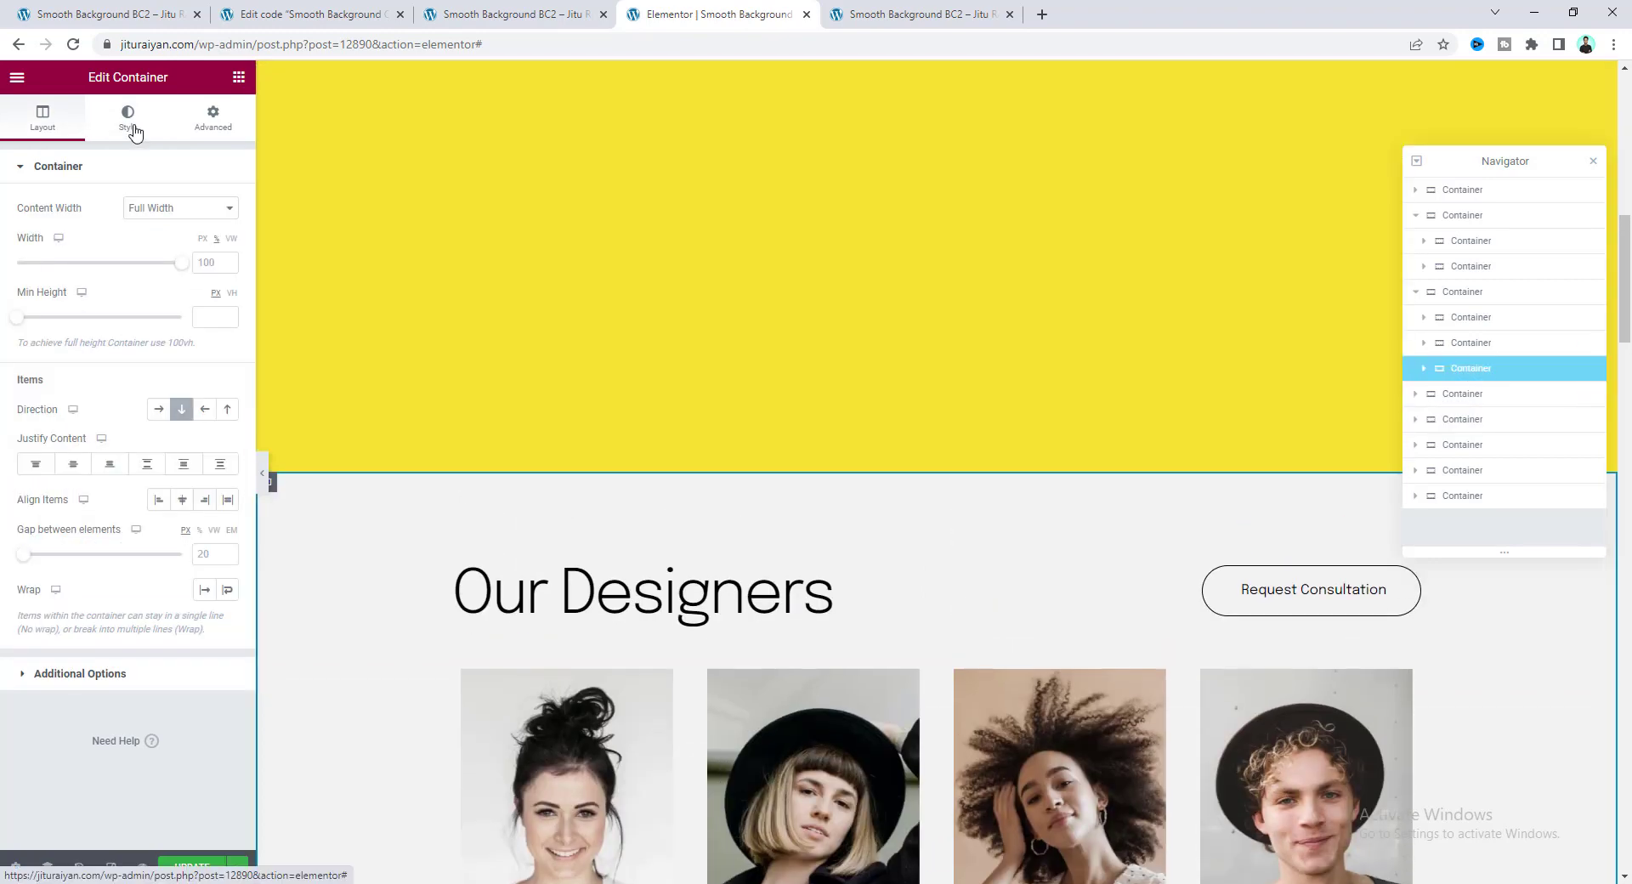
left_click(128, 118)
left_click(227, 280)
key("ctrl+v")
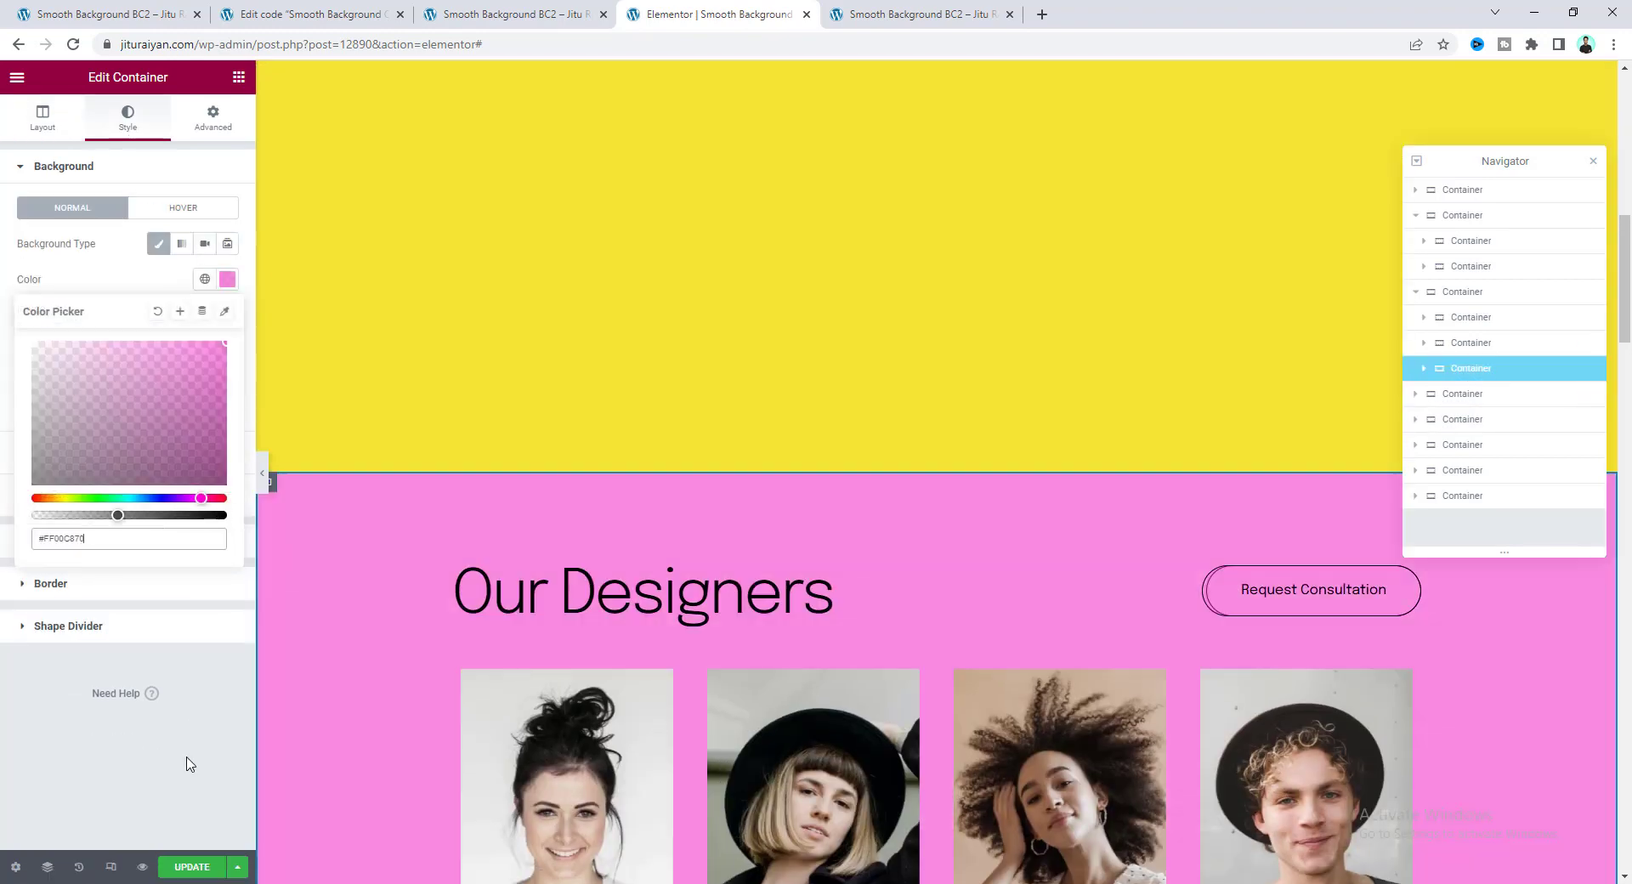
left_click(188, 860)
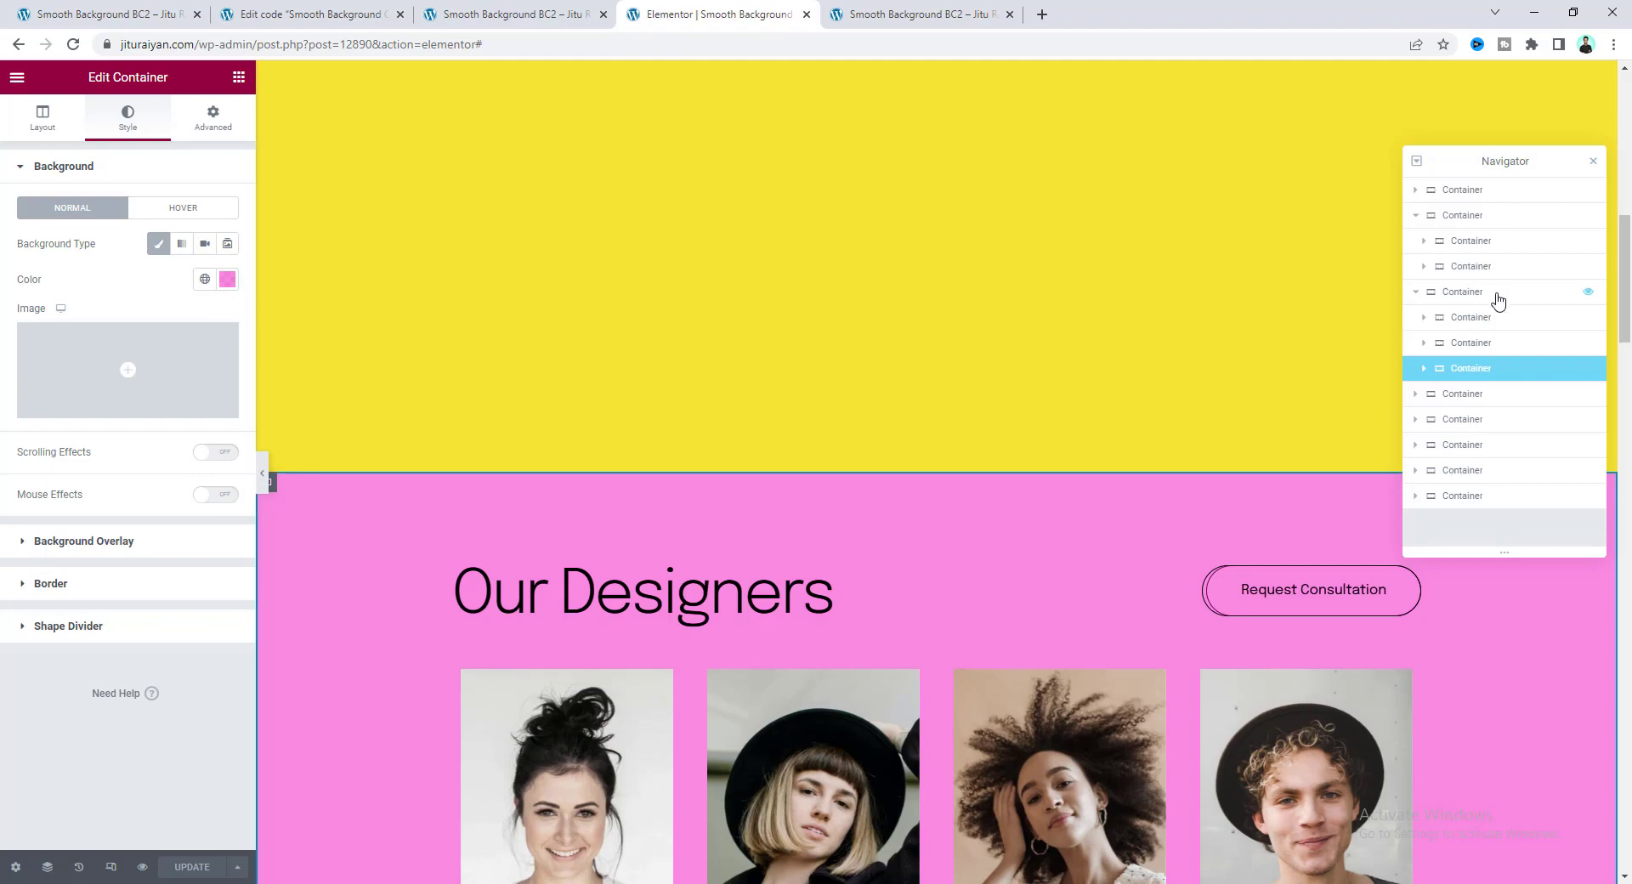
left_click(1497, 293)
left_click(170, 626)
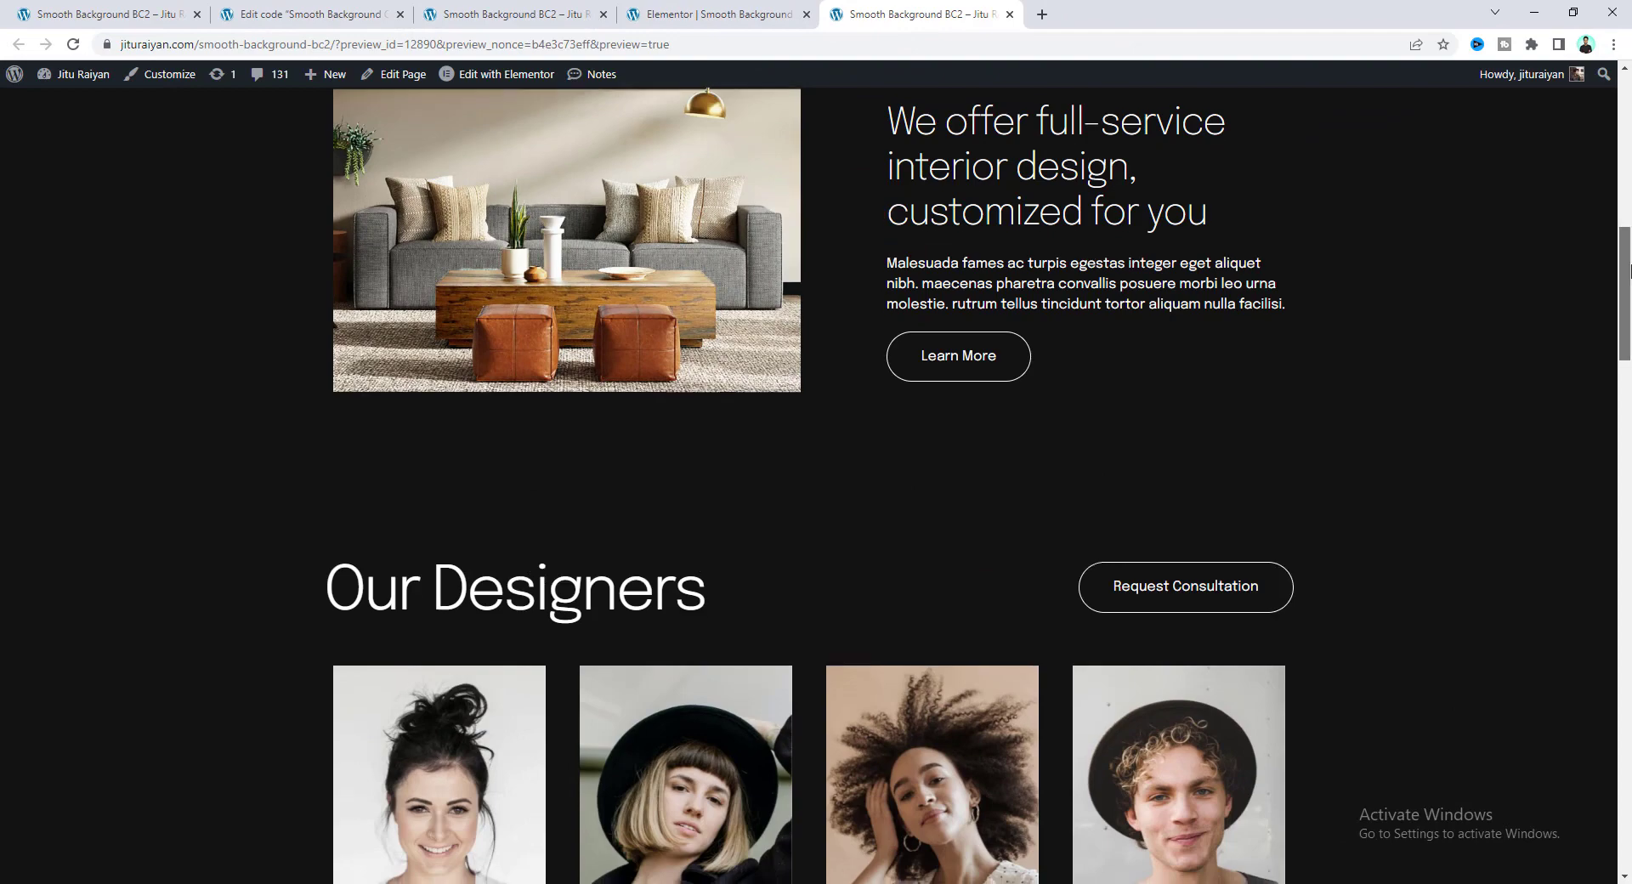
Step: Scroll the preview to watch backgrounds fade through dark, pink and teal, noting the black JR logo disappears
scroll(1188, 352, "down", 6)
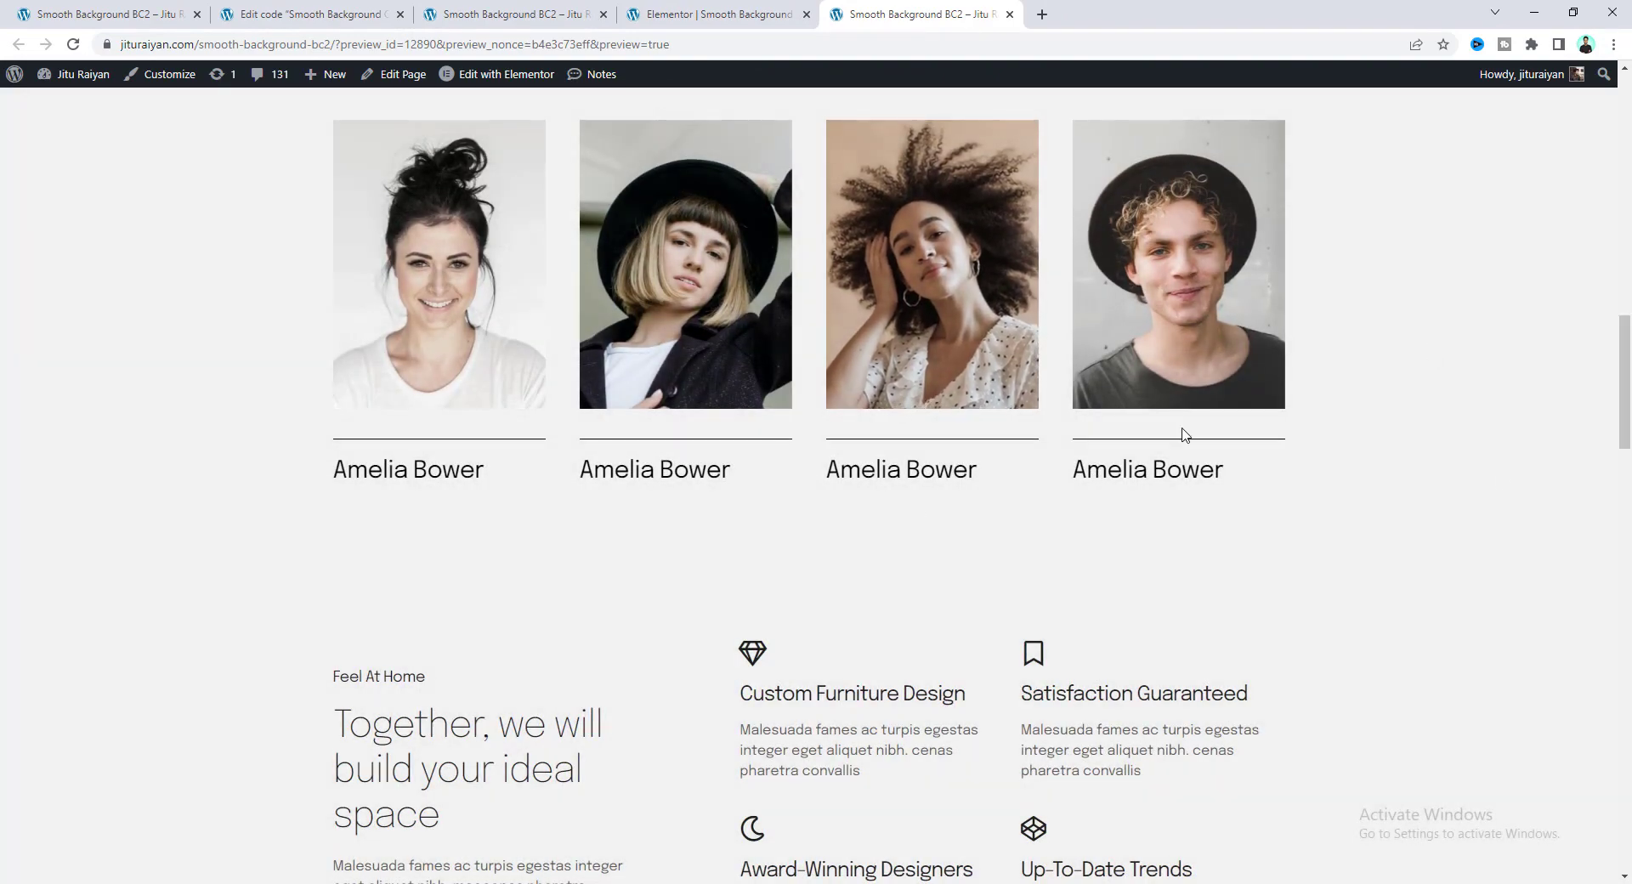
scroll(1628, 433, "down", 4)
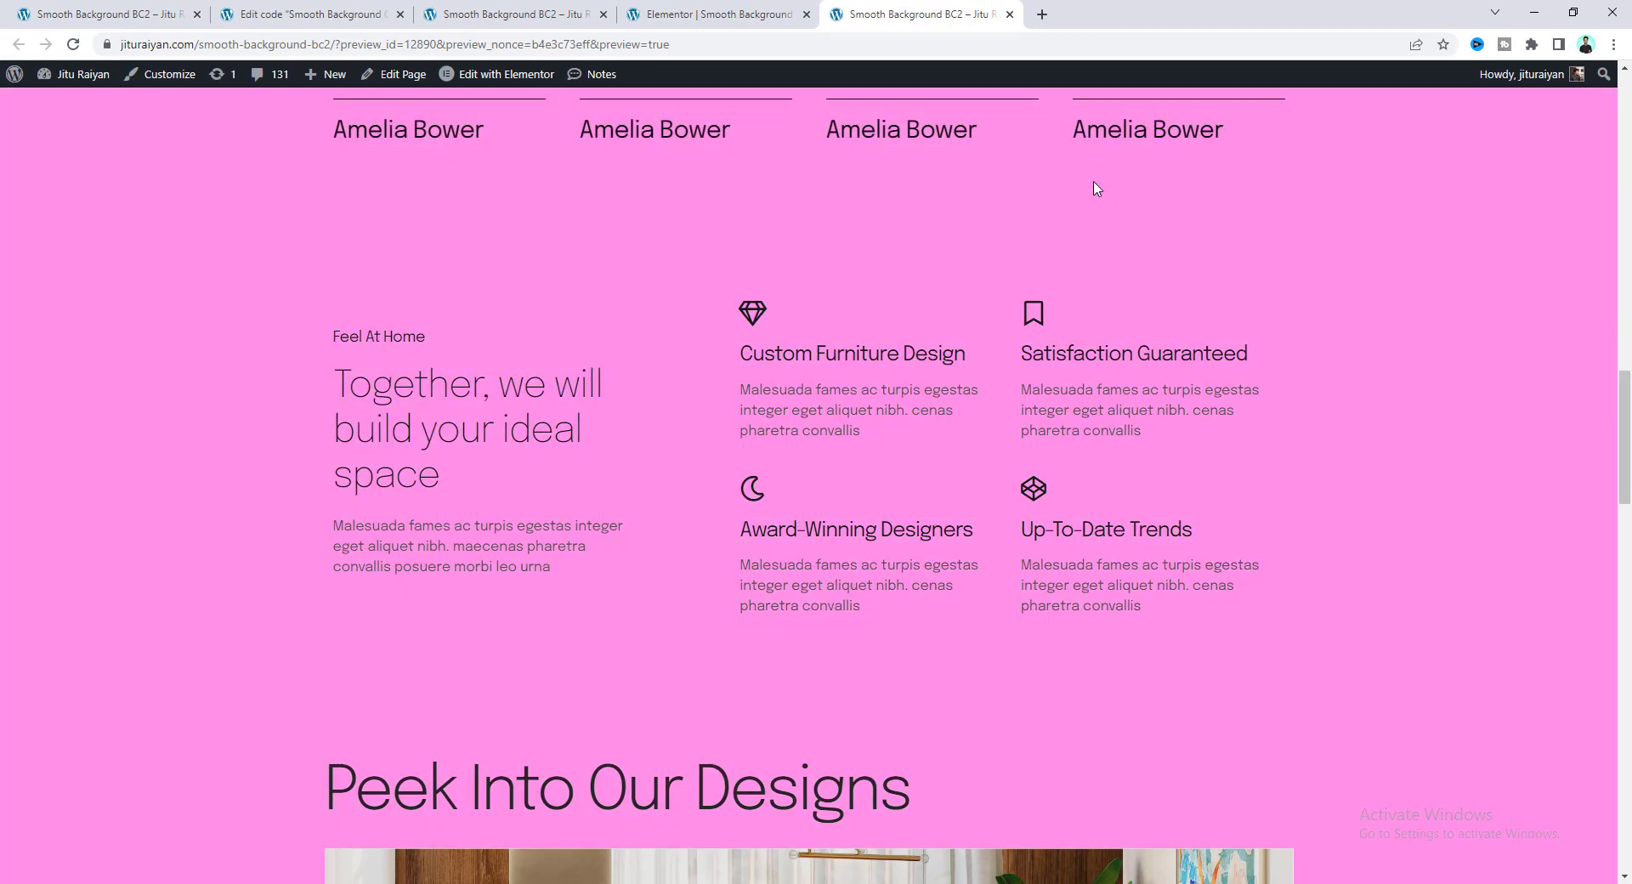
scroll(1275, 433, "down", 15)
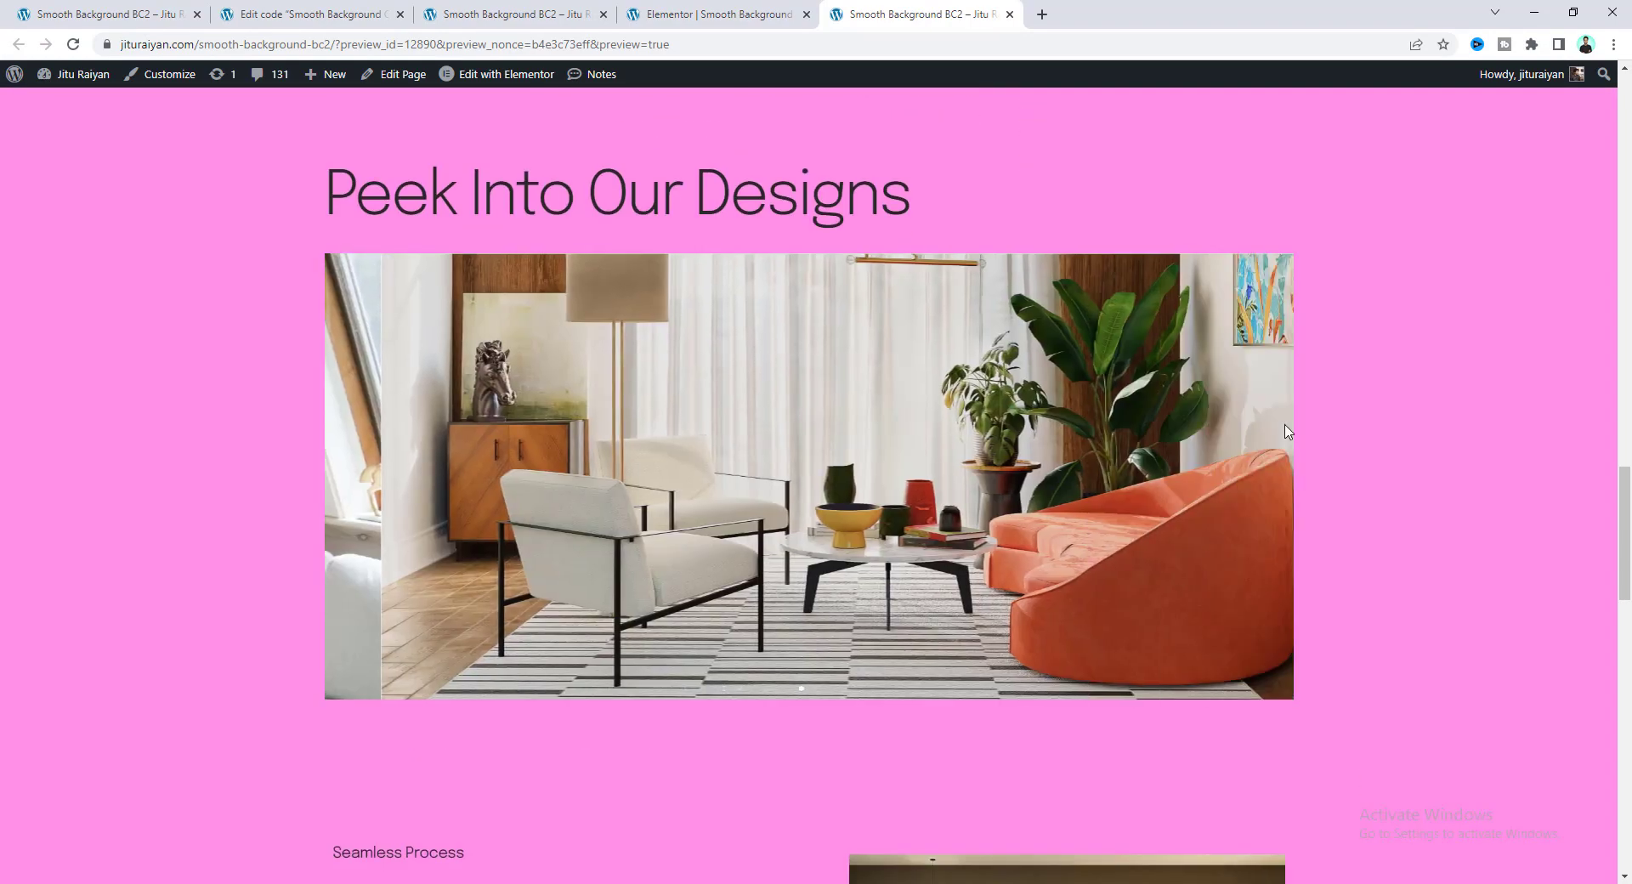
scroll(965, 310, "down", 5)
scroll(952, 413, "up", 4)
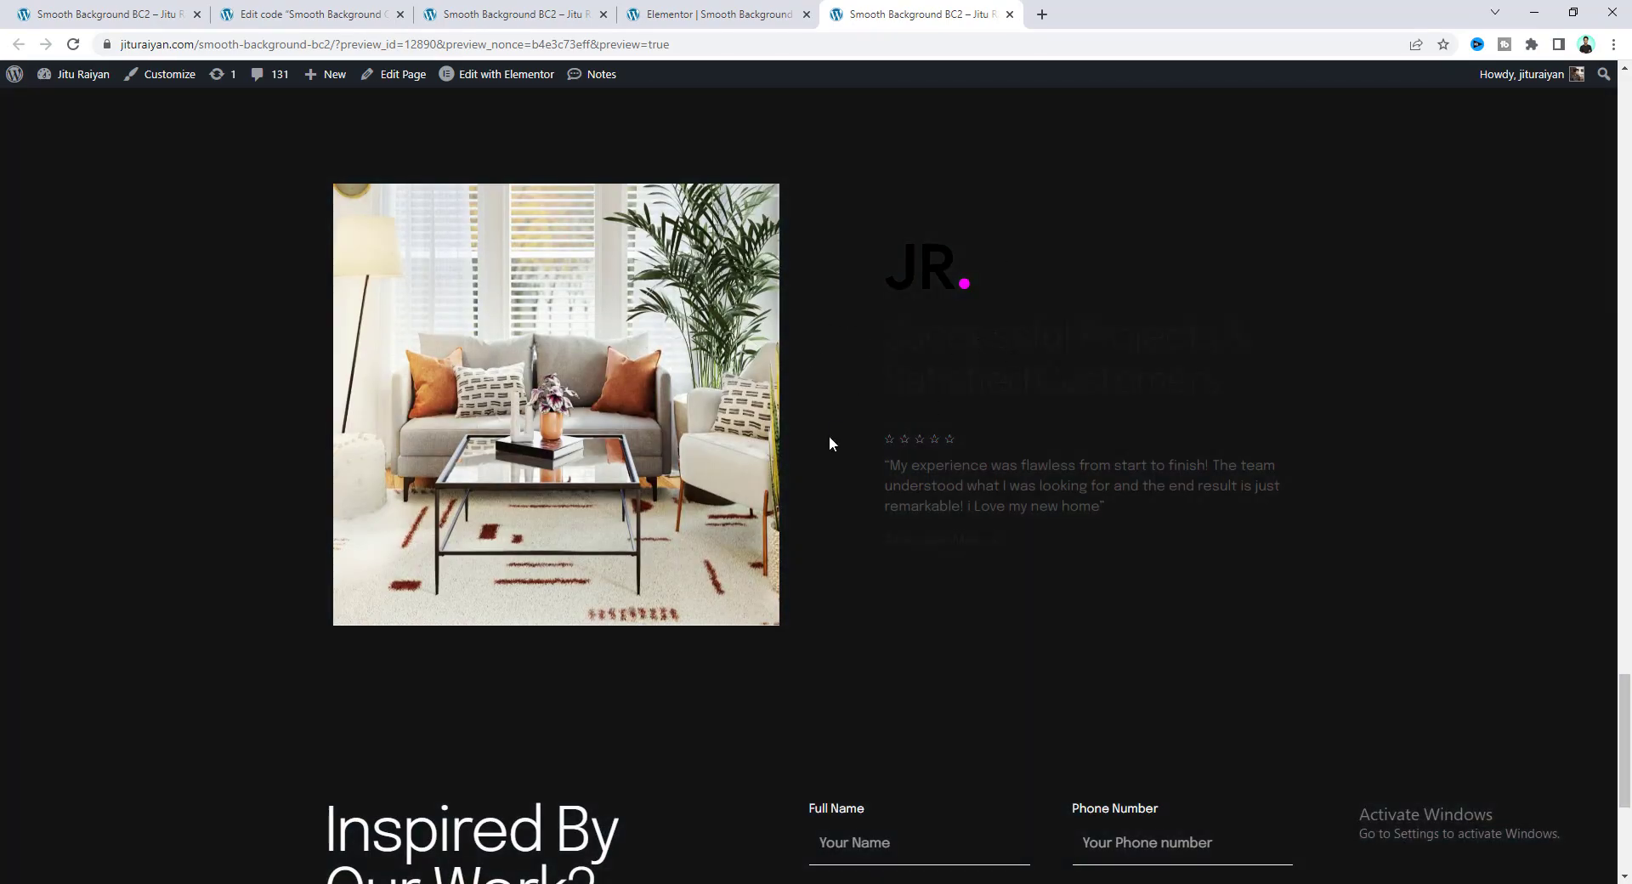
scroll(829, 436, "up", 2)
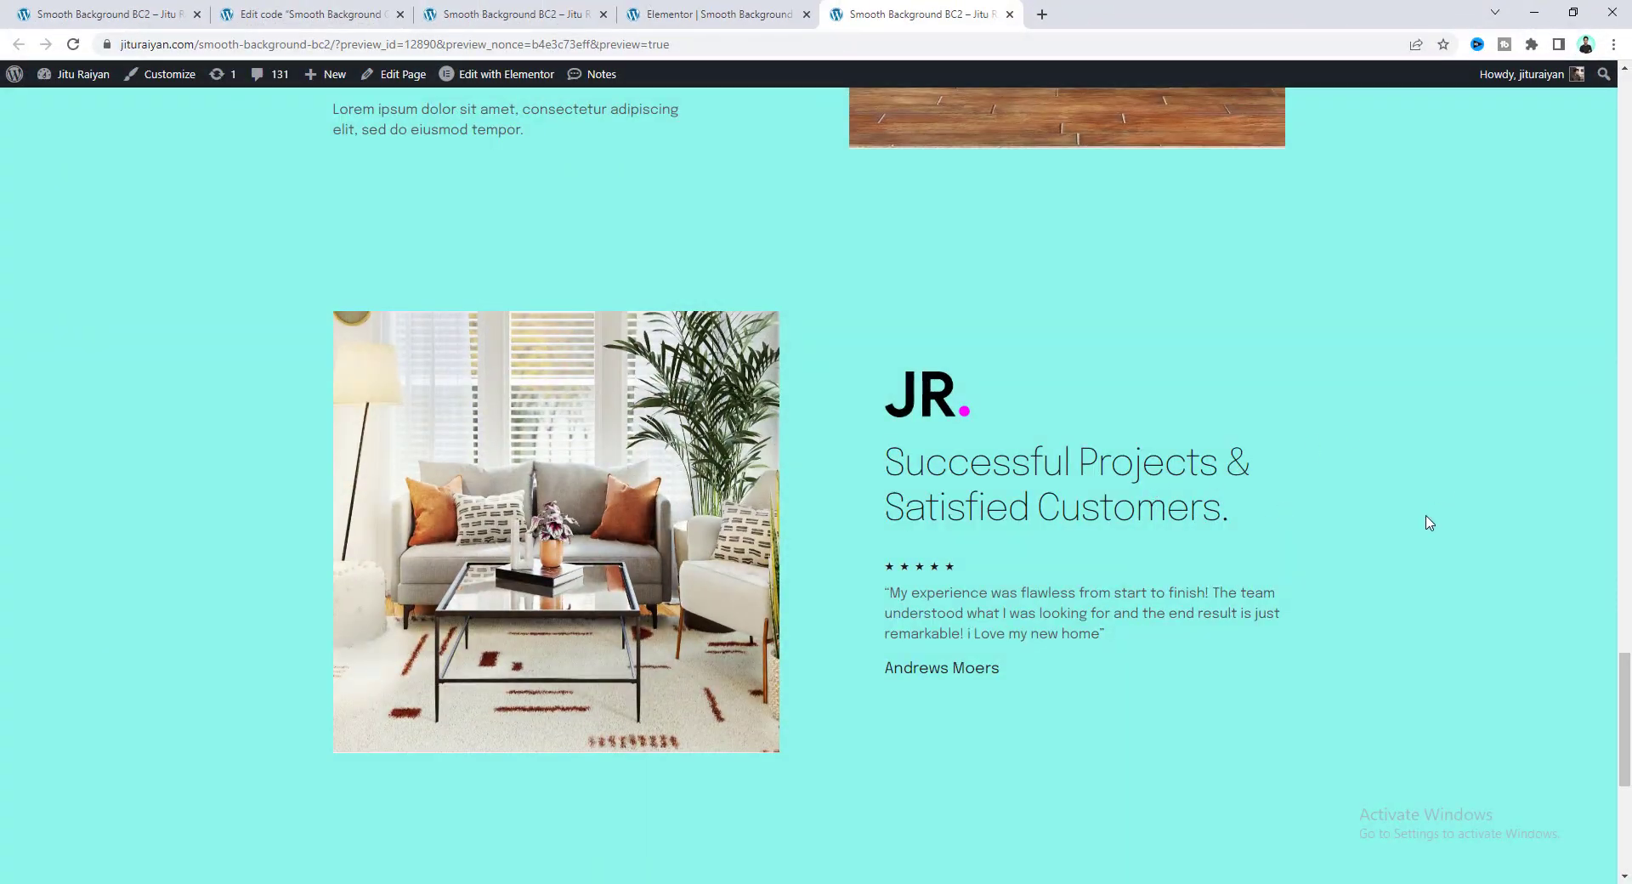
scroll(1428, 521, "down", 4)
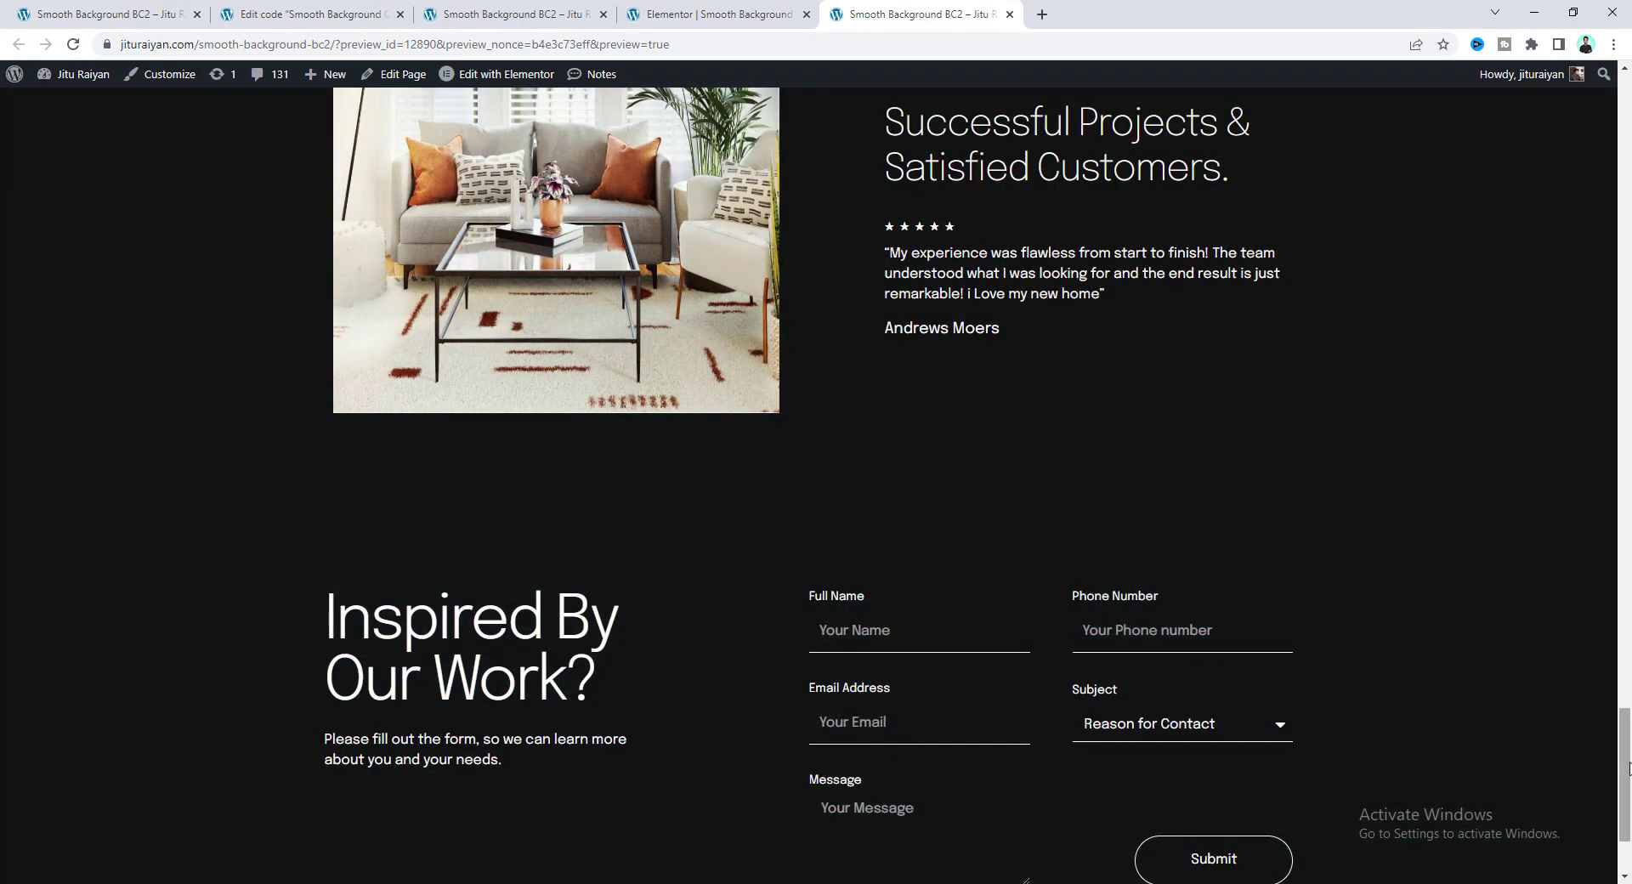
scroll(864, 190, "up", 1)
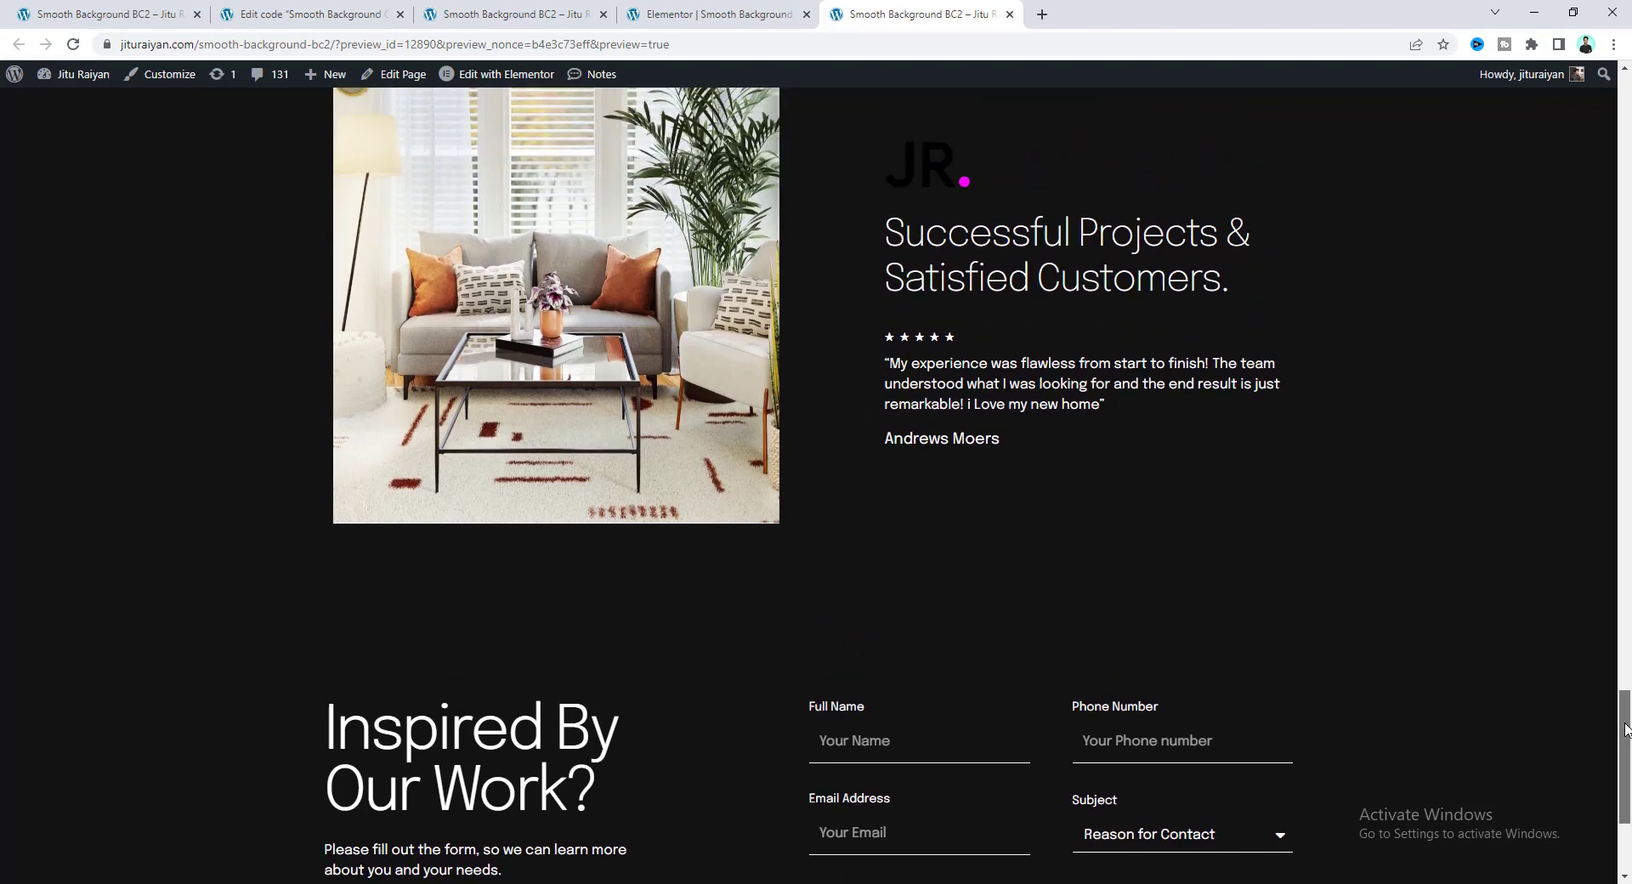
scroll(977, 289, "up", 2)
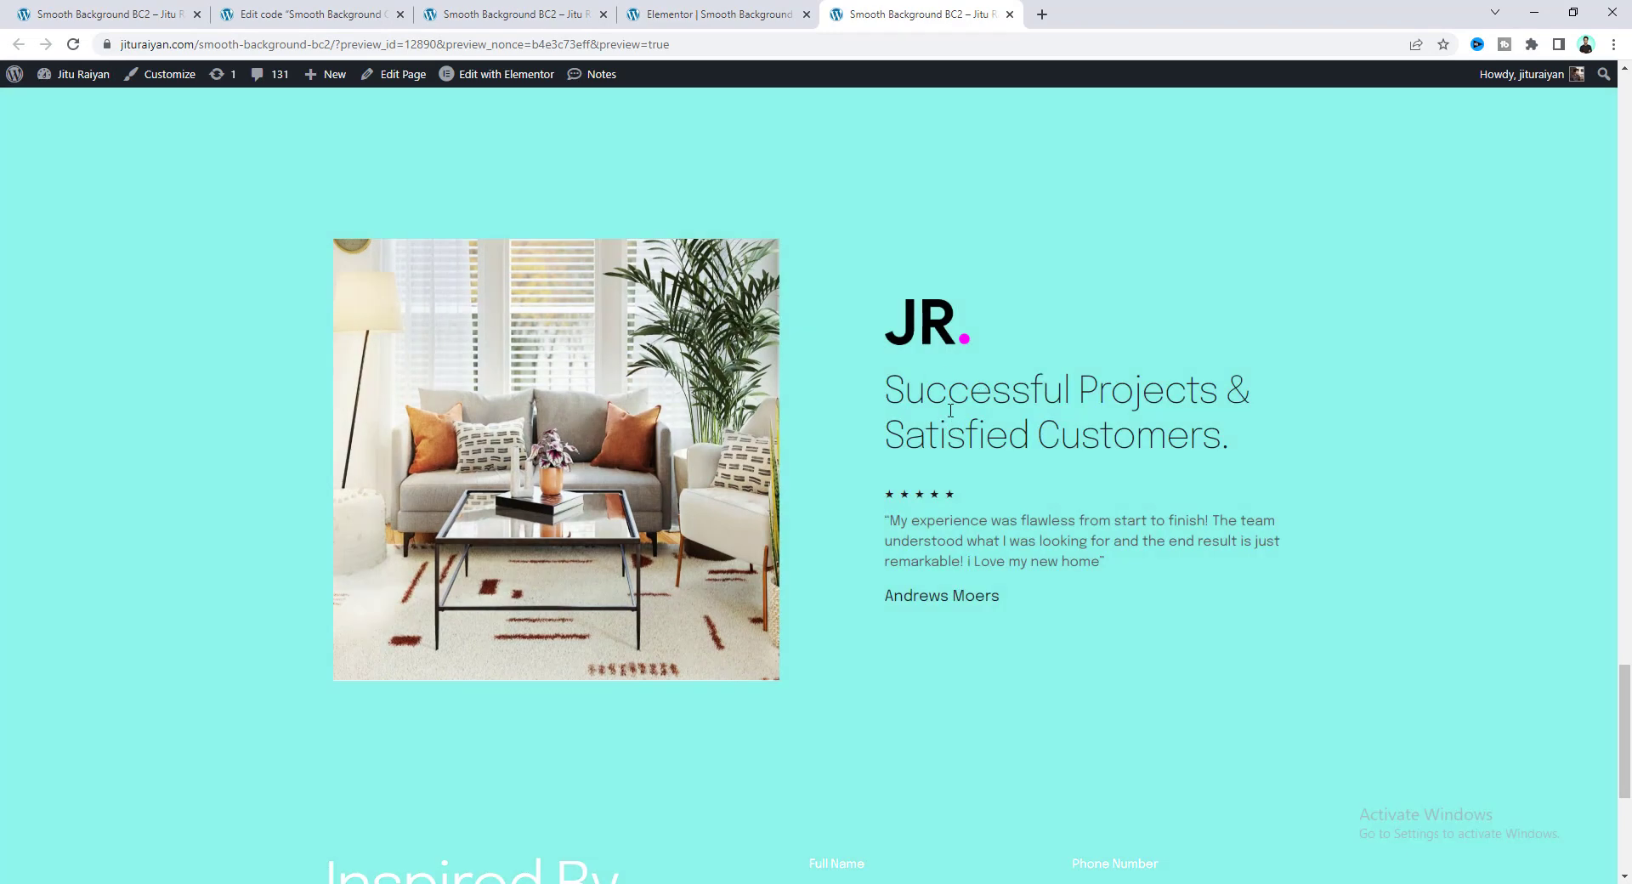
scroll(1030, 423, "down", 3)
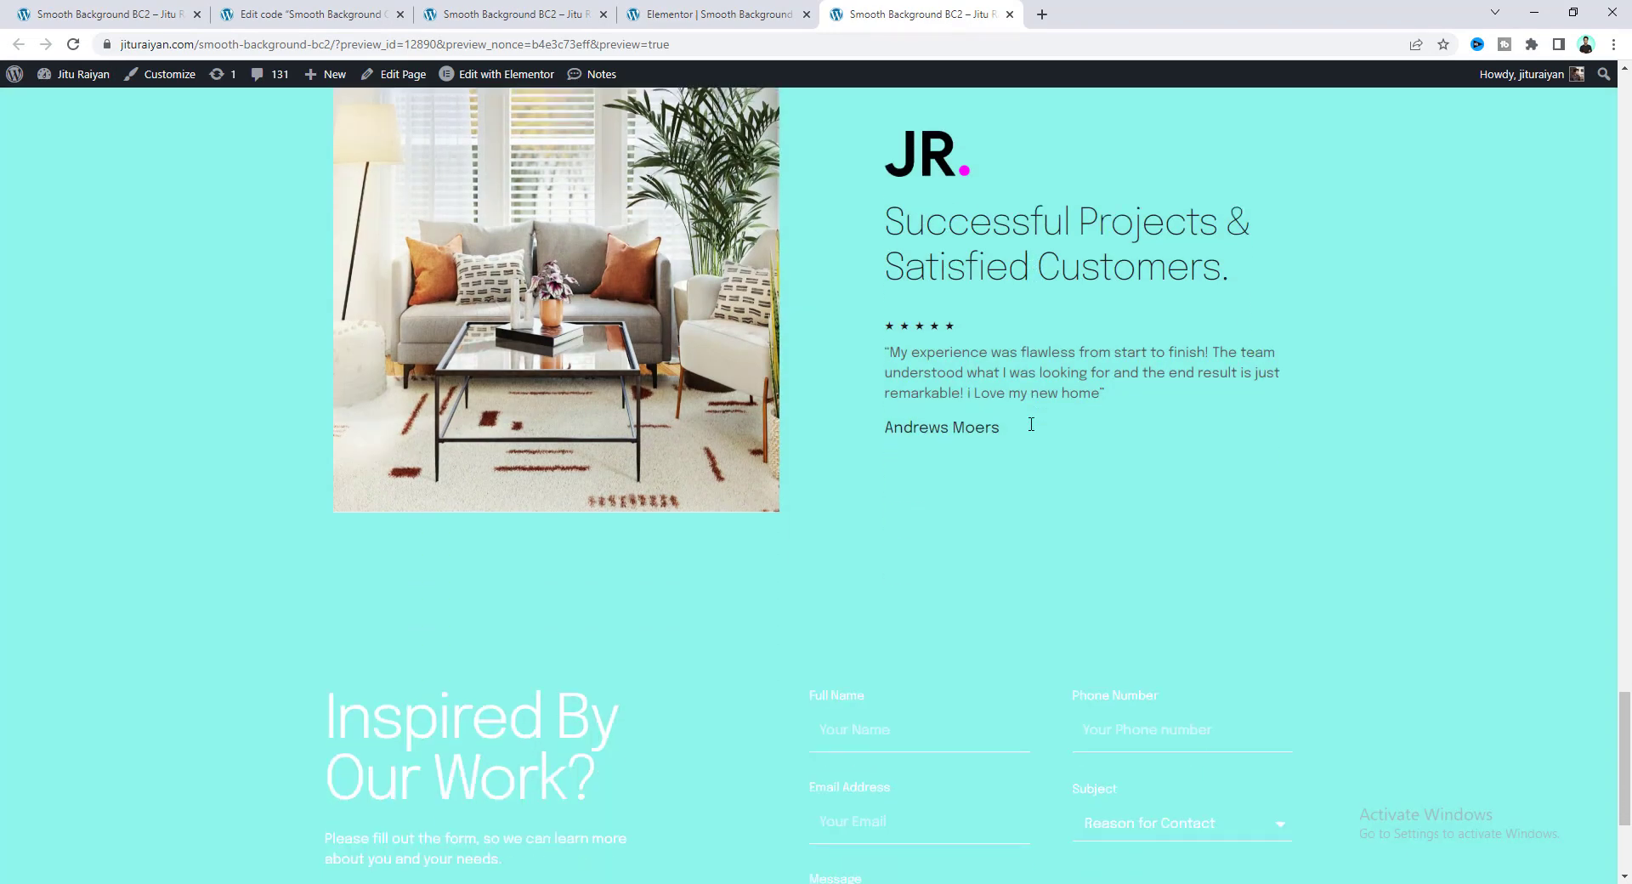
scroll(988, 360, "up", 1)
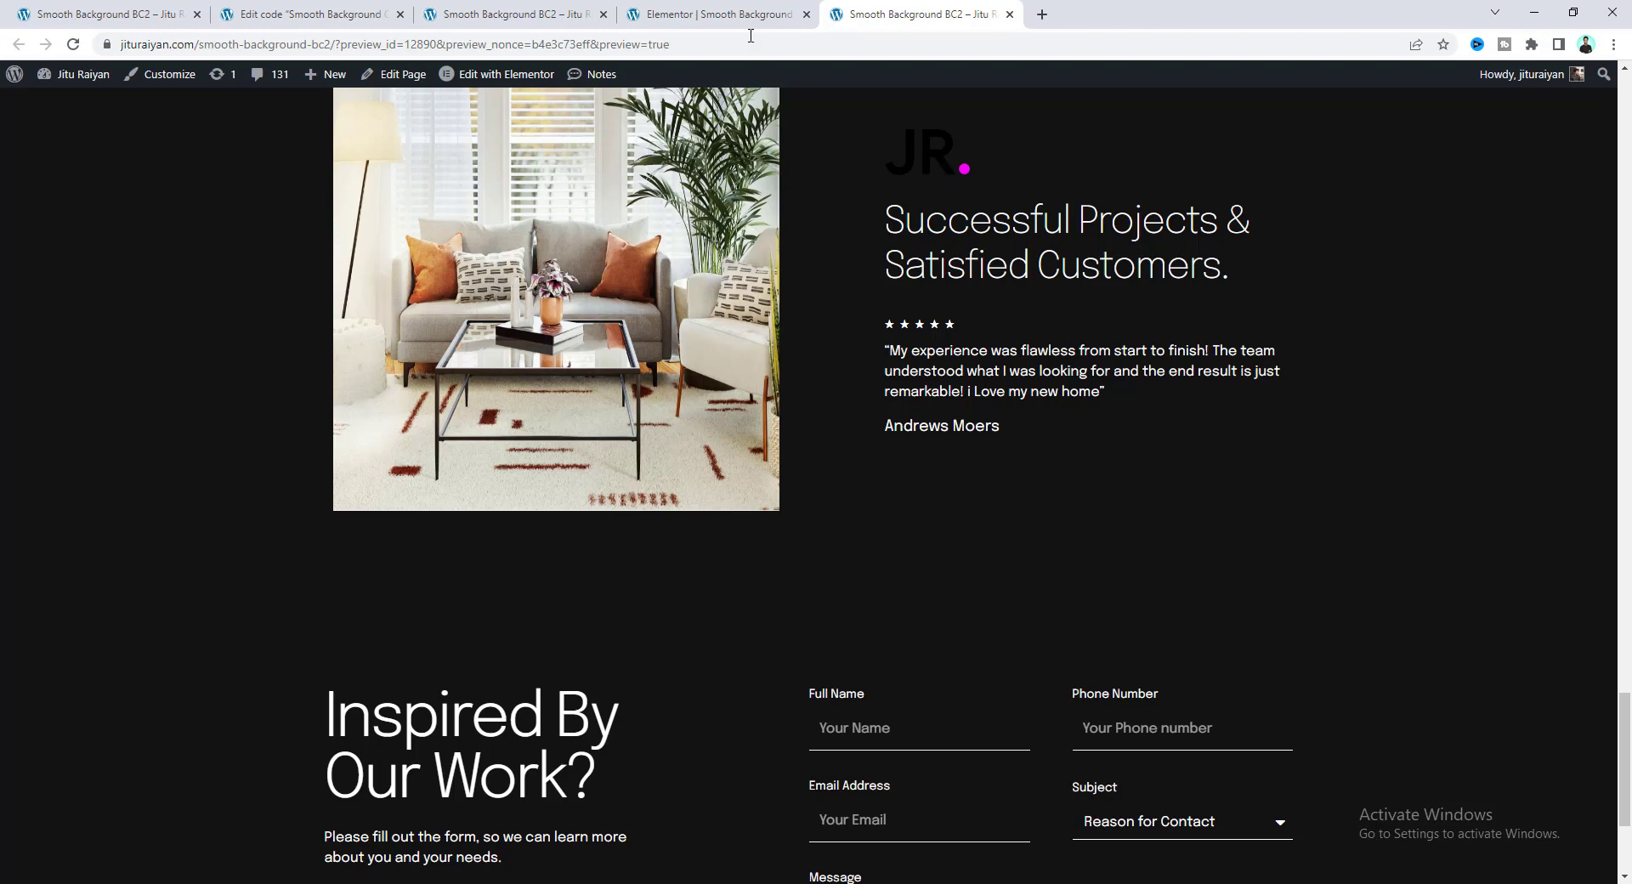
Step: Replace the testimonial's black JR logo with the white jr-2 image from the Media Library and update
left_click(732, 5)
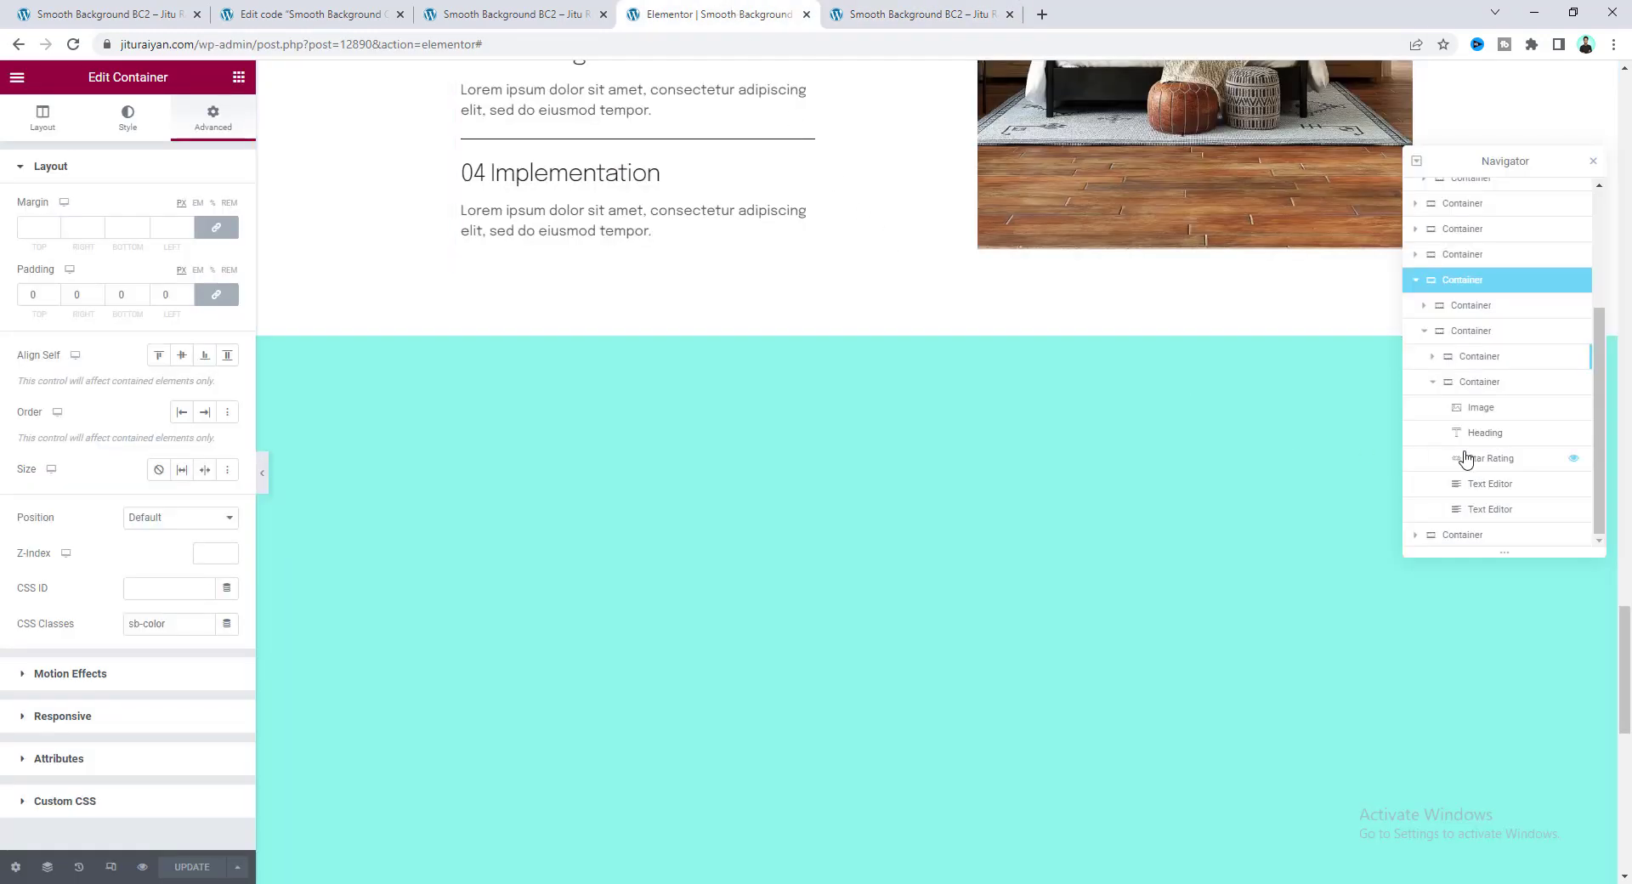
left_click(1498, 418)
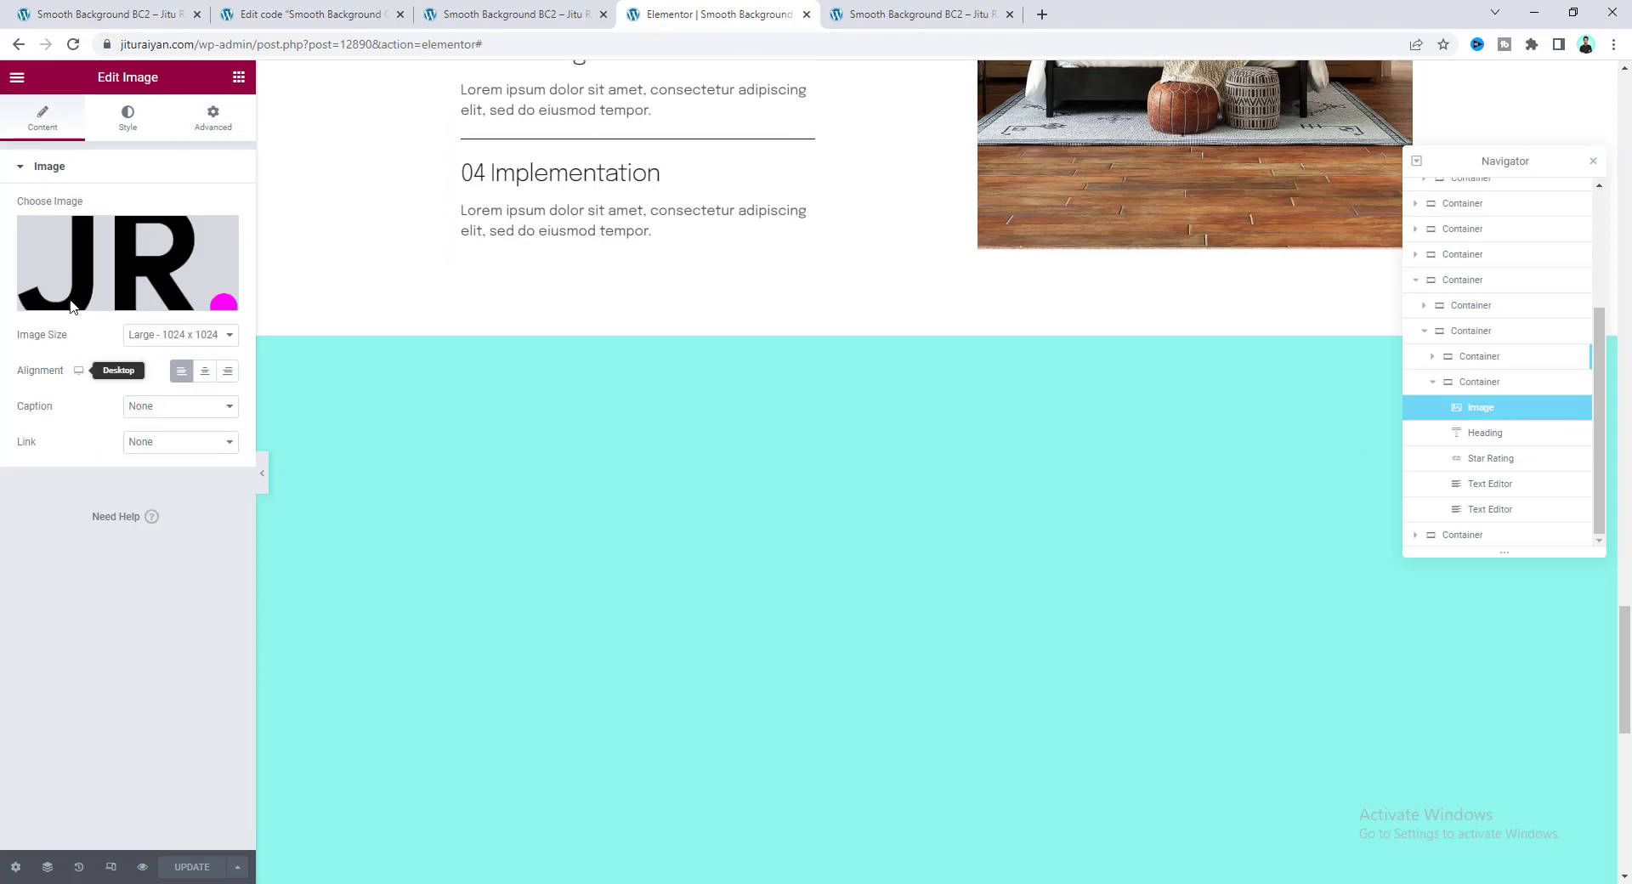
left_click(160, 274)
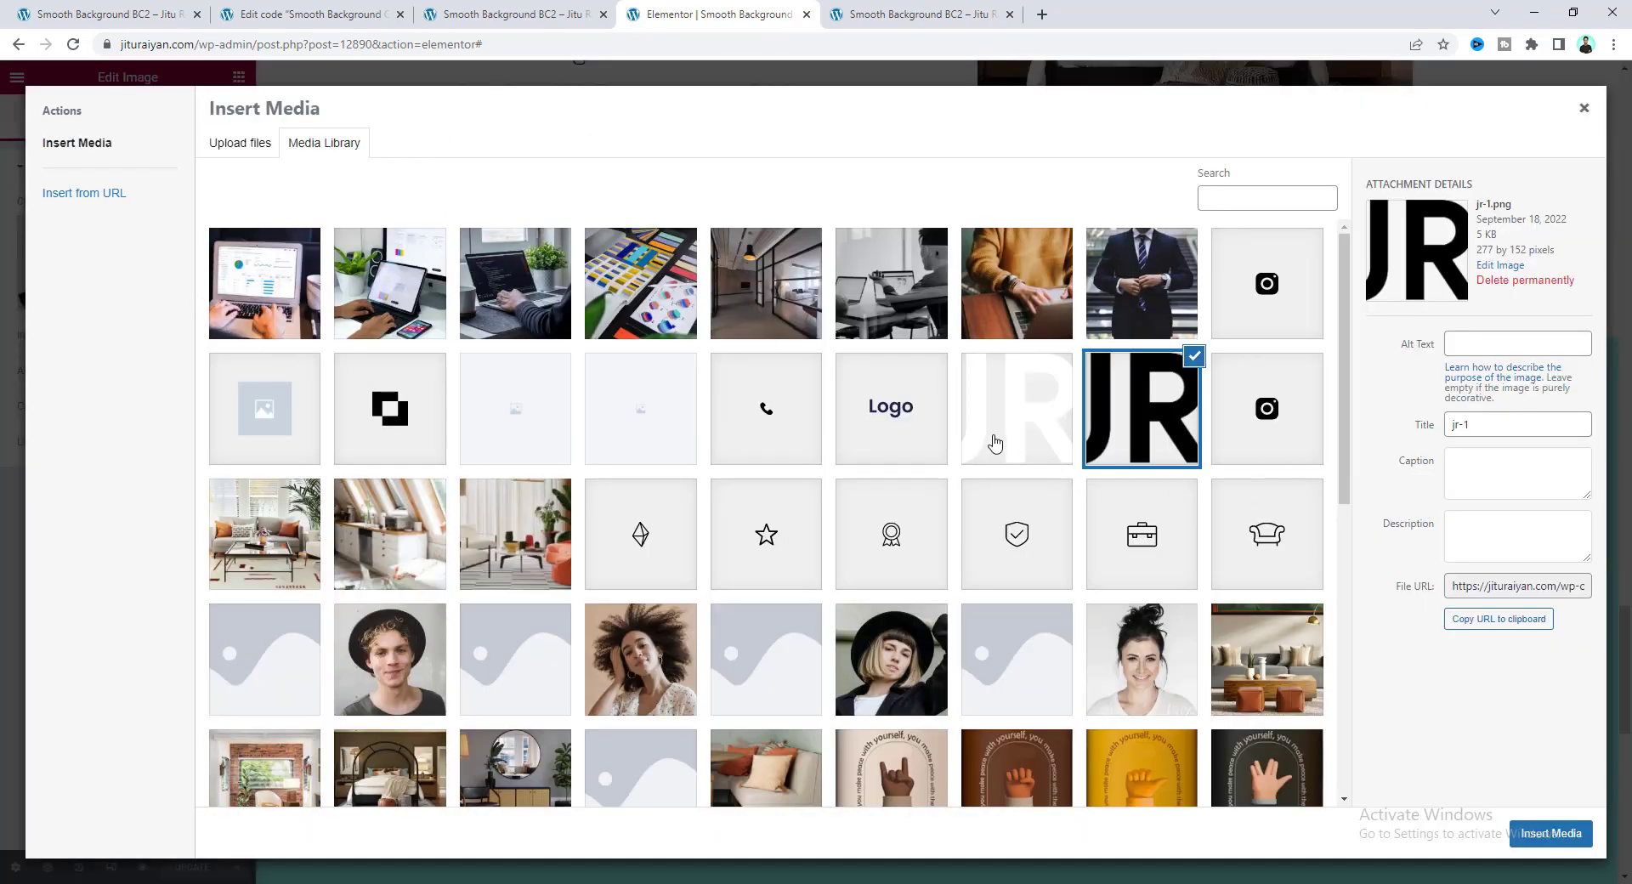
left_click(1021, 419)
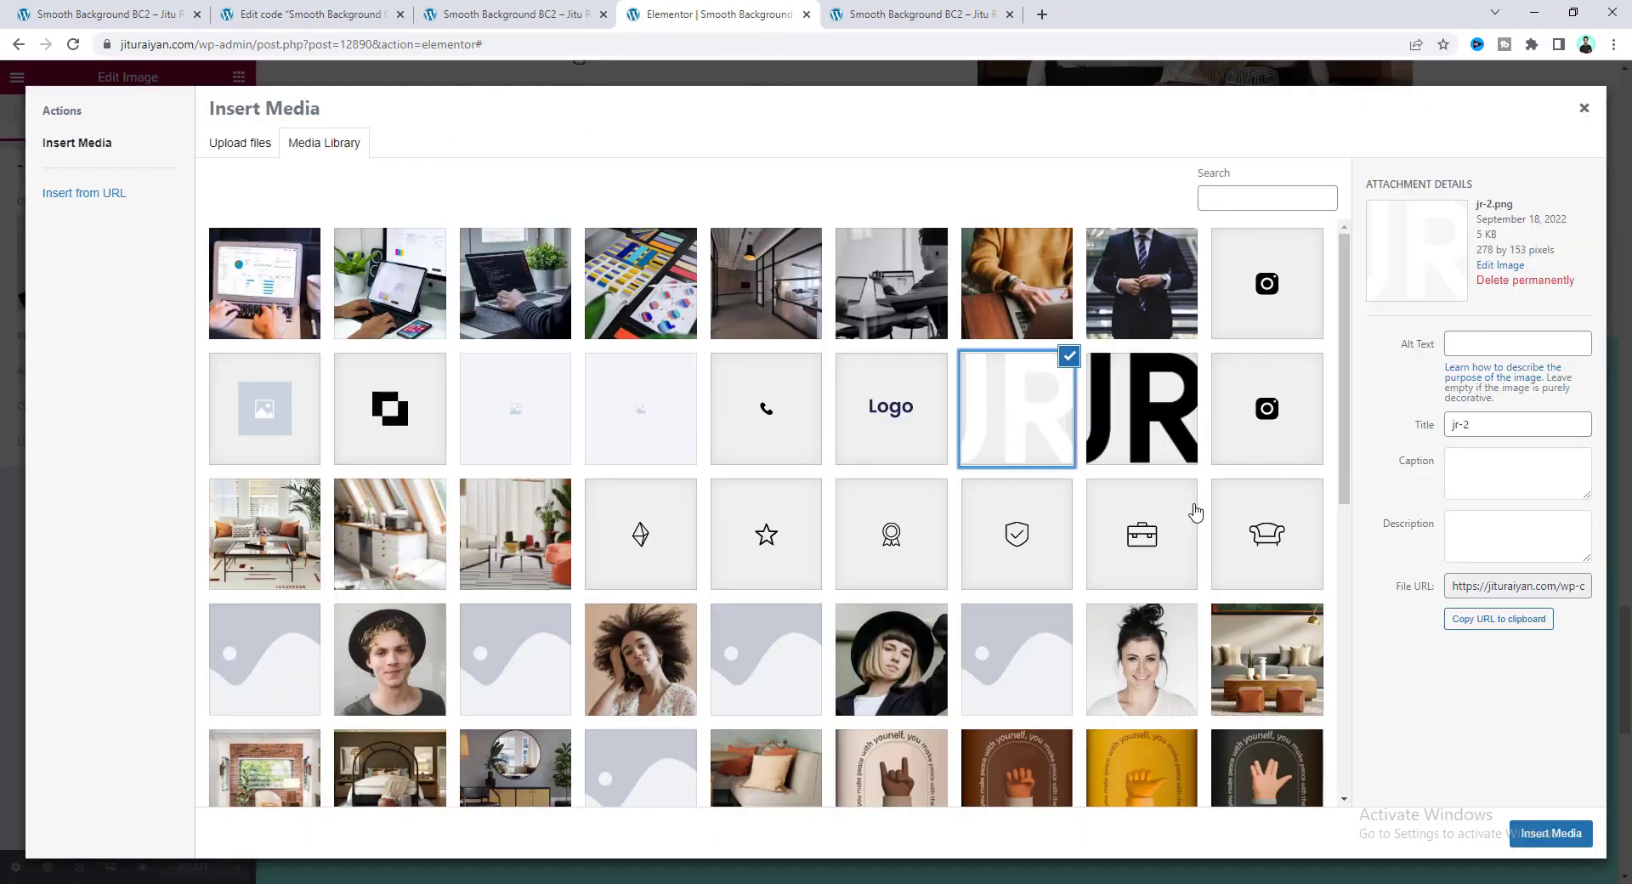
left_click(1545, 834)
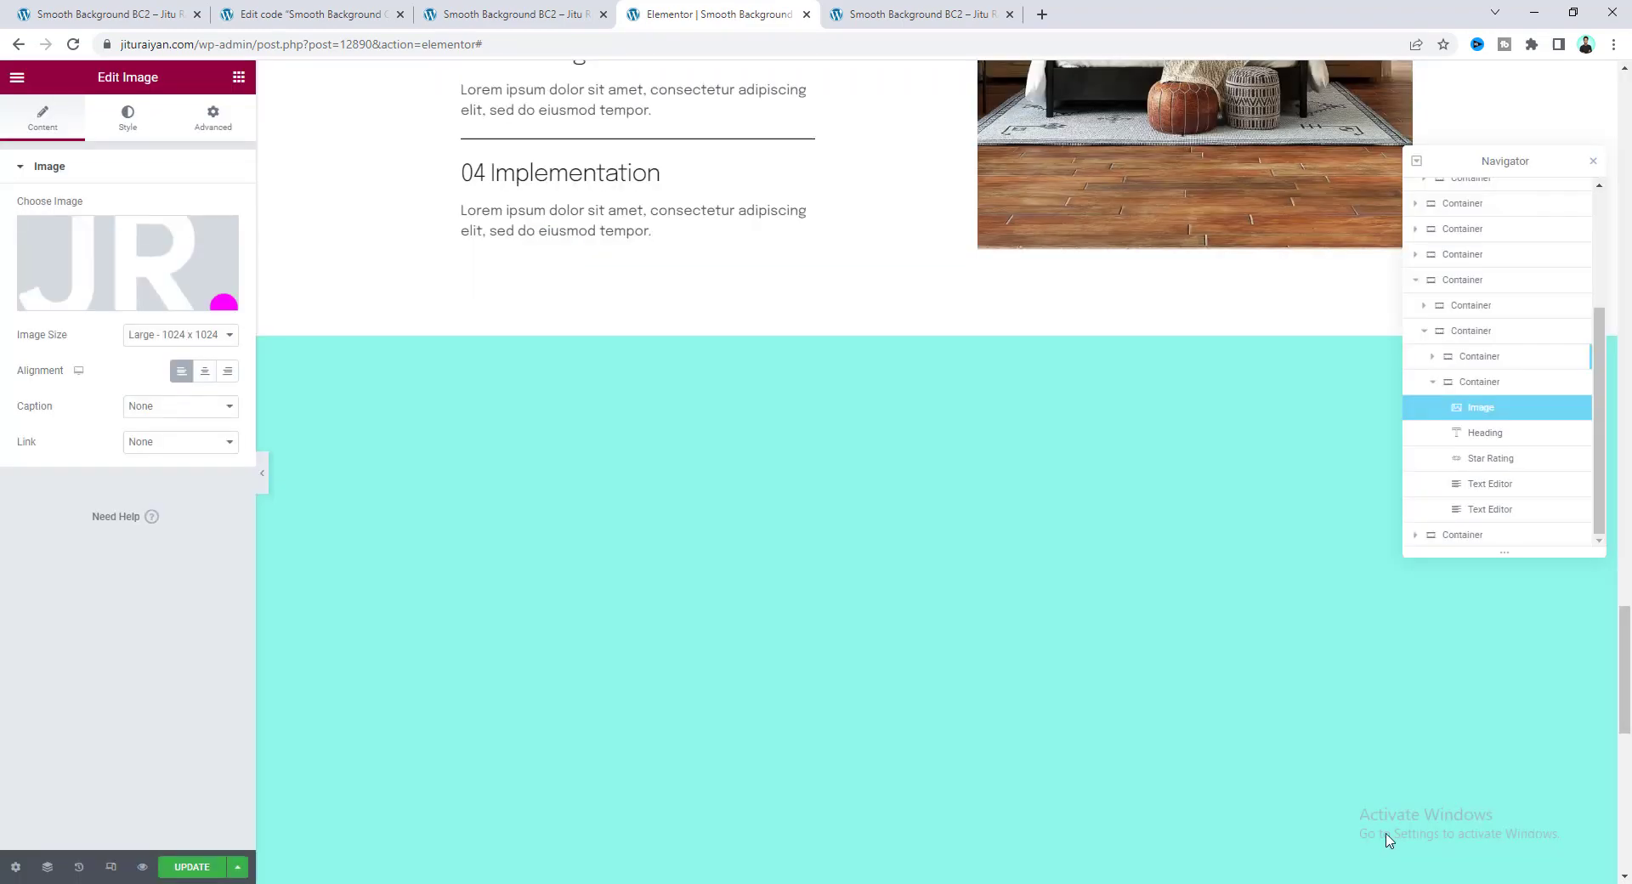
left_click(188, 868)
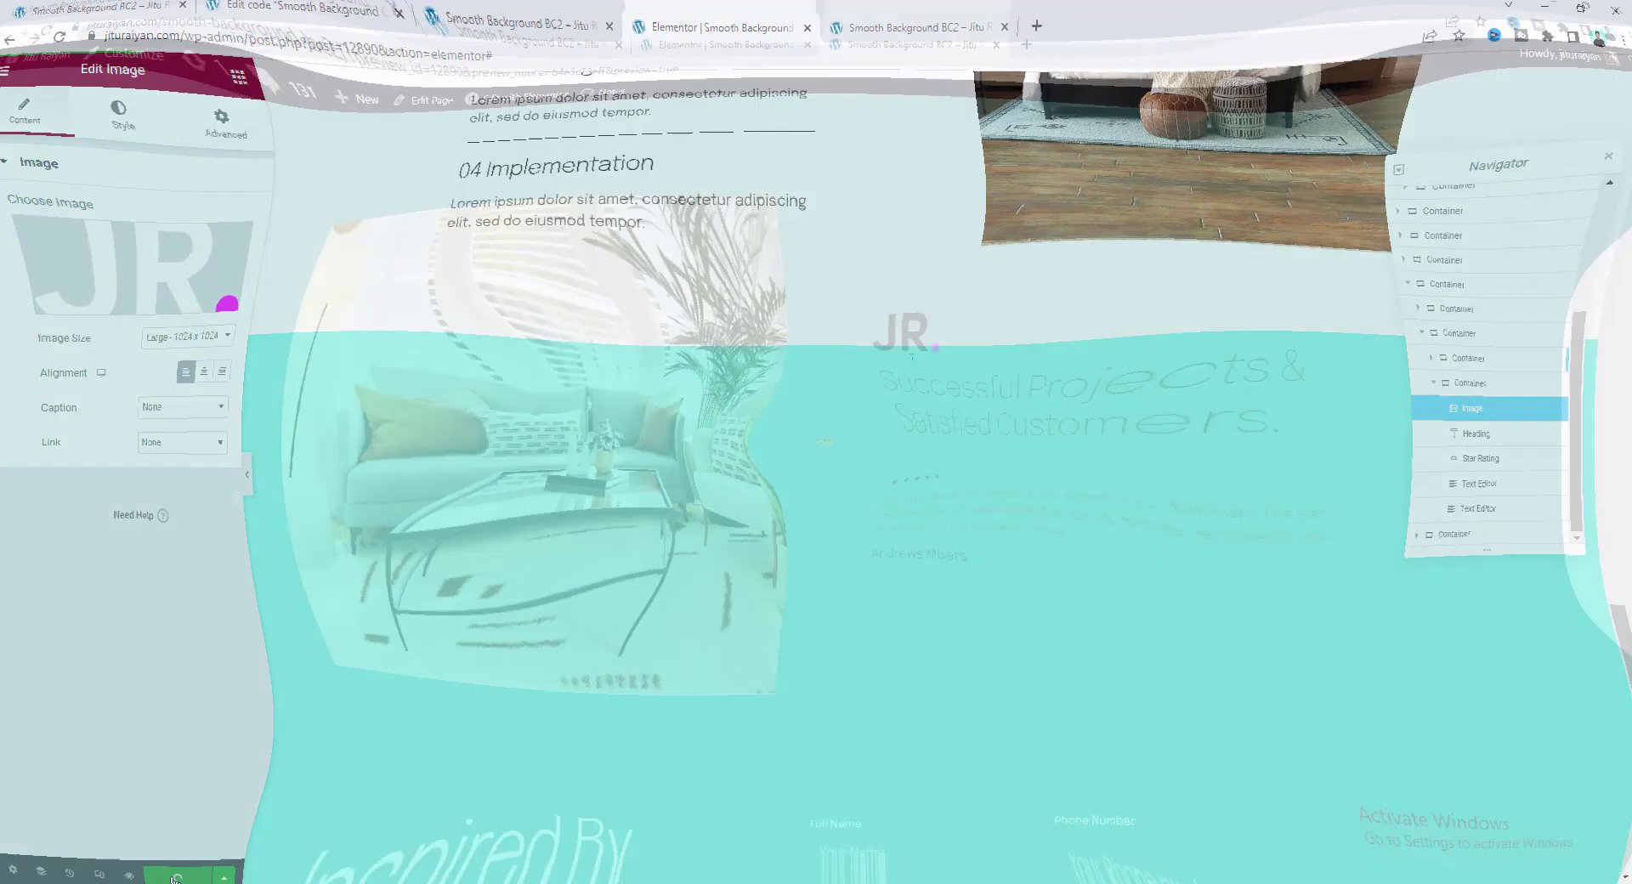
scroll(960, 459, "down", 1)
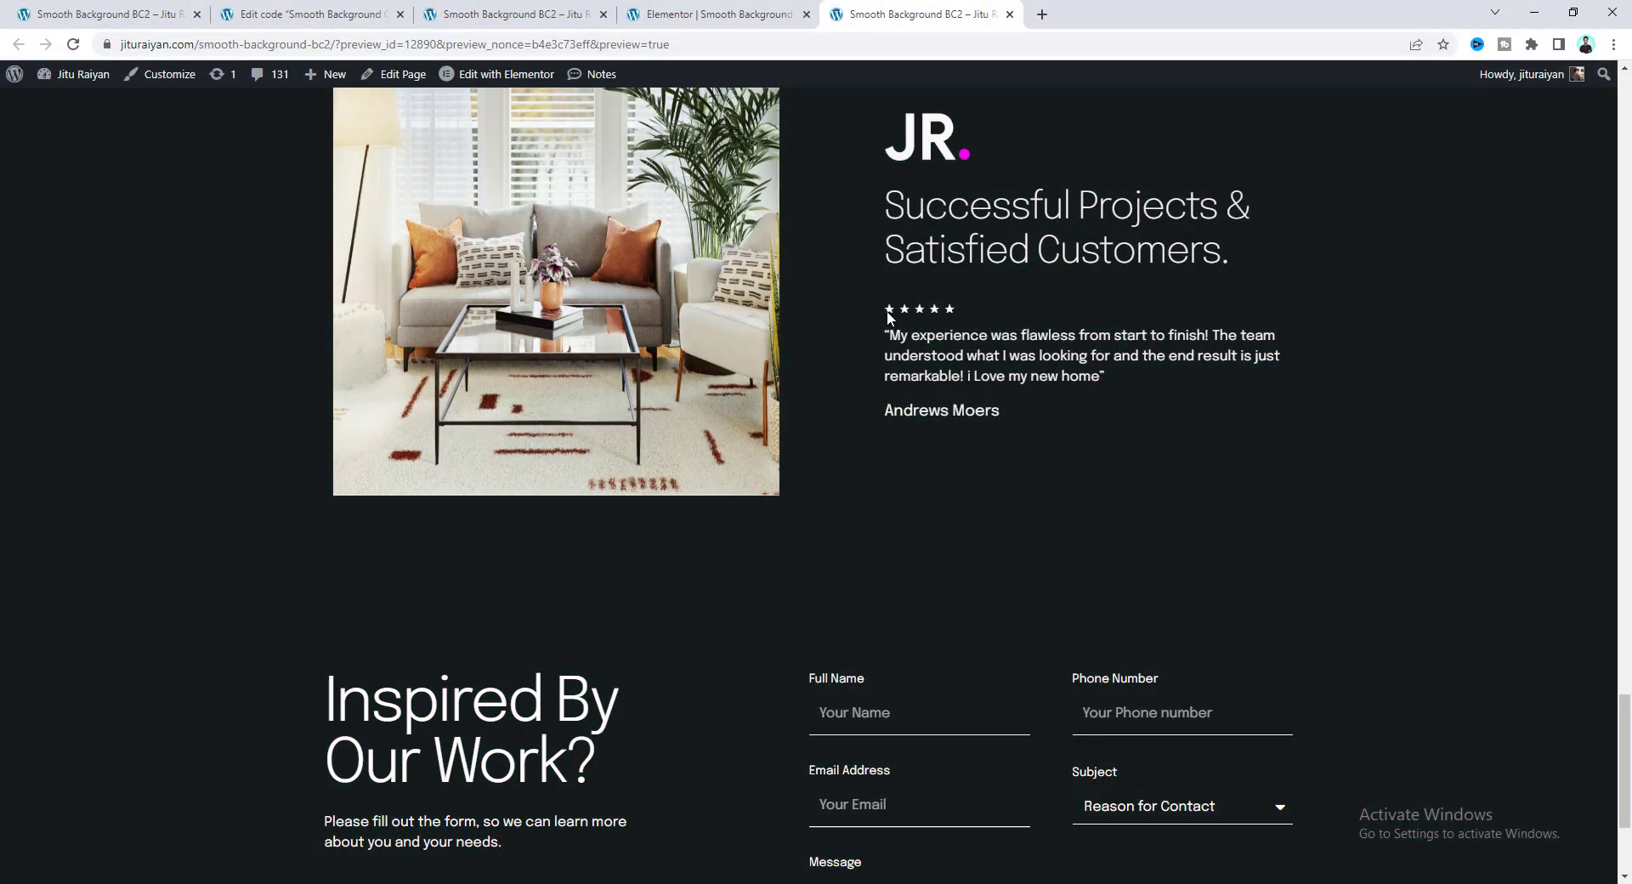
scroll(903, 169, "up", 2)
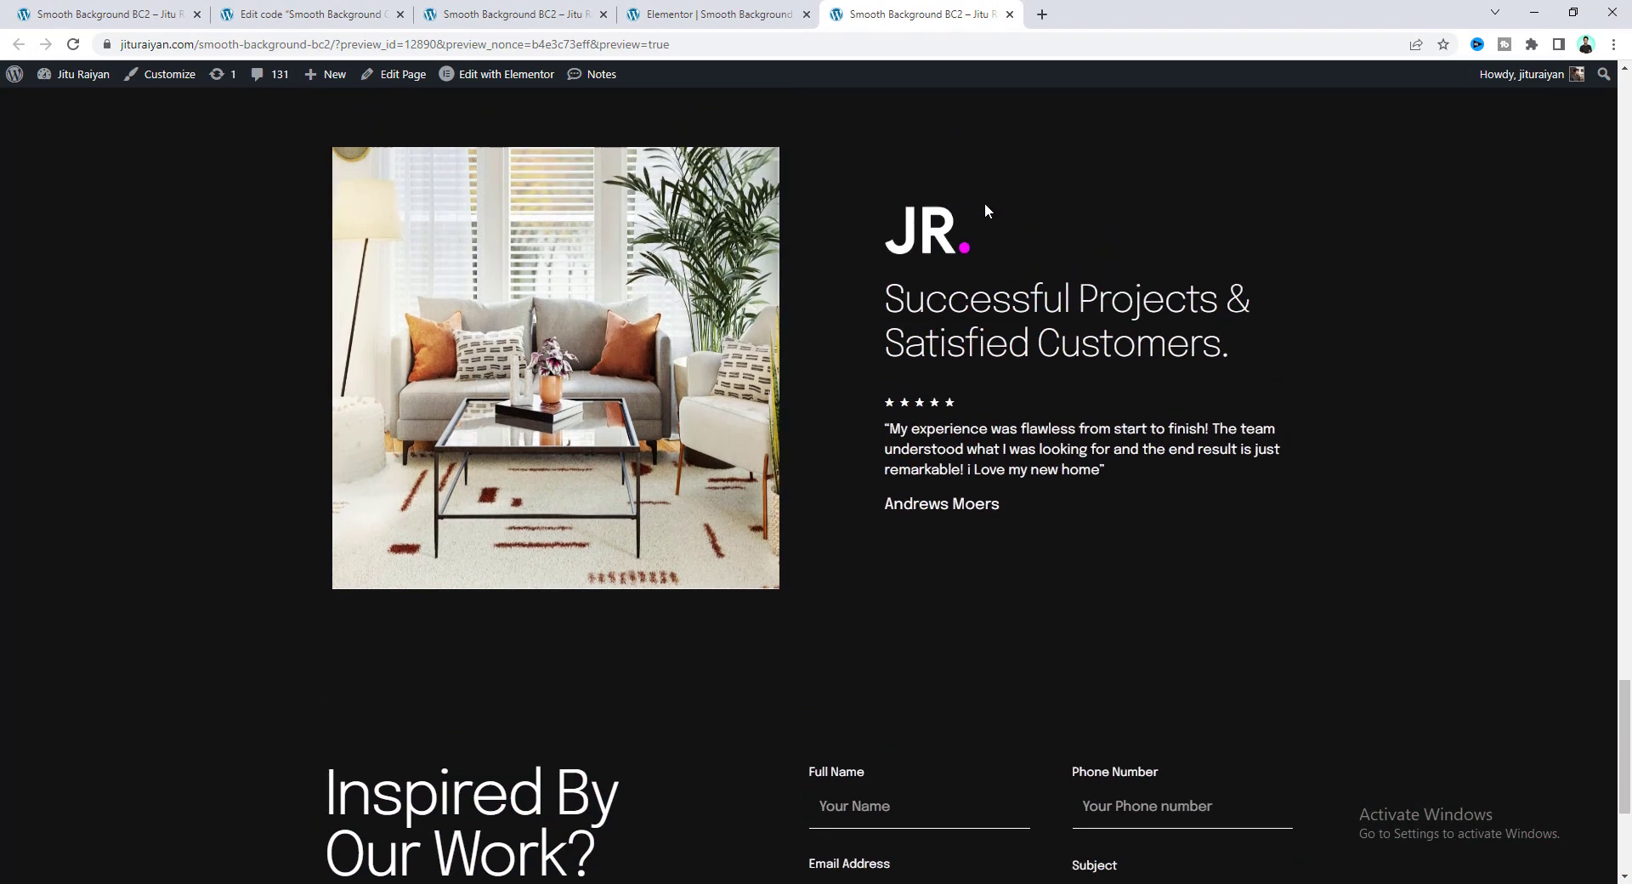